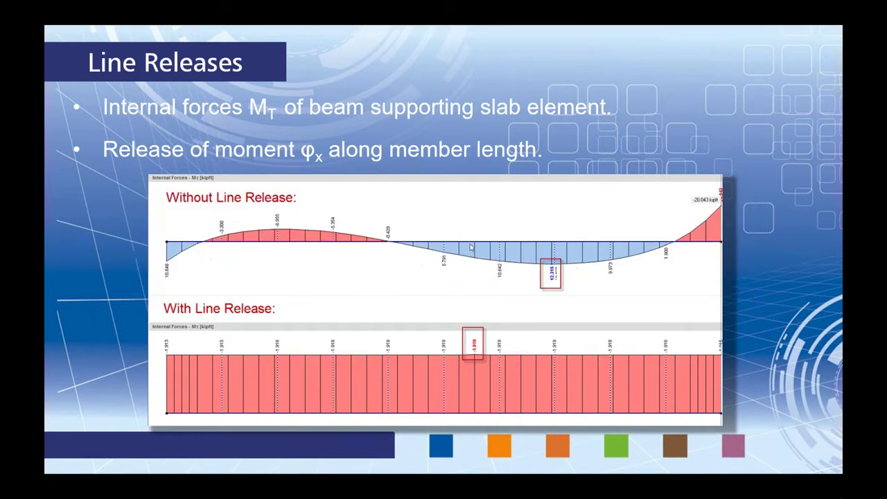
# Switch to RFEM and bring up the Webinar 2 Start model with its full structure and model data in view
pyautogui.hotkey('alt', 'Tab')
pyautogui.click(279, 14)
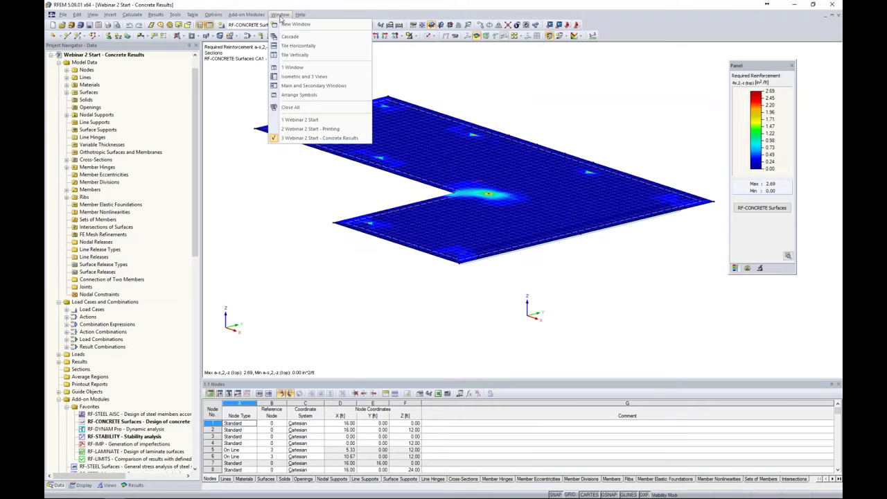
pyautogui.click(299, 120)
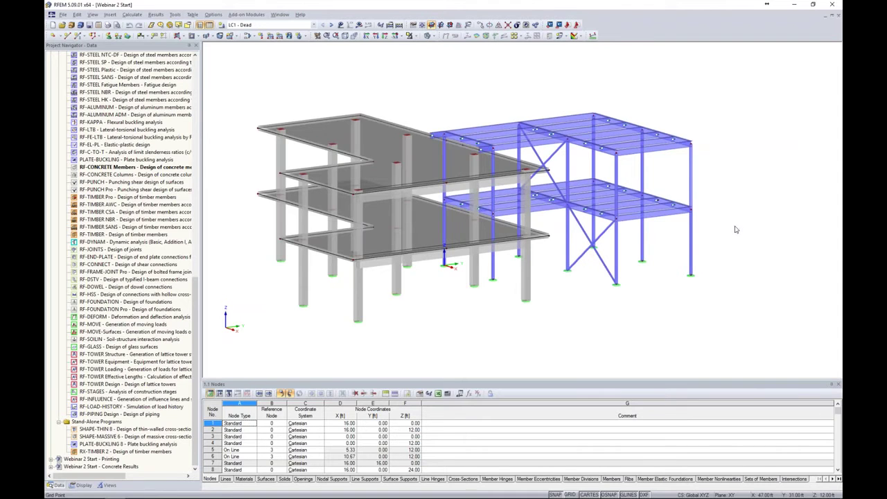
pyautogui.keyDown('ctrl'); pyautogui.moveTo(740, 249); pyautogui.dragTo(725, 249, button='middle'); pyautogui.keyUp('ctrl')
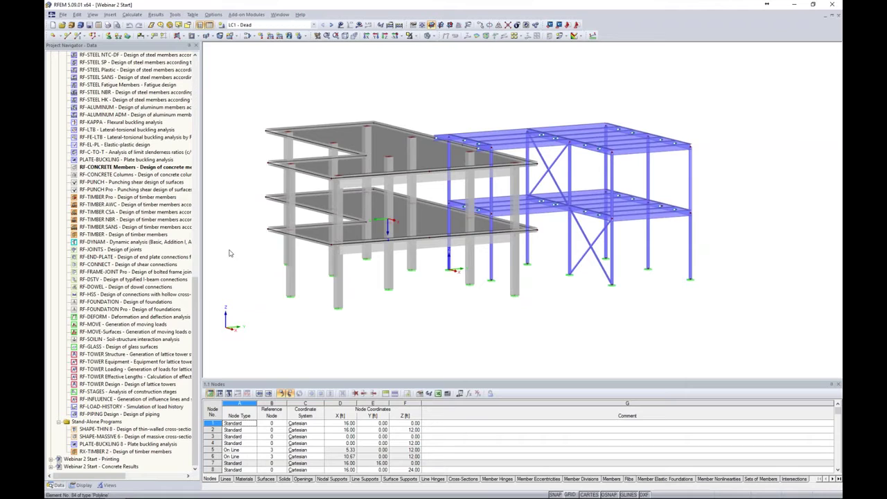
pyautogui.moveTo(195, 301); pyautogui.dragTo(212, 75)
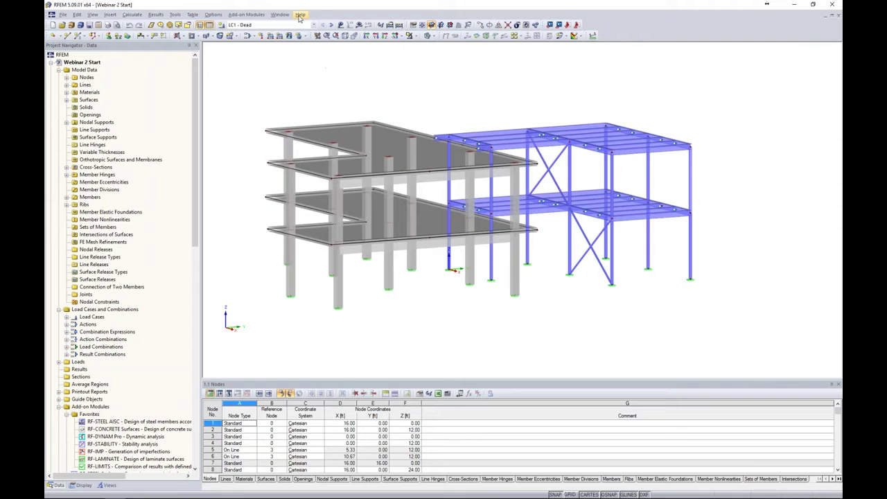
# Check the loads of LC1 - Dead on the model, hide them again and run the LC1 calculation
pyautogui.click(341, 24)
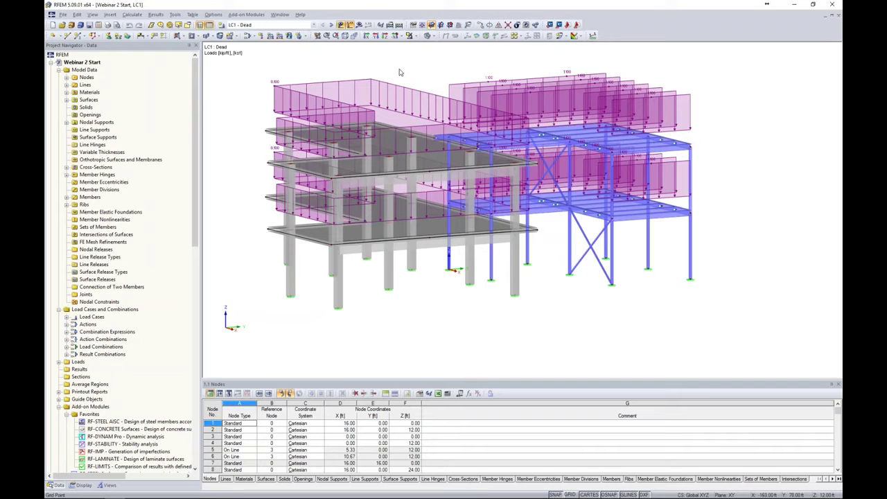
pyautogui.click(340, 24)
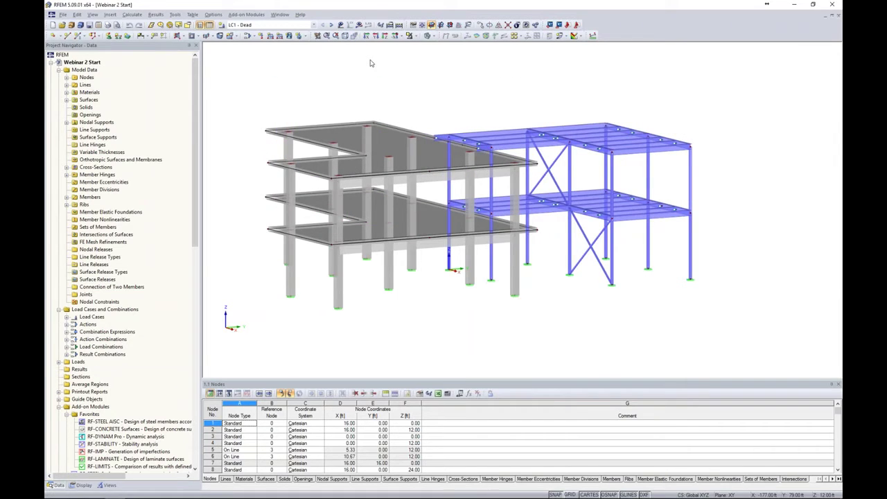
pyautogui.click(358, 24)
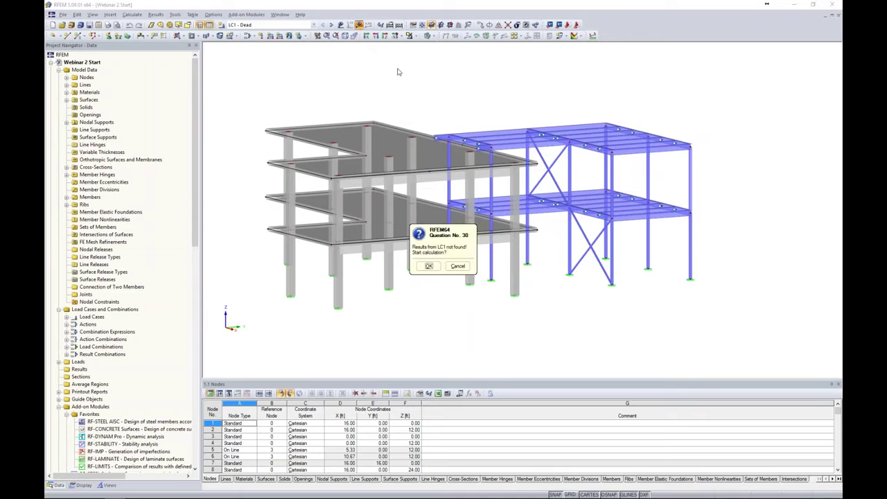
pyautogui.click(429, 266)
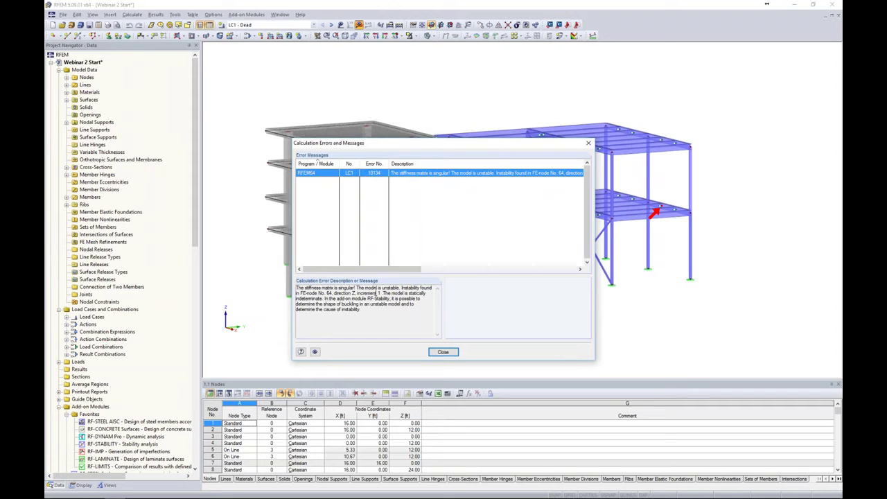
# Review the LC1 instability message and examine the flagged FE node on the lower steel floor's edge beam
pyautogui.moveTo(401, 287); pyautogui.dragTo(356, 293)
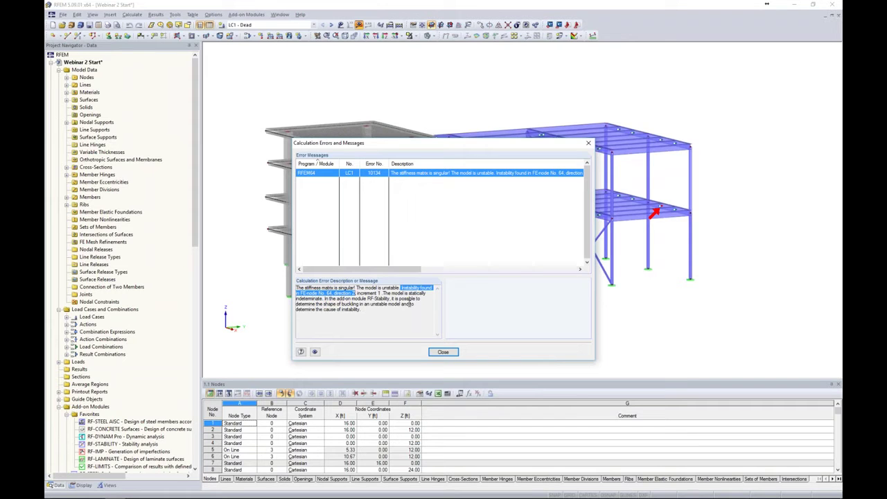
pyautogui.click(443, 352)
pyautogui.keyDown('ctrl'); pyautogui.moveTo(527, 222); pyautogui.dragTo(609, 217, button='middle'); pyautogui.keyUp('ctrl')
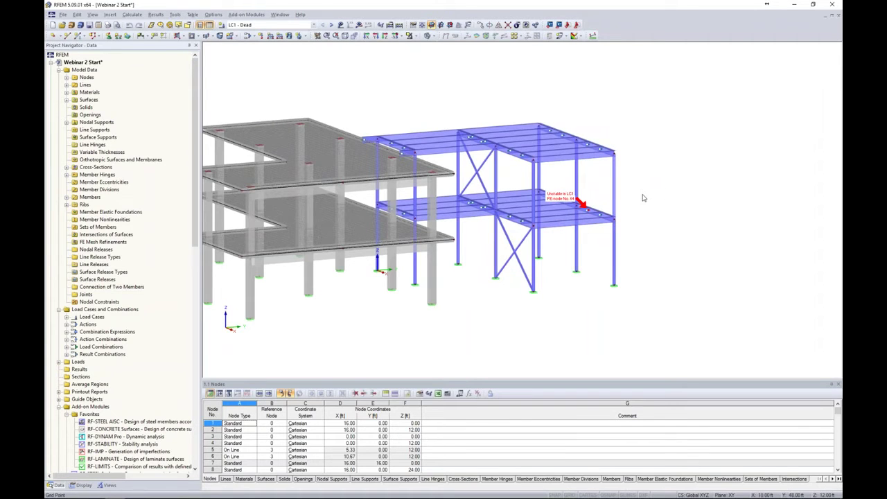
pyautogui.scroll(5, 603, 208)
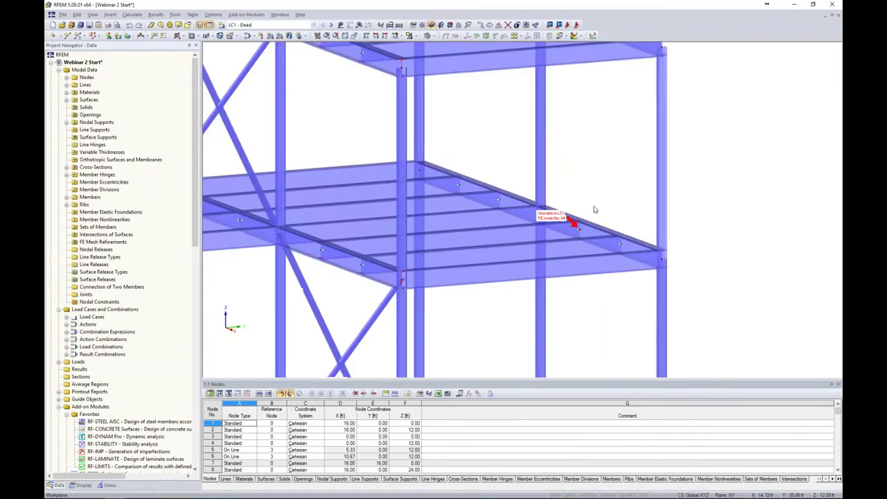
pyautogui.scroll(4, 596, 201)
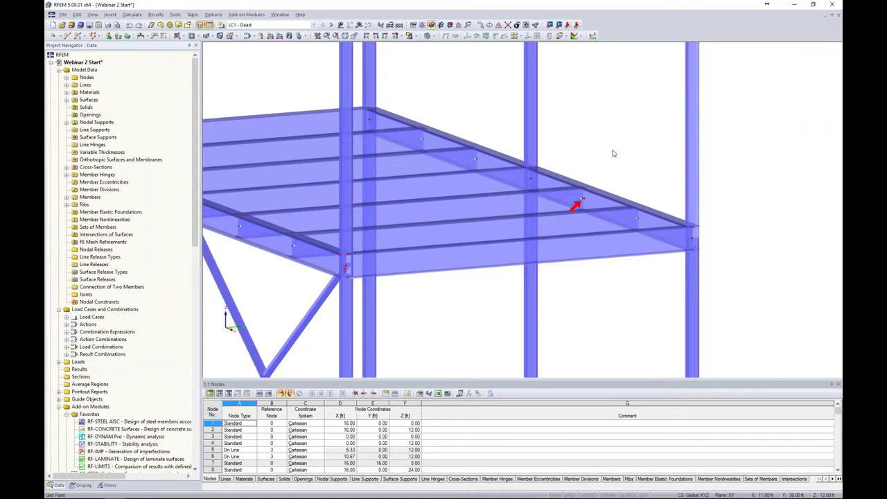
pyautogui.scroll(3, 589, 201)
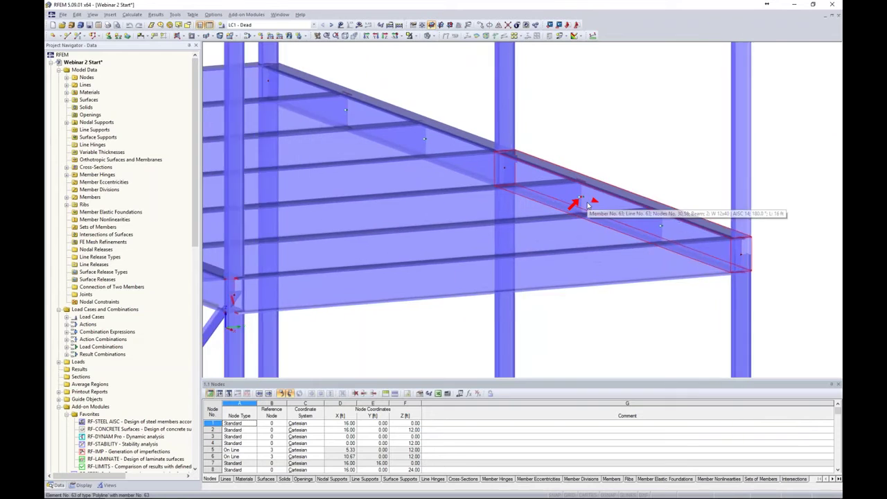
pyautogui.keyDown('ctrl'); pyautogui.moveTo(609, 205); pyautogui.dragTo(640, 150, button='middle'); pyautogui.keyUp('ctrl')
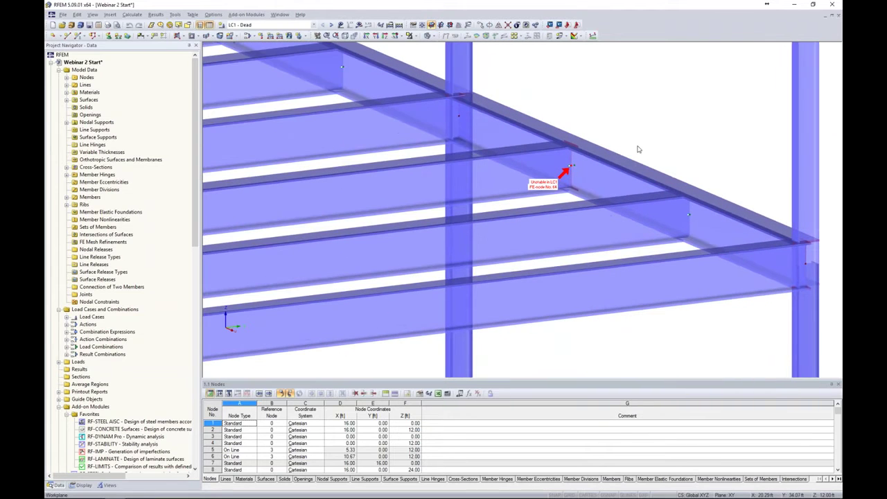
# Show the model as a wireframe and delete node No. 64 at the disconnected end of the lower-floor steel beam
pyautogui.click(429, 35)
pyautogui.click(438, 48)
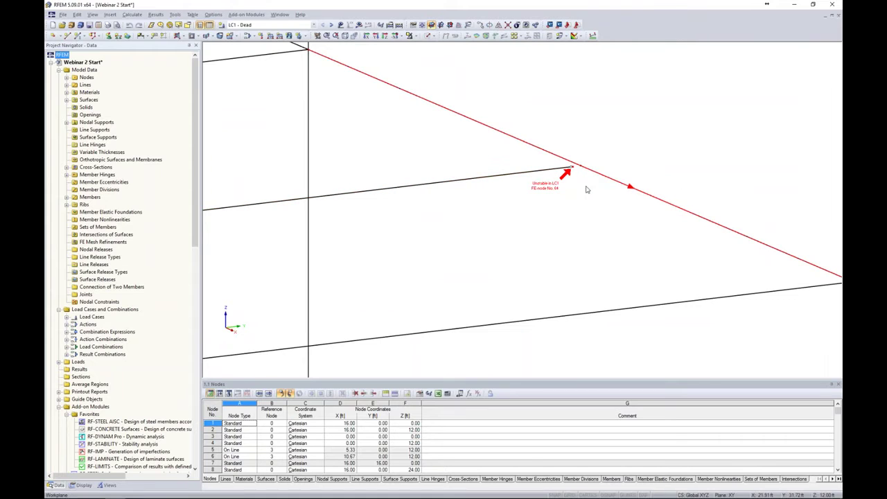
pyautogui.scroll(2, 574, 174)
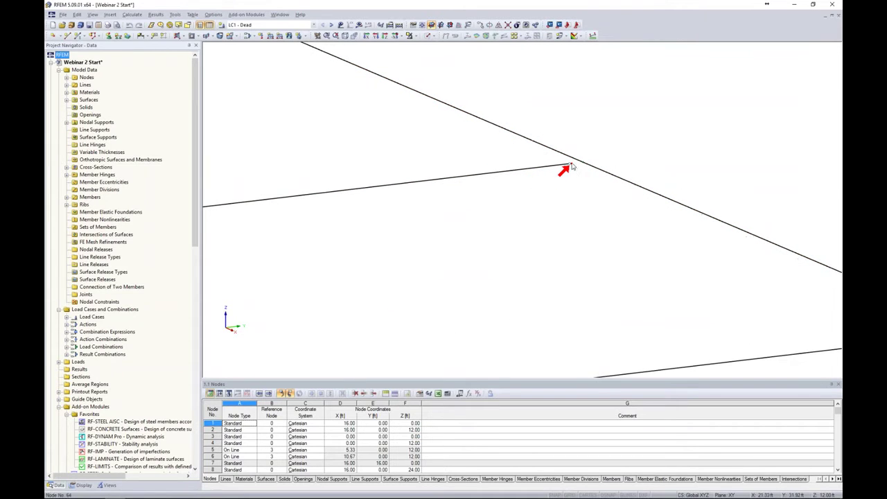
pyautogui.click(572, 166)
pyautogui.press('Delete')
# Recalculate load case LC1 - Dead for the whole corrected structure
pyautogui.scroll(-6, 602, 159)
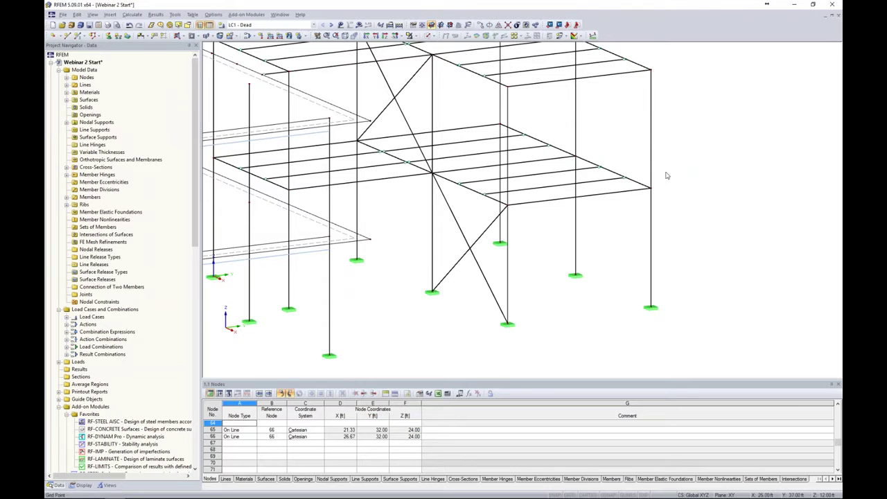
pyautogui.moveTo(691, 175); pyautogui.dragTo(722, 182, button='middle')
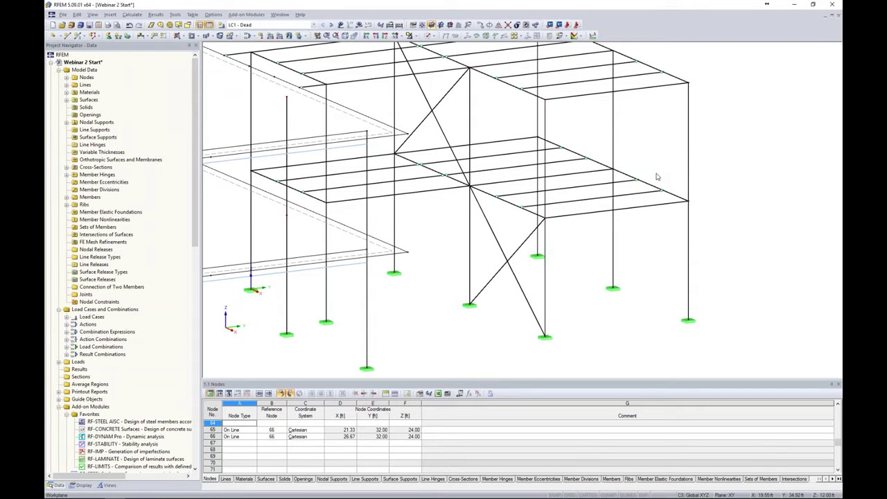
pyautogui.scroll(-3, 657, 177)
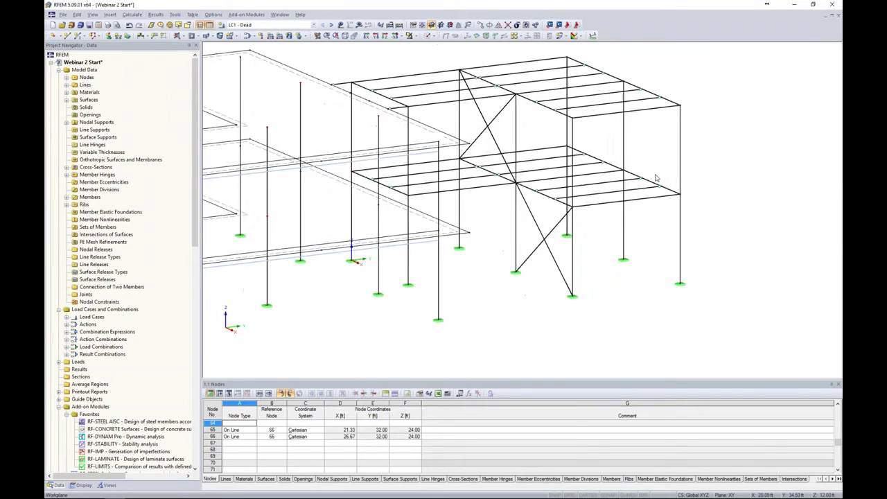
pyautogui.moveTo(389, 46); pyautogui.dragTo(431, 81, button='middle')
pyautogui.click(359, 25)
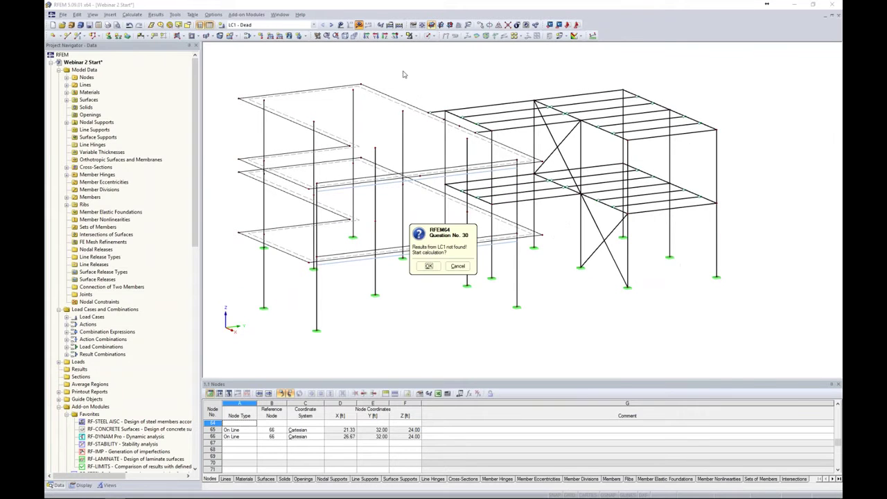
pyautogui.press('Return')
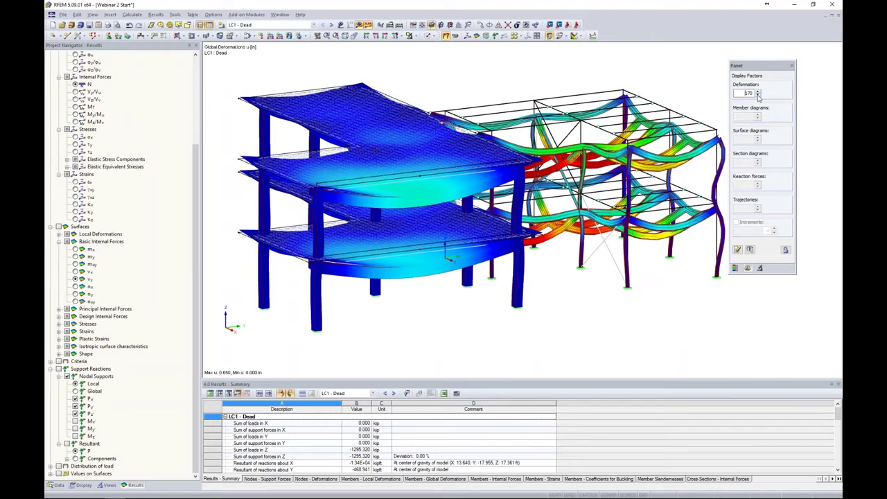
# Reduce the deformation display factor to 21.25 for the LC1 results
pyautogui.click(757, 95)
pyautogui.click(758, 95)
pyautogui.moveTo(720, 104); pyautogui.dragTo(568, 95, button='middle')
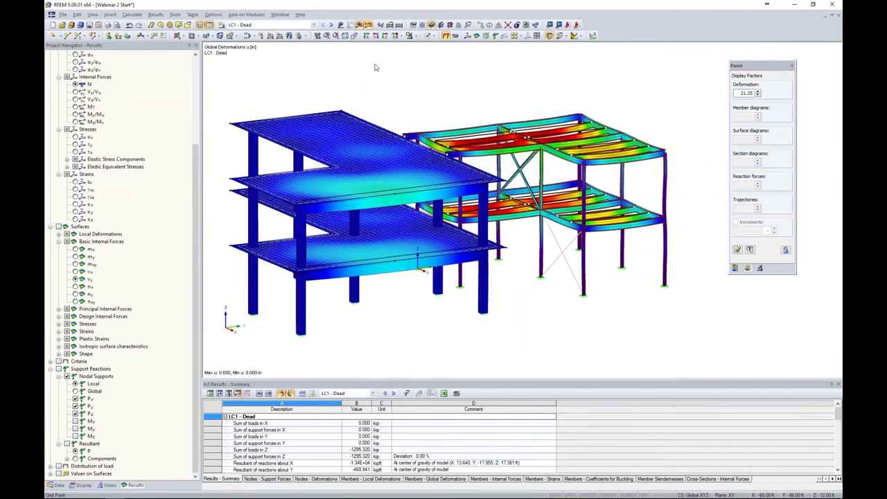
# Make load combination CO1 - 1.4D current and check its loads on the model before hiding them again
pyautogui.click(313, 25)
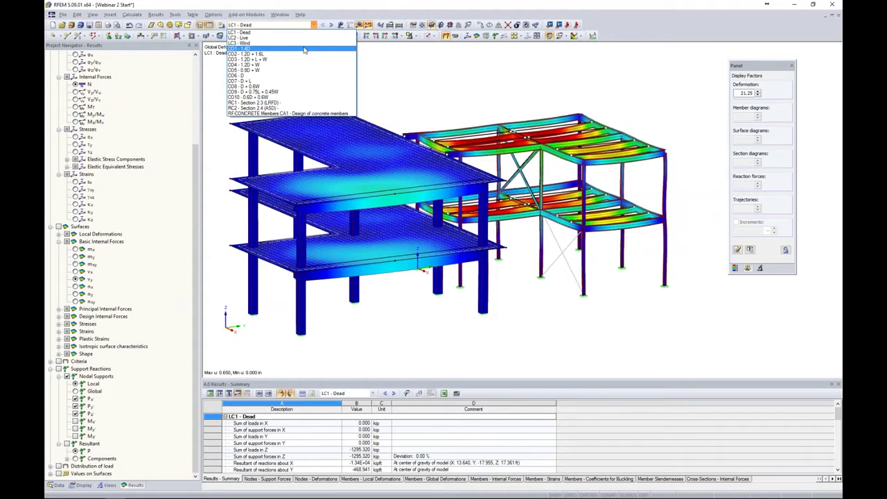
pyautogui.click(303, 50)
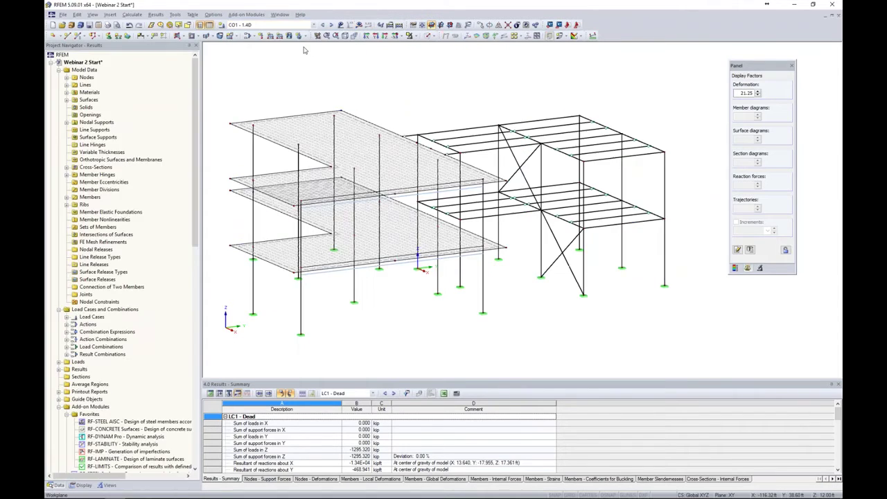
pyautogui.click(341, 25)
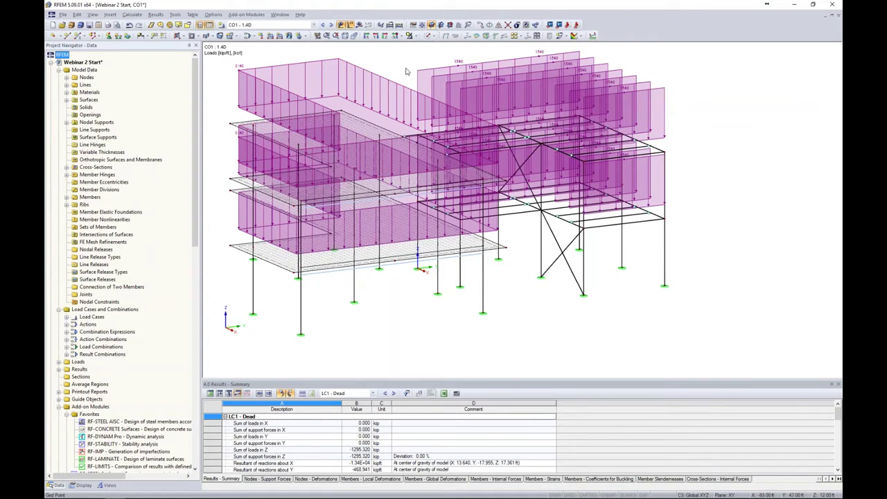
pyautogui.click(350, 25)
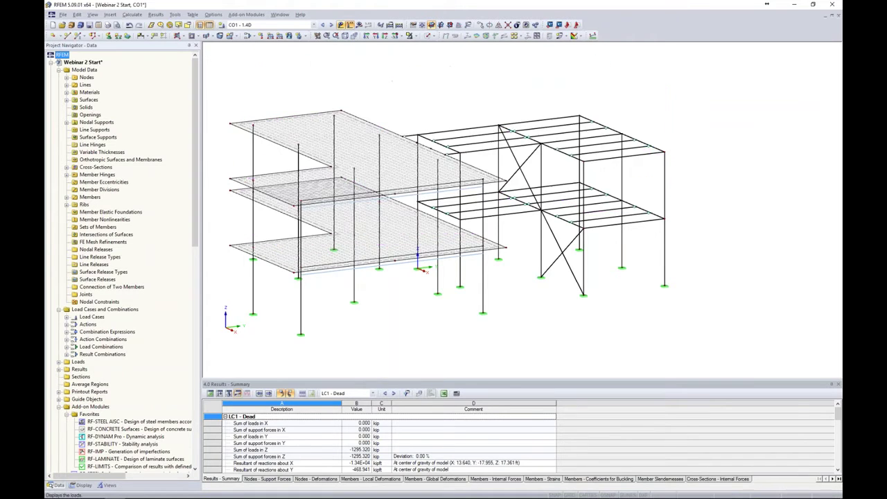
# Return the model to transparent solid rendering and run the calculation of load combination CO1
pyautogui.click(428, 36)
pyautogui.click(458, 66)
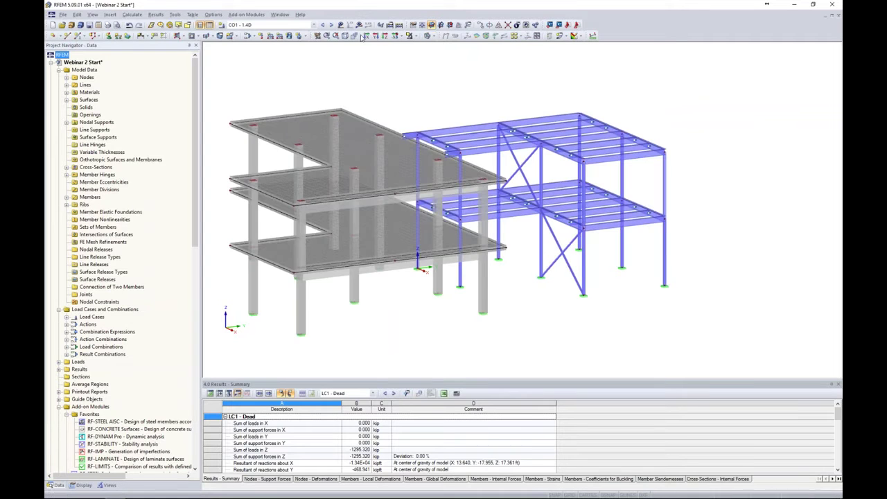
pyautogui.click(359, 25)
pyautogui.click(429, 267)
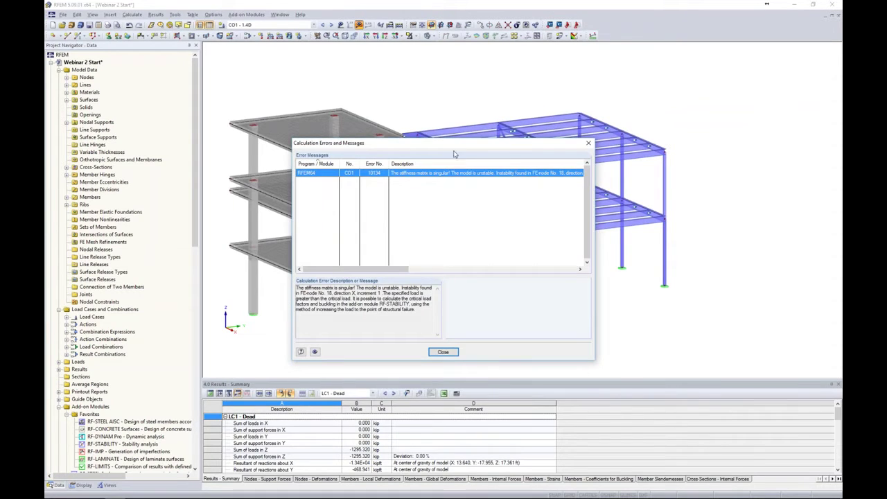
# Review the CO1 instability message and examine flagged FE node No. 18 beside the steel frame's bracing
pyautogui.moveTo(454, 148); pyautogui.dragTo(459, 157)
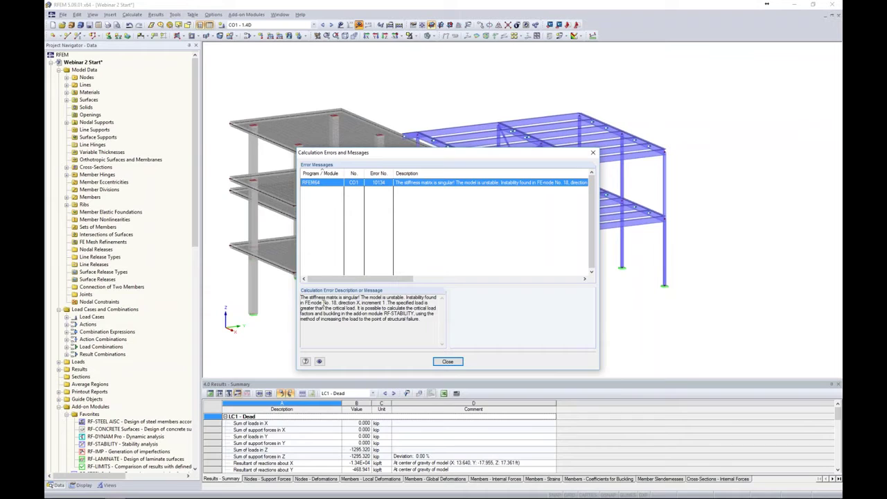
pyautogui.moveTo(319, 302); pyautogui.dragTo(359, 303)
pyautogui.moveTo(453, 156); pyautogui.dragTo(694, 121)
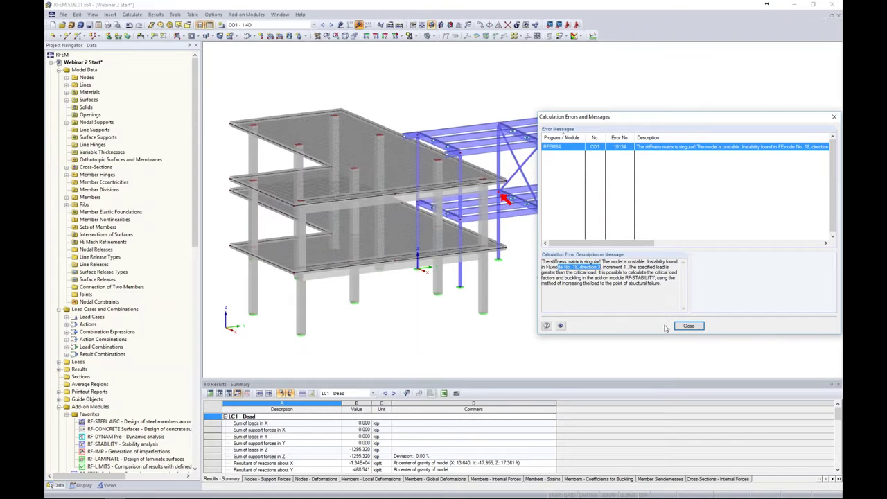
pyautogui.click(689, 326)
pyautogui.keyDown('ctrl'); pyautogui.moveTo(561, 318); pyautogui.dragTo(524, 316, button='middle'); pyautogui.keyUp('ctrl')
pyautogui.scroll(8, 517, 201)
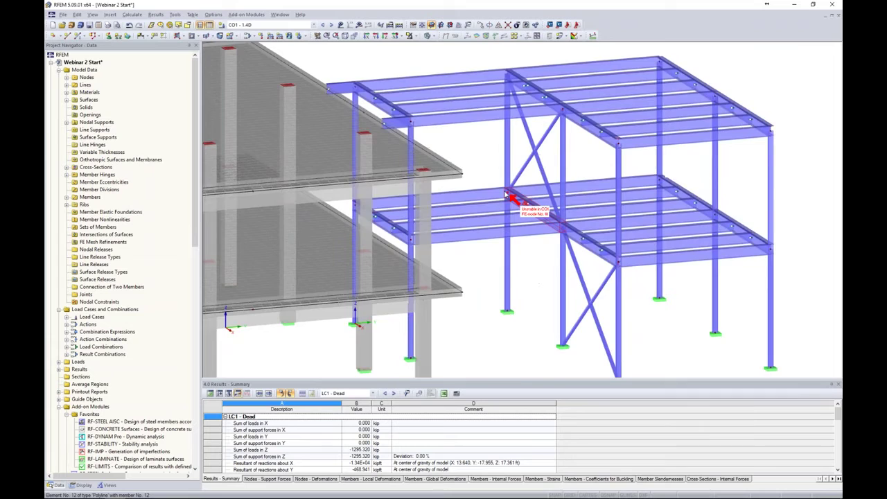
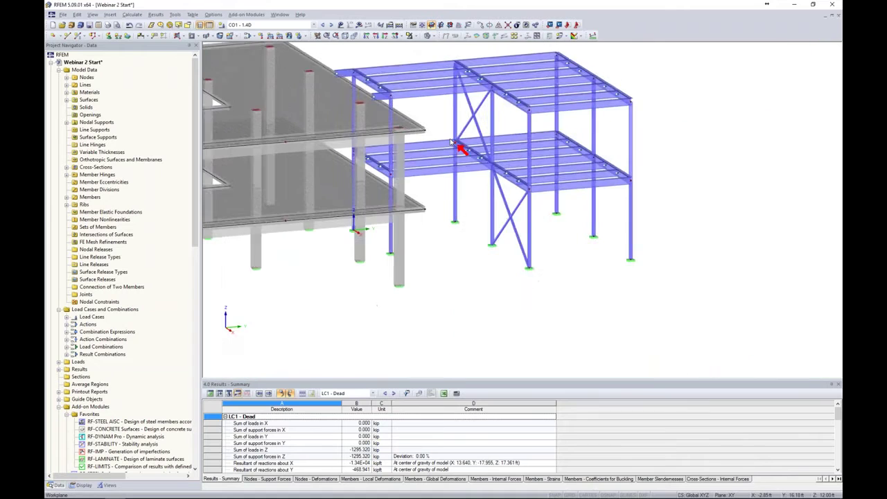
pyautogui.moveTo(446, 206); pyautogui.dragTo(526, 243, button='middle')
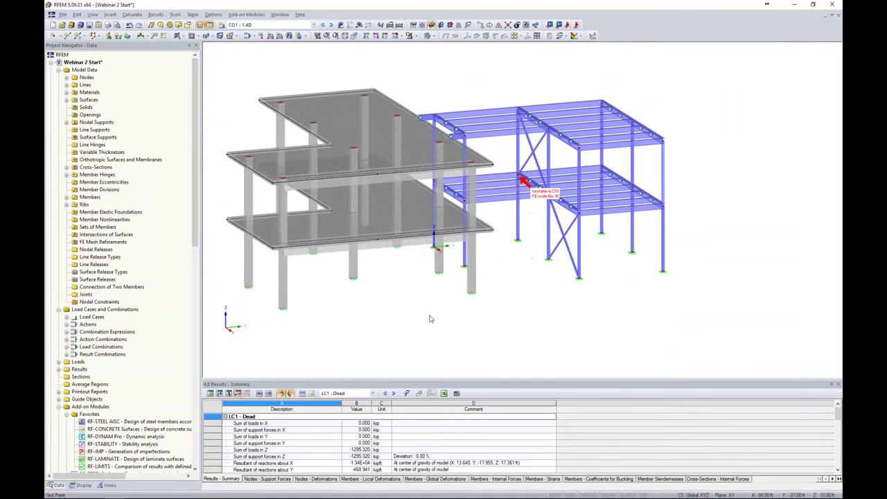
# Open the RF-STABILITY add-on module and use LC1 - Dead as the load case for importing axial forces
pyautogui.scroll(-2, 128, 283)
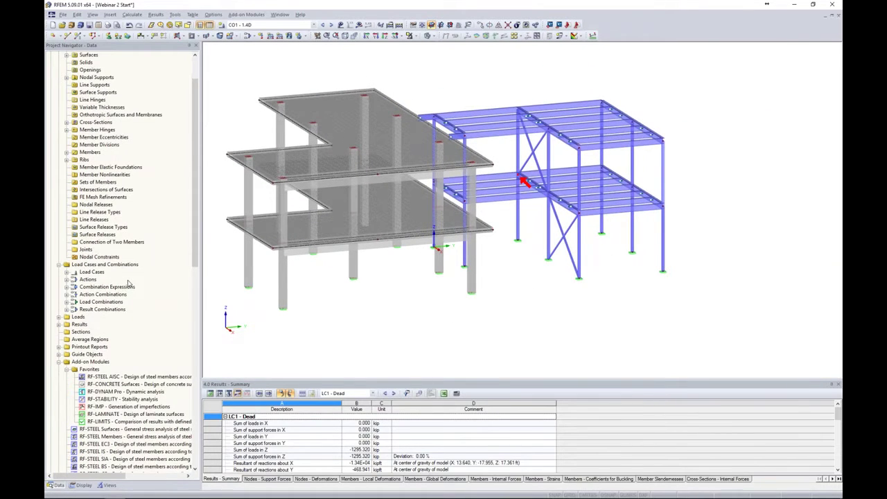
pyautogui.scroll(-3, 128, 283)
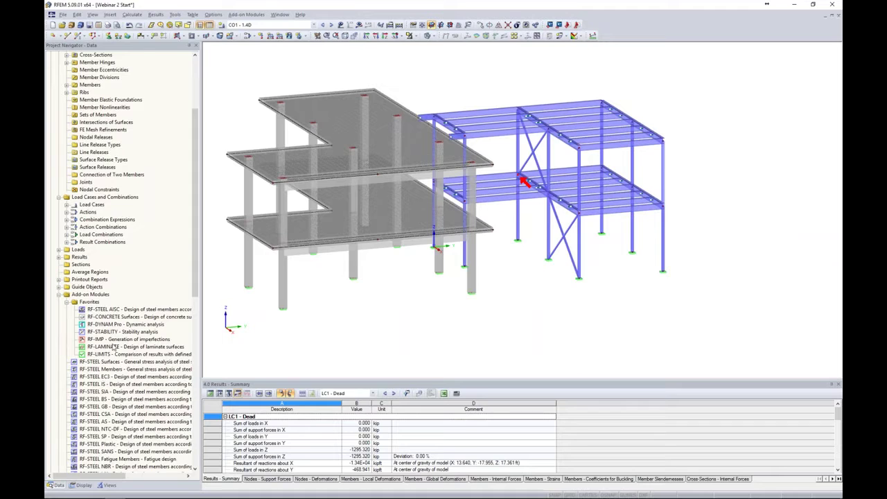
pyautogui.scroll(-3, 115, 346)
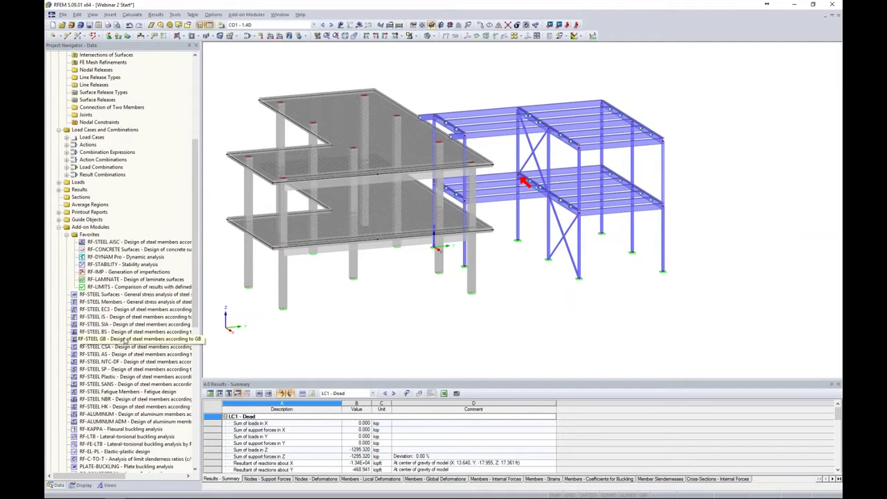
pyautogui.doubleClick(115, 264)
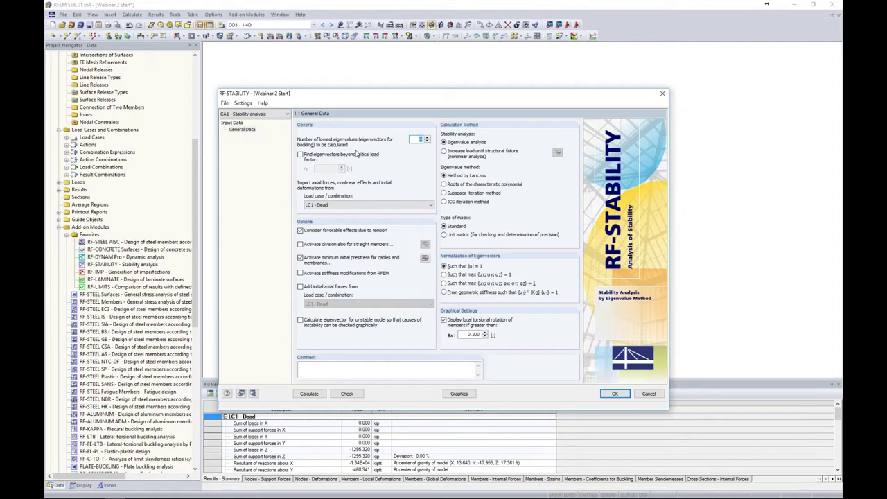
pyautogui.click(336, 206)
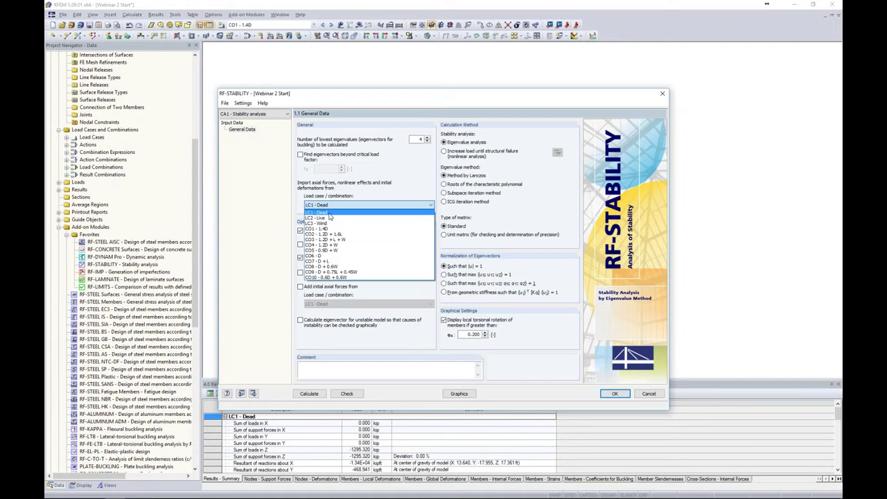
pyautogui.click(330, 213)
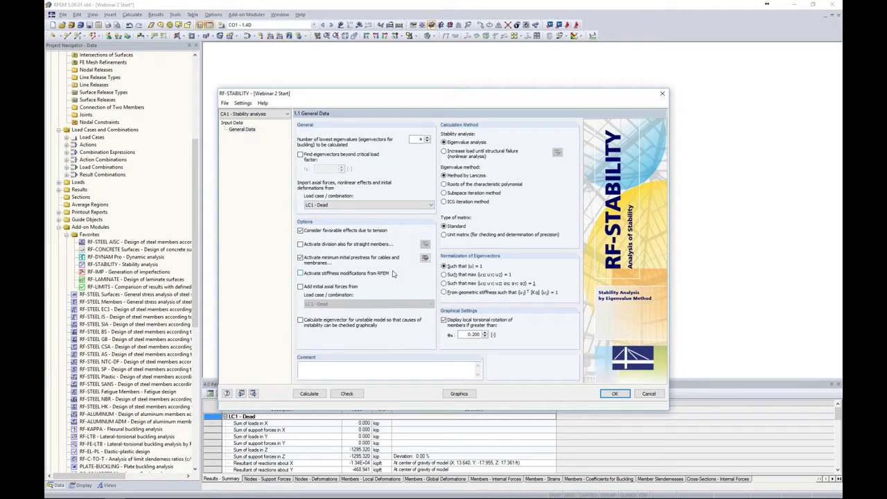
# Calculate the four lowest eigenvalues with the eigenvector option for unstable models switched off
pyautogui.click(300, 320)
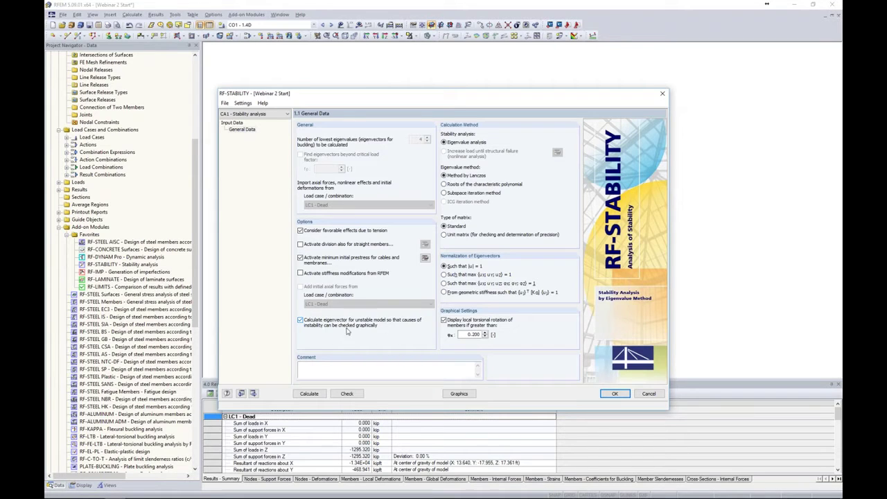
pyautogui.click(303, 323)
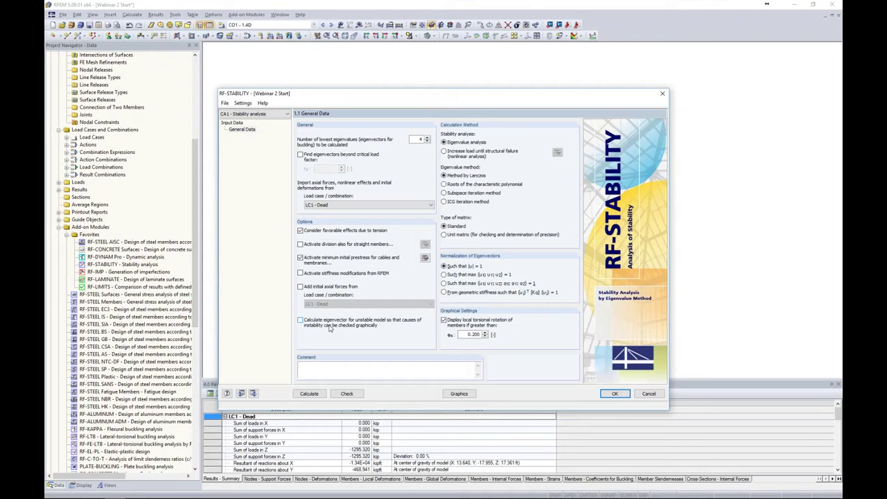
pyautogui.click(314, 395)
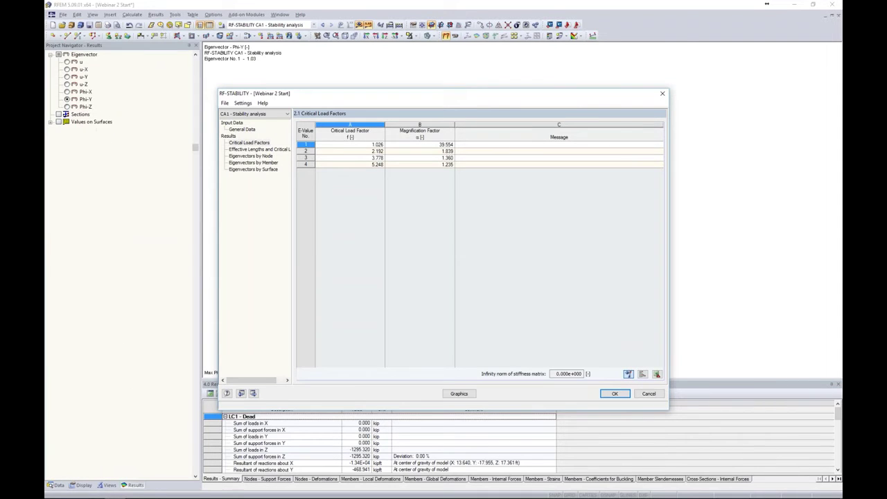
# Review the critical load factors and display the buckling shape of eigenvector No. 1 on the model
pyautogui.click(344, 153)
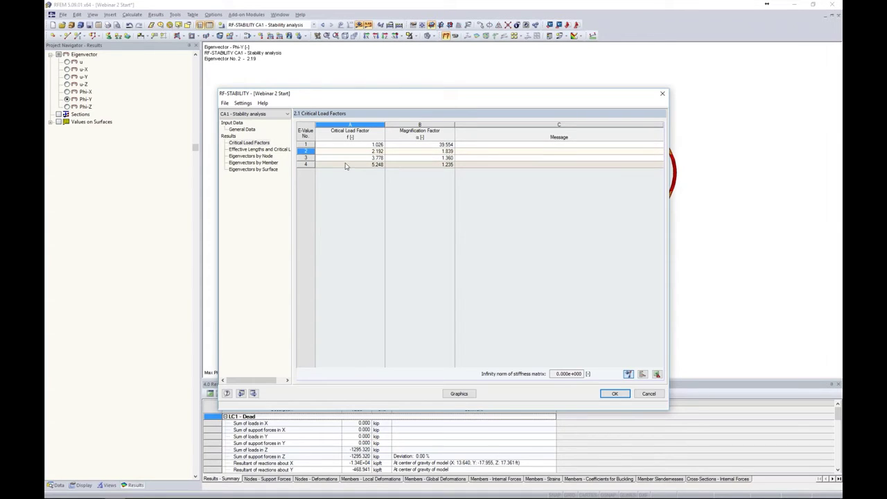
pyautogui.press('Up')
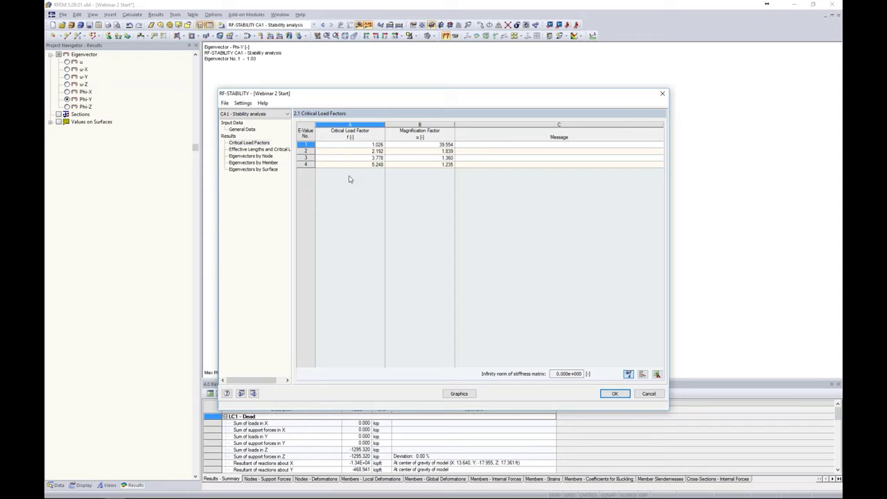
pyautogui.click(459, 393)
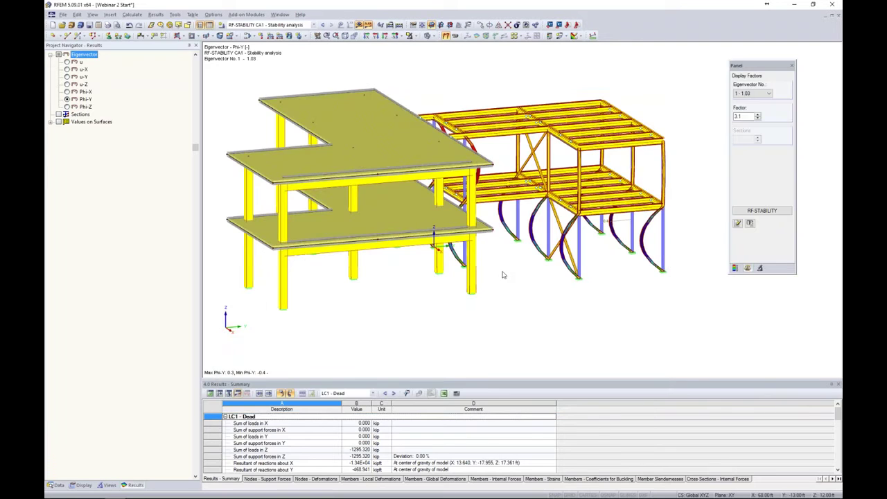
pyautogui.click(767, 93)
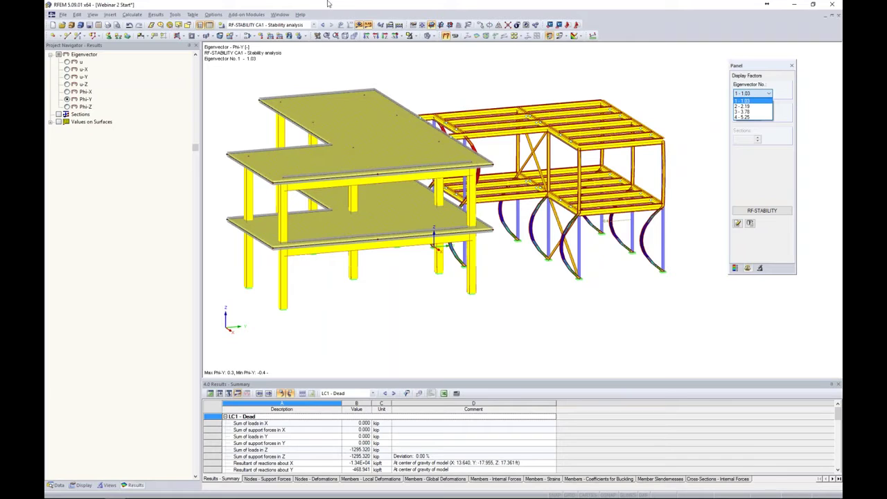
pyautogui.click(753, 101)
pyautogui.moveTo(695, 178); pyautogui.dragTo(588, 203, button='middle')
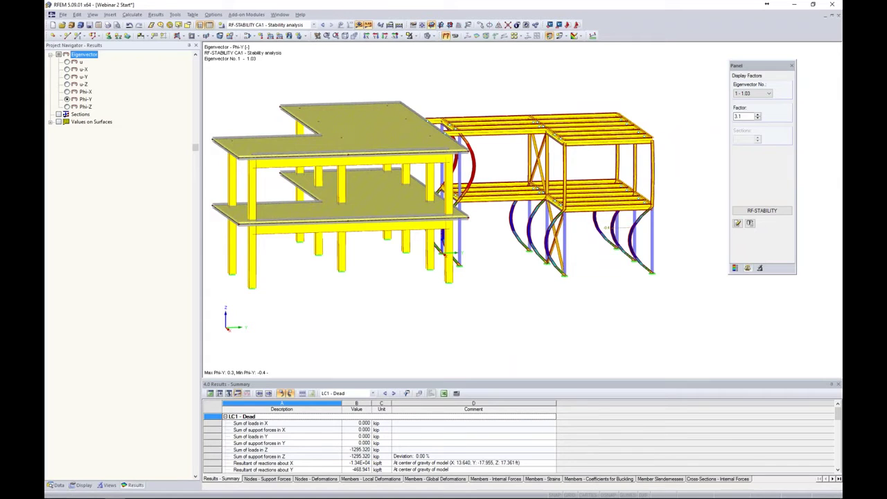
# Compare the buckling shapes of eigenvectors No. 2 and 3 on the steel frame, then return to eigenvector No. 1
pyautogui.click(751, 94)
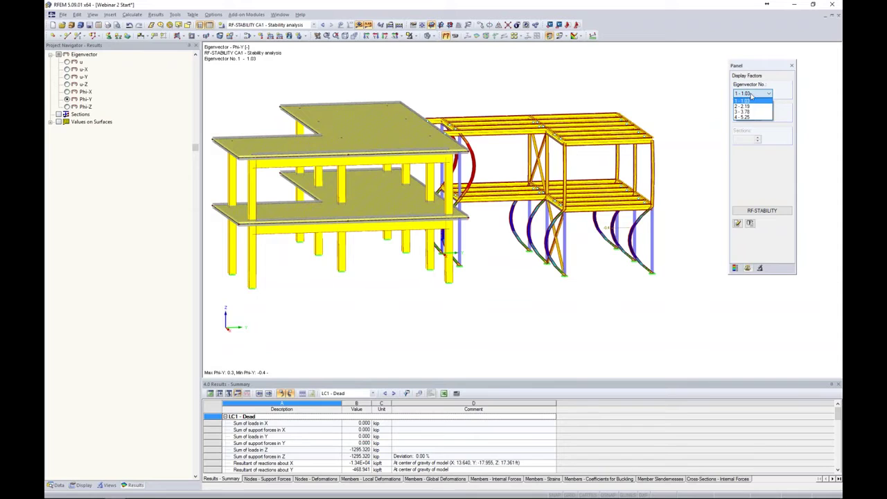
pyautogui.click(753, 106)
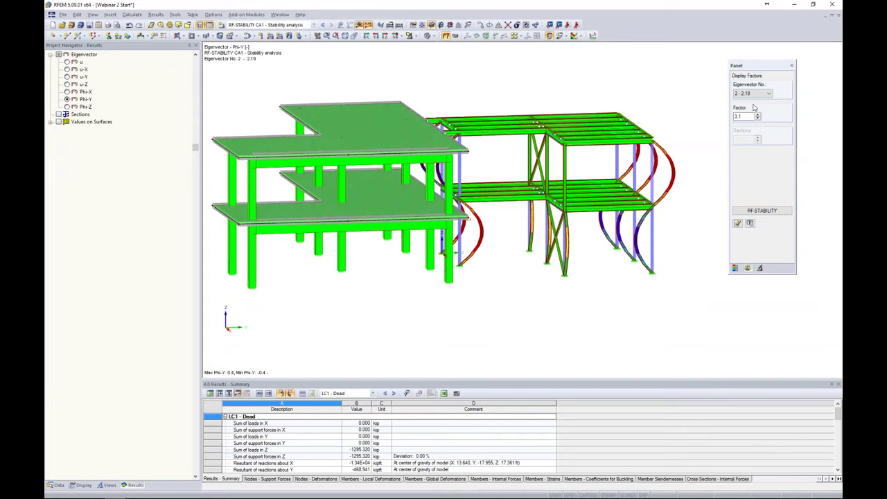
pyautogui.click(753, 94)
pyautogui.click(738, 113)
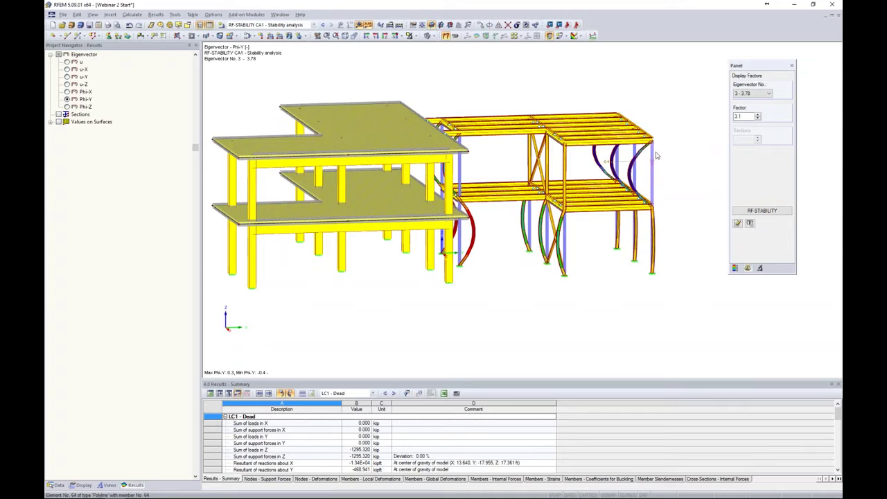
pyautogui.click(760, 93)
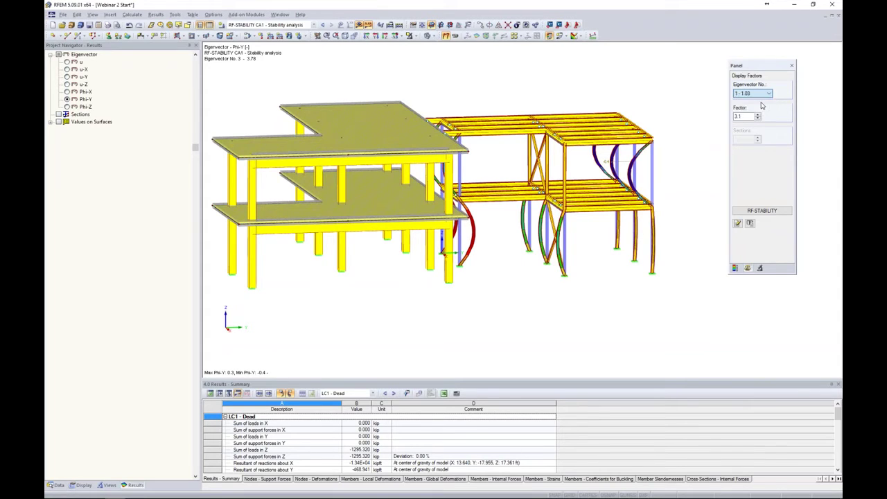
pyautogui.click(761, 101)
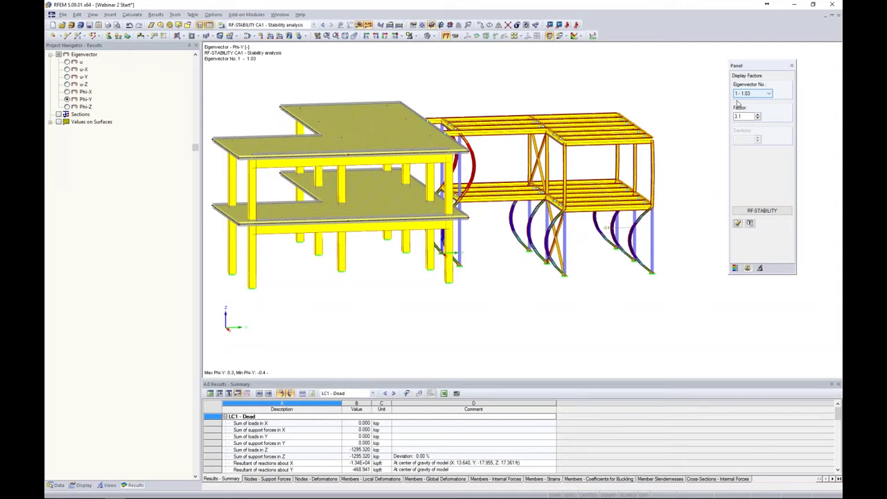
# List the model's cross-sections in the project data and hide the stability results on the model
pyautogui.click(313, 26)
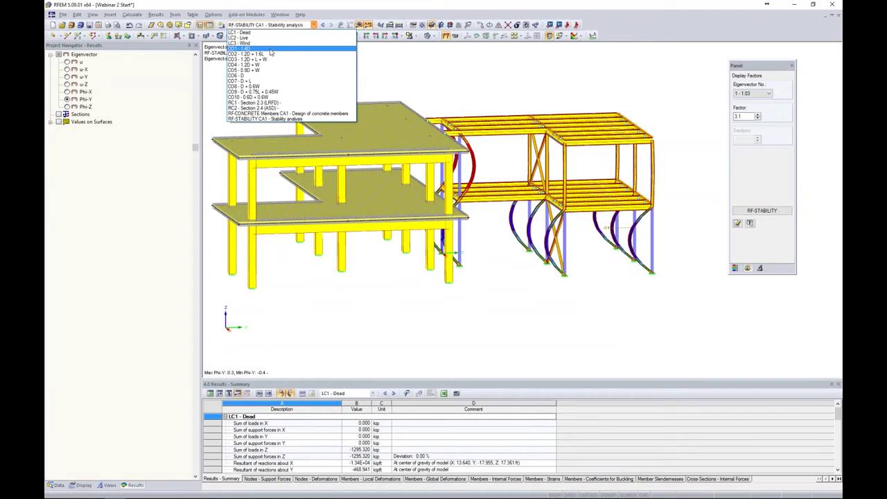
pyautogui.click(476, 77)
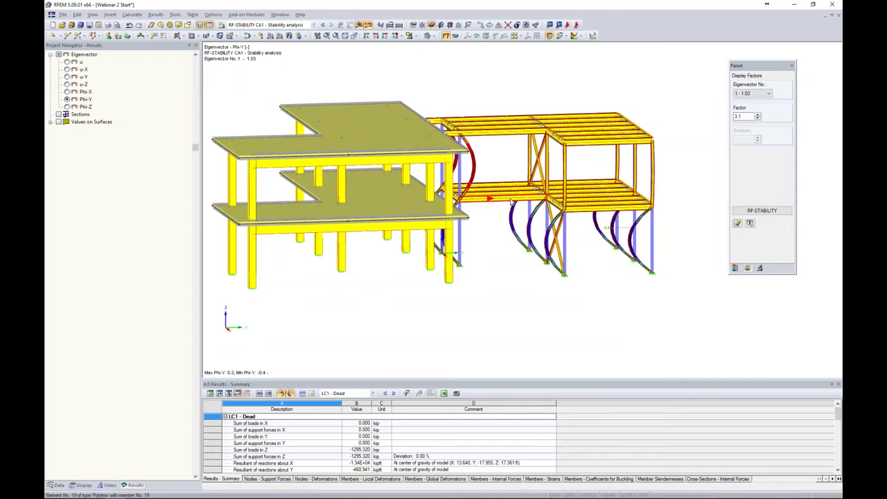
pyautogui.click(58, 485)
pyautogui.scroll(8, 178, 242)
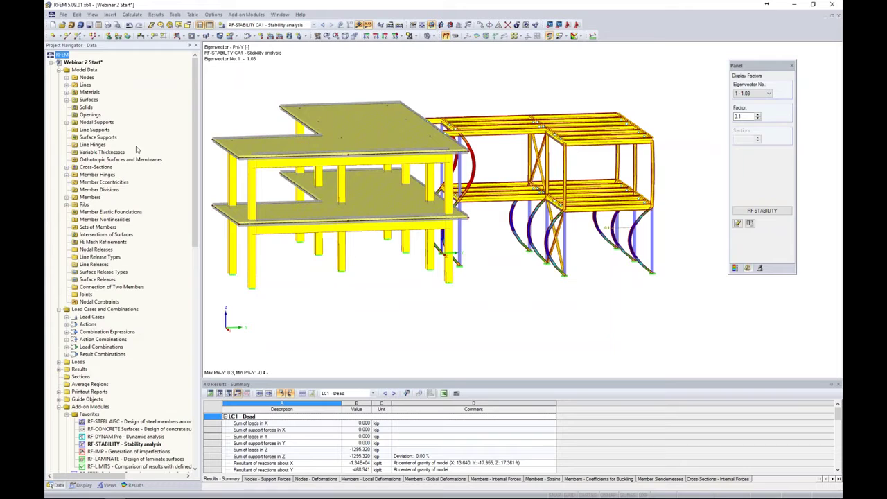
pyautogui.click(67, 167)
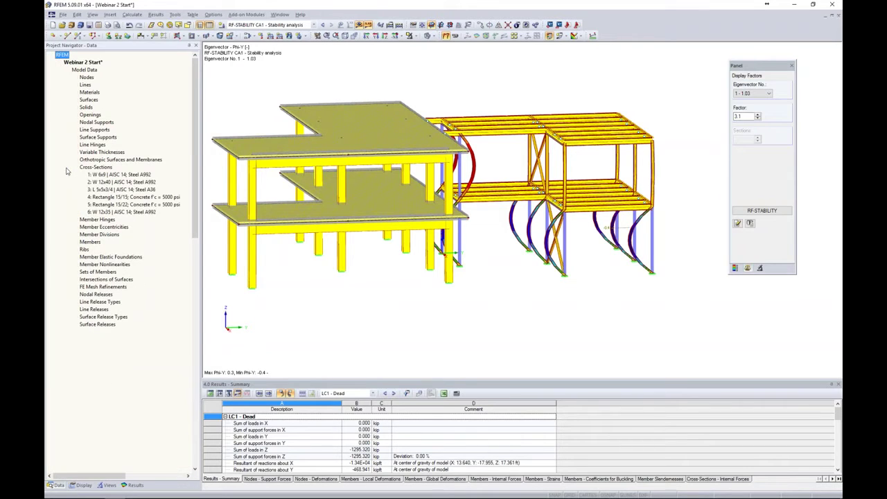
pyautogui.click(359, 25)
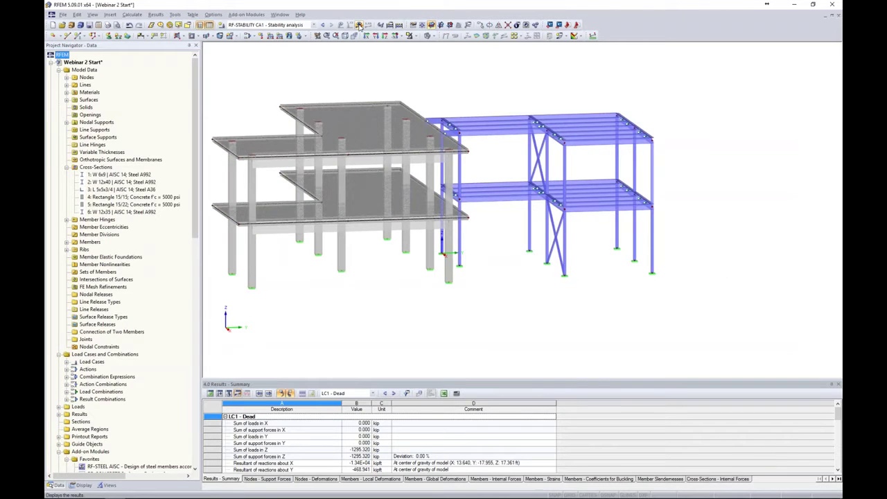
# Replace the steel columns' cross-section No. 1 with W 10x49 from the full AISC 14 list, accepting deletion of all results
pyautogui.click(126, 177)
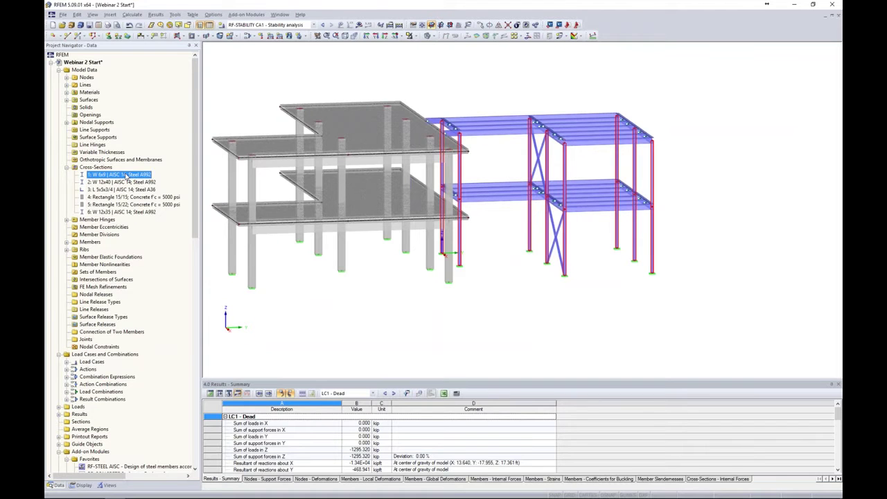
pyautogui.rightClick(127, 178)
pyautogui.press('Escape')
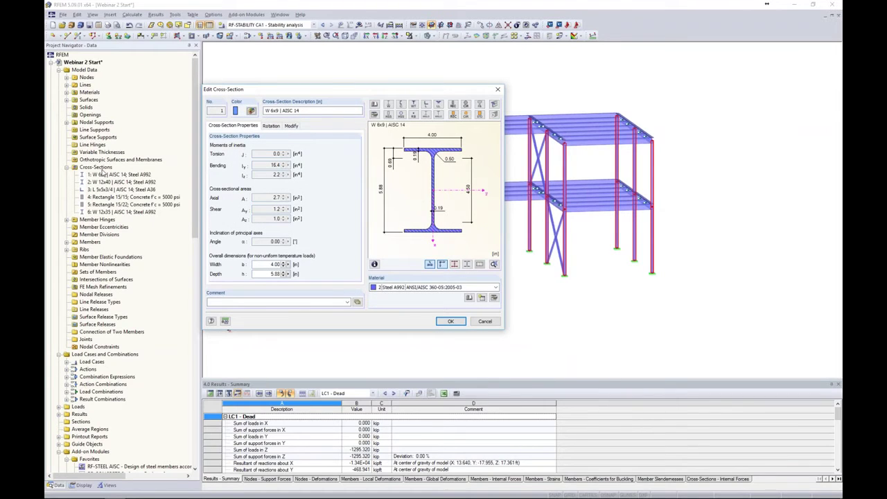
pyautogui.click(251, 111)
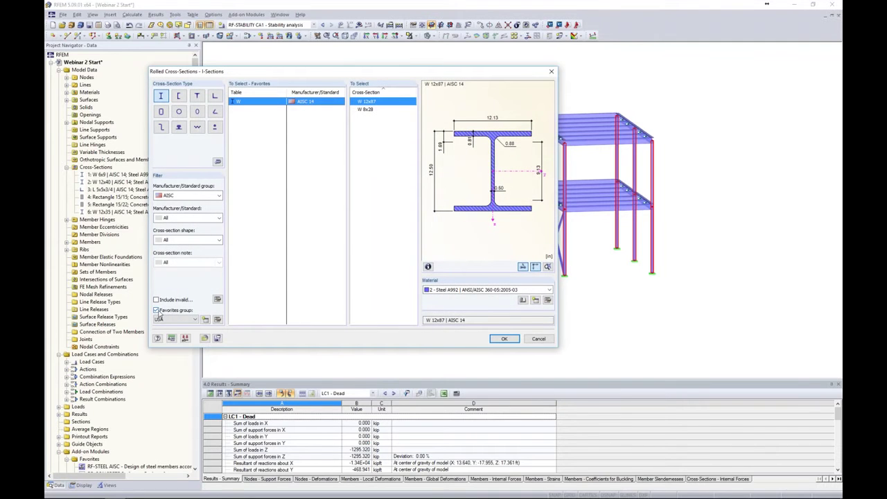
pyautogui.click(157, 310)
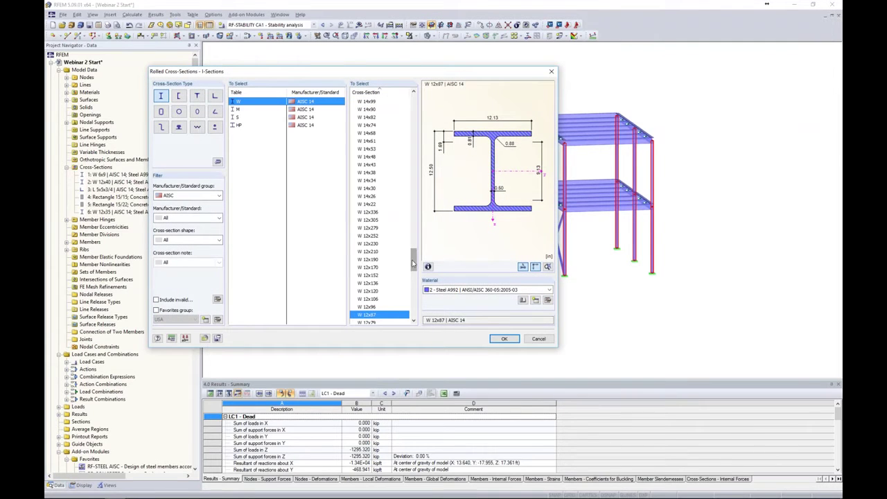
pyautogui.scroll(-2, 413, 265)
pyautogui.scroll(-9, 413, 266)
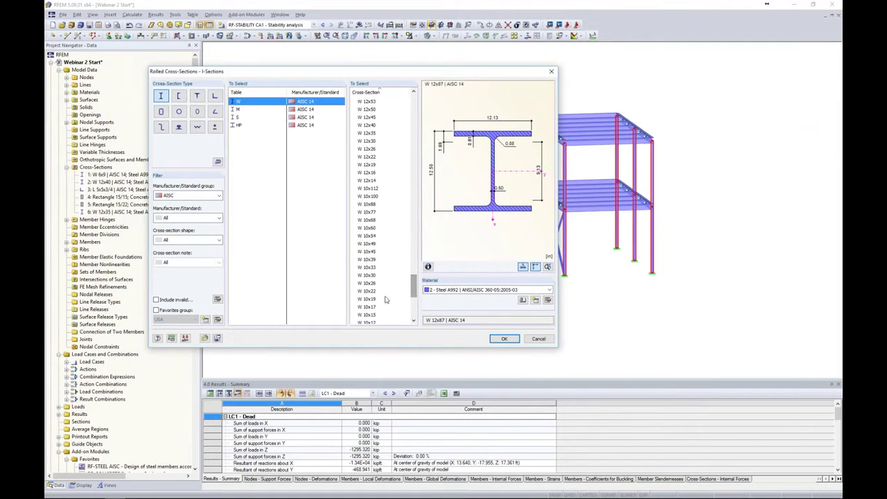
pyautogui.click(372, 244)
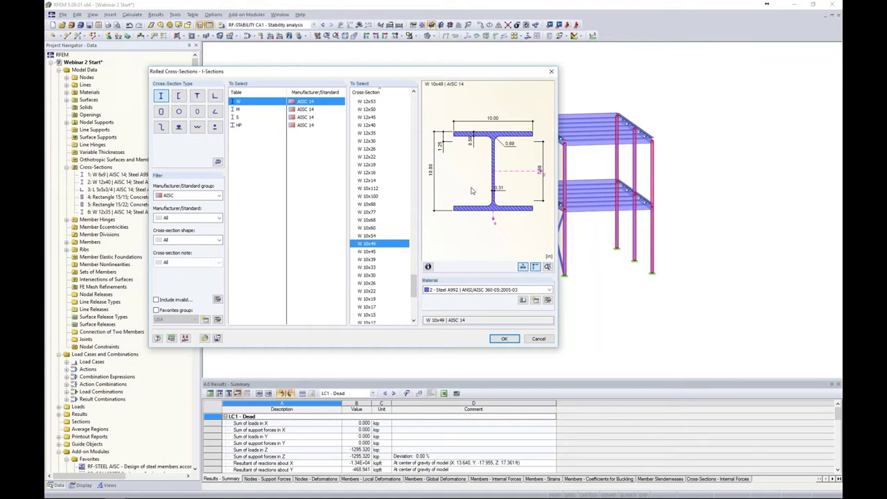
pyautogui.click(506, 338)
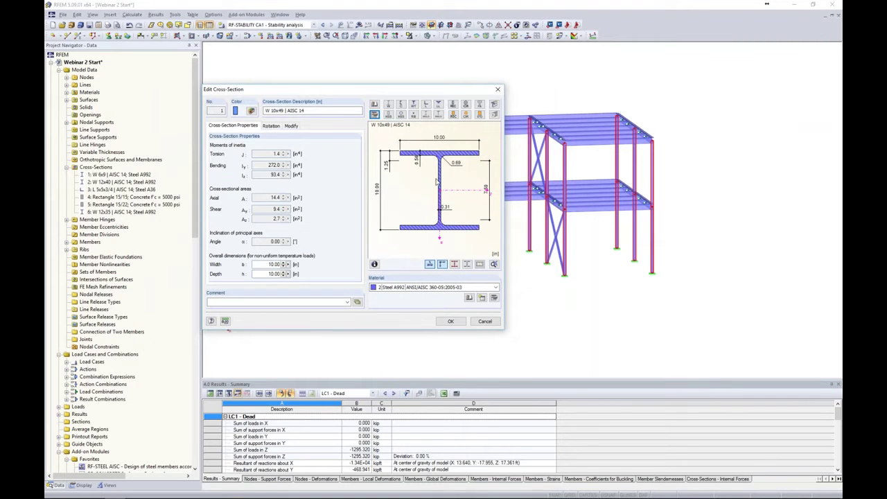
pyautogui.click(451, 322)
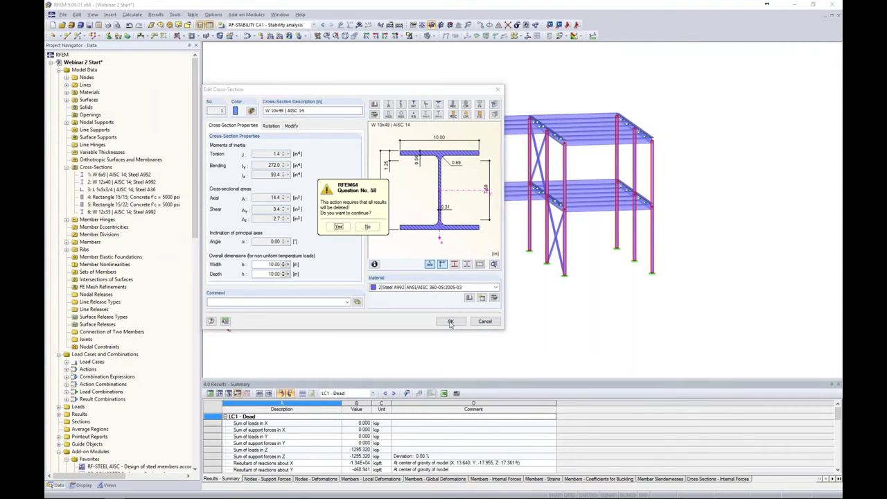
pyautogui.click(338, 226)
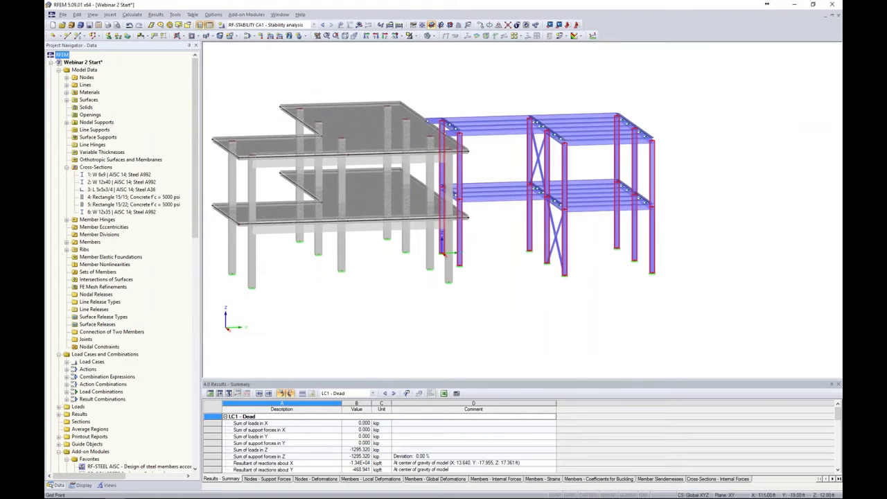
# Make load combination CO1 - 1.4D current and calculate it to display its global deformations
pyautogui.click(314, 25)
pyautogui.click(284, 49)
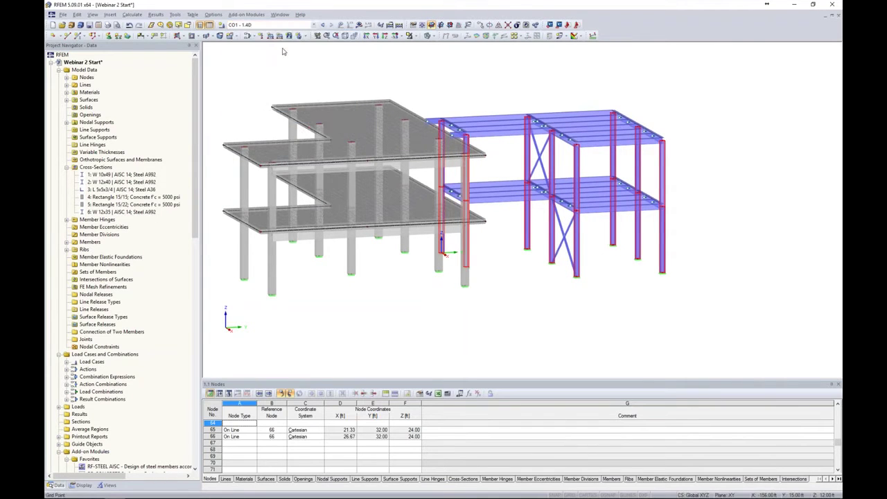
pyautogui.click(359, 25)
pyautogui.click(424, 276)
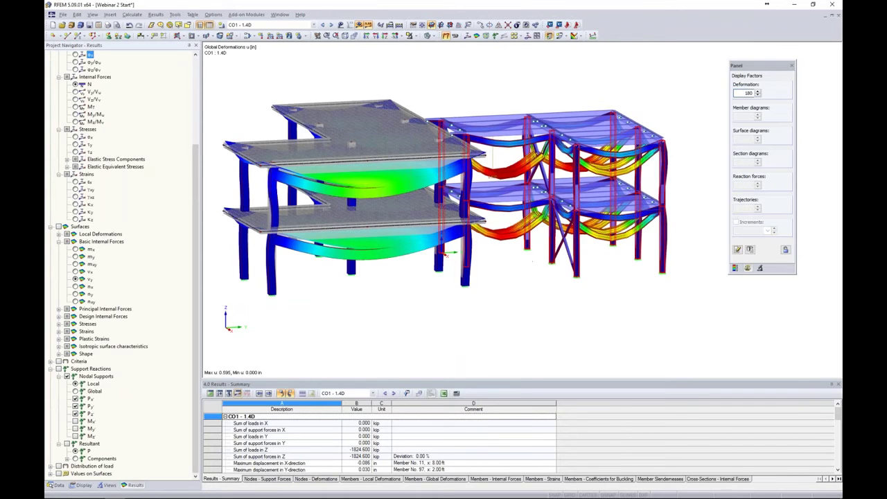
# Reduce the display factor for the CO1 deformations to 45
pyautogui.click(757, 95)
pyautogui.click(758, 95)
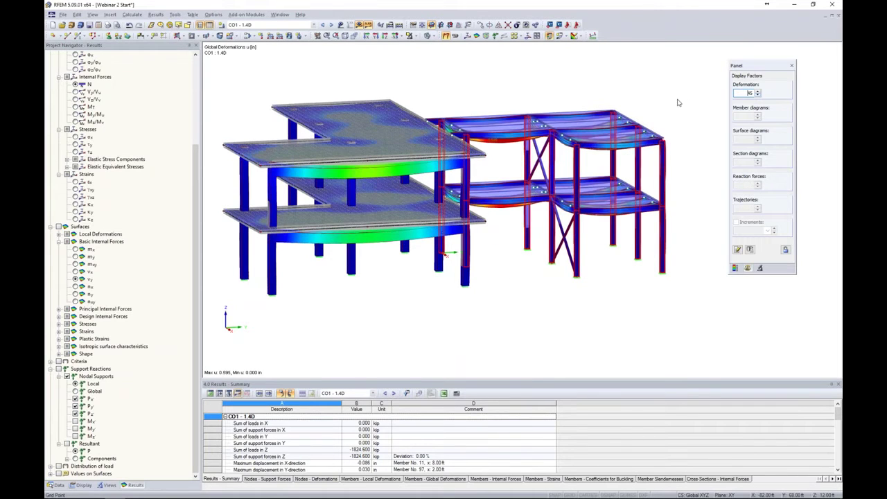
pyautogui.keyDown('ctrl'); pyautogui.moveTo(651, 118); pyautogui.dragTo(682, 113, button='middle'); pyautogui.keyUp('ctrl')
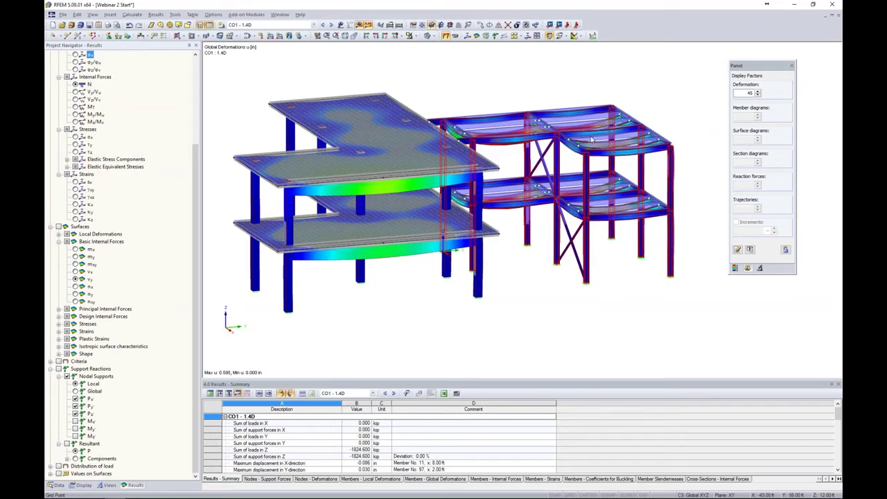
# Hide the results, select the concrete top slab level with its edge beam in a side view, and show only these objects
pyautogui.keyDown('ctrl'); pyautogui.moveTo(469, 83); pyautogui.dragTo(405, 64, button='middle'); pyautogui.keyUp('ctrl')
pyautogui.press('F12')
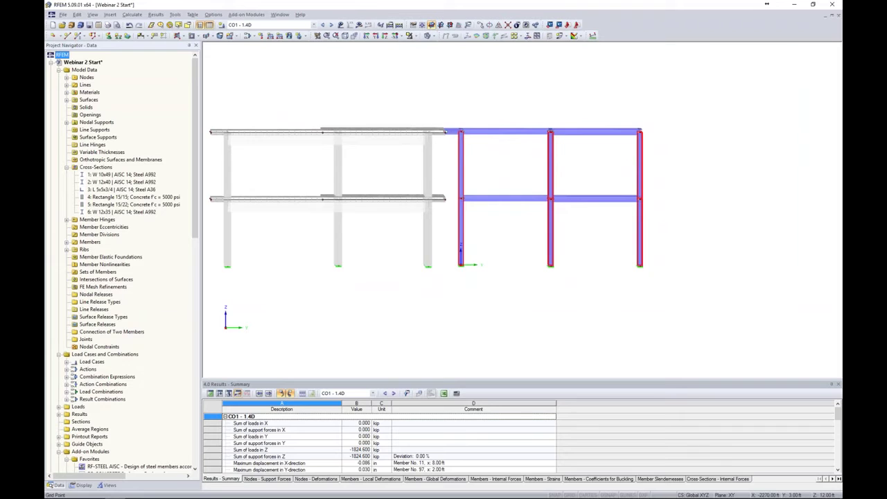
pyautogui.moveTo(402, 97); pyautogui.dragTo(464, 104, button='middle')
pyautogui.moveTo(257, 106); pyautogui.dragTo(511, 170)
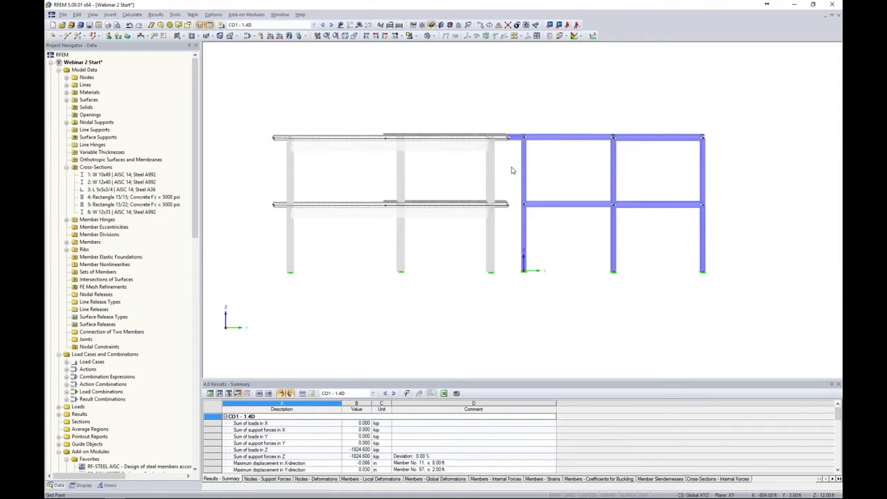
pyautogui.press('F7')
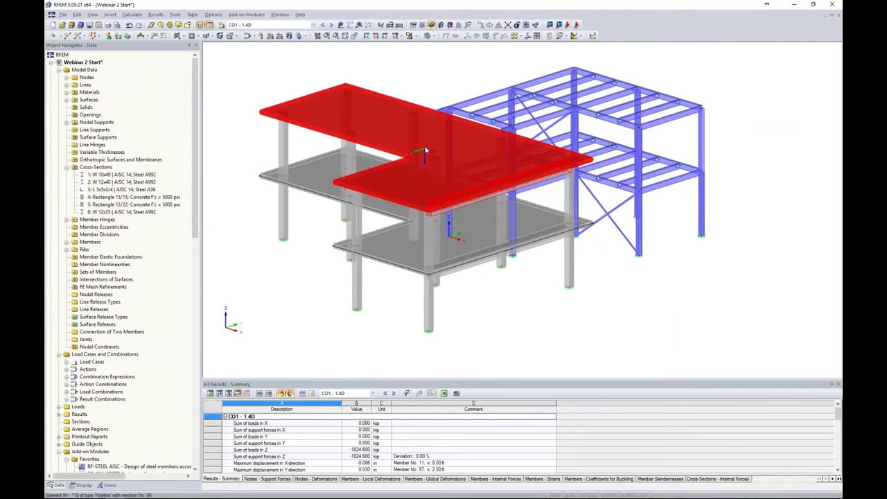
pyautogui.click(416, 36)
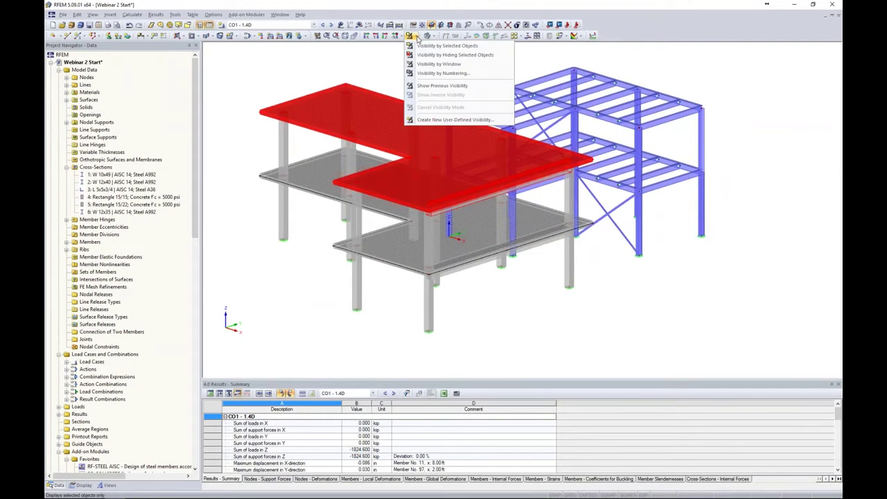
pyautogui.click(424, 45)
pyautogui.press('Escape')
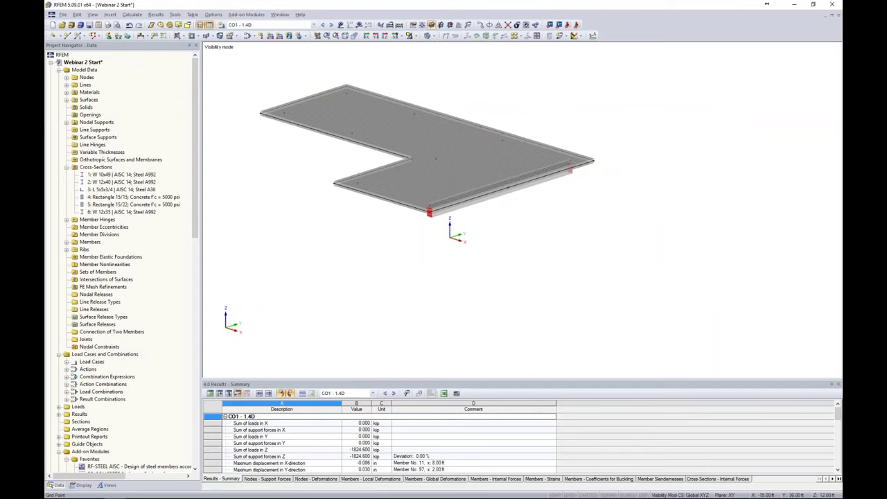
# Display the hidden objects in the background around the isolated slab and switch them off again
pyautogui.rightClick(652, 135)
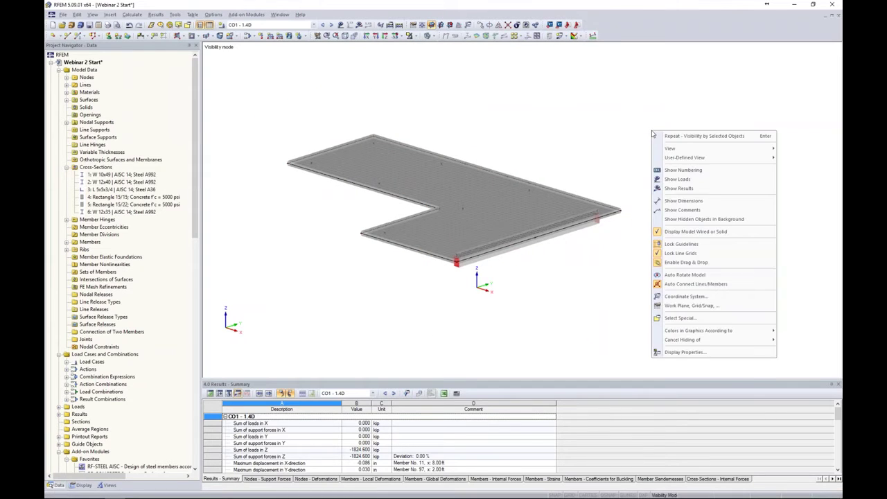
pyautogui.click(693, 219)
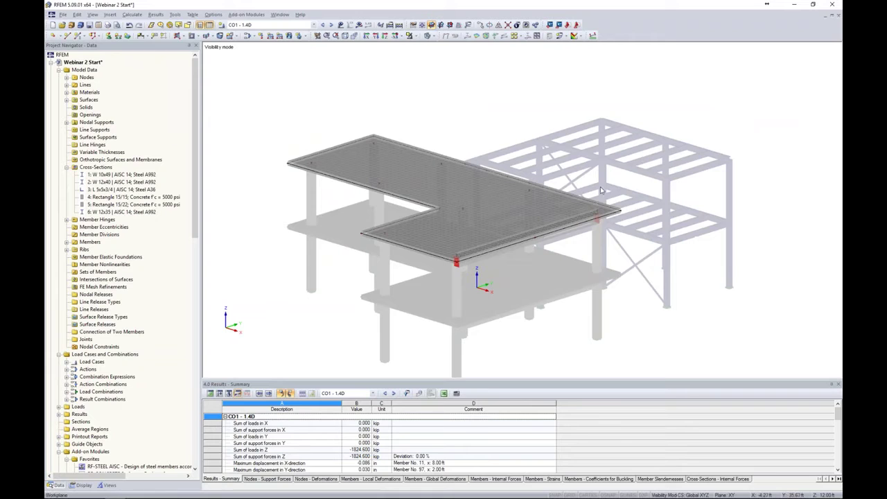
pyautogui.rightClick(599, 110)
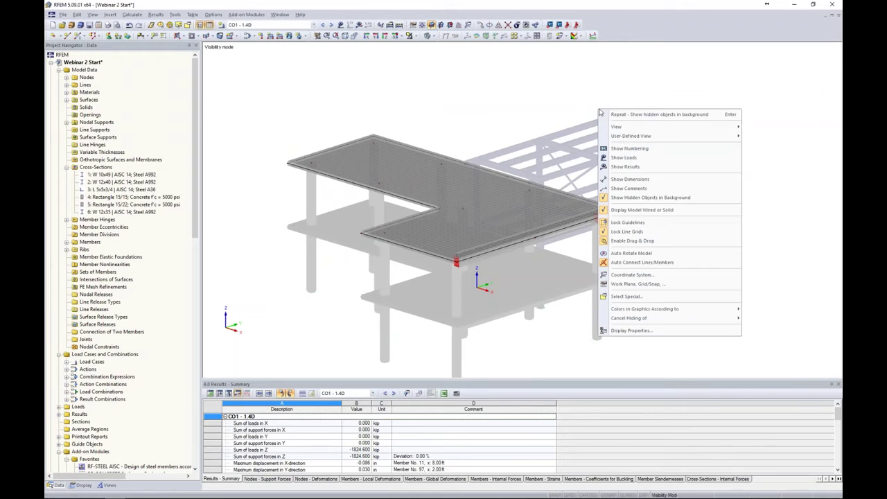
pyautogui.click(644, 198)
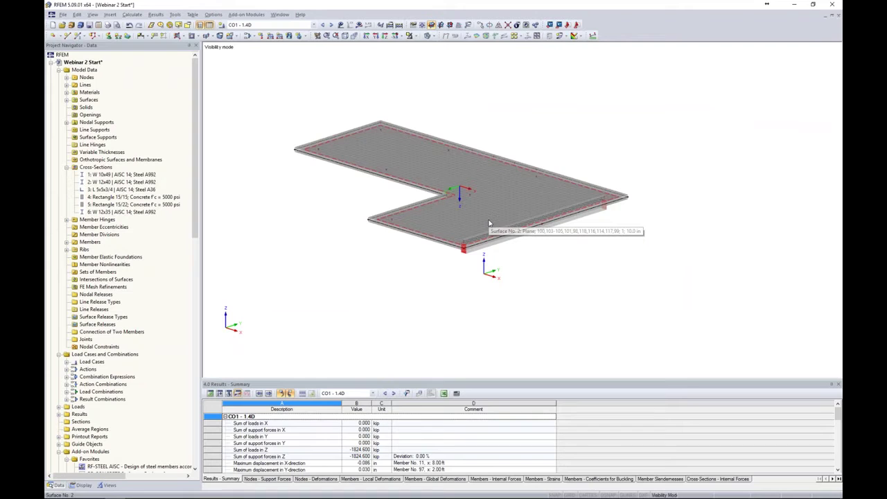
# Save the isolated slab as a user-defined view named Top Slab
pyautogui.click(104, 485)
pyautogui.click(53, 214)
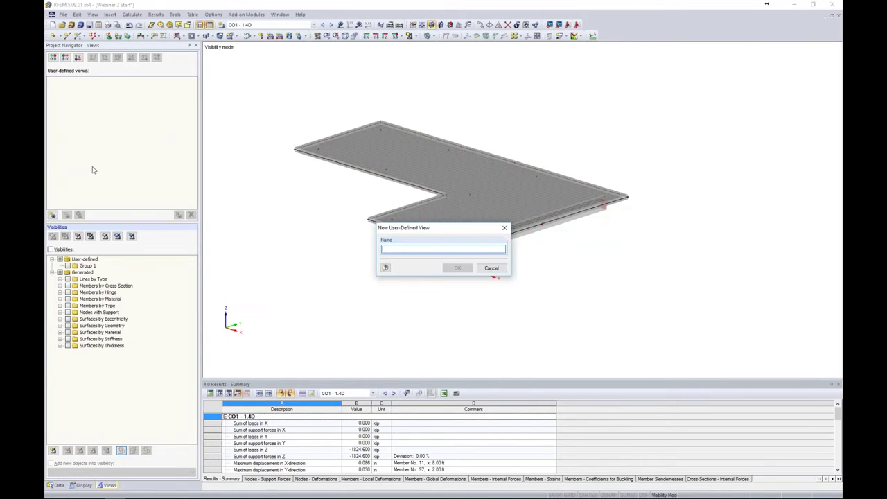
pyautogui.write('Top Slab')
pyautogui.click(451, 267)
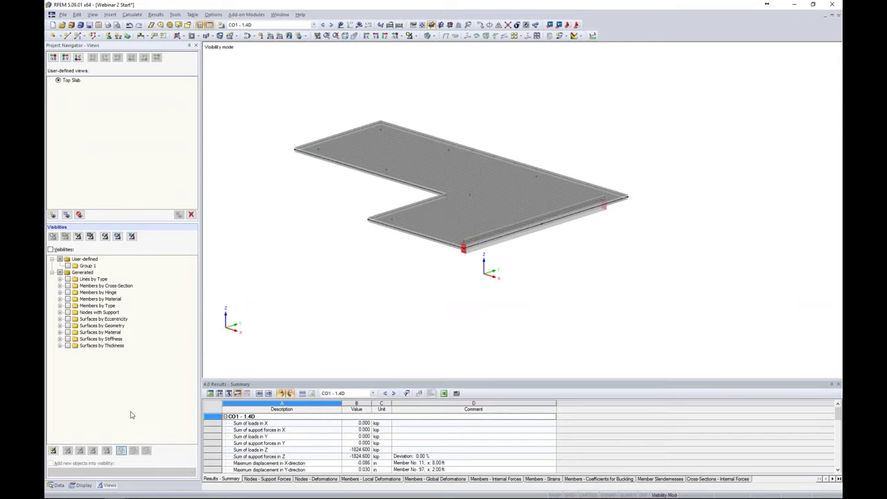
# Show the hidden objects in the background and switch the model to Wireframe Display Model
pyautogui.rightClick(597, 115)
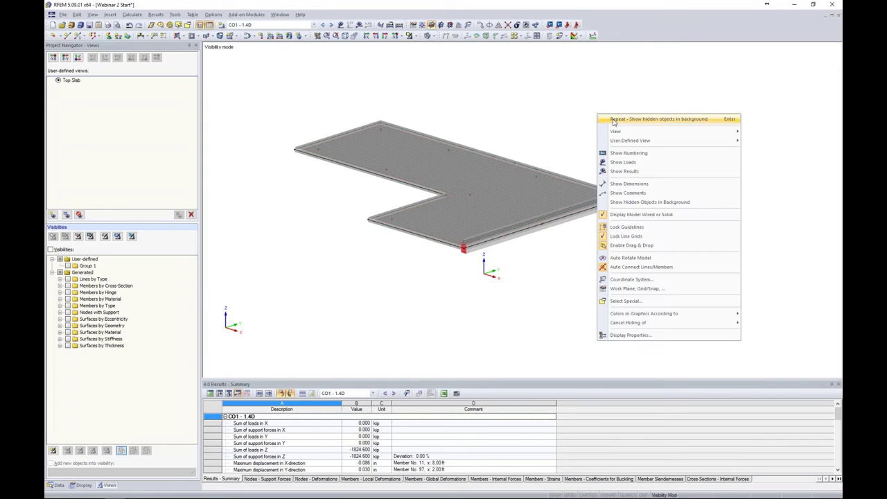
pyautogui.click(636, 202)
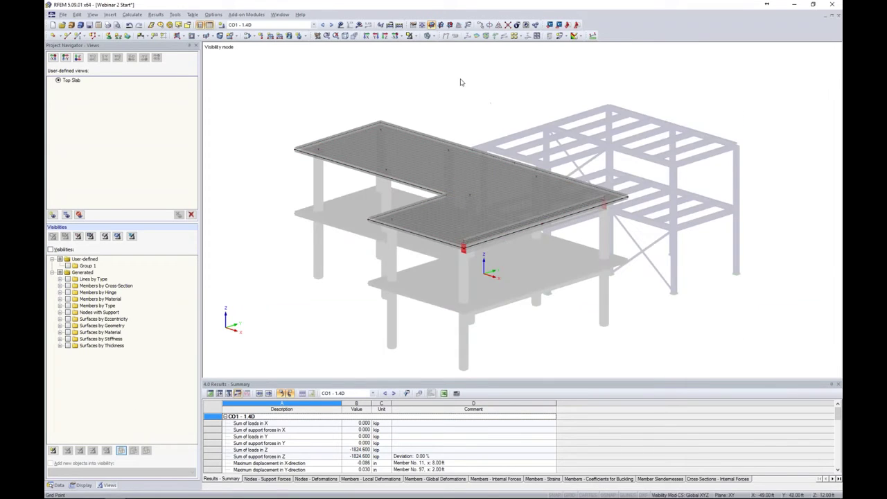
pyautogui.click(433, 36)
pyautogui.click(437, 47)
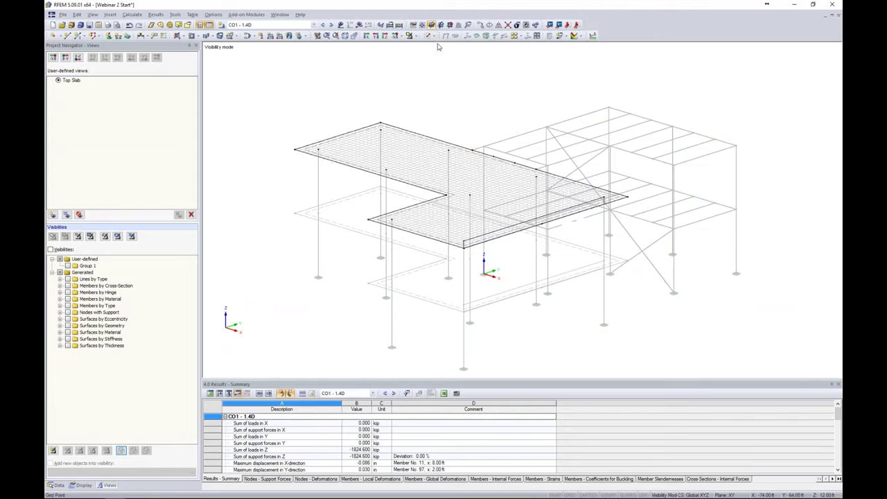
# Examine the column end nodes at the top slab's corner in wireframe, and compare them with the Solid Transparent Display Model
pyautogui.scroll(4, 316, 176)
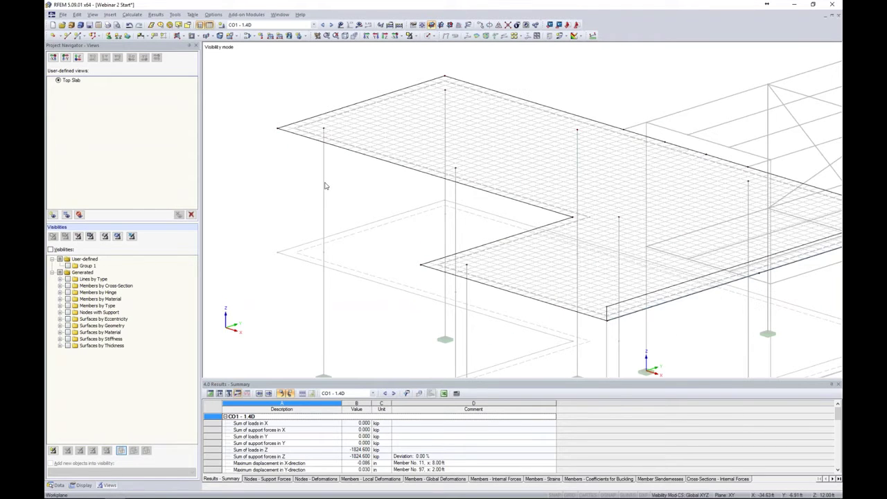
pyautogui.click(363, 153)
pyautogui.click(361, 174)
pyautogui.scroll(2, 320, 129)
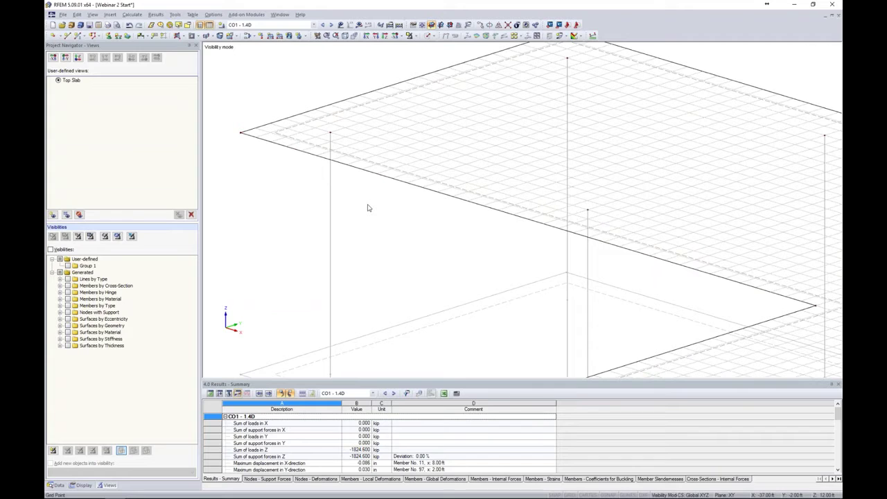
pyautogui.click(330, 134)
pyautogui.click(427, 35)
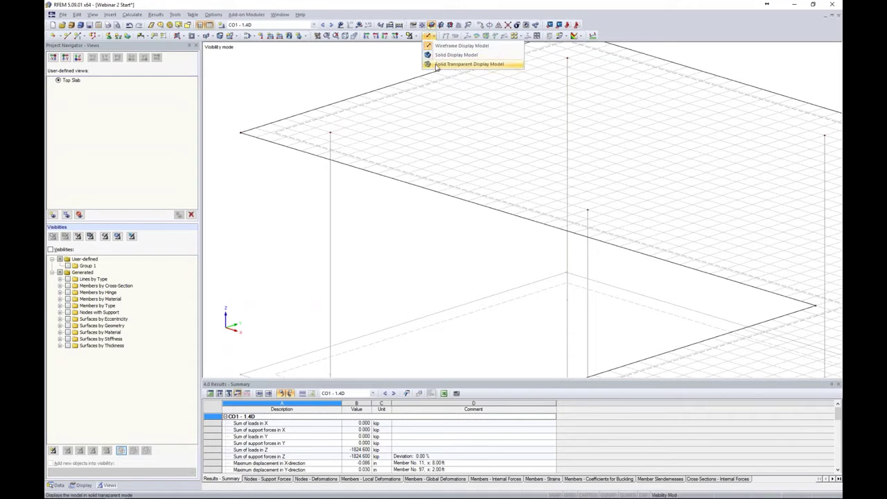
pyautogui.click(457, 64)
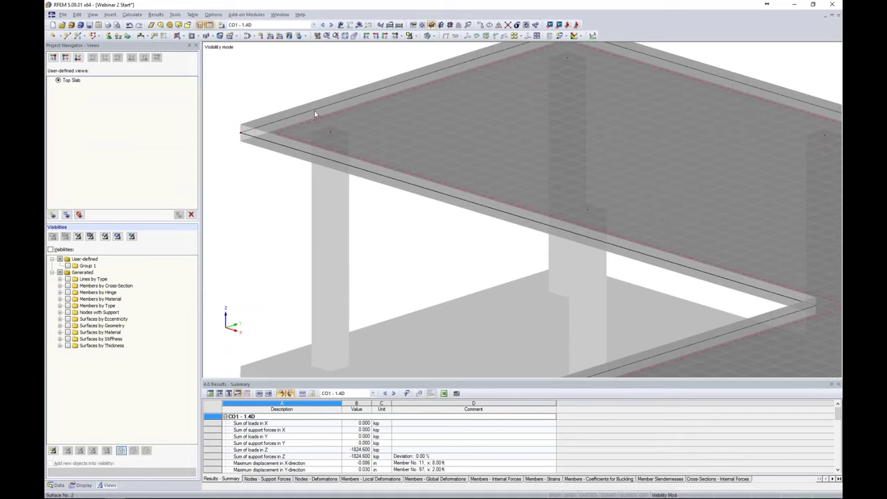
pyautogui.scroll(-1, 383, 244)
pyautogui.moveTo(383, 244); pyautogui.dragTo(373, 217, button='middle')
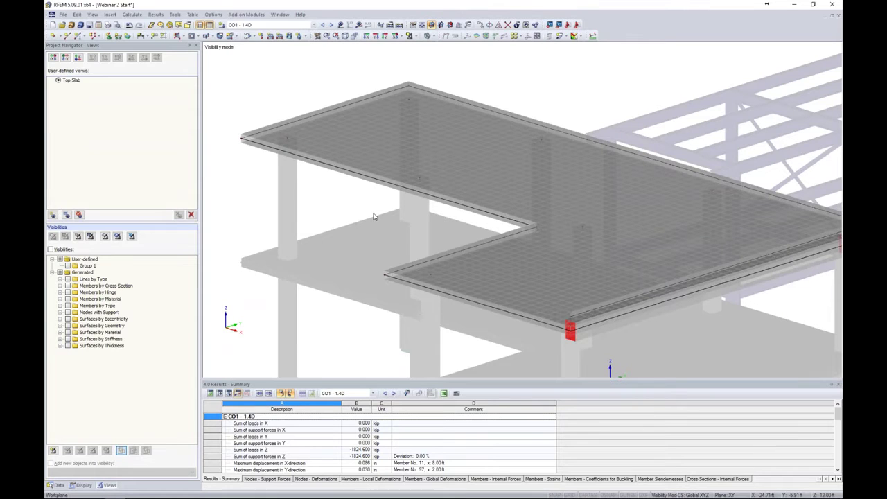
pyautogui.scroll(-2, 373, 217)
pyautogui.keyDown('ctrl'); pyautogui.moveTo(362, 201); pyautogui.dragTo(388, 219, button='middle'); pyautogui.keyUp('ctrl')
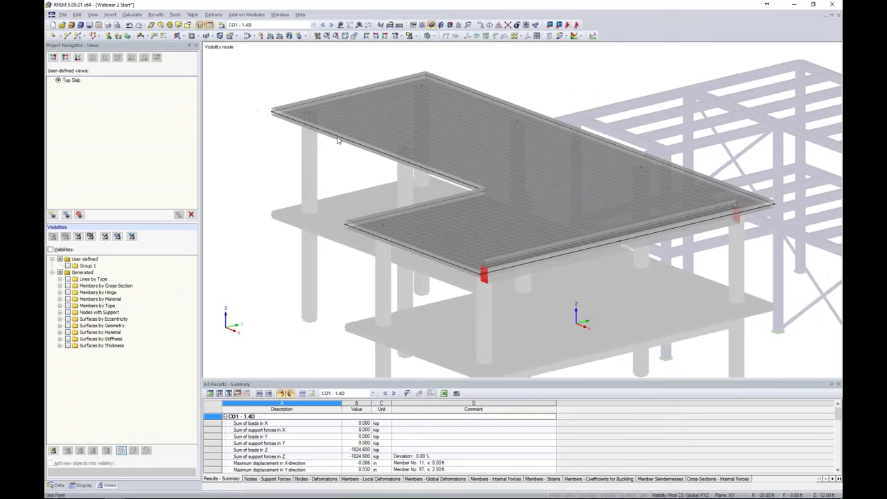
# Switch to the Webinar 2 Start - Concrete Results window and display the required top reinforcement a-s,1,-z near the slab's re-entrant corner
pyautogui.click(280, 15)
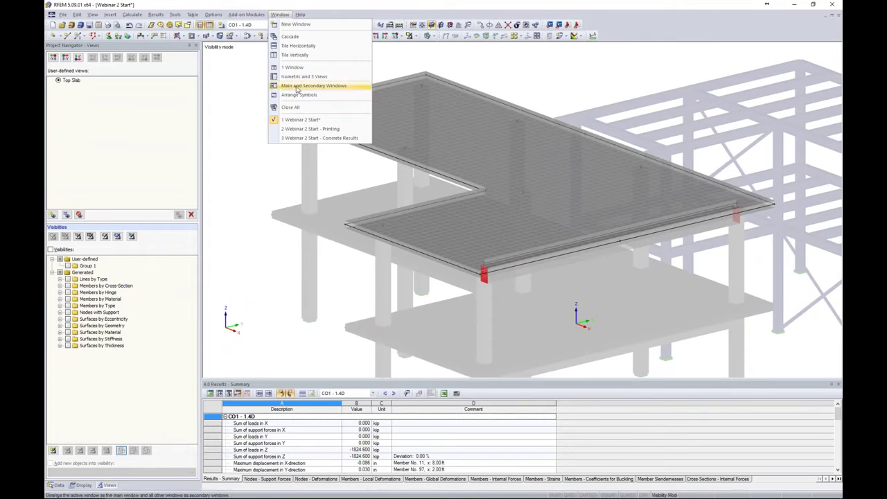
pyautogui.click(302, 138)
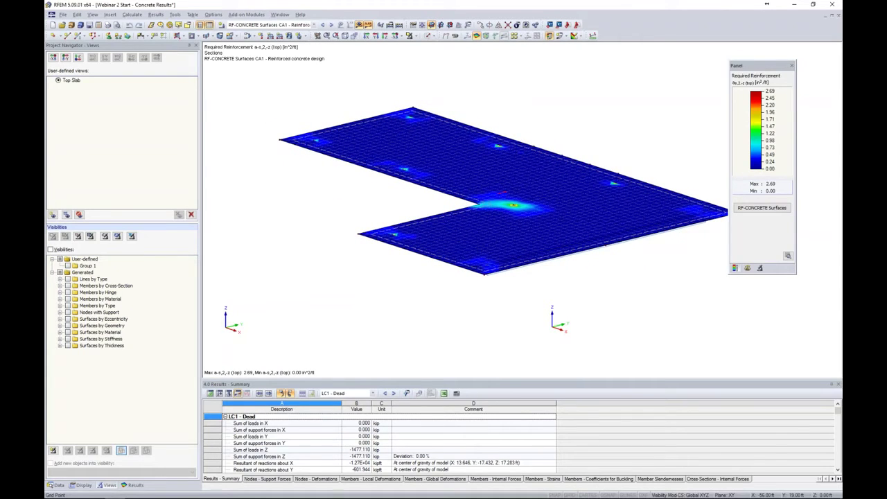
pyautogui.click(133, 484)
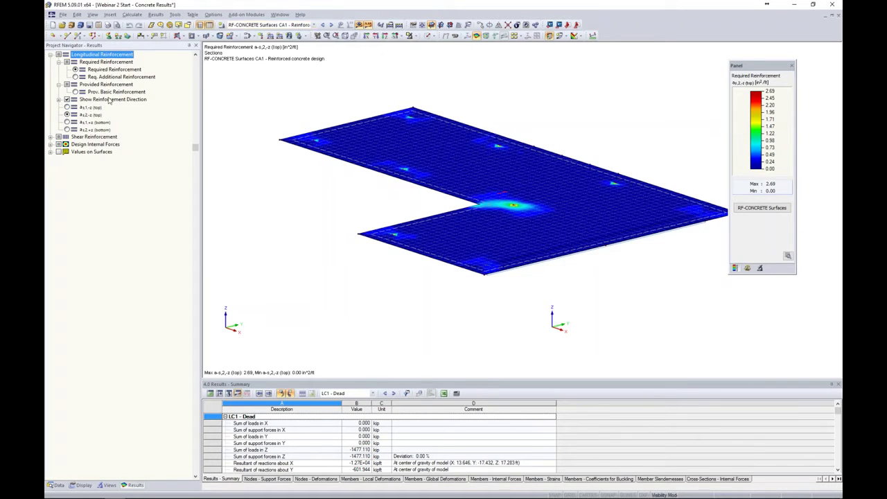
pyautogui.click(67, 107)
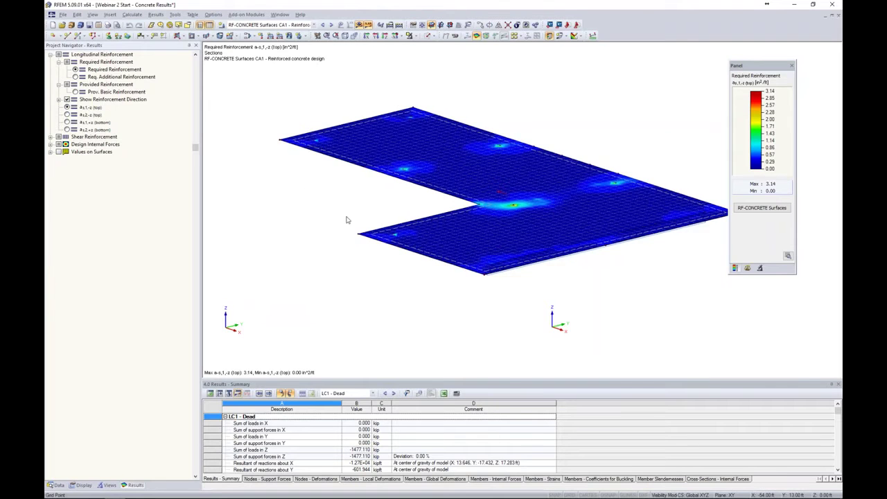
pyautogui.scroll(6, 540, 159)
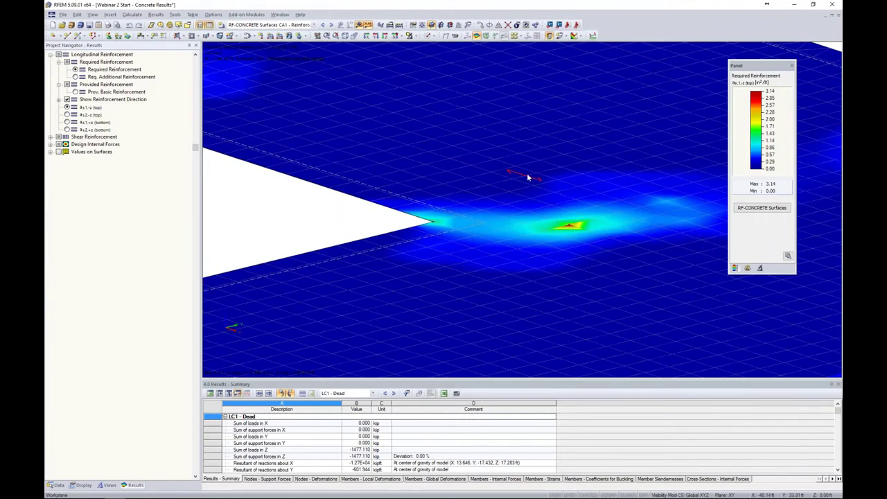
pyautogui.scroll(-5, 507, 175)
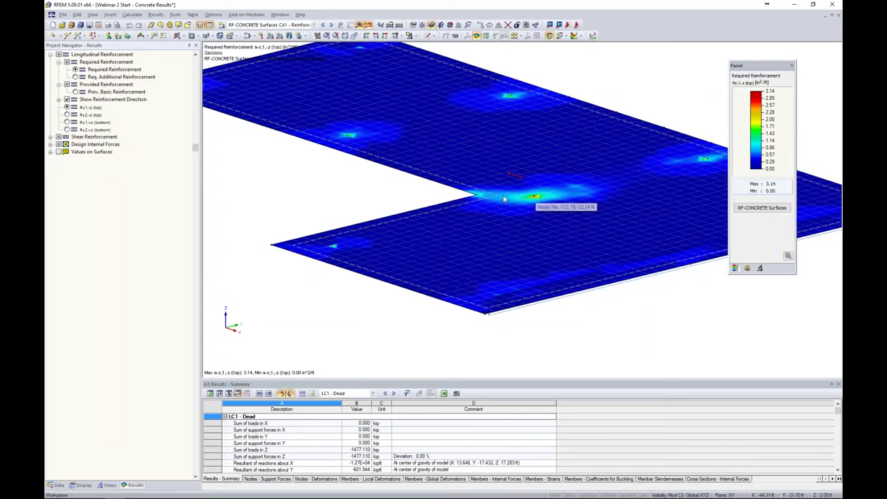
# Compare the required reinforcement a-s,2,-z (top), a-s,1,+z (bottom) and a-s,2,+z (bottom), and return to a-s,1,-z (top)
pyautogui.click(67, 115)
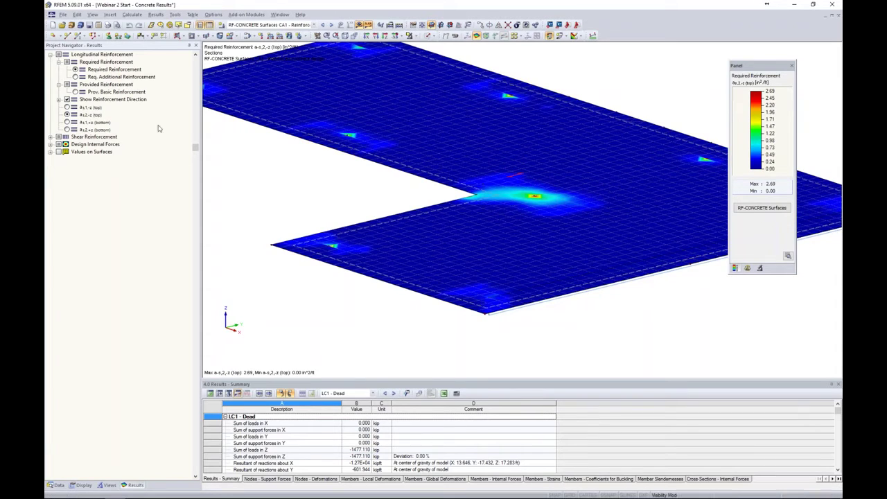
pyautogui.click(68, 122)
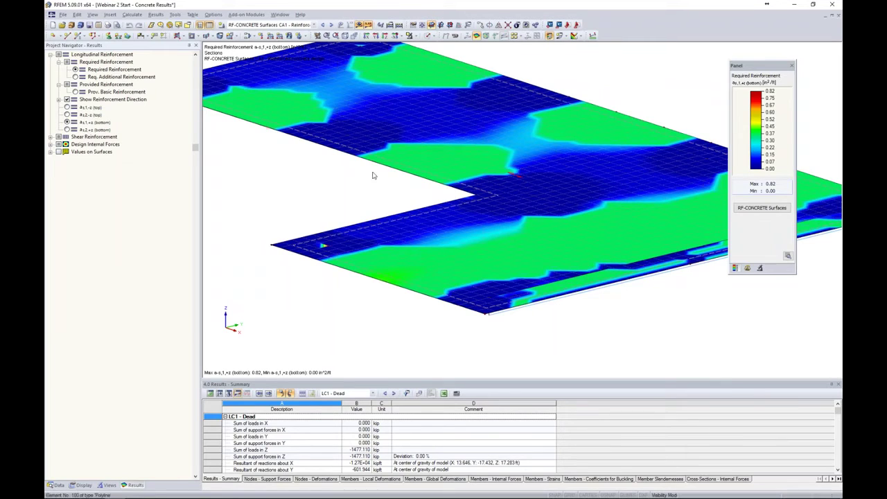
pyautogui.click(67, 129)
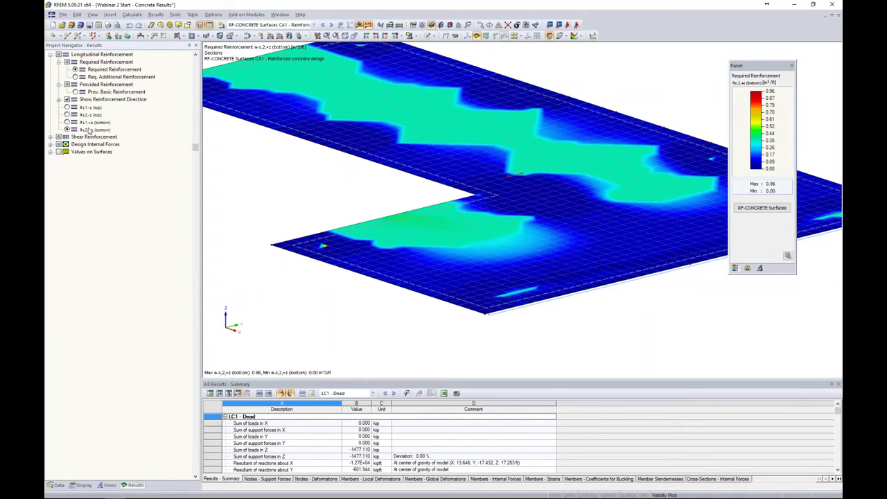
pyautogui.click(66, 107)
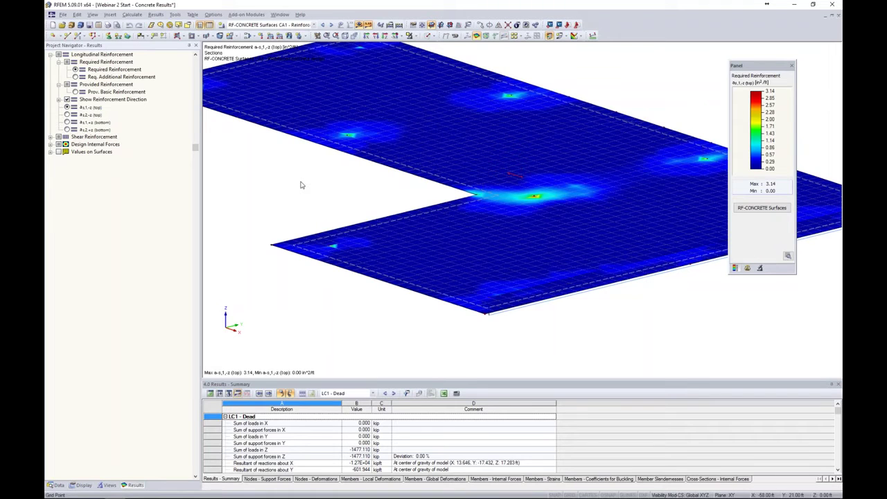
pyautogui.scroll(-3, 303, 185)
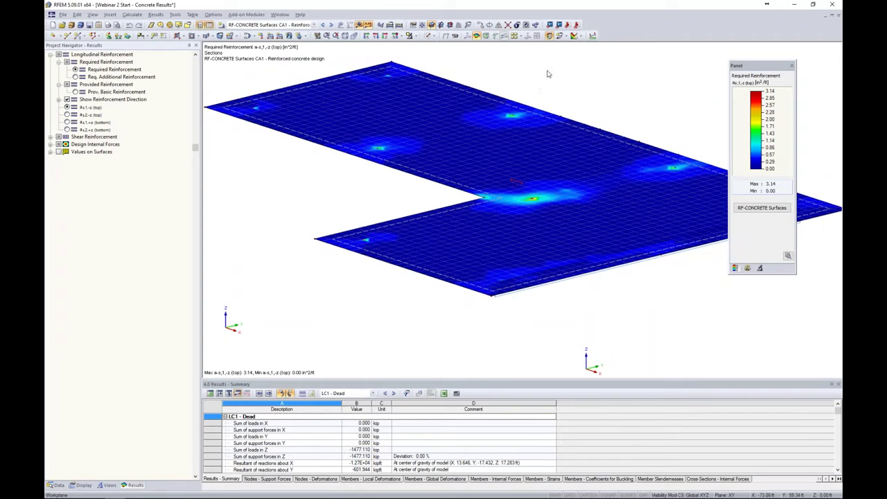
pyautogui.click(566, 36)
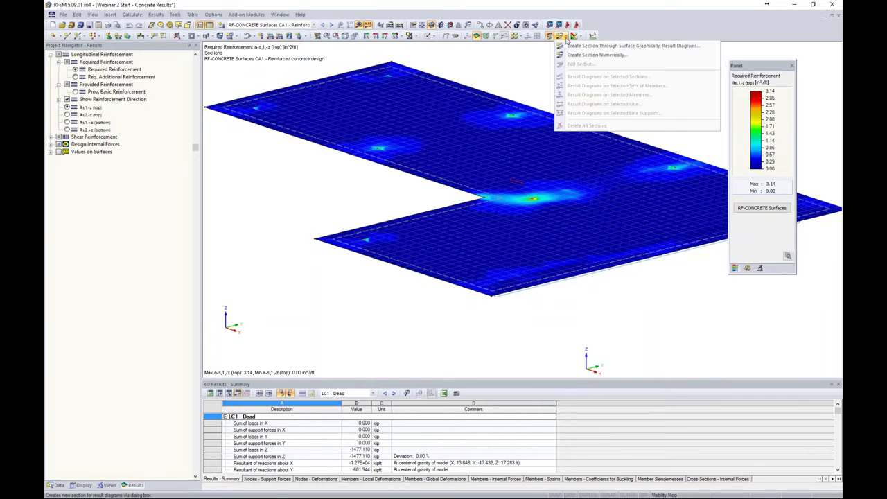
pyautogui.click(531, 60)
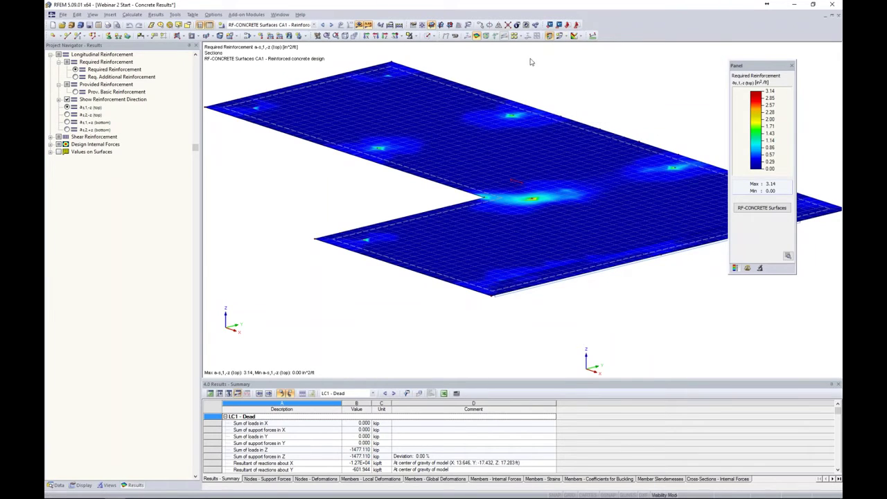
# Turn off the isoband display of the required reinforcement so only the slab's mesh is shown
pyautogui.click(581, 37)
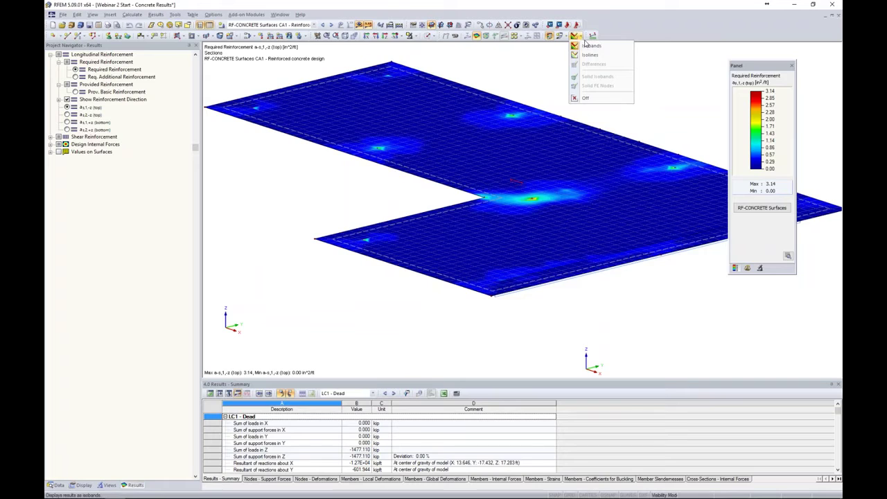
pyautogui.click(588, 98)
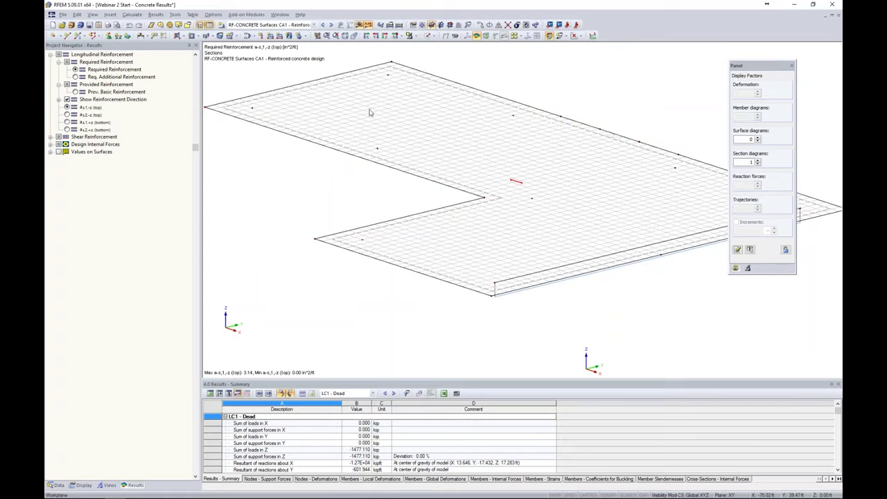
pyautogui.moveTo(352, 192); pyautogui.dragTo(384, 191, button='middle')
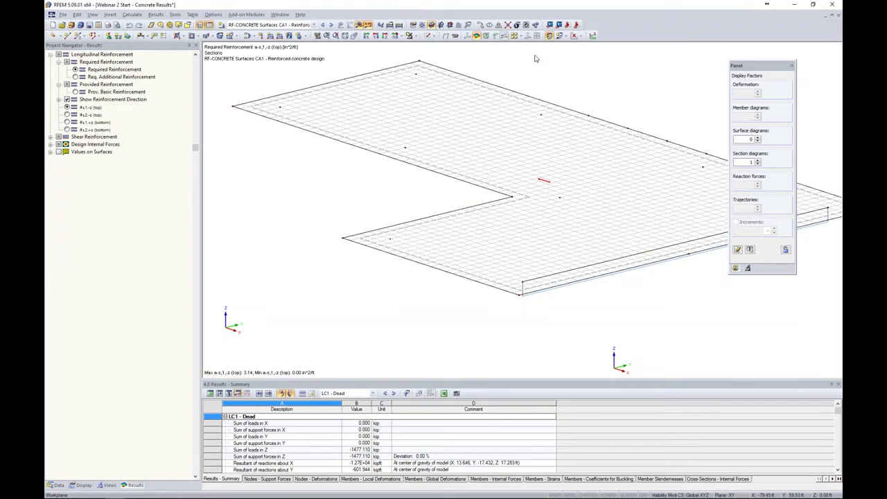
# Start a numerically defined result section through surfaces and limit it to surface 2
pyautogui.click(565, 36)
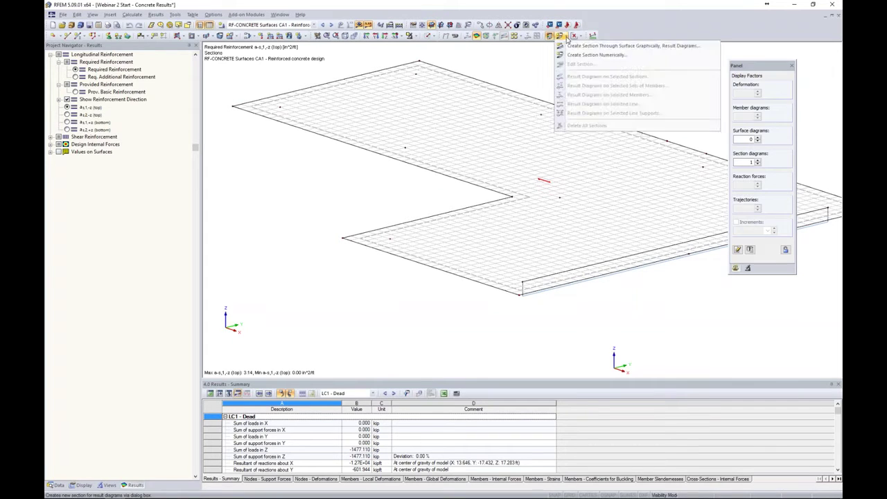
pyautogui.click(567, 56)
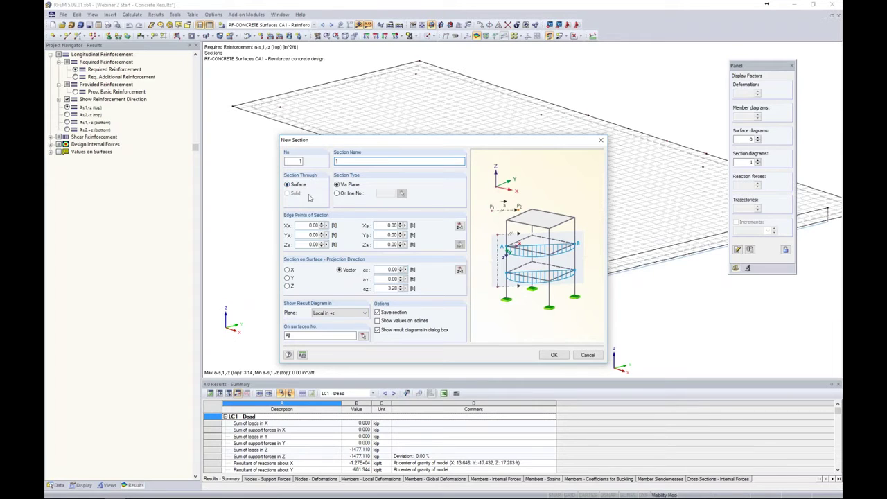
pyautogui.click(362, 335)
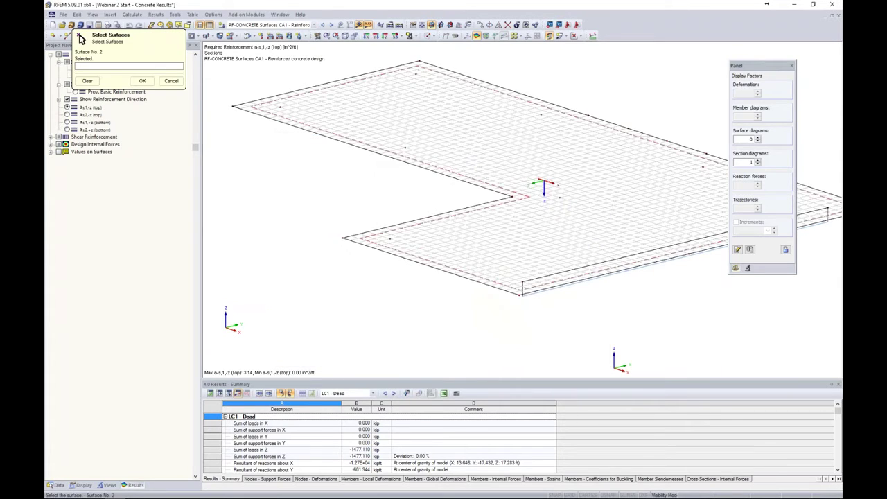
pyautogui.click(142, 81)
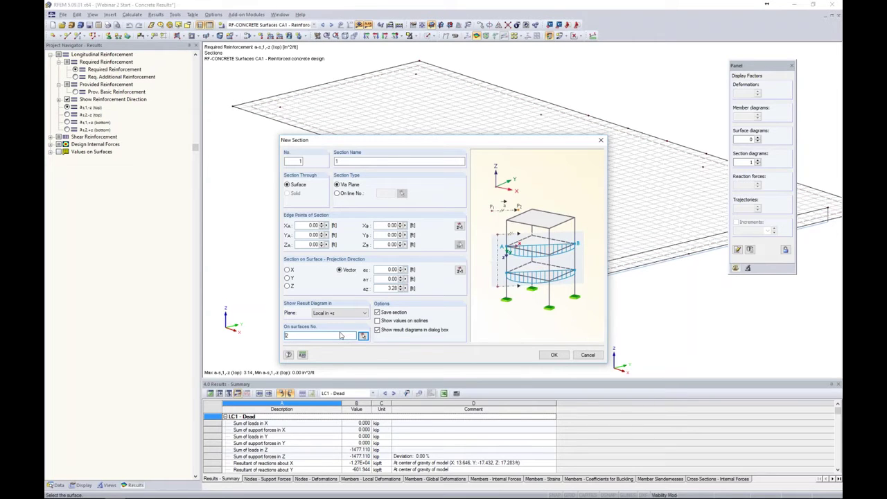
# Show the grid and set the work plane origin on the column node at the top slab's corner
pyautogui.click(459, 227)
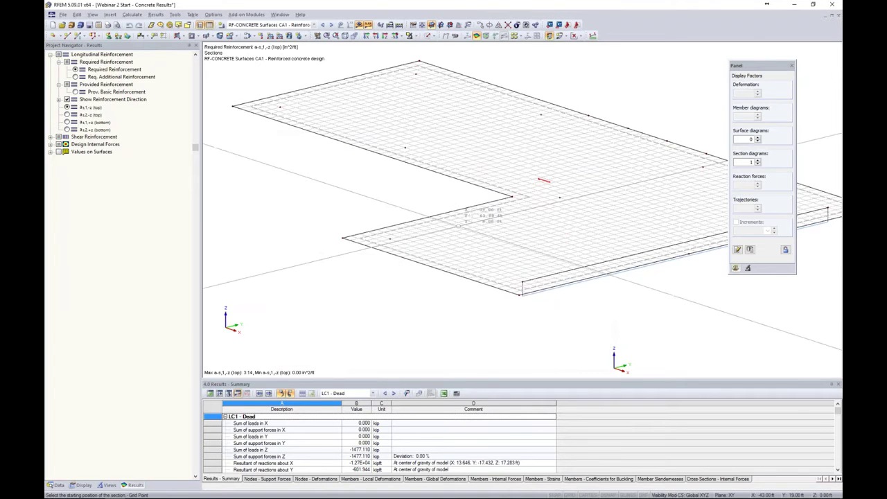
pyautogui.moveTo(427, 212); pyautogui.dragTo(469, 247, button='middle')
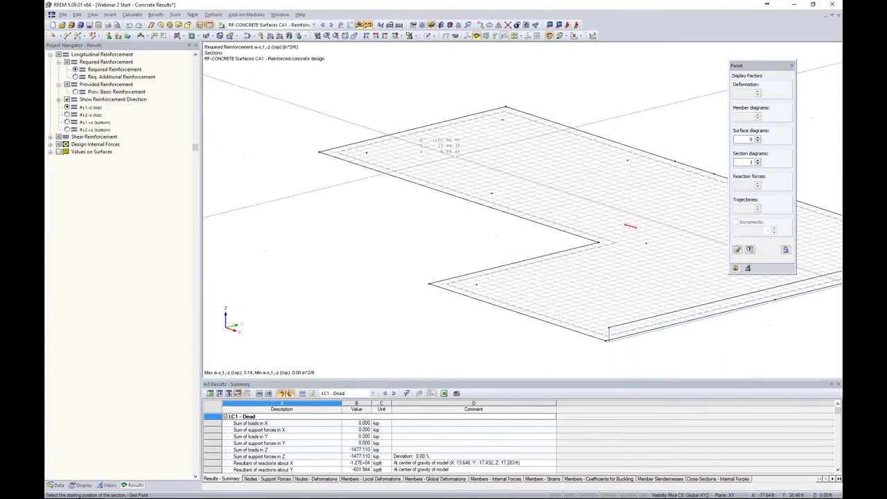
pyautogui.click(424, 36)
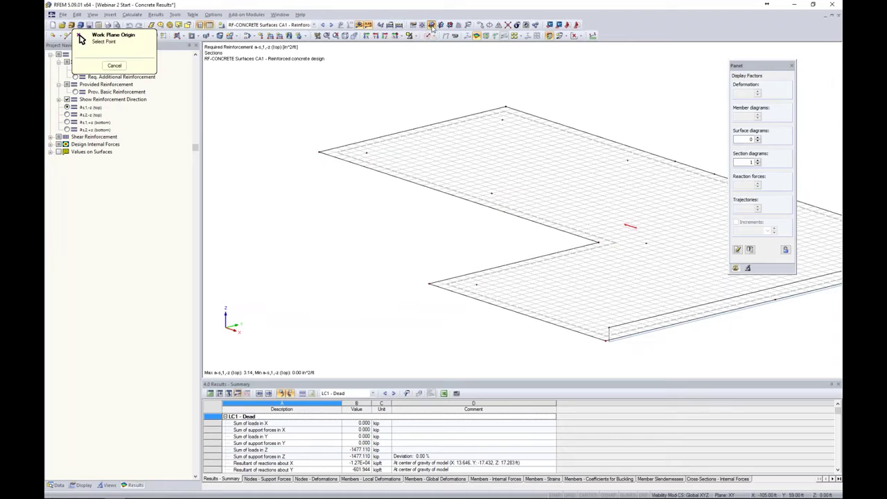
pyautogui.click(569, 494)
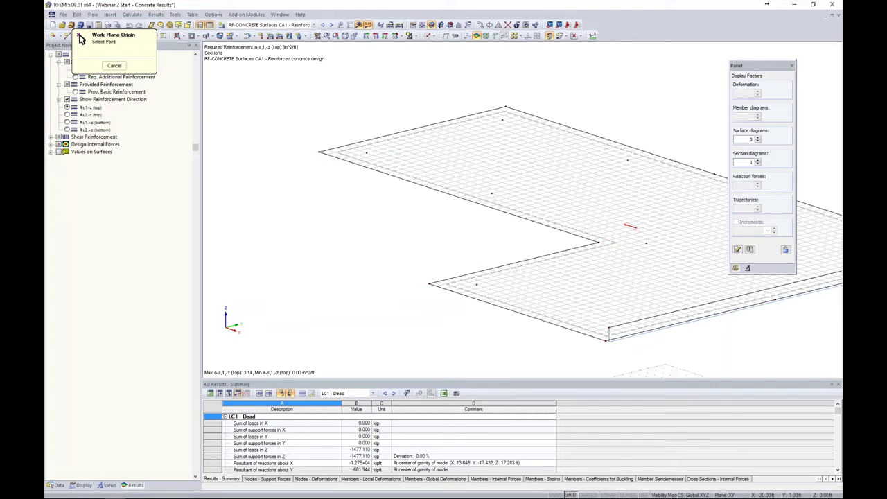
pyautogui.click(368, 154)
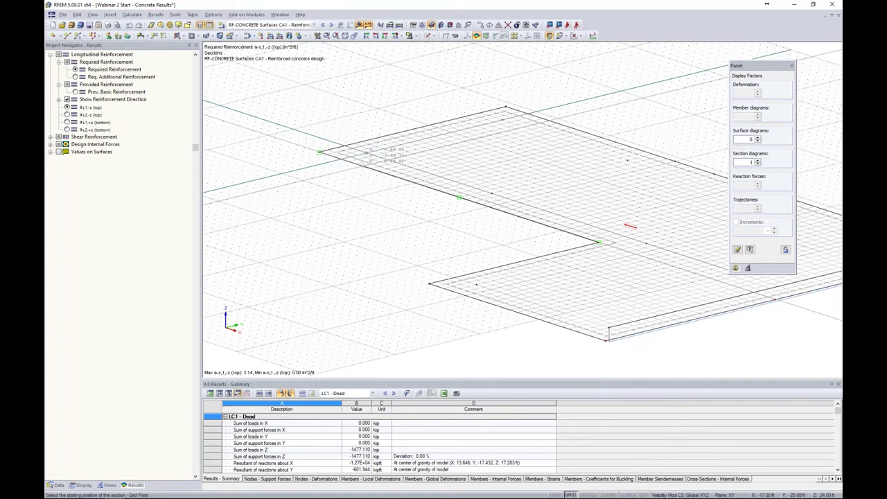
pyautogui.moveTo(364, 223); pyautogui.dragTo(375, 242, button='middle')
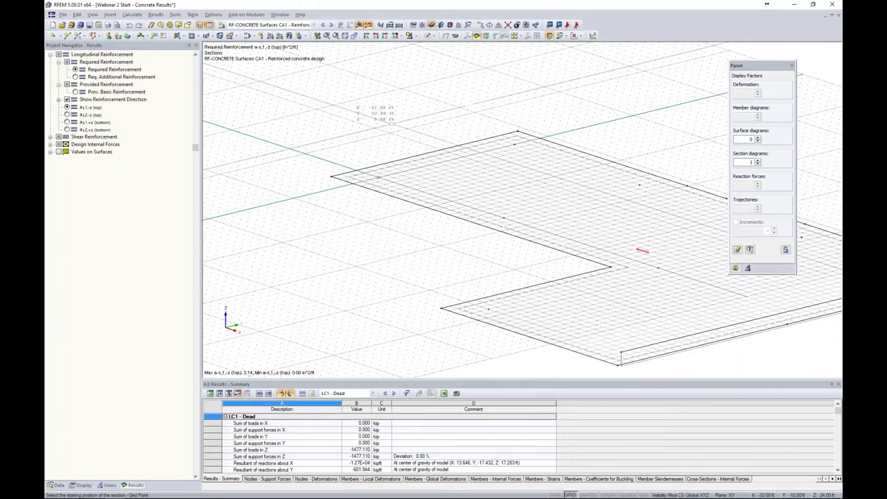
pyautogui.press('Return')
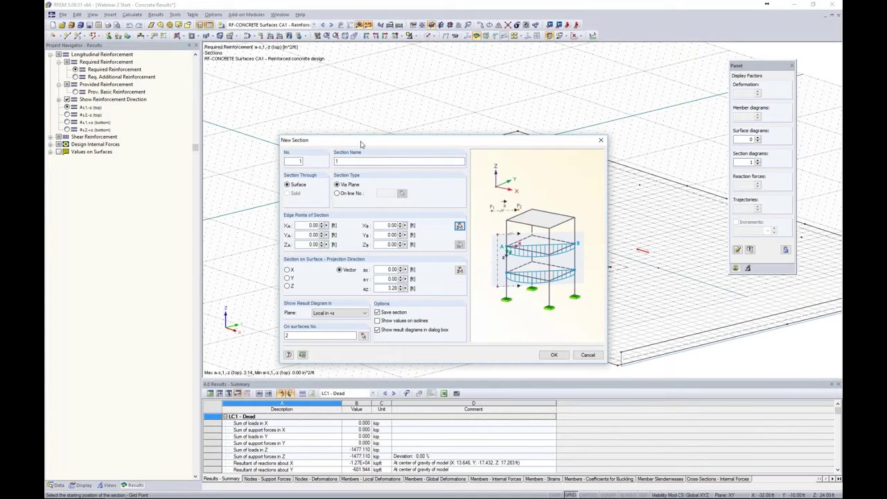
# Pick the section's edge points across the slab along the column row, from (-23, -22, 24) to (39, -22, 24) ft
pyautogui.click(460, 225)
pyautogui.scroll(3, 338, 173)
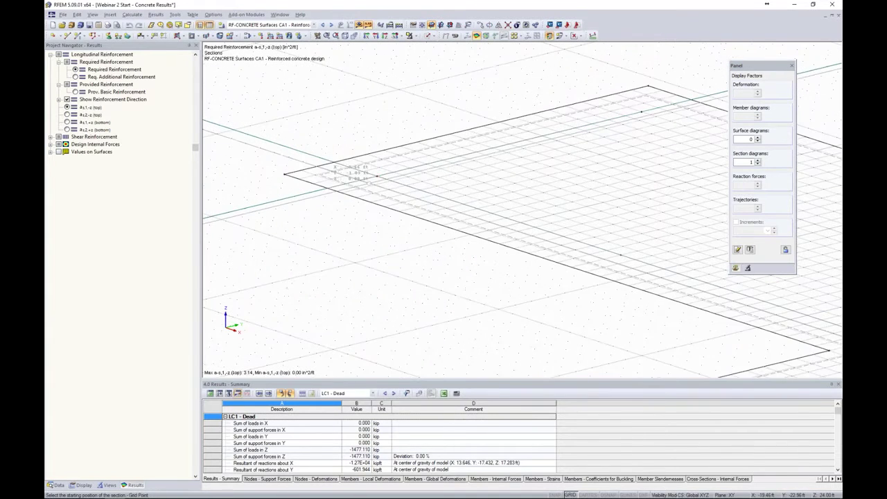
pyautogui.click(333, 160)
pyautogui.scroll(-2, 516, 211)
pyautogui.scroll(2, 486, 118)
pyautogui.moveTo(693, 298); pyautogui.dragTo(391, 199, button='middle')
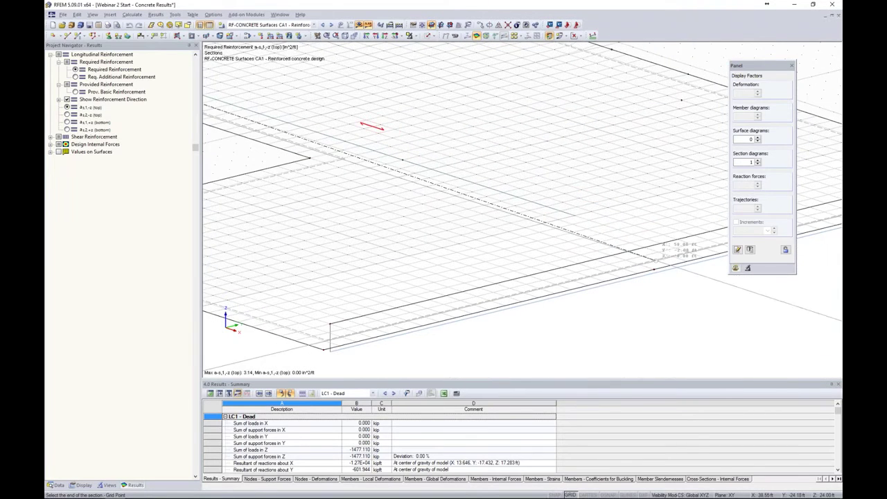
pyautogui.click(655, 269)
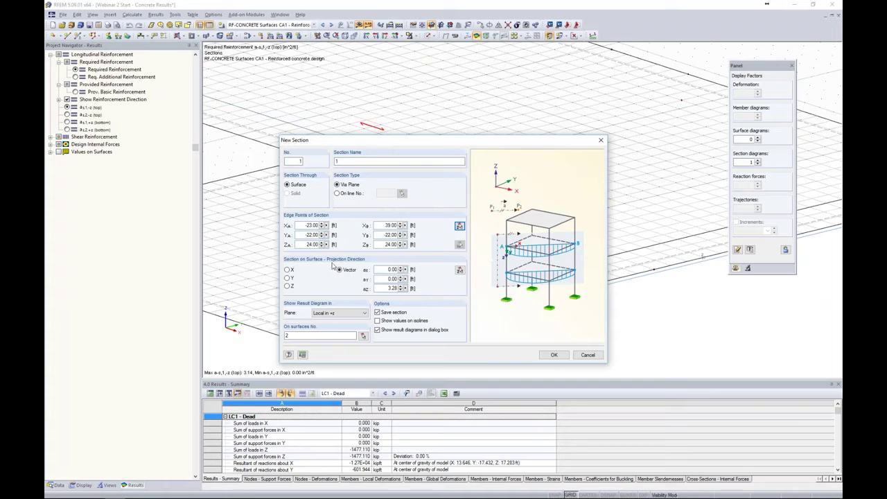
# Set the section's projection direction to Z and create the section
pyautogui.click(288, 269)
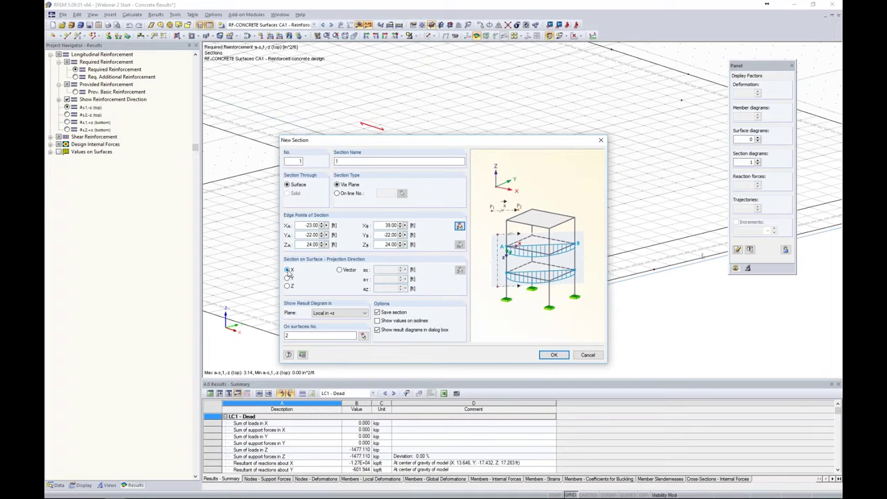
pyautogui.click(288, 286)
pyautogui.click(553, 355)
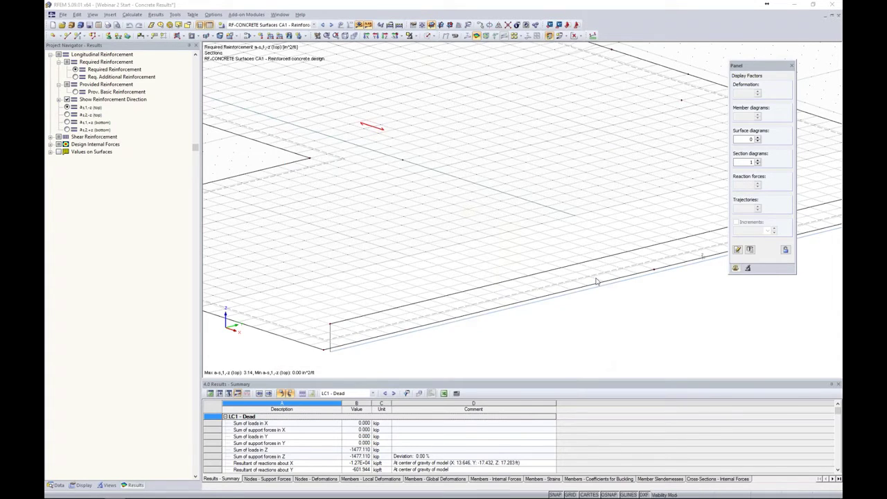
# Add the a-s,2,-z (top) reinforcement to the section's result diagrams and close the diagram window
pyautogui.doubleClick(596, 281)
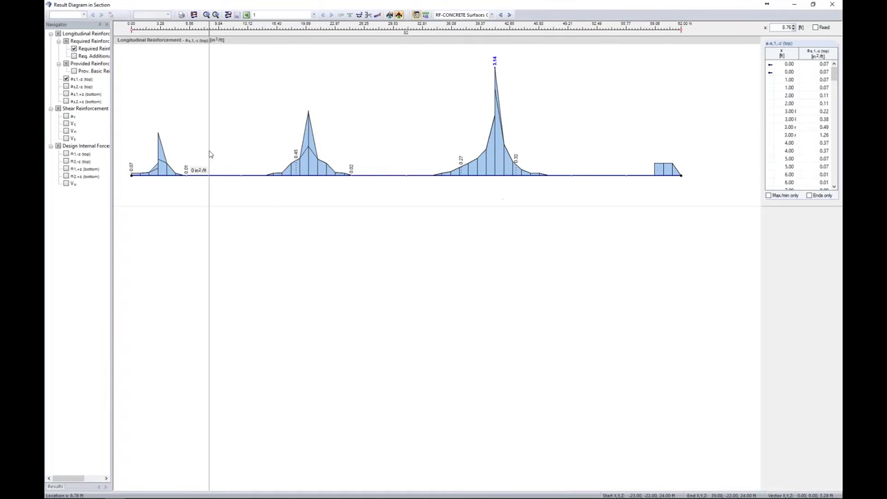
pyautogui.click(66, 86)
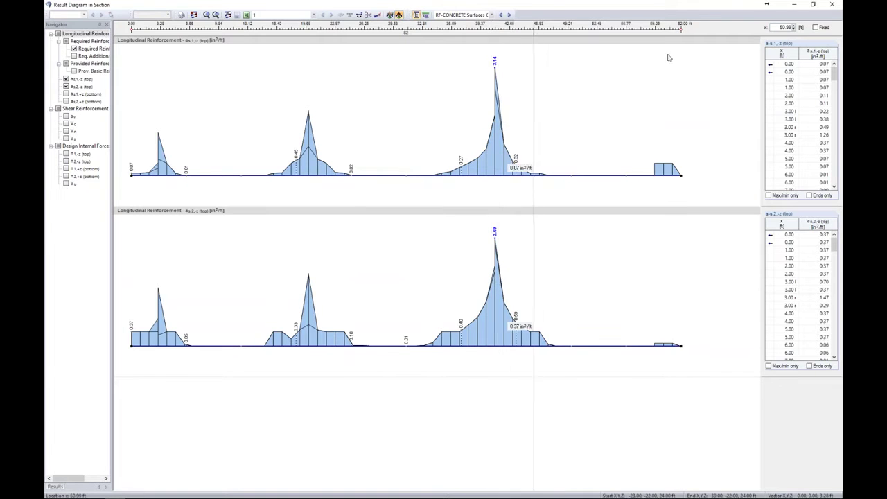
pyautogui.click(832, 4)
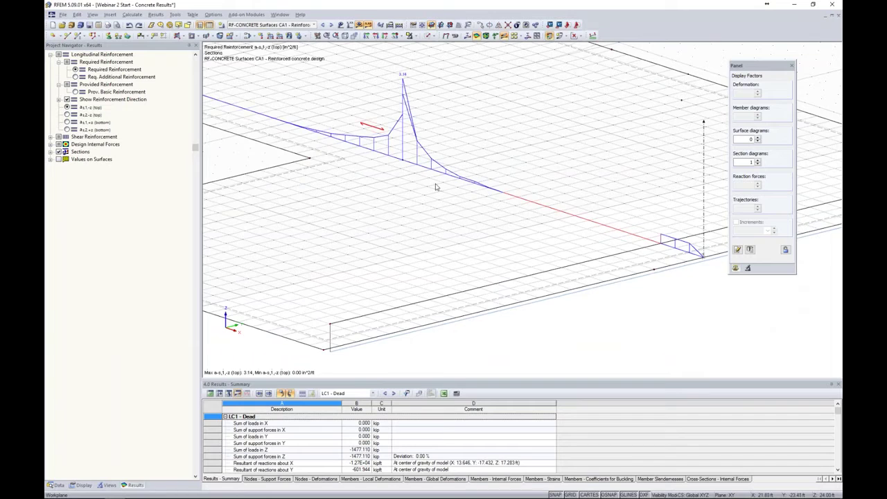
# Hide the grid and reopen the result diagrams of the section through the slab
pyautogui.scroll(-3, 427, 202)
pyautogui.click(569, 494)
pyautogui.scroll(2, 394, 210)
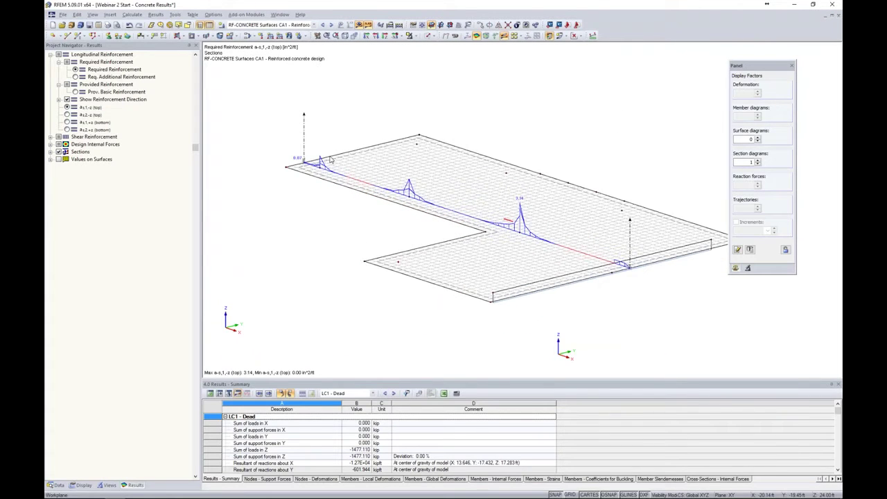
pyautogui.rightClick(304, 133)
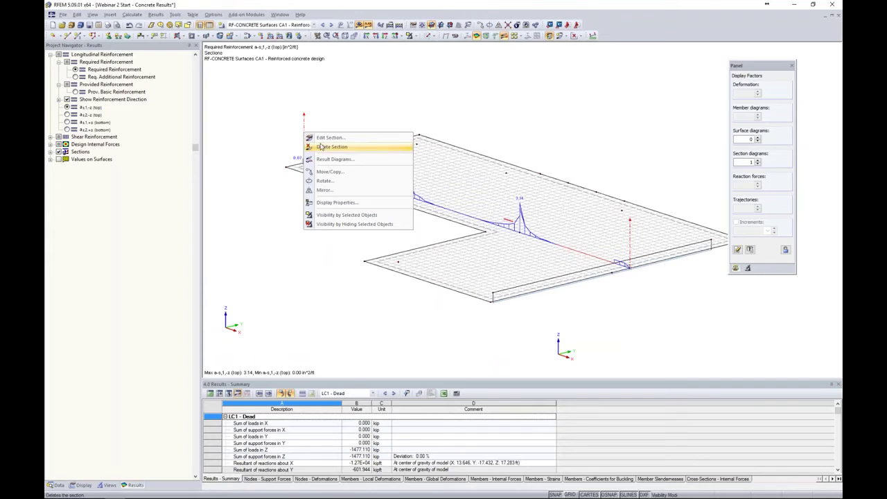
pyautogui.click(333, 160)
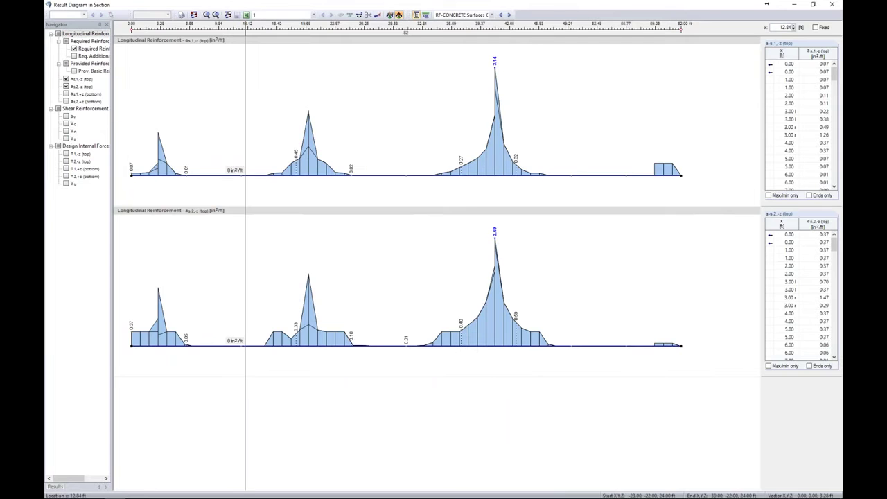
# Define a constant smooth range from 2 to 4 ft for the result diagrams
pyautogui.click(390, 14)
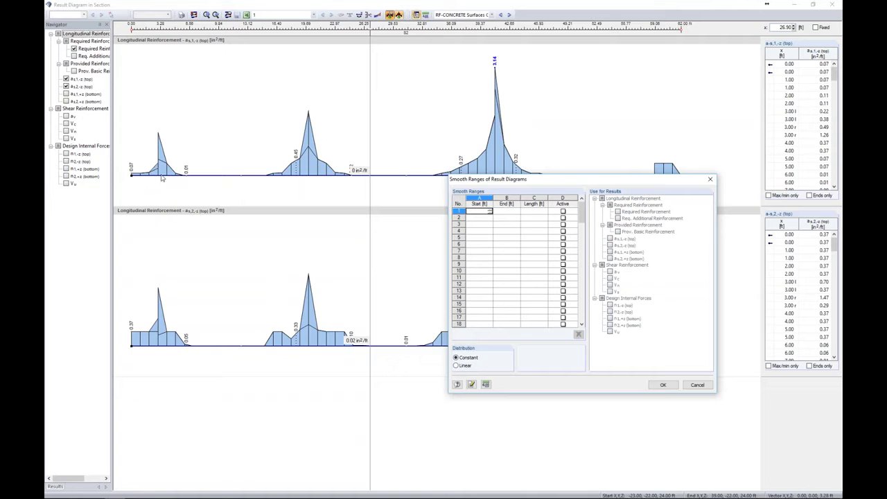
pyautogui.click(480, 214)
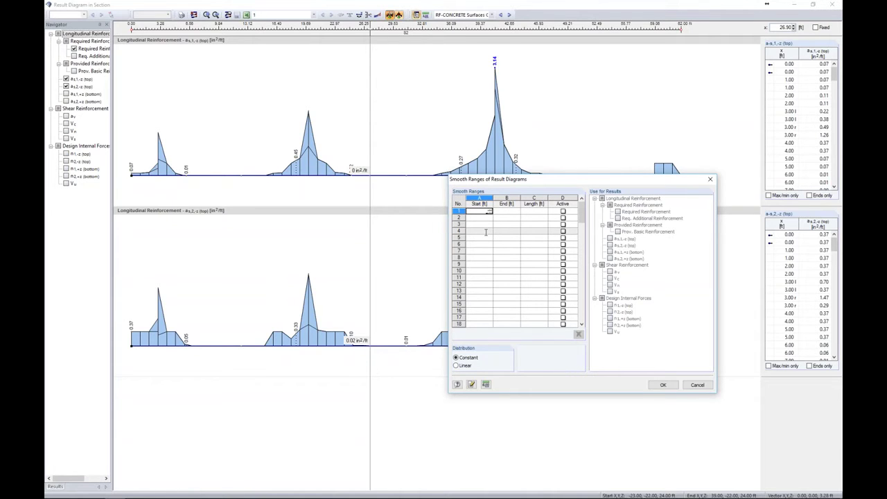
pyautogui.write('2.0')
pyautogui.press('Tab')
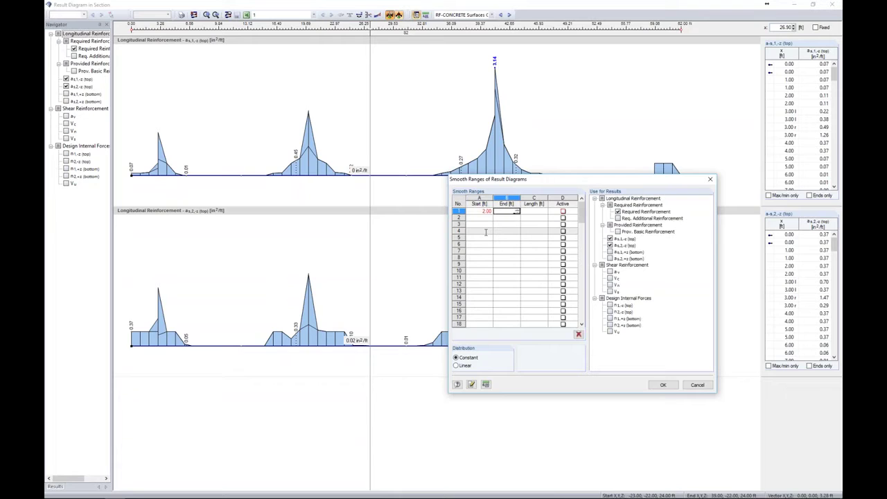
pyautogui.write('4')
pyautogui.press('Tab')
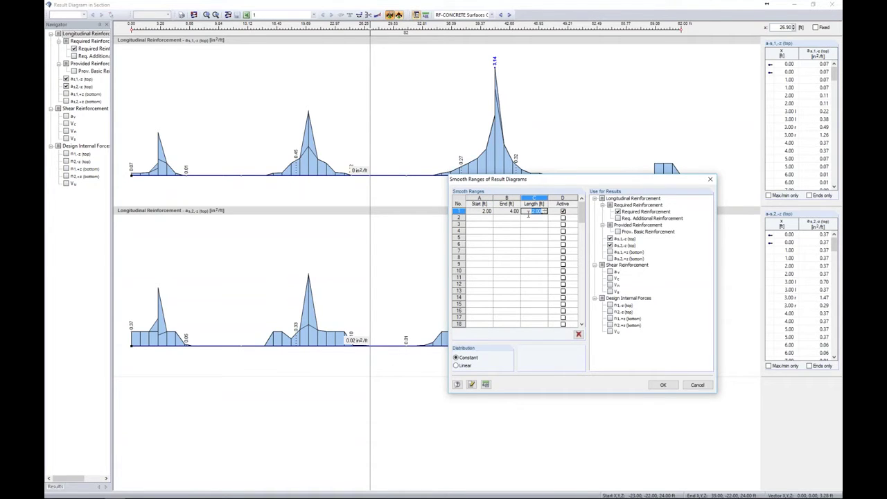
# Add smooth ranges from 19 to 21 ft and from 40 to 42 ft, and apply them to the diagrams
pyautogui.click(487, 218)
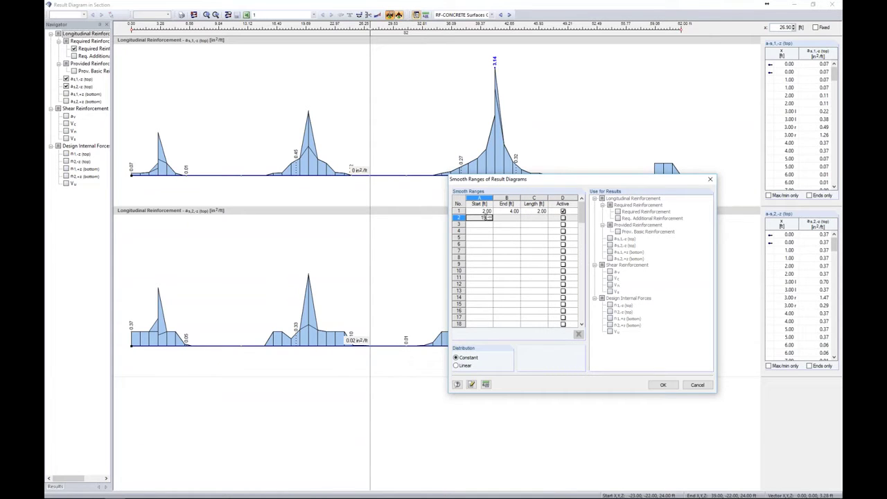
pyautogui.press('Tab')
pyautogui.write('21')
pyautogui.press('Return')
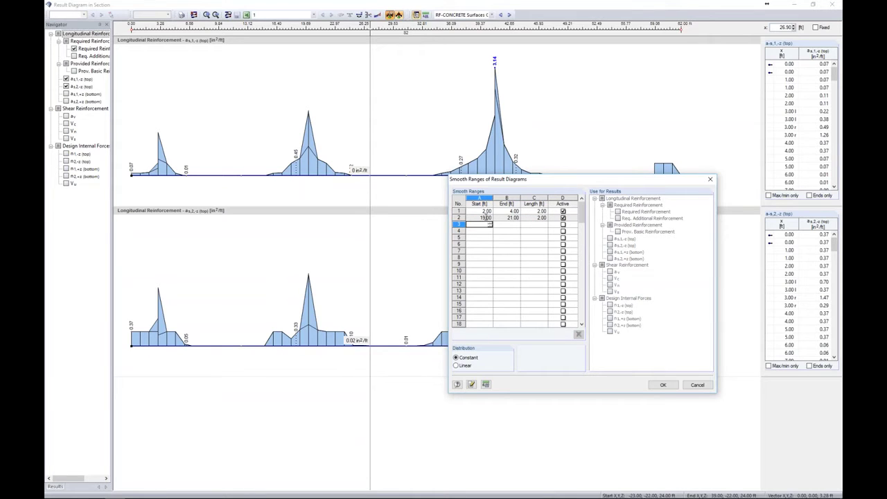
pyautogui.write('40')
pyautogui.press('Tab')
pyautogui.press('Tab')
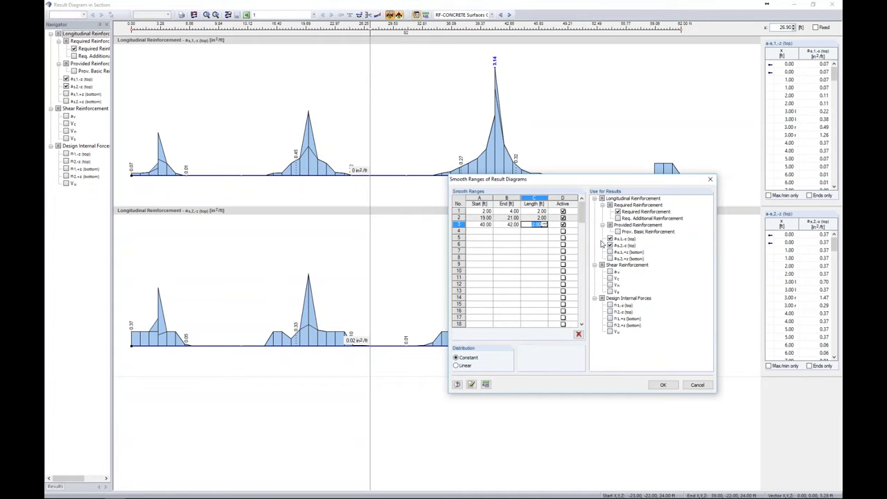
pyautogui.click(665, 385)
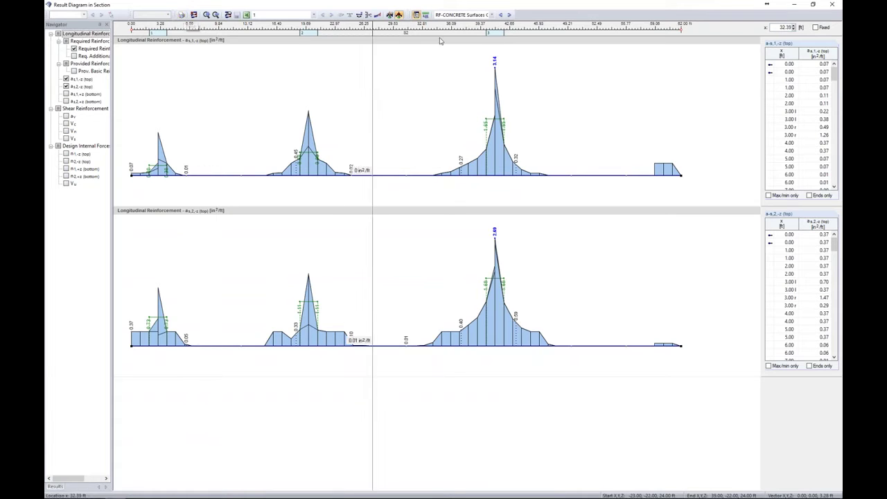
# Switch the section's result diagrams to load combination CO2: 1.2D + 1.6L
pyautogui.click(492, 14)
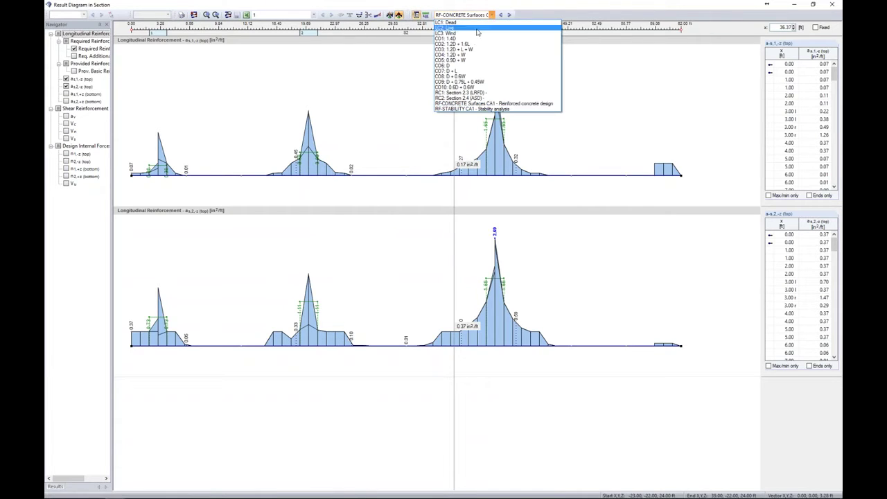
pyautogui.click(457, 44)
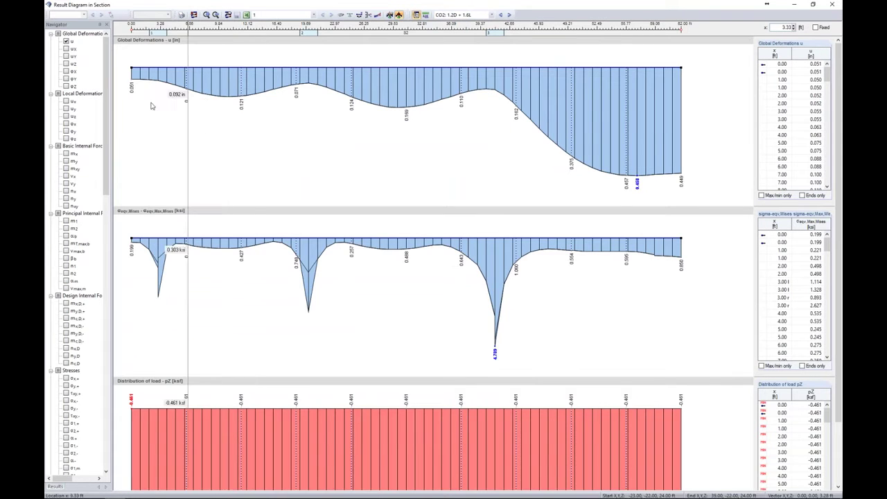
# Clear all result diagrams of the section and display the basic internal forces mx and my
pyautogui.click(194, 14)
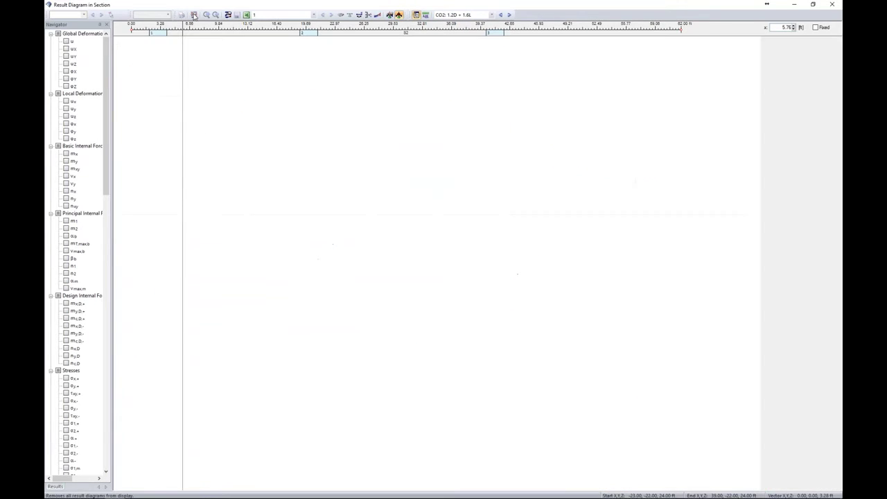
pyautogui.click(66, 153)
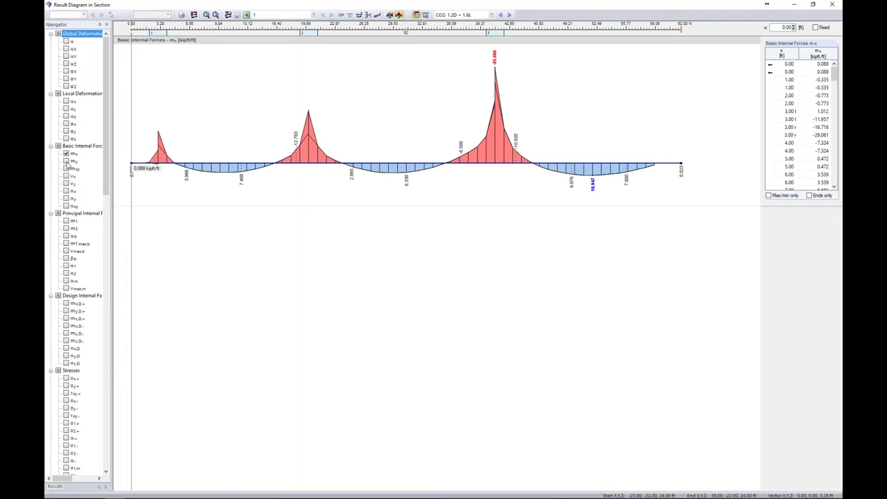
pyautogui.click(66, 161)
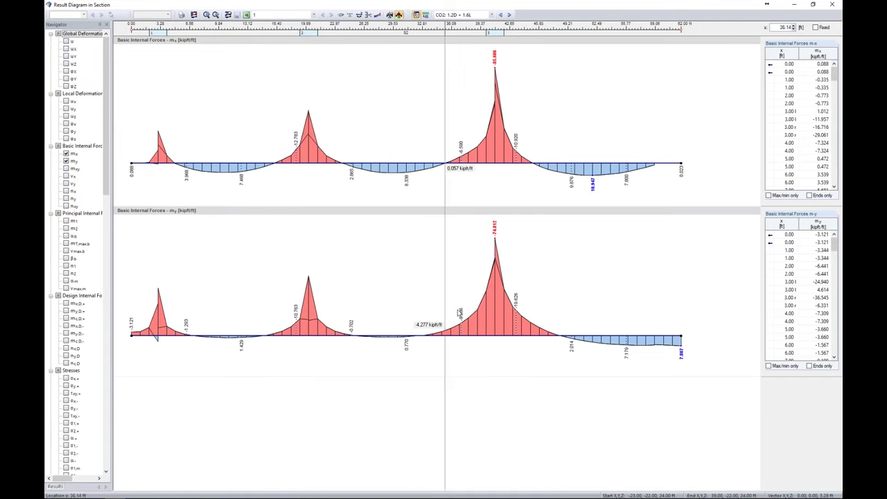
# Apply all three smooth ranges to the mx and my basic internal forces of the section
pyautogui.click(390, 15)
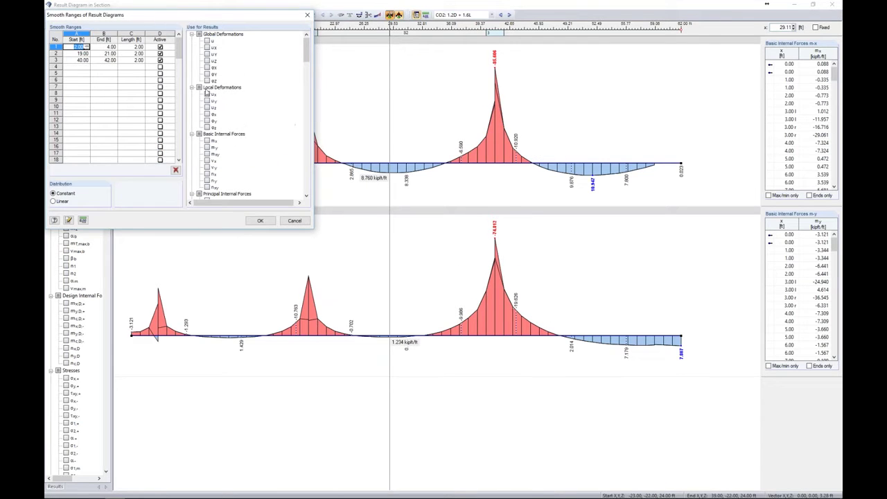
pyautogui.click(206, 140)
pyautogui.click(207, 147)
pyautogui.click(104, 54)
pyautogui.click(207, 141)
pyautogui.click(206, 148)
pyautogui.click(104, 60)
pyautogui.click(207, 140)
pyautogui.click(206, 147)
pyautogui.click(260, 221)
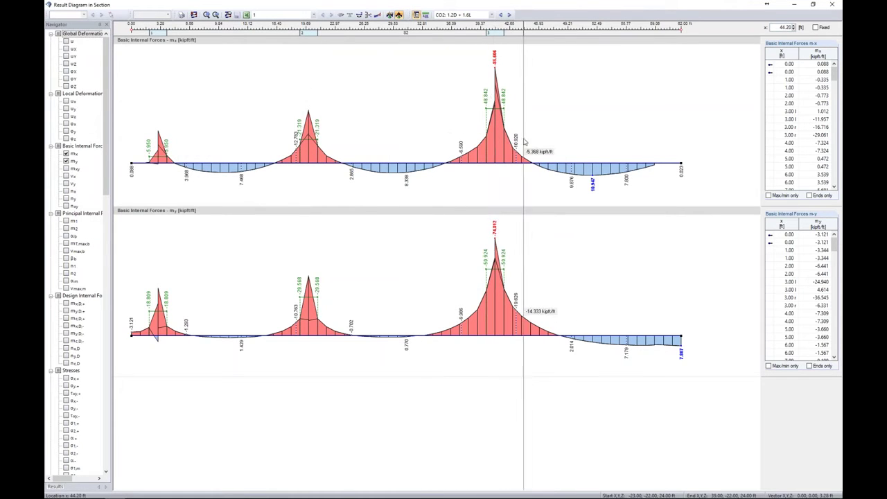
# Switch the section diagrams to RF-CONCRETE Surfaces, add the as,2,-z (top) reinforcement diagram, and close the section results
pyautogui.click(491, 15)
pyautogui.click(480, 103)
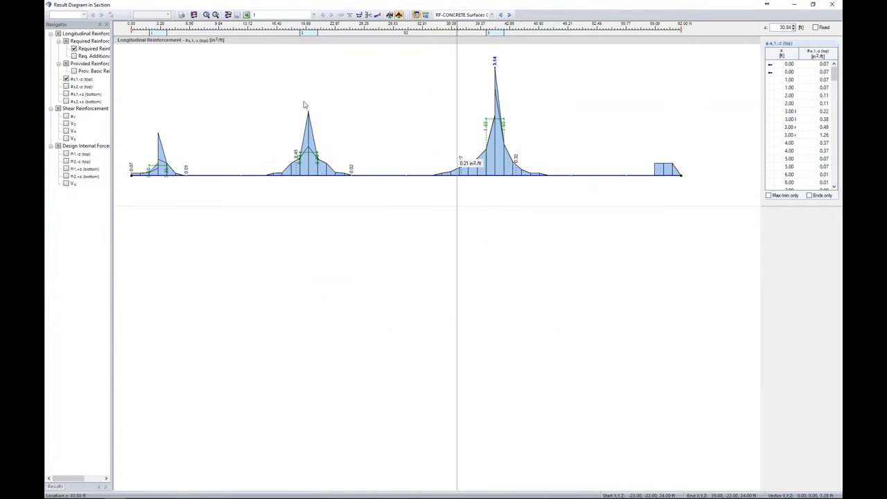
pyautogui.click(66, 86)
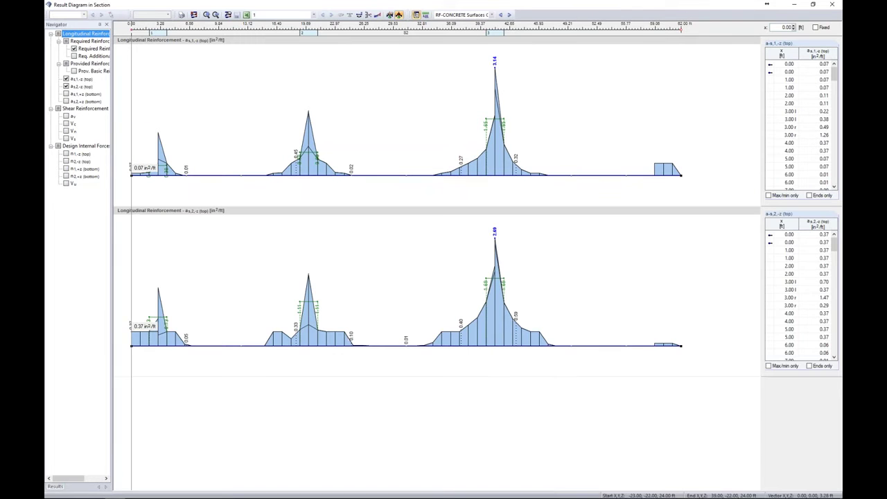
pyautogui.click(835, 6)
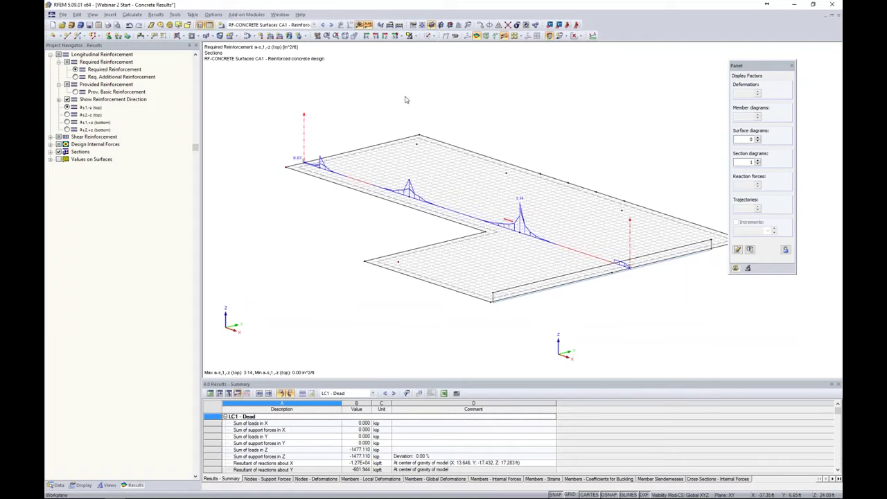
# Copy the section through the columns to the parallel column line near the slab's far long edge
pyautogui.moveTo(406, 95); pyautogui.dragTo(444, 97, button='middle')
pyautogui.scroll(1, 430, 135)
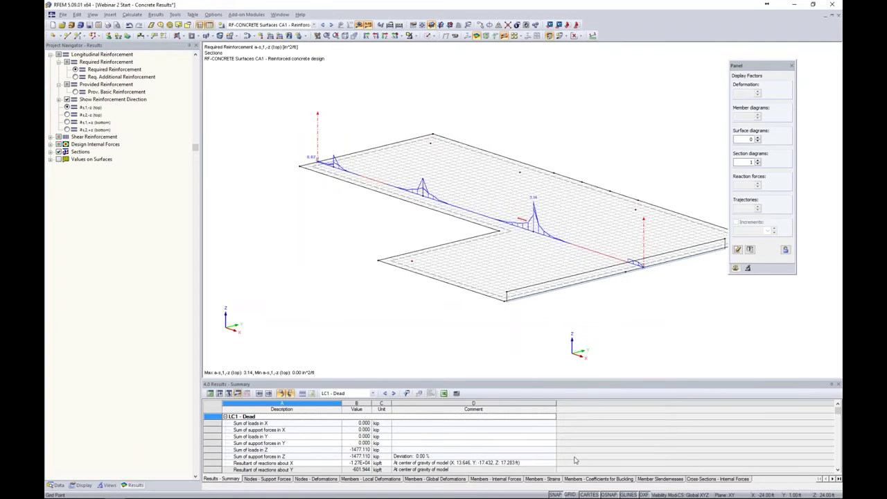
pyautogui.scroll(1, 315, 134)
pyautogui.scroll(2, 315, 134)
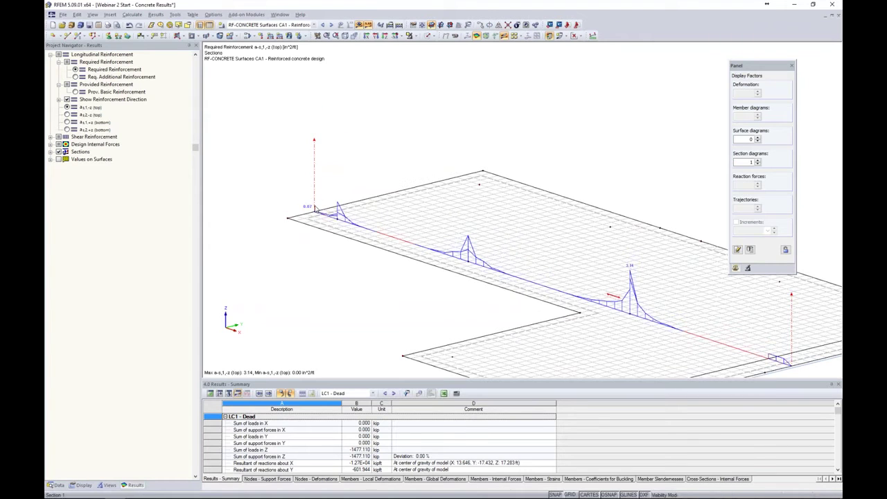
pyautogui.click(457, 179)
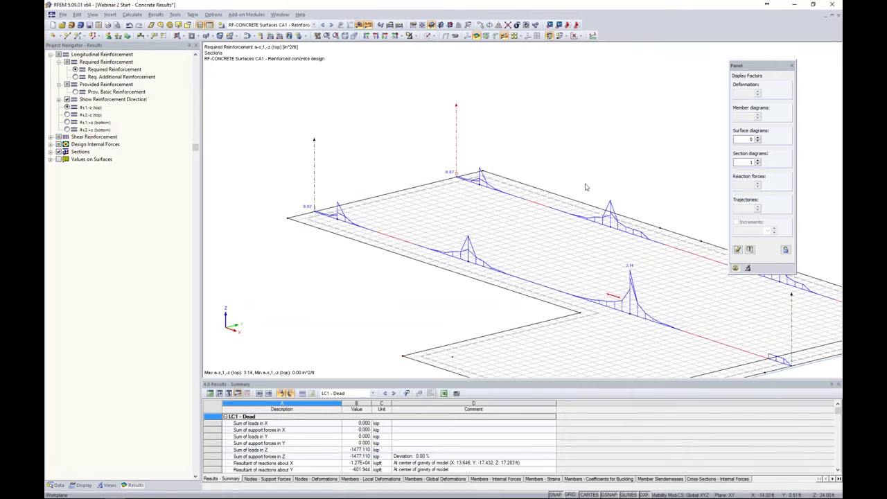
pyautogui.scroll(-2, 517, 135)
pyautogui.scroll(-1, 487, 126)
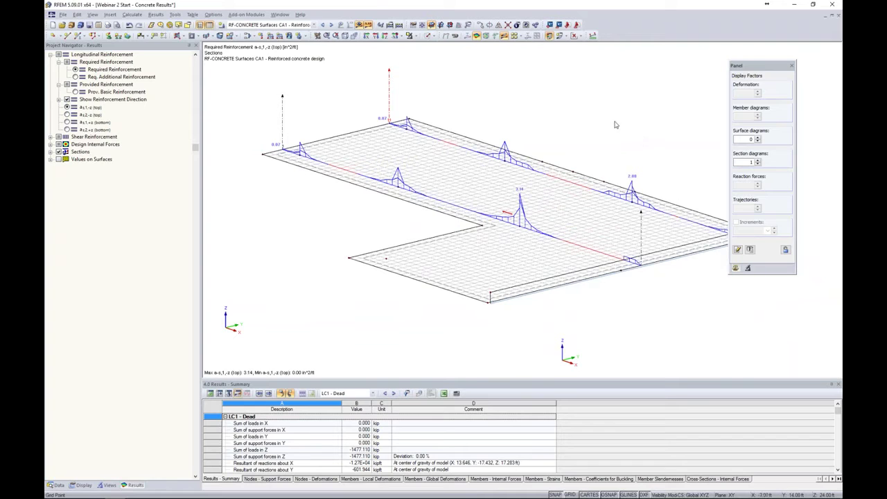
pyautogui.moveTo(575, 112)
pyautogui.mouseDown(button='middle')
pyautogui.moveTo(607, 122)
pyautogui.moveTo(577, 110)
pyautogui.mouseUp(button='middle')
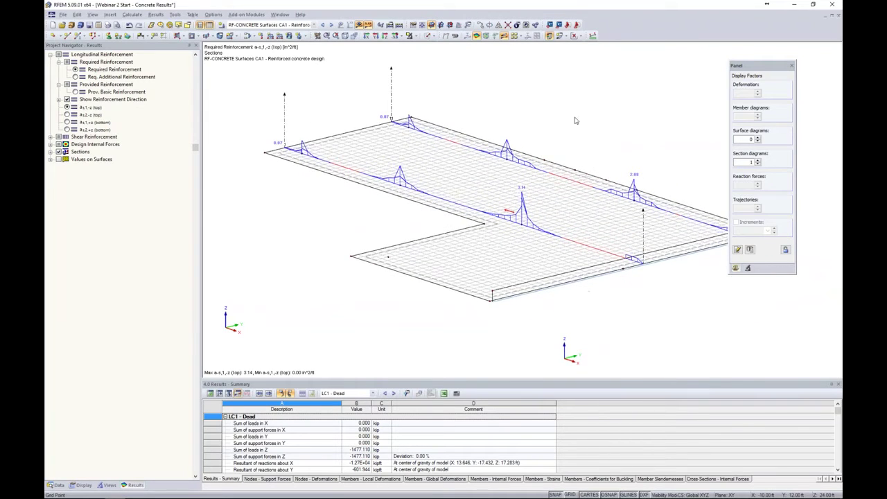
# Examine the two sections stored in the model data by highlighting each in the slab
pyautogui.click(55, 485)
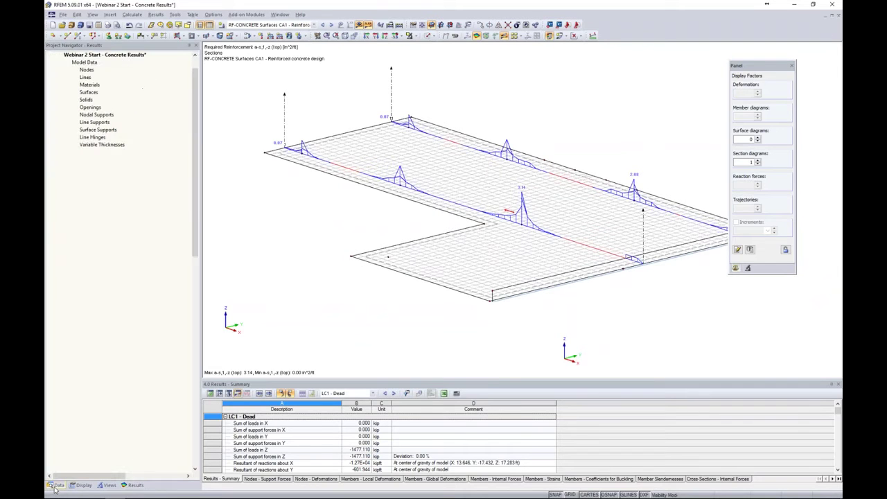
pyautogui.scroll(-2, 113, 369)
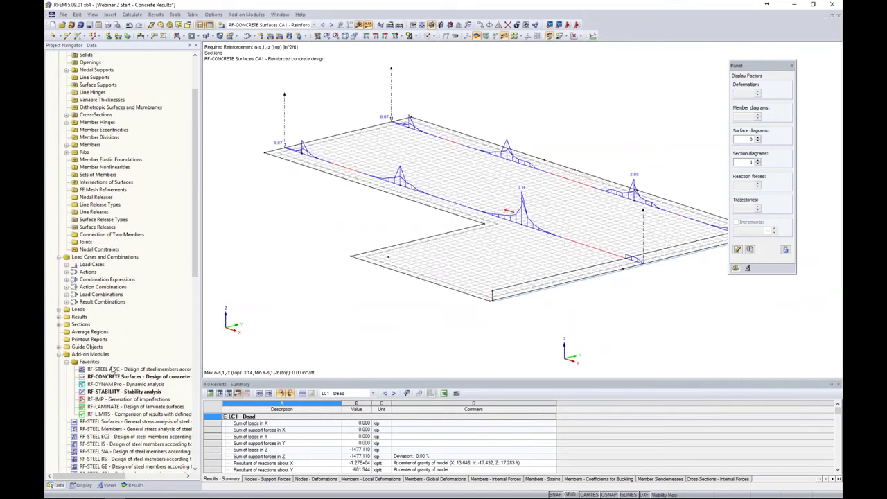
pyautogui.scroll(-2, 60, 283)
pyautogui.click(59, 279)
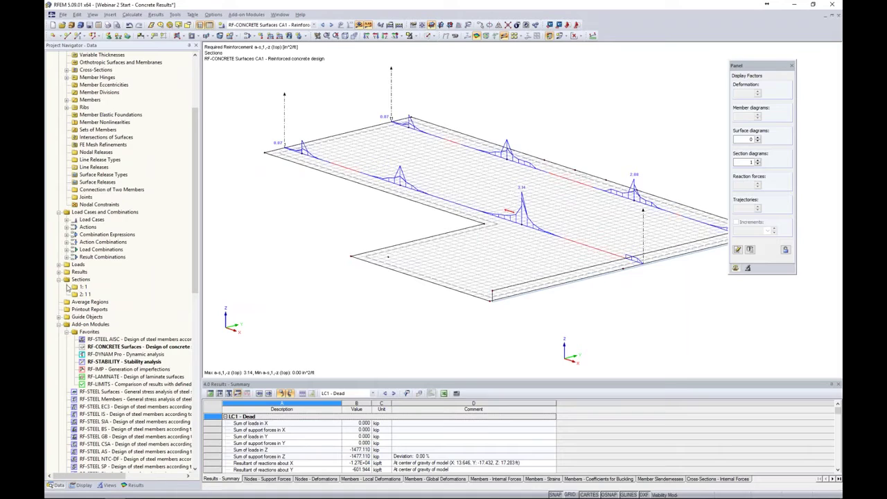
pyautogui.click(83, 287)
pyautogui.click(85, 294)
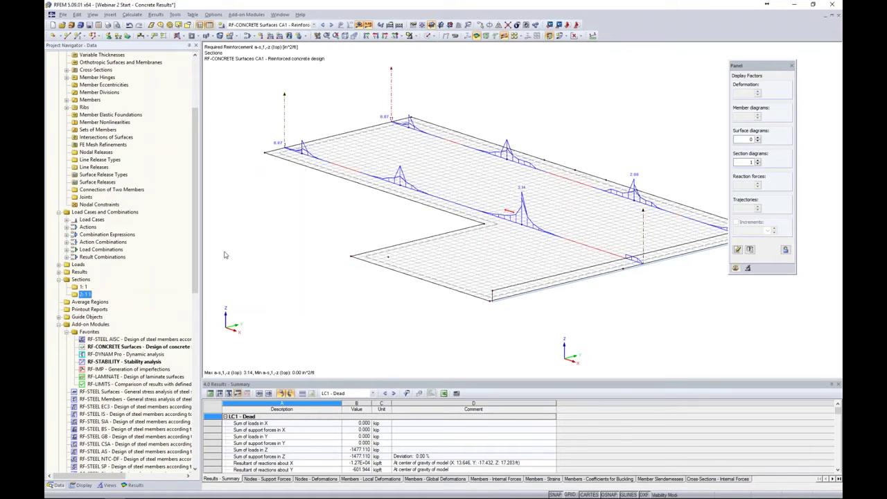
# Start a new average region and assign it to the slab, surface 2
pyautogui.click(91, 302)
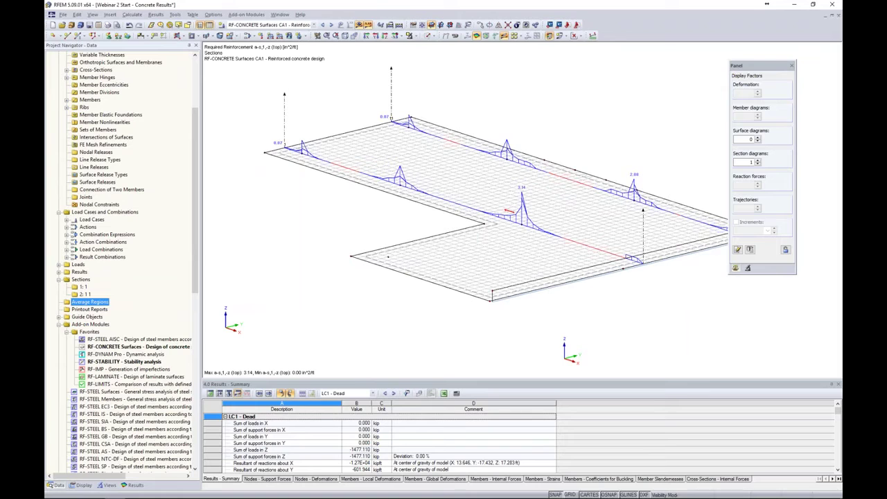
pyautogui.rightClick(90, 302)
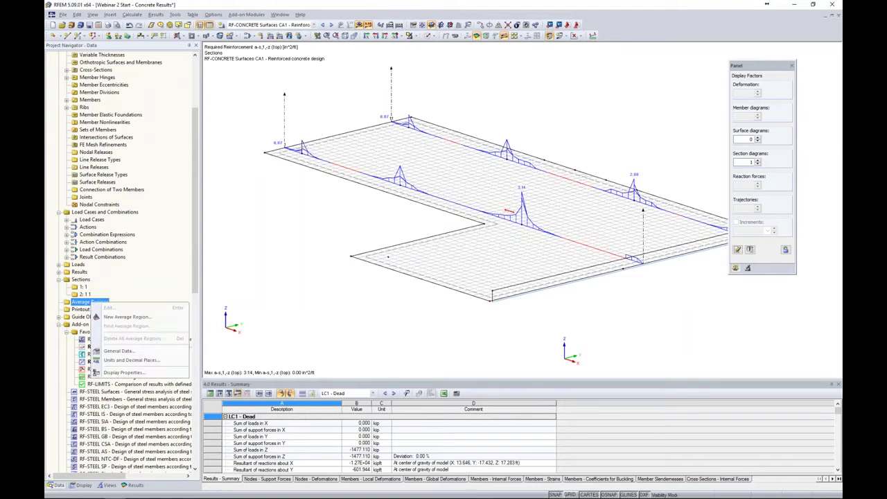
pyautogui.click(119, 317)
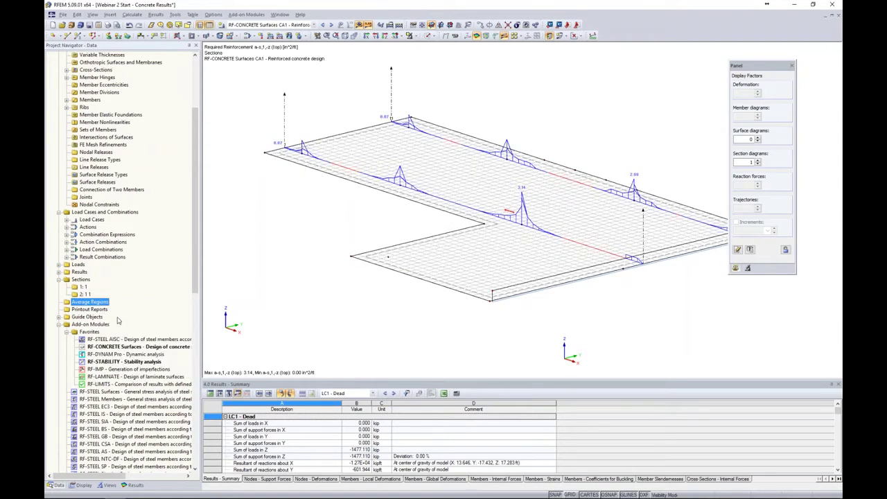
pyautogui.moveTo(366, 134); pyautogui.dragTo(462, 114)
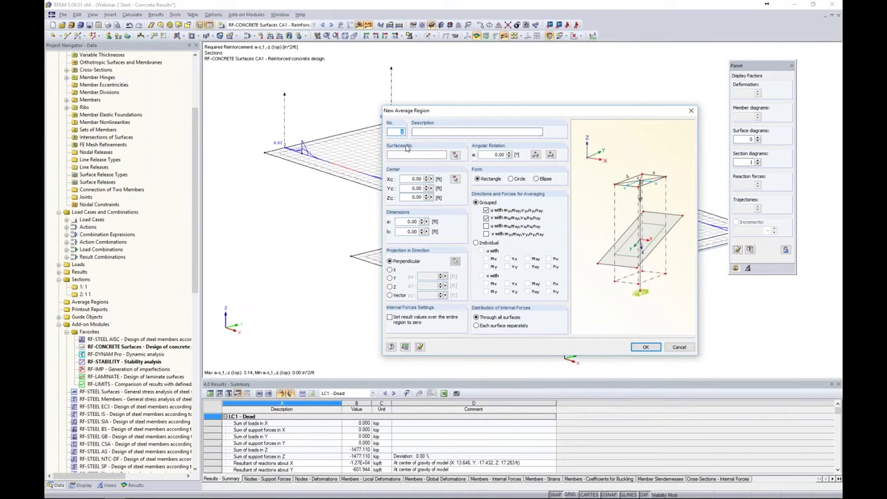
pyautogui.click(455, 155)
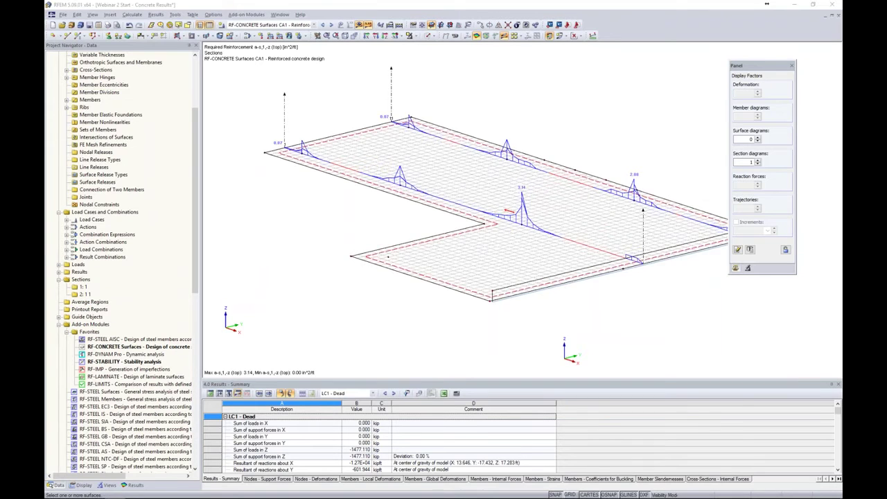
pyautogui.click(471, 221)
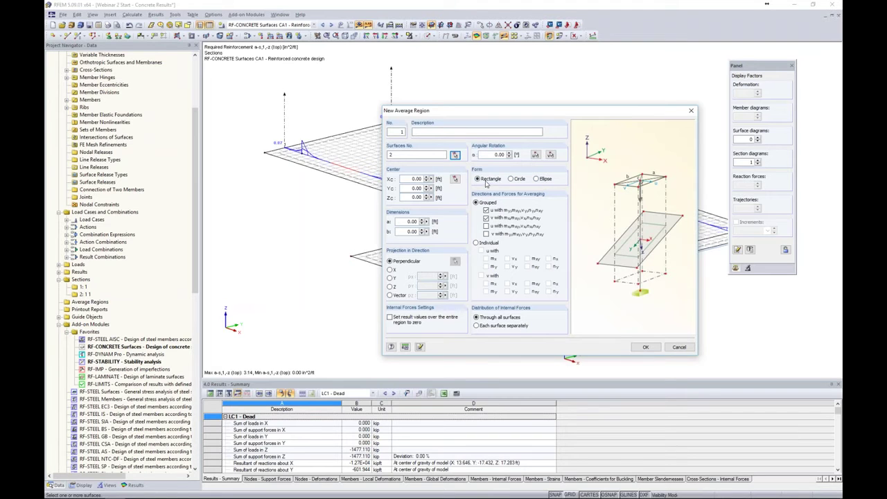
# Try the Circle and Ellipse forms for the average region and return to Rectangle
pyautogui.click(511, 178)
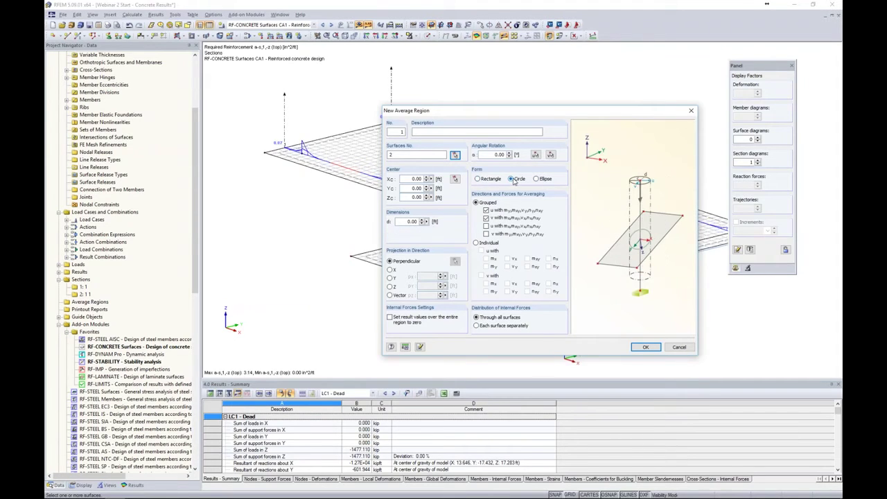
pyautogui.click(538, 179)
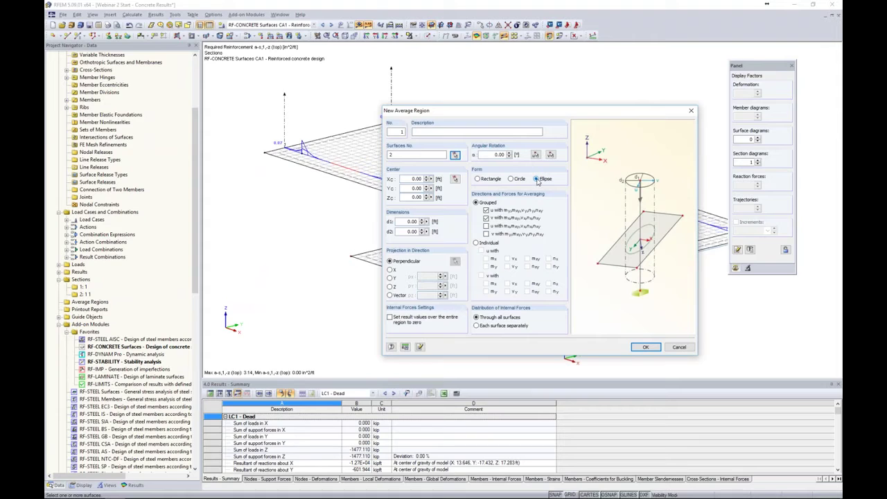
pyautogui.click(477, 179)
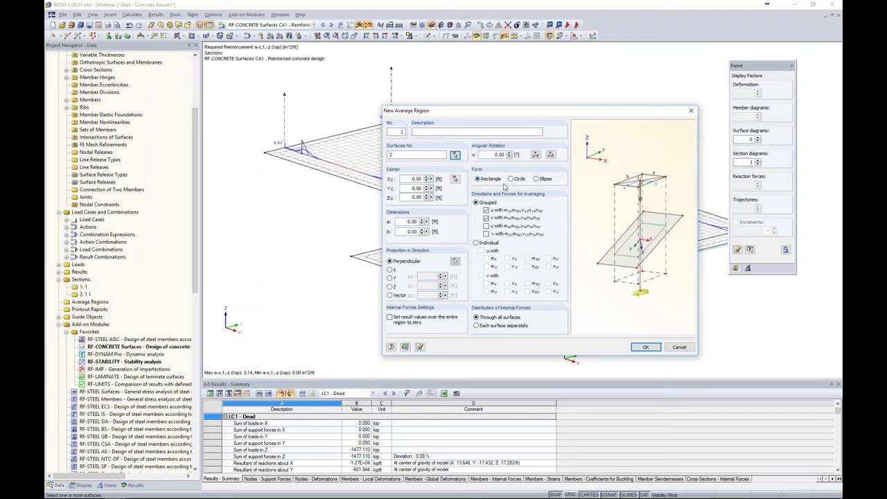
pyautogui.click(511, 180)
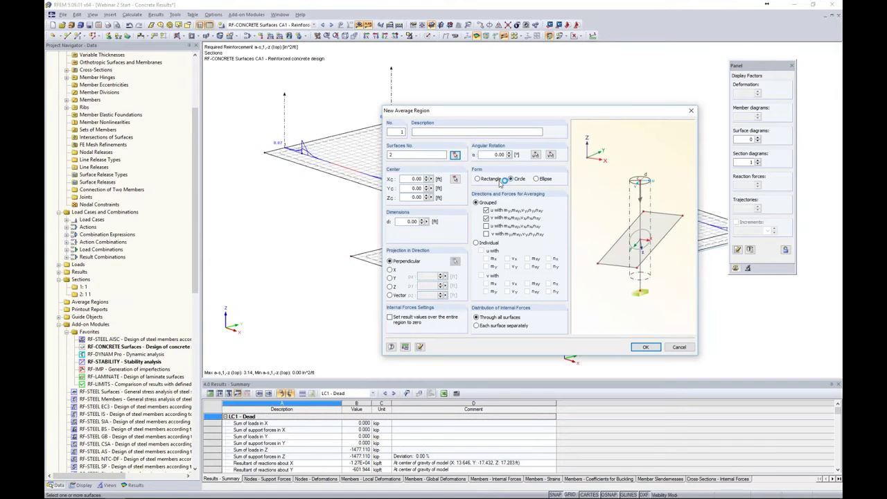
pyautogui.click(478, 179)
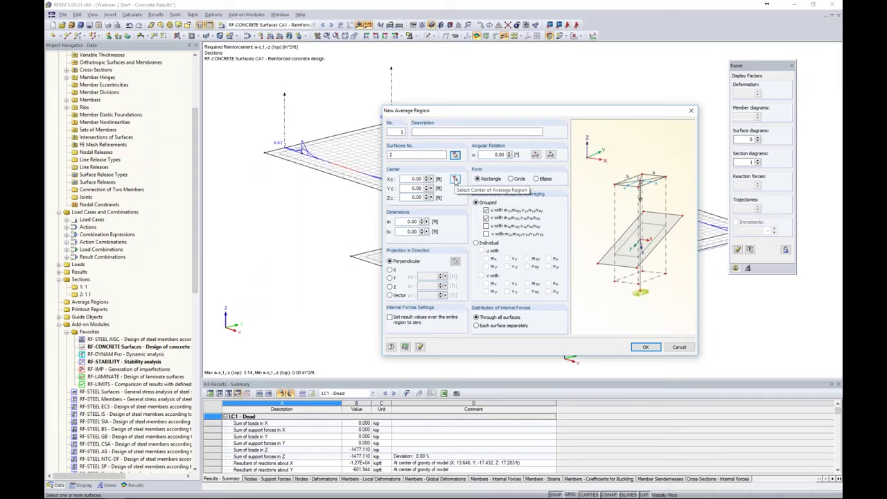
# Centre the average region on the column node at -20, -22, 24 ft and set dimensions a and b to 2 ft
pyautogui.click(454, 180)
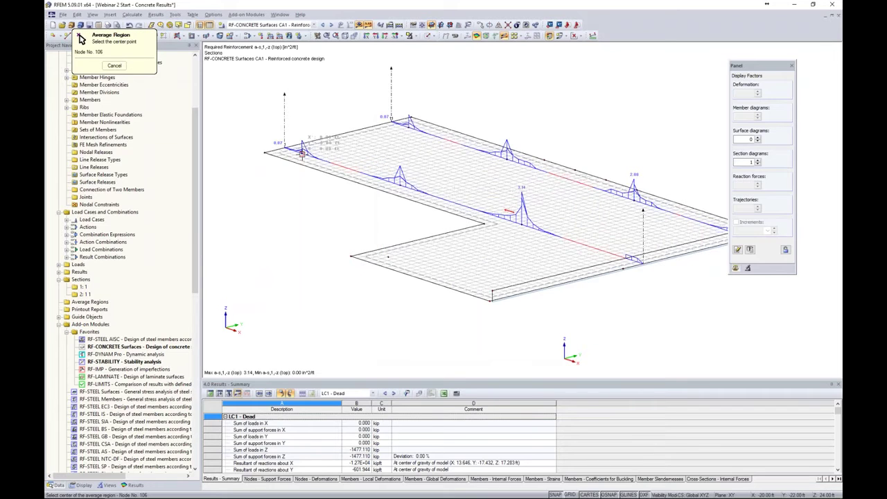
pyautogui.click(303, 150)
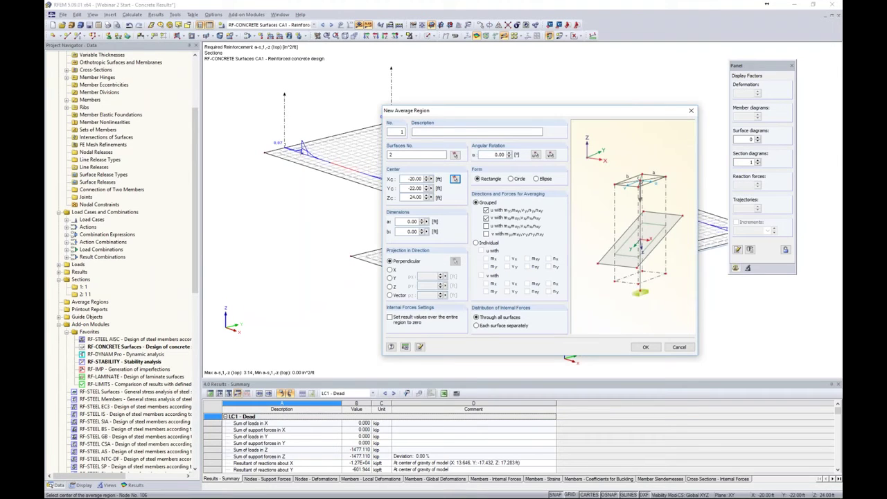
pyautogui.click(327, 136)
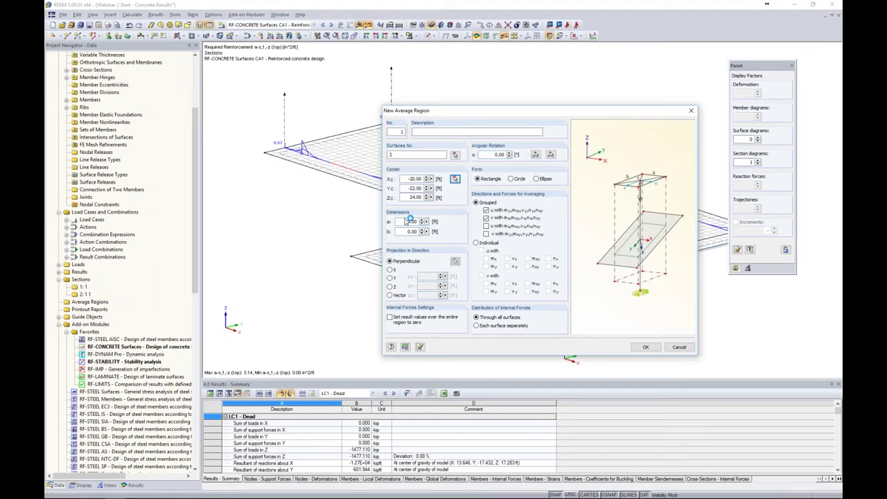
pyautogui.write('2')
pyautogui.press('Tab')
pyautogui.write('2')
# Try the other grouped averaging directions and the Individual option, and return to Grouped
pyautogui.click(486, 226)
pyautogui.click(486, 234)
pyautogui.click(487, 226)
pyautogui.click(486, 234)
pyautogui.click(476, 243)
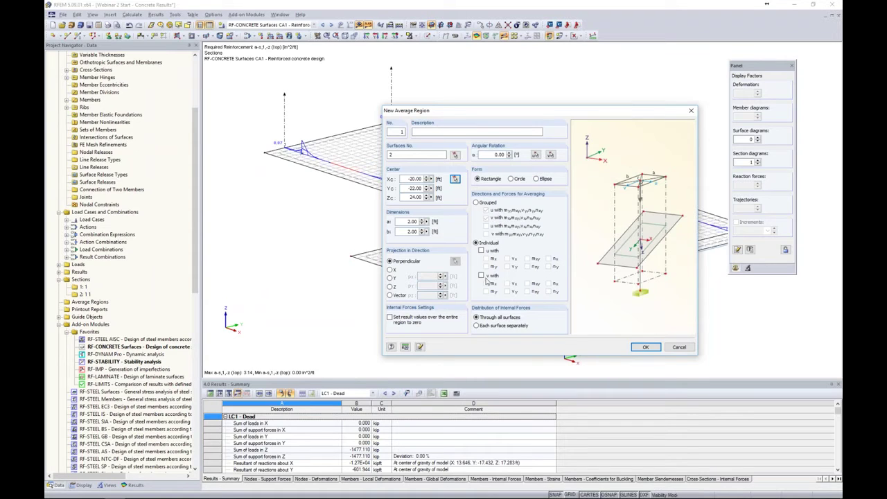
pyautogui.click(476, 203)
# Distribute the internal forces over each surface separately and create the average region
pyautogui.click(477, 327)
pyautogui.click(646, 347)
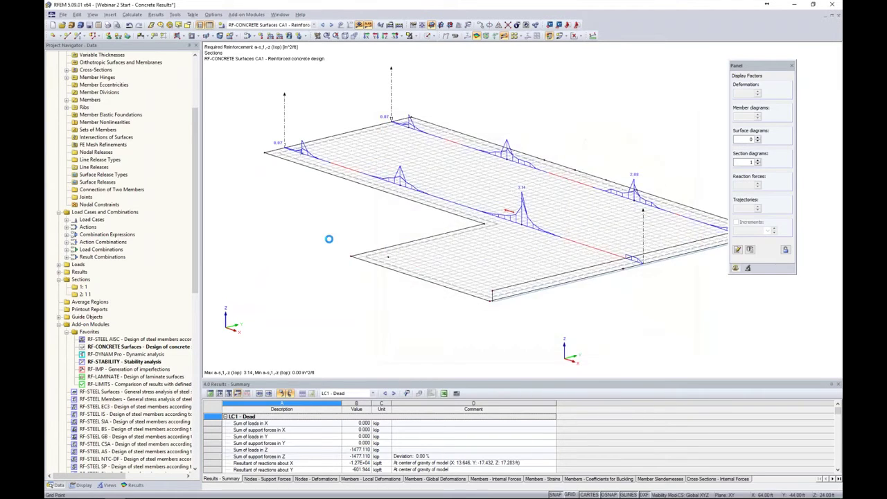
# Display the basic internal force m-x for CO2 - 1.2D + 1.6L together with the section diagrams on the slab
pyautogui.moveTo(301, 205); pyautogui.dragTo(340, 230, button='middle')
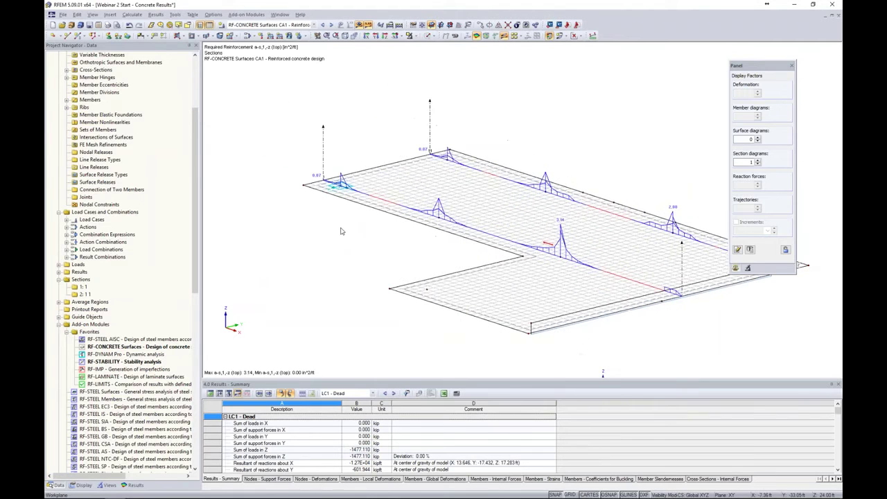
pyautogui.click(313, 25)
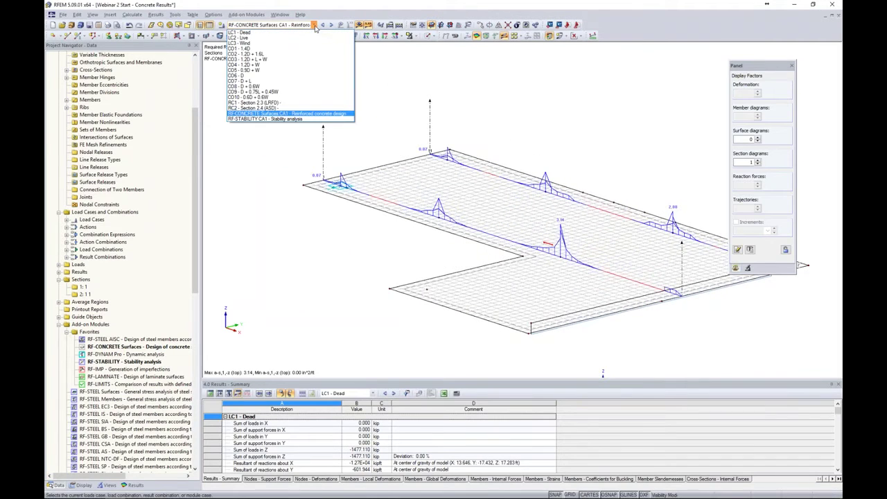
pyautogui.click(300, 55)
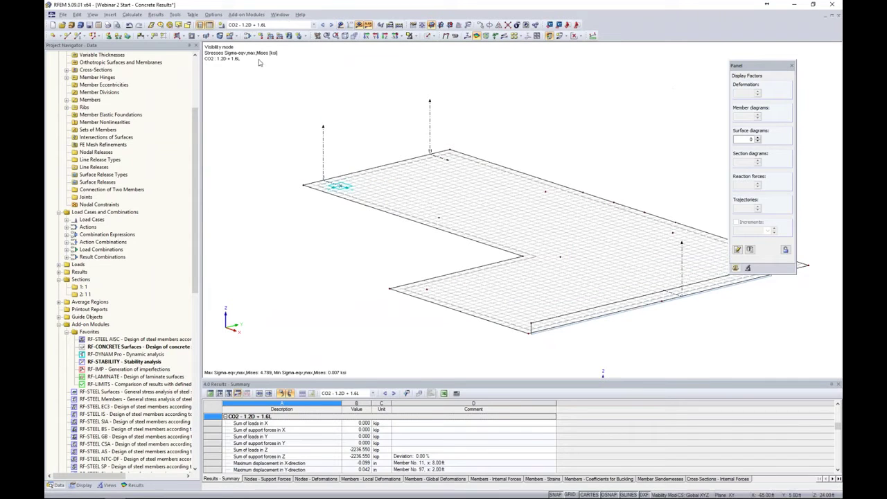
pyautogui.click(134, 484)
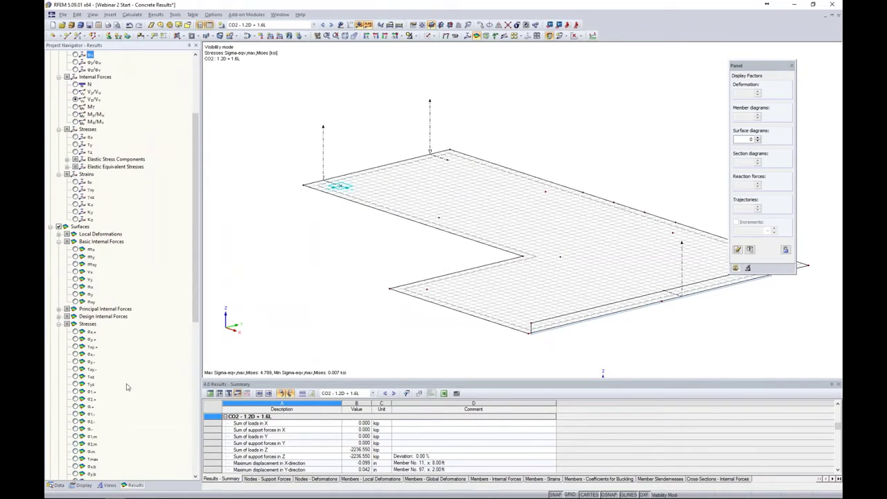
pyautogui.scroll(-13, 127, 386)
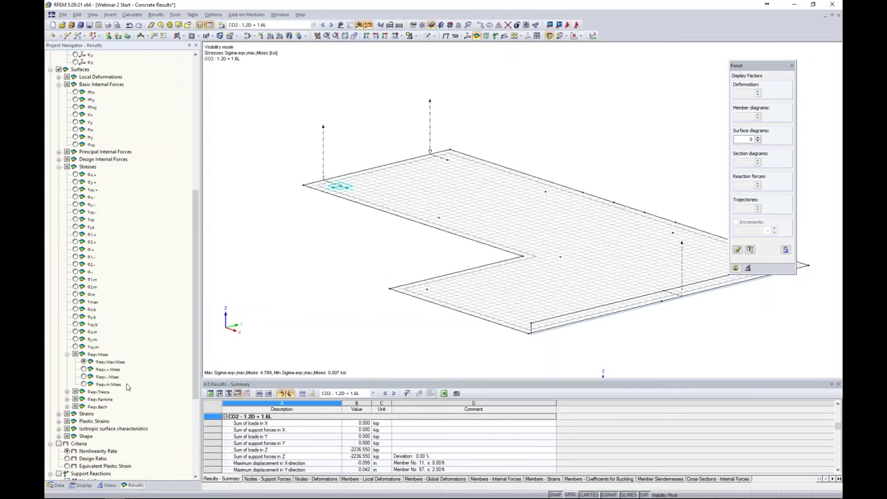
pyautogui.click(59, 428)
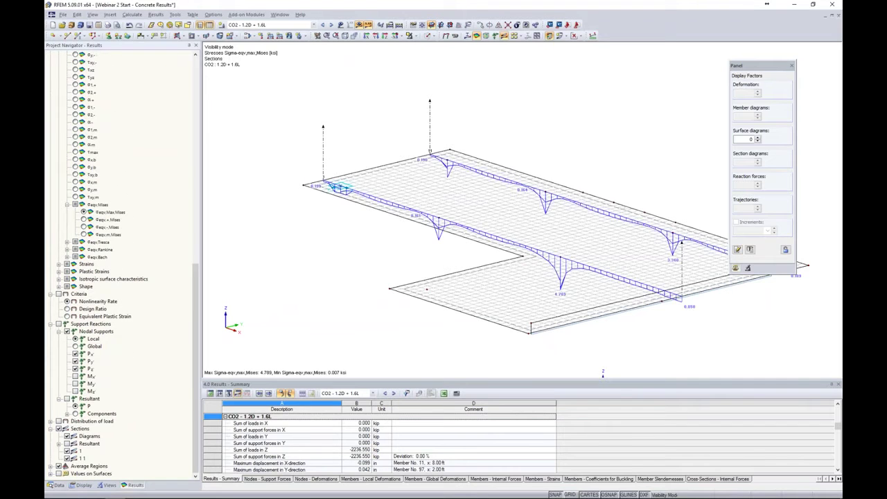
pyautogui.scroll(10, 76, 173)
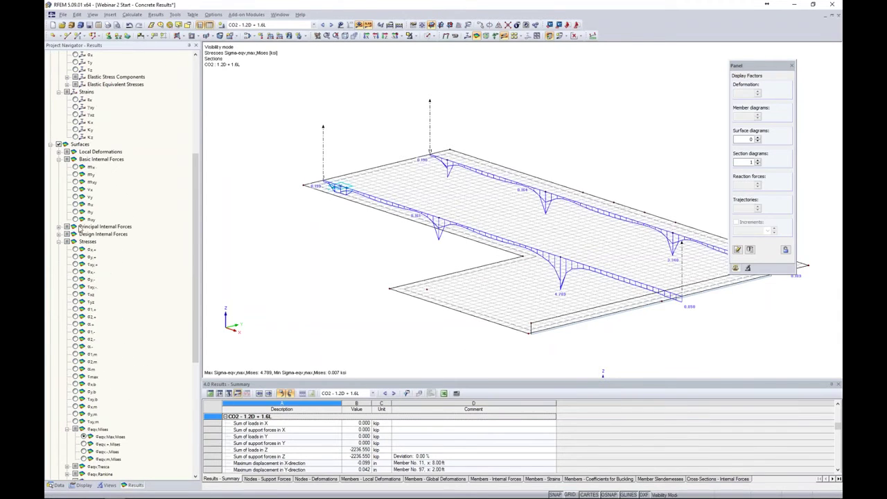
pyautogui.click(75, 167)
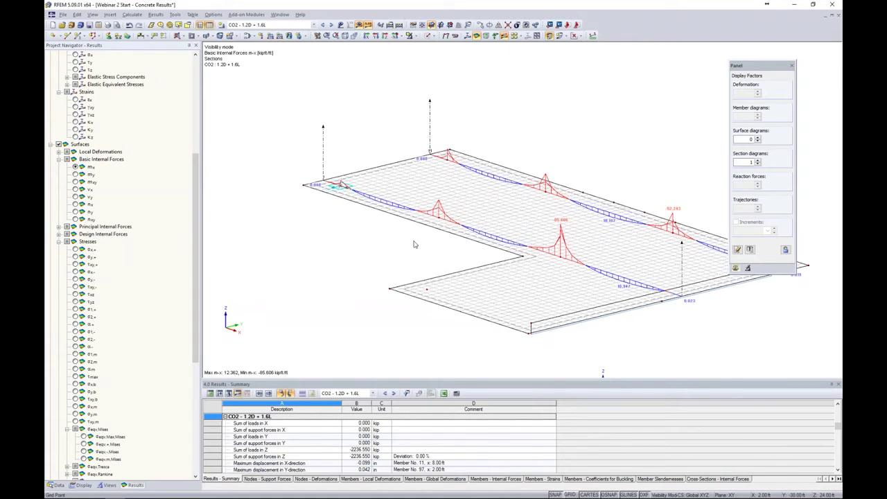
# Copy the average region from the first column to the next two columns along the same section line
pyautogui.scroll(3, 350, 212)
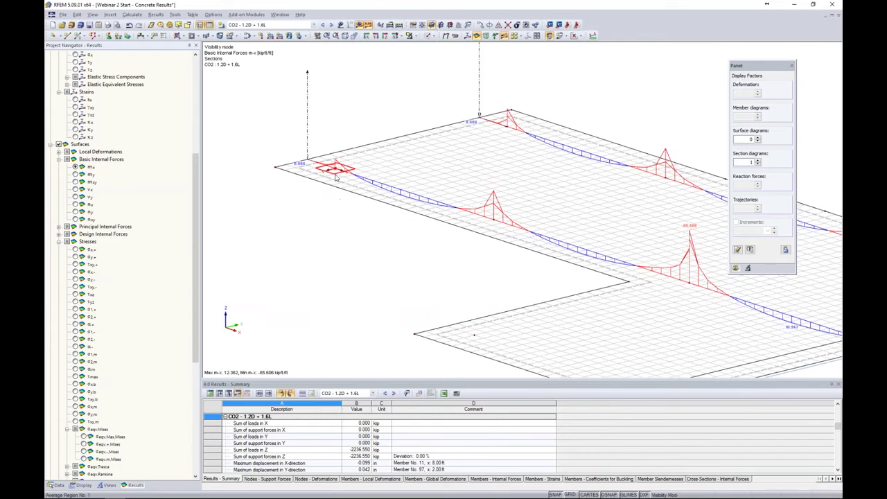
pyautogui.click(335, 178)
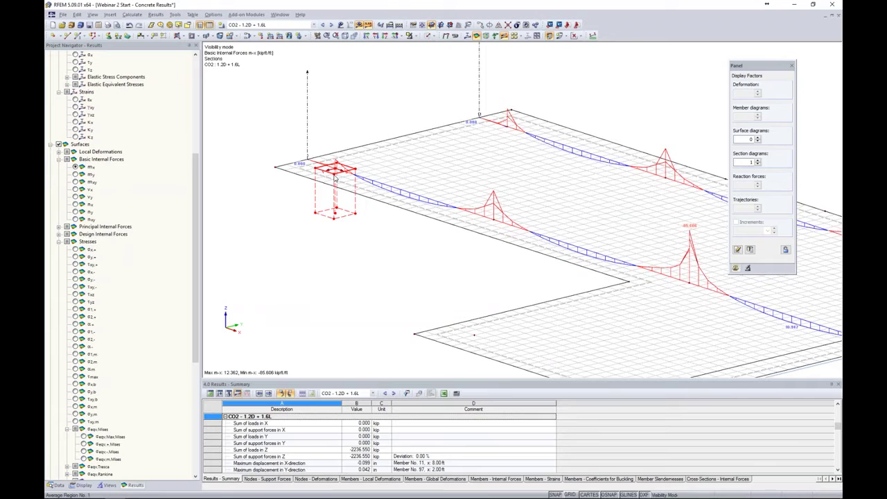
pyautogui.moveTo(335, 174); pyautogui.dragTo(489, 217)
pyautogui.click(429, 275)
pyautogui.moveTo(400, 263); pyautogui.dragTo(358, 175, button='middle')
pyautogui.moveTo(361, 173)
pyautogui.mouseDown()
pyautogui.moveTo(379, 223)
pyautogui.moveTo(554, 247)
pyautogui.moveTo(557, 238)
pyautogui.mouseUp()
# Recalculate the results for CO2 - 1.2D + 1.6L and for the design case RF-CONCRETE Surfaces CA1
pyautogui.click(358, 25)
pyautogui.click(428, 266)
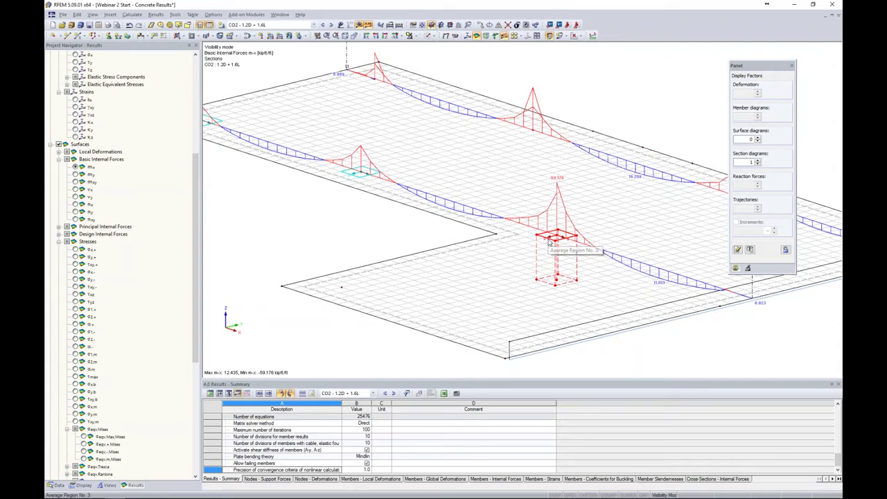
pyautogui.click(314, 25)
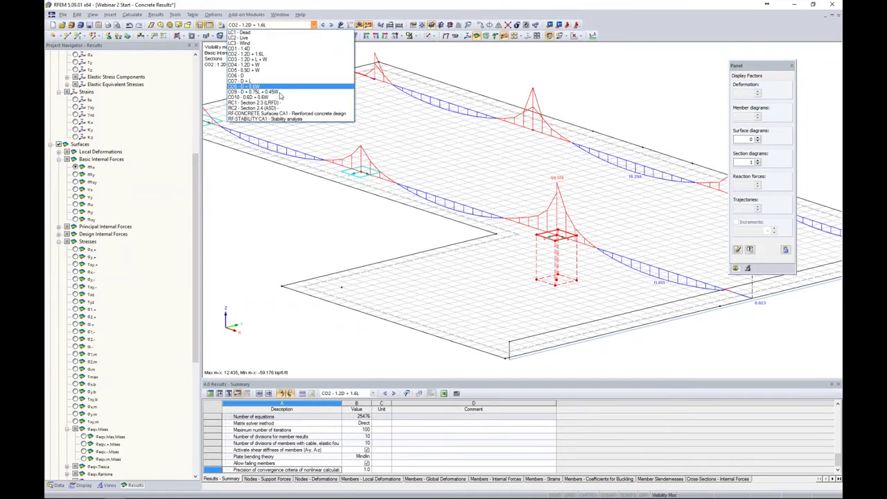
pyautogui.click(284, 113)
pyautogui.click(359, 25)
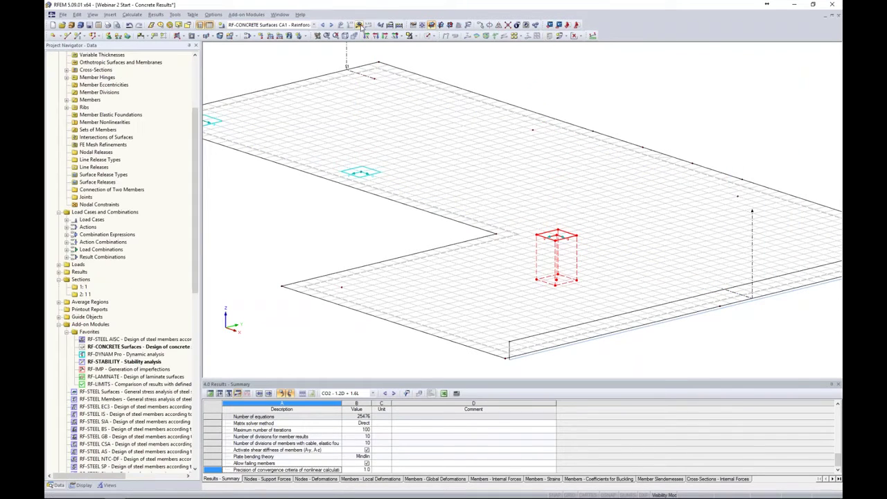
pyautogui.click(428, 265)
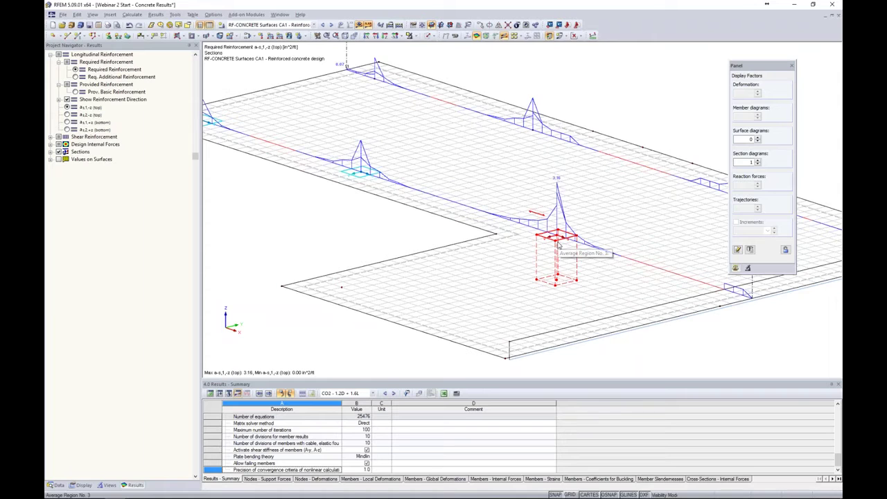
# In the RF-CONCRETE Surfaces details, apply the averaged internal forces in the defined average regions for the ULS calculation and the analytic SLS method
pyautogui.click(58, 484)
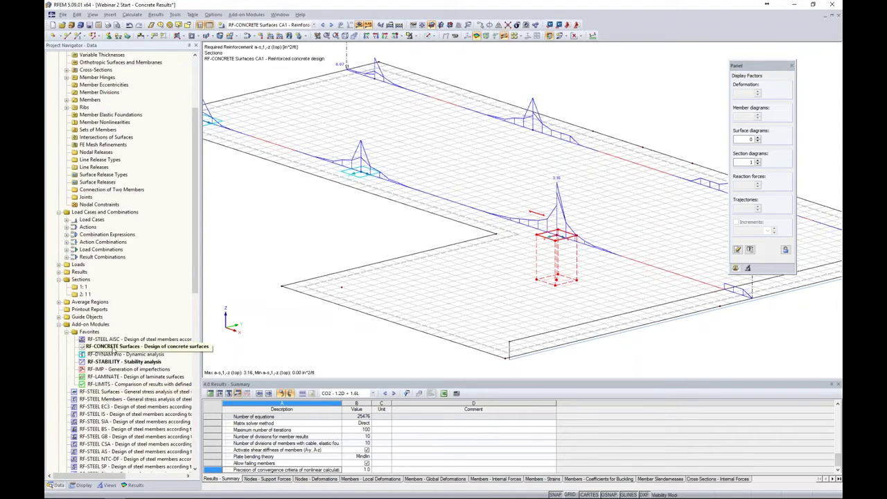
pyautogui.doubleClick(111, 348)
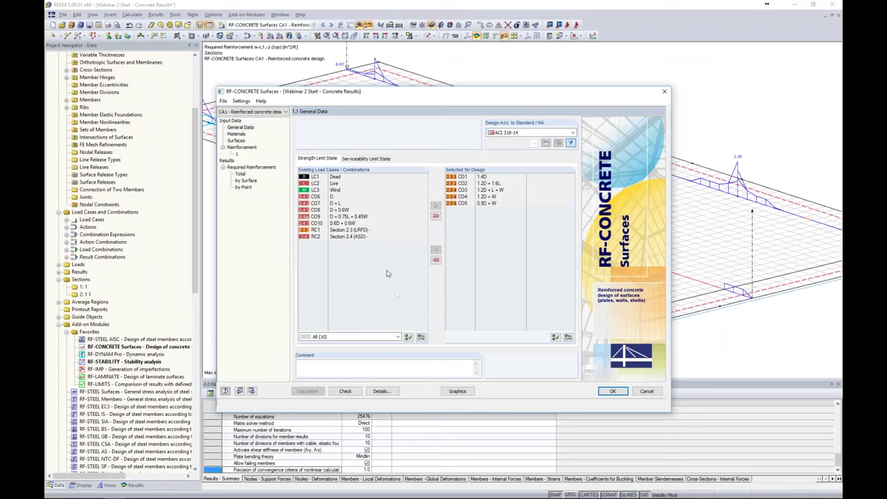
pyautogui.click(382, 391)
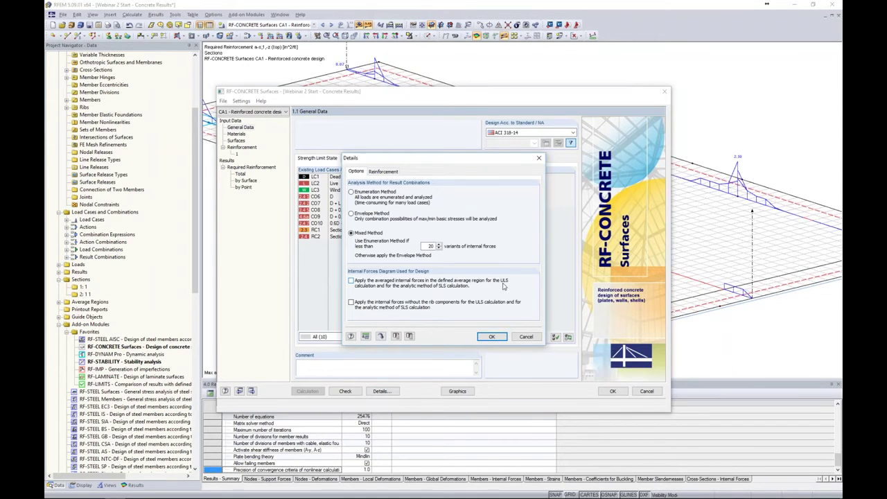
pyautogui.click(351, 281)
pyautogui.click(492, 336)
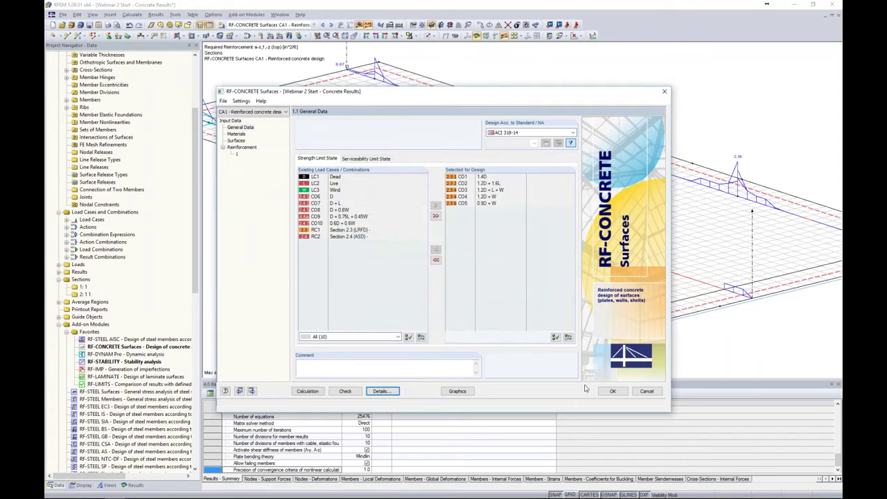
pyautogui.click(613, 391)
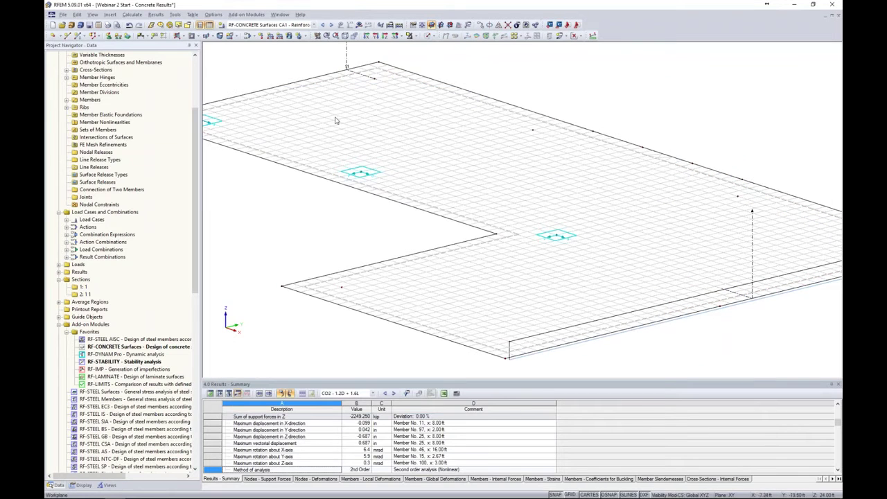
# Recalculate RF-CONCRETE Surfaces CA1 and examine the required top reinforcement diagrams along both column lines
pyautogui.click(358, 24)
pyautogui.click(428, 266)
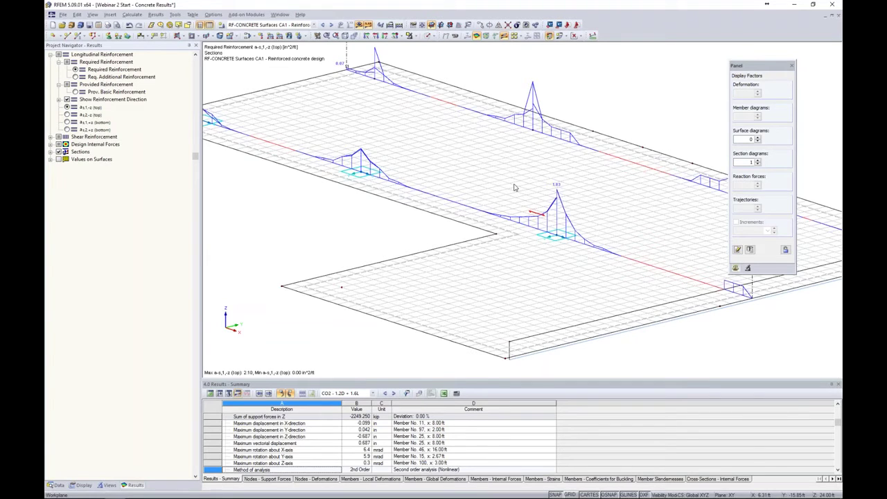
pyautogui.scroll(-5, 514, 187)
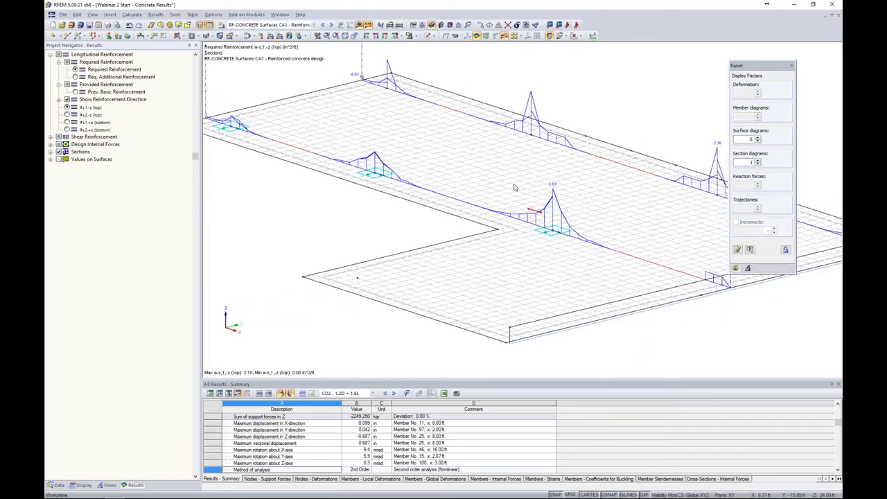
pyautogui.moveTo(624, 261); pyautogui.dragTo(575, 254, button='middle')
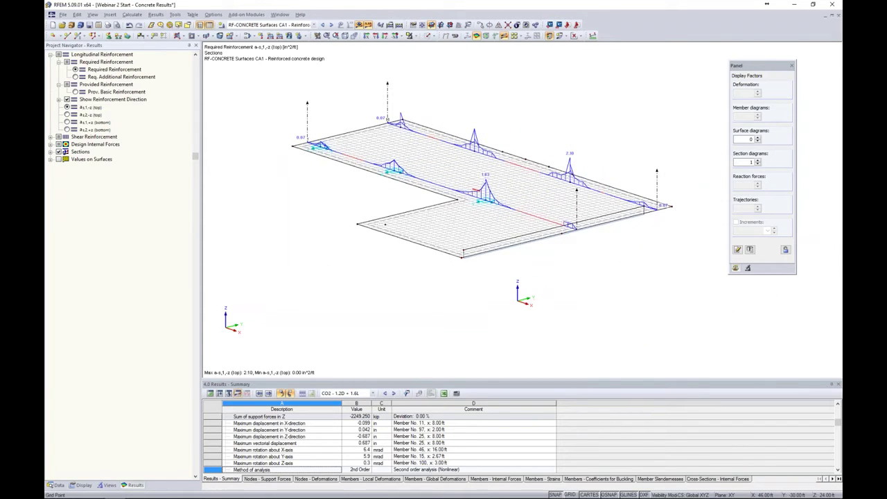
# Show the complete model without results, rendered as a transparent solid
pyautogui.click(359, 25)
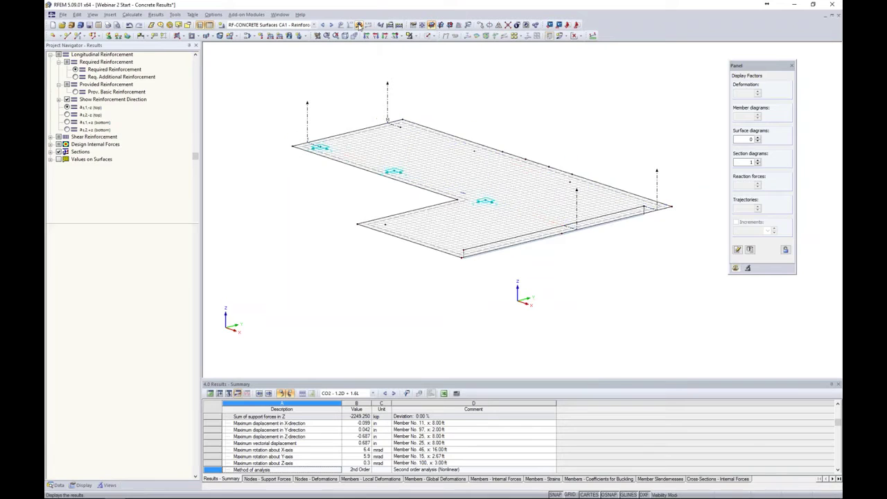
pyautogui.click(410, 35)
pyautogui.click(436, 107)
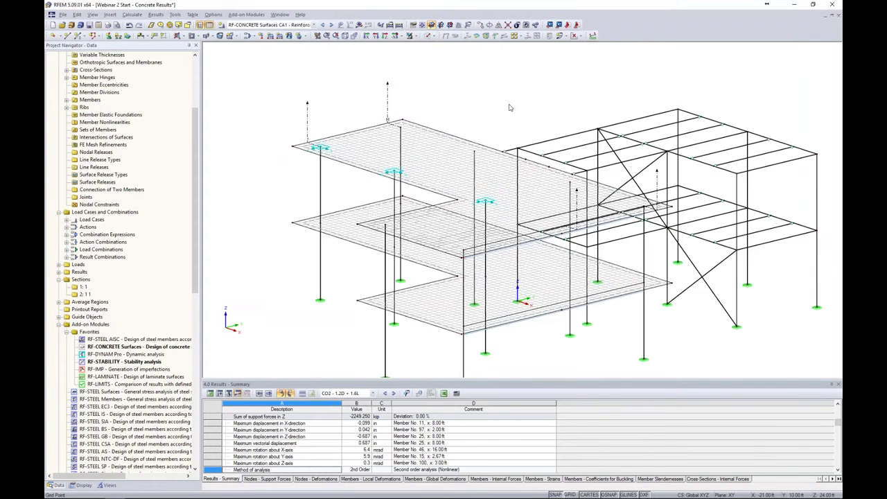
pyautogui.click(428, 36)
pyautogui.click(458, 60)
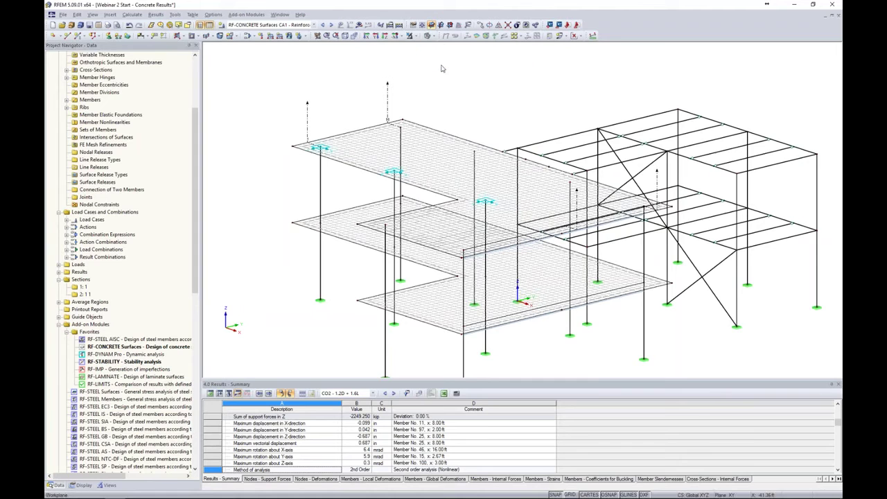
# Review the rib alignment and integration widths of the edge member under the upper concrete slab, leaving them unedited
pyautogui.moveTo(521, 102); pyautogui.dragTo(709, 70, button='middle')
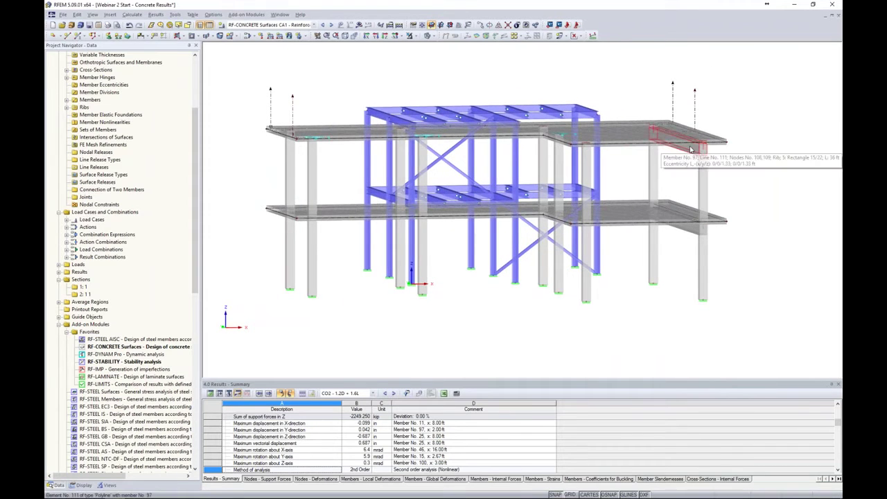
pyautogui.keyDown('ctrl'); pyautogui.moveTo(677, 175); pyautogui.dragTo(575, 166, button='middle'); pyautogui.keyUp('ctrl')
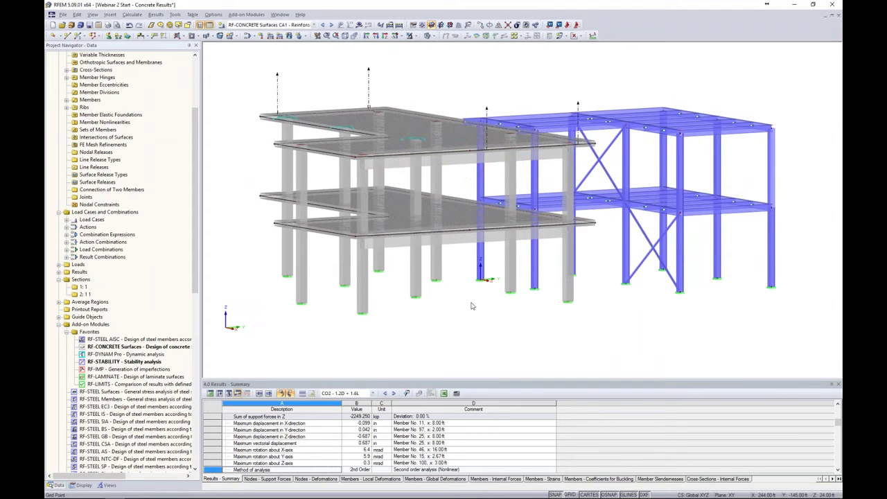
pyautogui.keyDown('ctrl'); pyautogui.moveTo(472, 208); pyautogui.dragTo(504, 208, button='middle'); pyautogui.keyUp('ctrl')
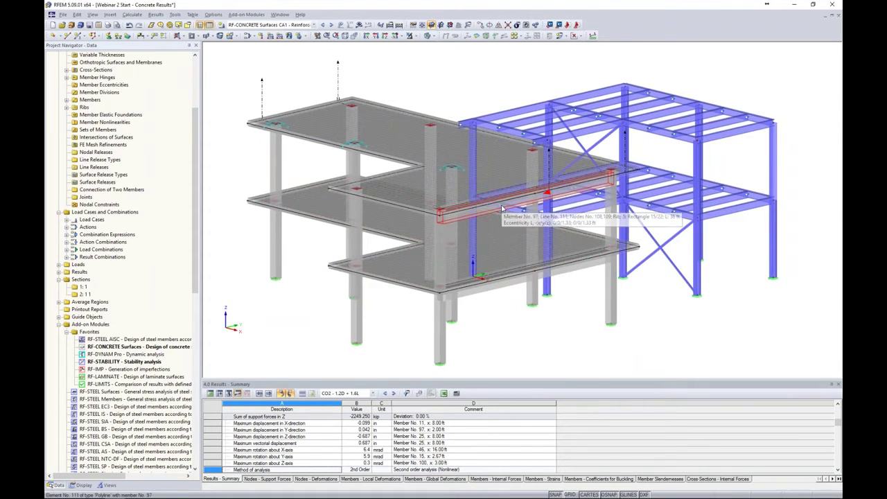
pyautogui.doubleClick(504, 208)
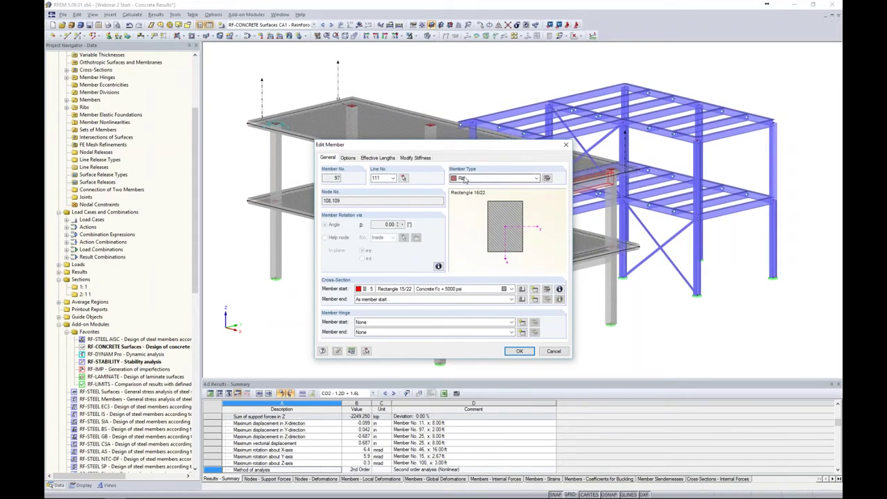
pyautogui.click(546, 178)
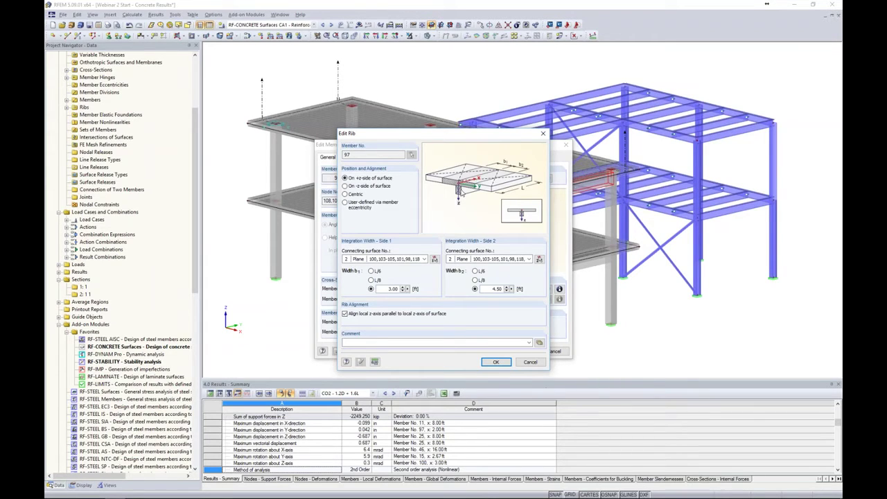
pyautogui.click(530, 362)
# Set the member type of the upper slab's Rectangle 15/22 edge member to Beam
pyautogui.click(465, 179)
pyautogui.click(477, 187)
pyautogui.moveTo(470, 146); pyautogui.dragTo(304, 121)
pyautogui.click(353, 328)
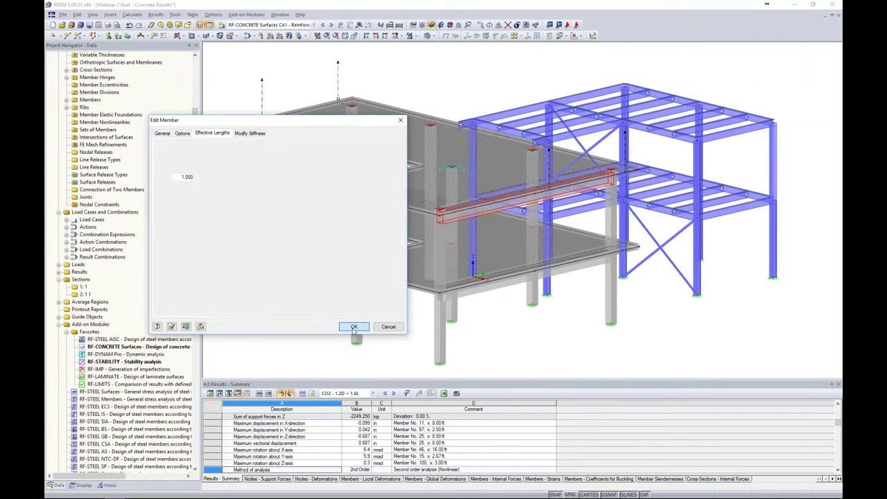
pyautogui.click(271, 251)
pyautogui.click(354, 327)
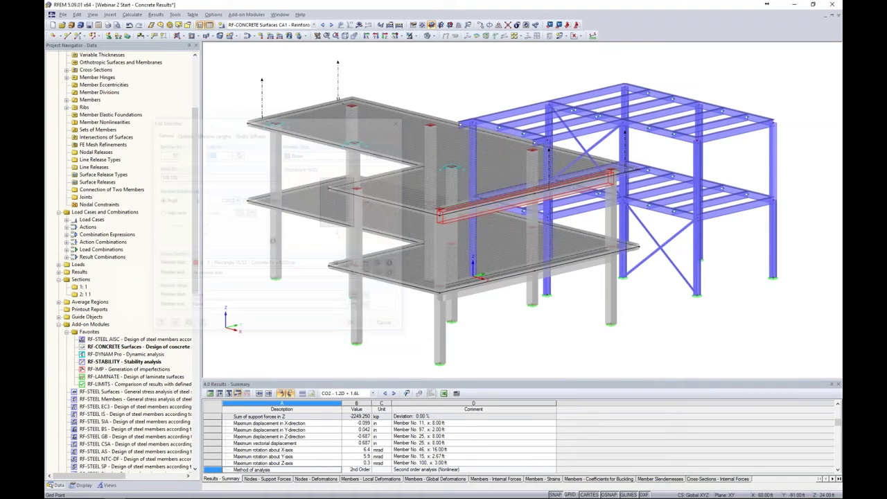
# Inspect from the side how the upper edge beam sits relative to the slab, compared with the lower rib
pyautogui.keyDown('ctrl'); pyautogui.moveTo(527, 266); pyautogui.dragTo(586, 257, button='middle'); pyautogui.keyUp('ctrl')
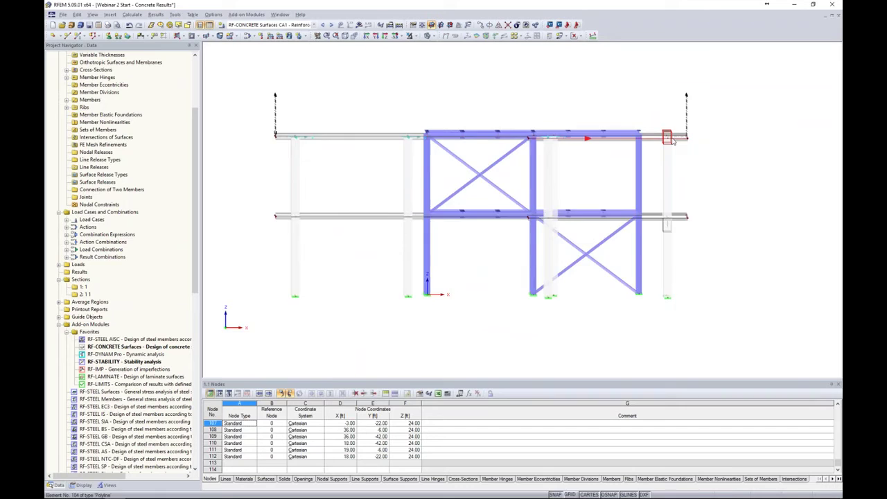
pyautogui.scroll(4, 669, 142)
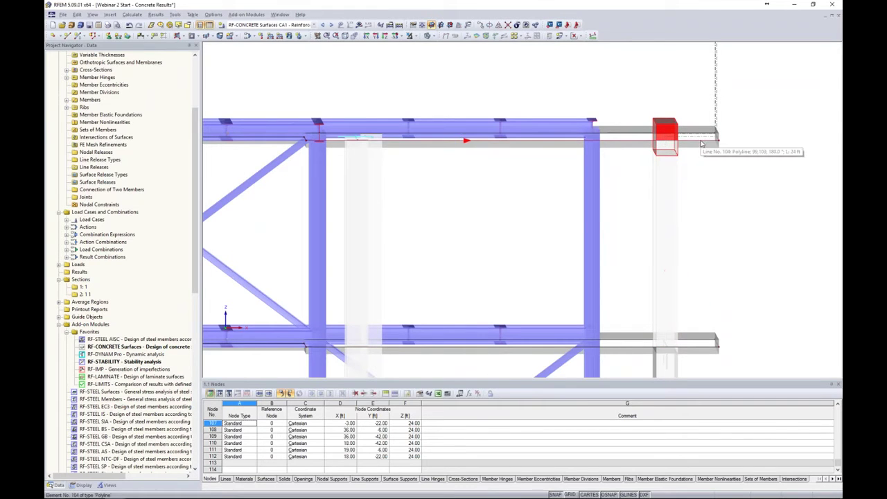
pyautogui.scroll(-4, 702, 145)
pyautogui.keyDown('ctrl'); pyautogui.moveTo(724, 187); pyautogui.dragTo(448, 193, button='middle'); pyautogui.keyUp('ctrl')
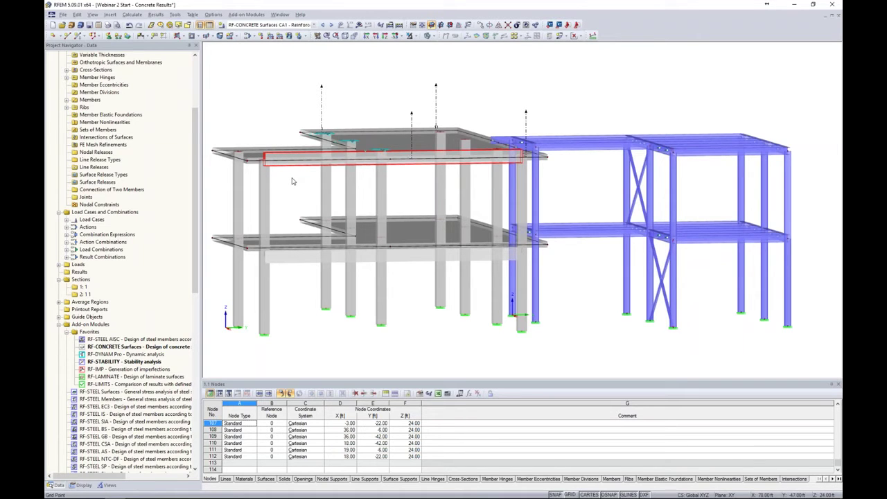
# Create a new member eccentricity for the upper slab's edge beam, with the cross-section aligned at its top centre
pyautogui.keyDown('ctrl'); pyautogui.moveTo(297, 183); pyautogui.dragTo(302, 185, button='middle'); pyautogui.keyUp('ctrl')
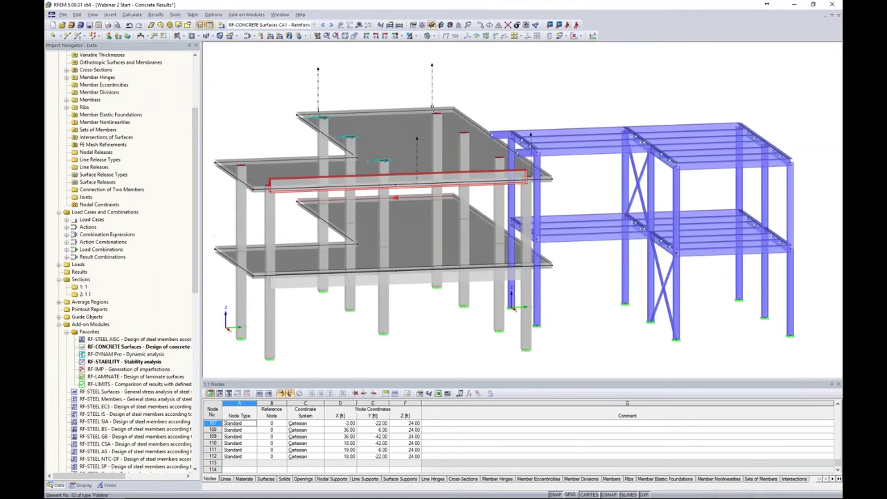
pyautogui.doubleClick(303, 184)
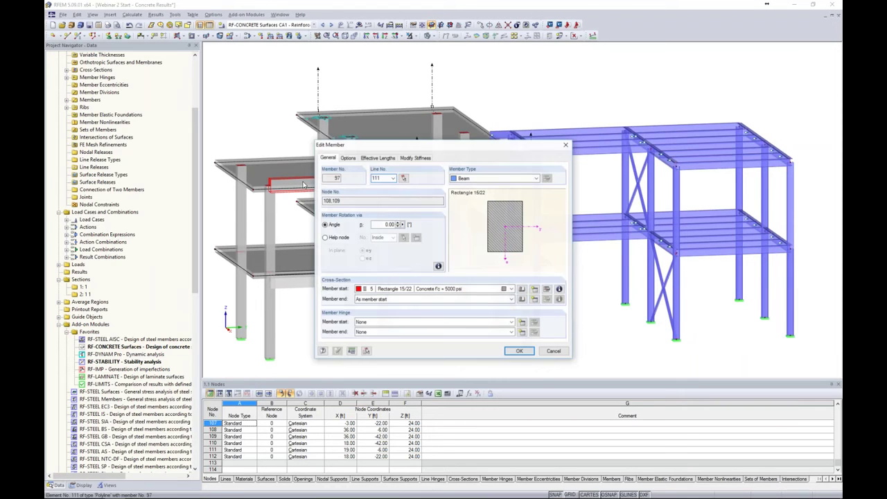
pyautogui.click(348, 158)
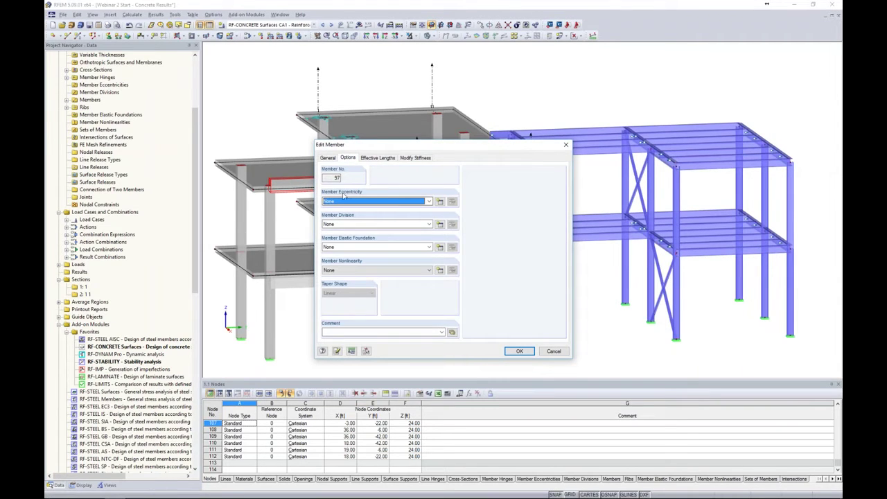
pyautogui.click(439, 202)
pyautogui.moveTo(451, 143); pyautogui.dragTo(468, 121)
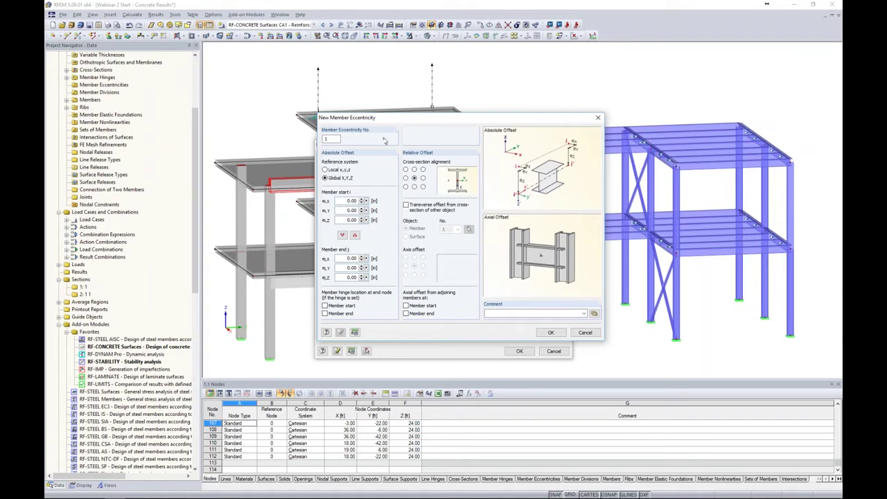
pyautogui.moveTo(409, 122); pyautogui.dragTo(468, 120)
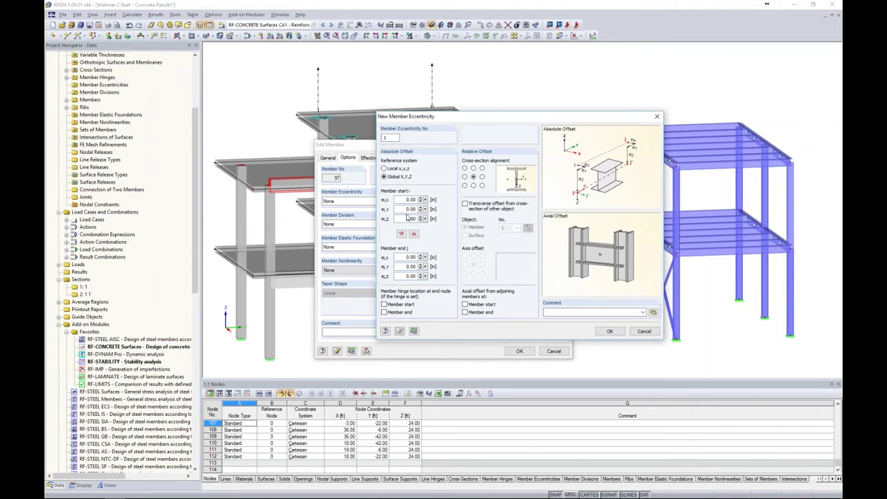
pyautogui.moveTo(460, 119); pyautogui.dragTo(392, 126)
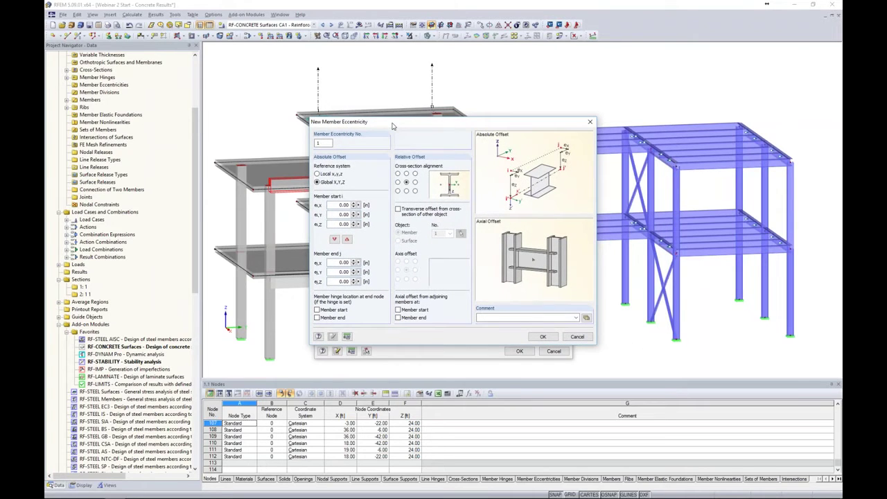
pyautogui.click(415, 174)
pyautogui.click(406, 173)
# Add a transverse offset from surface 2 at its bottom face to the eccentricity and apply it to the beam
pyautogui.click(399, 210)
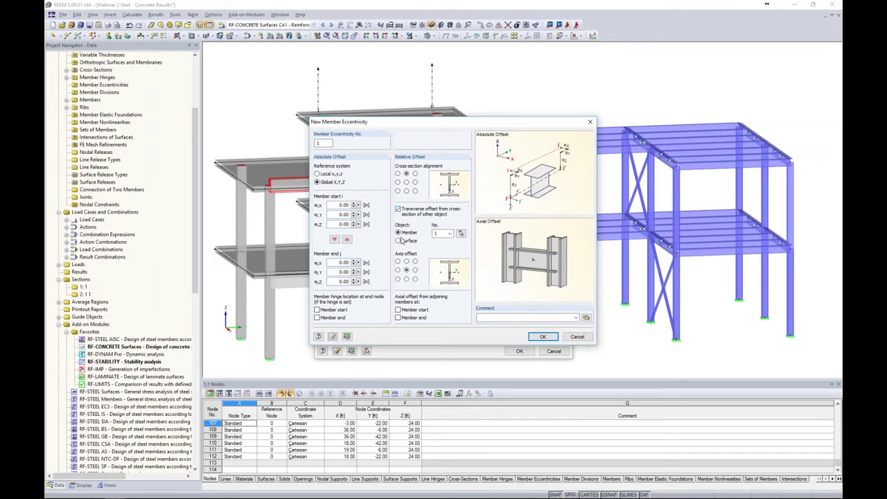
pyautogui.click(400, 241)
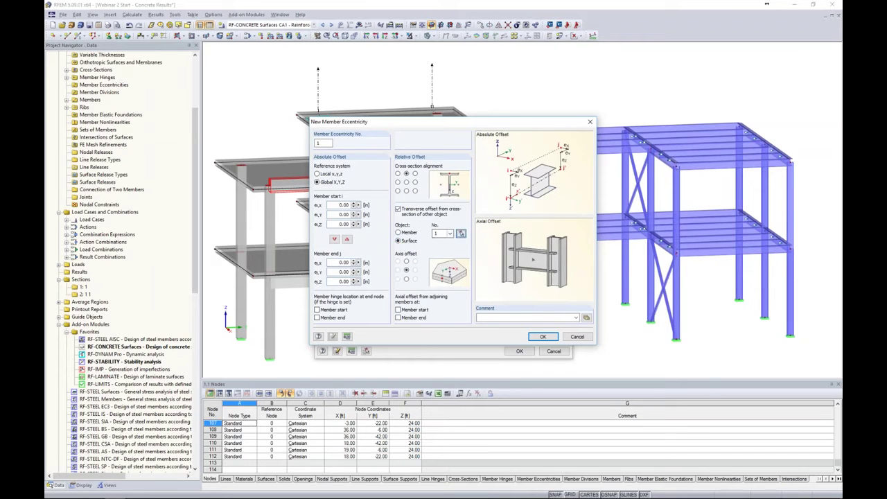
pyautogui.click(460, 233)
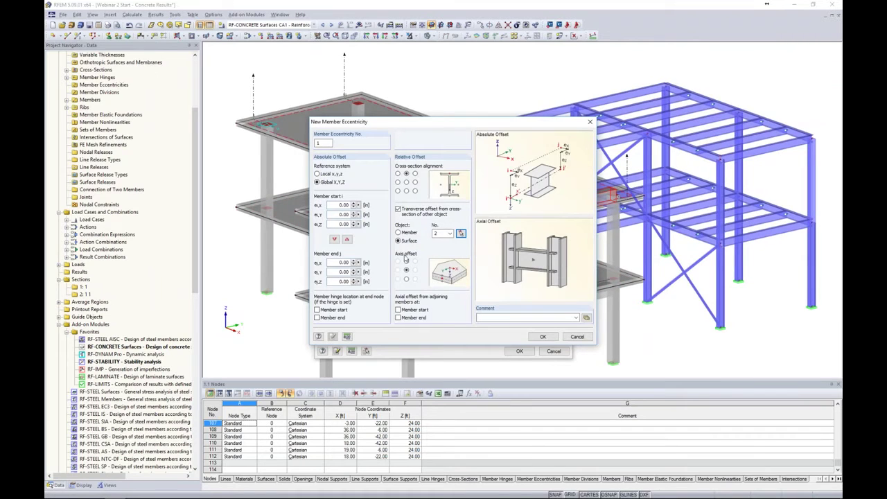
pyautogui.click(406, 278)
pyautogui.click(535, 334)
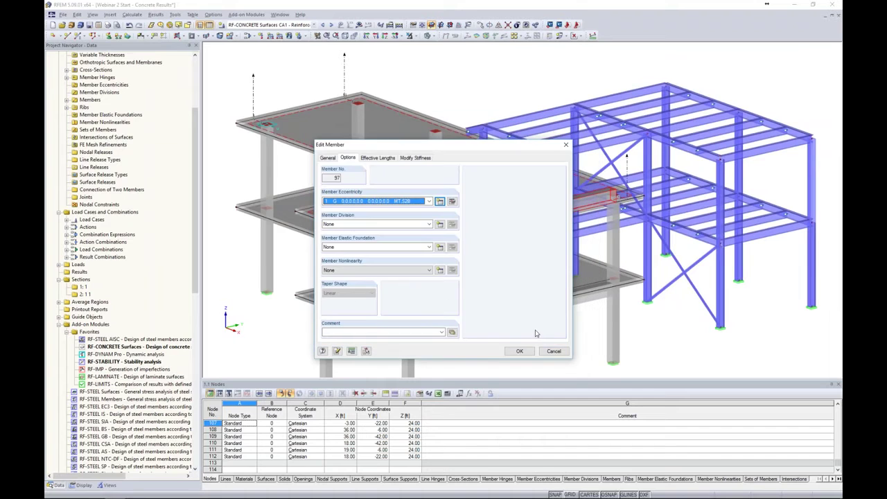
pyautogui.click(519, 350)
# Isolate the model with the saved Top Slab view and render it as a transparent solid showing the offset edge beam
pyautogui.keyDown('ctrl'); pyautogui.moveTo(516, 317); pyautogui.dragTo(506, 277, button='middle'); pyautogui.keyUp('ctrl')
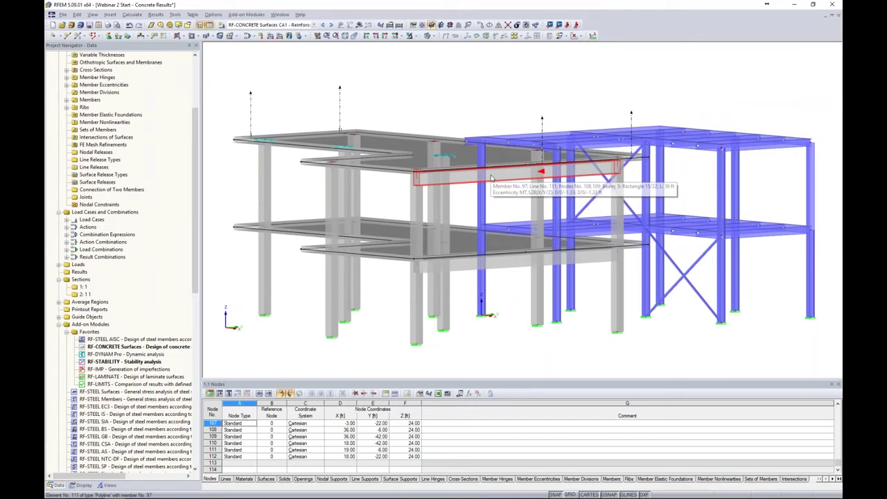
pyautogui.hotkey('ctrl', 'y')
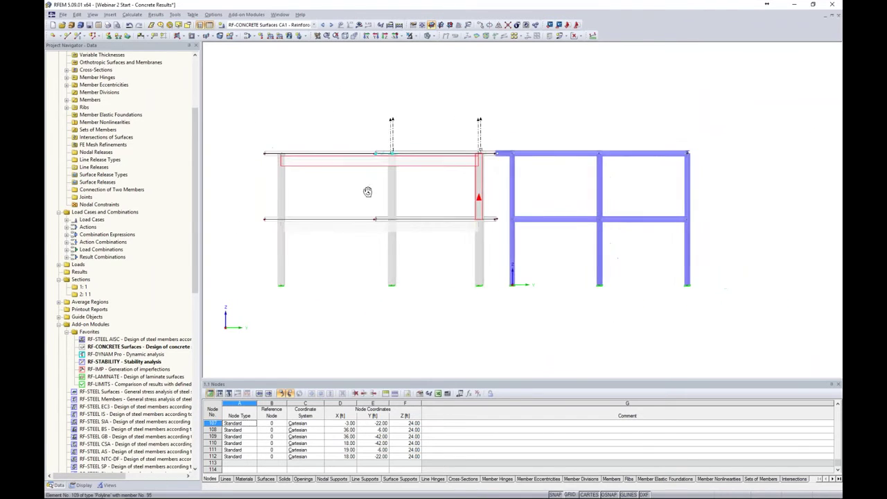
pyautogui.click(108, 486)
pyautogui.doubleClick(58, 82)
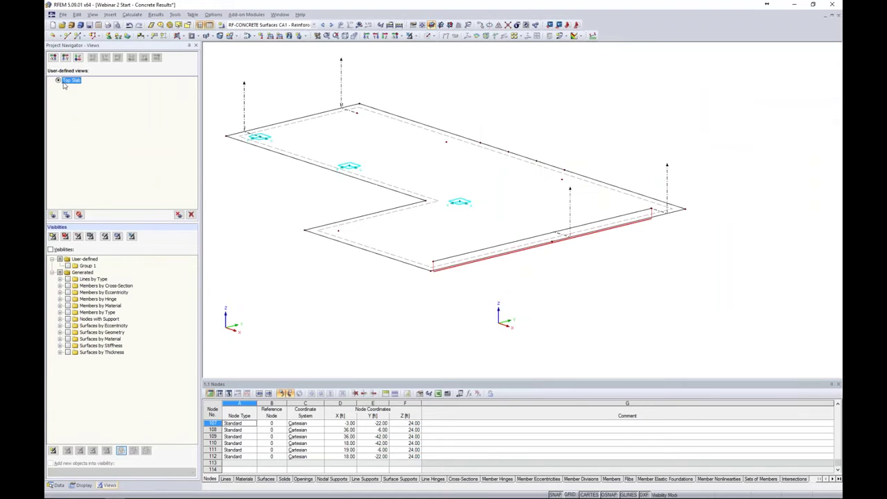
pyautogui.click(429, 36)
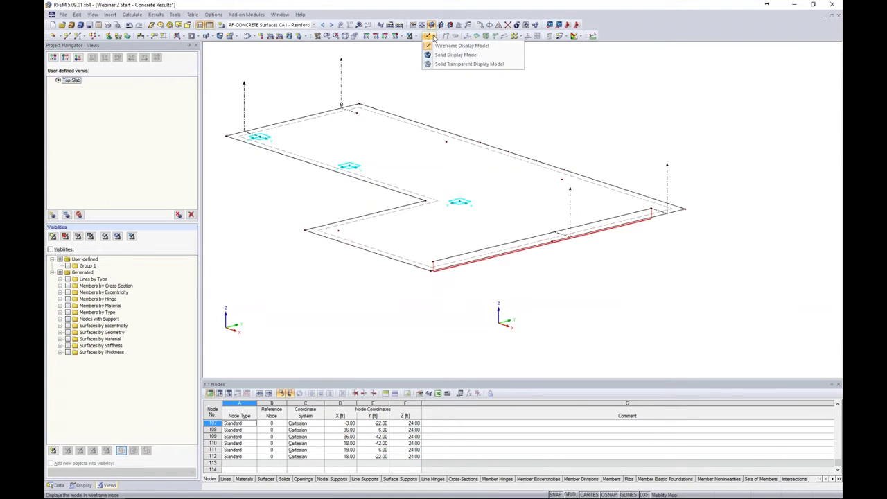
pyautogui.click(458, 62)
pyautogui.keyDown('ctrl'); pyautogui.moveTo(589, 76); pyautogui.dragTo(610, 180, button='middle'); pyautogui.keyUp('ctrl')
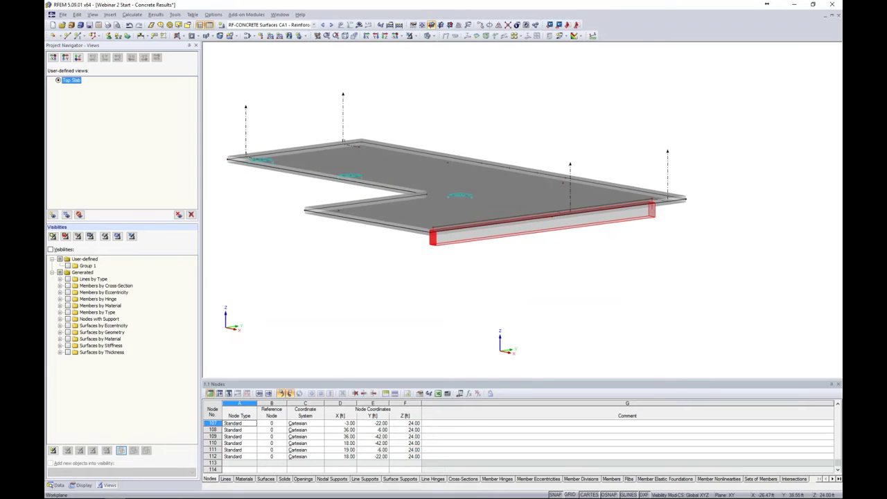
# Display the top slab as a wireframe and examine the edge beam's offset from the slab line up close
pyautogui.click(429, 36)
pyautogui.click(451, 53)
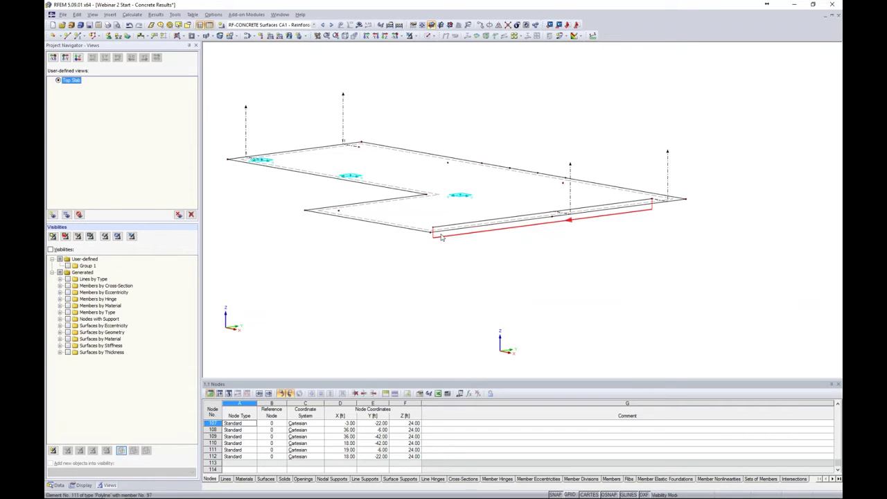
pyautogui.scroll(2, 496, 229)
pyautogui.scroll(2, 496, 229)
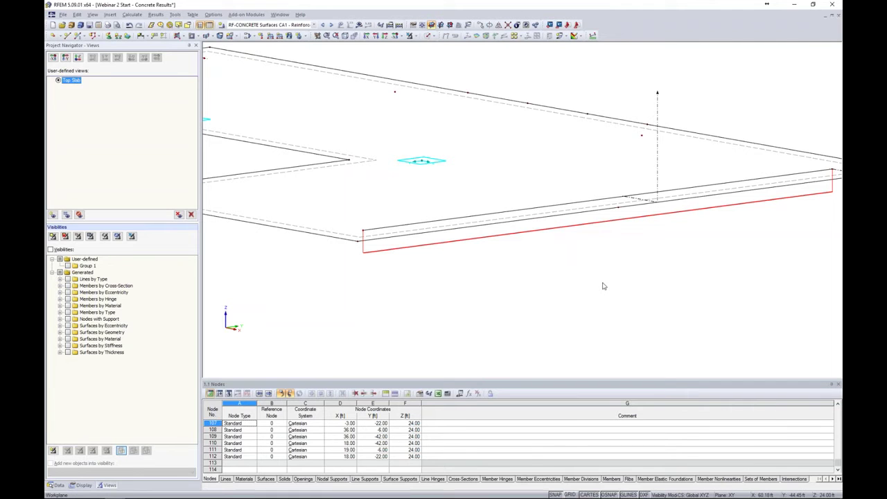
pyautogui.scroll(-2, 540, 267)
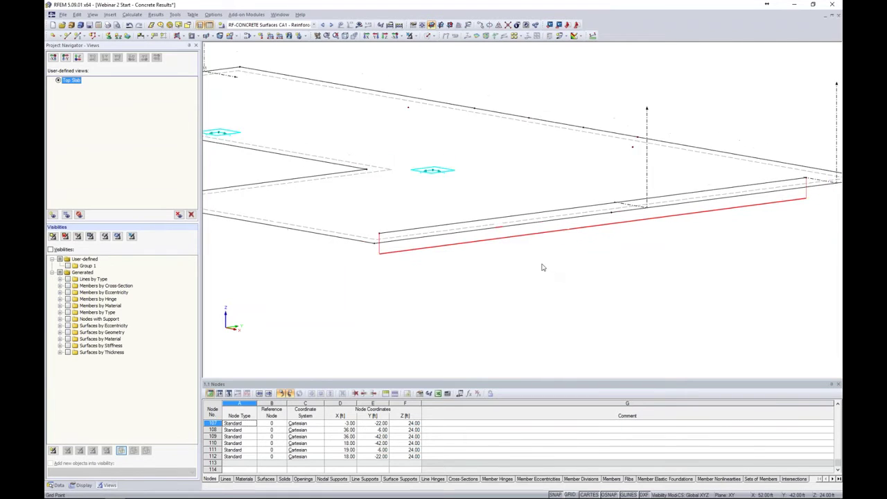
pyautogui.keyDown('ctrl'); pyautogui.moveTo(539, 267); pyautogui.dragTo(530, 378, button='middle'); pyautogui.keyUp('ctrl')
# Create a line release on line 111 along the upper slab's beam edge and start a new line release type for it
pyautogui.click(59, 485)
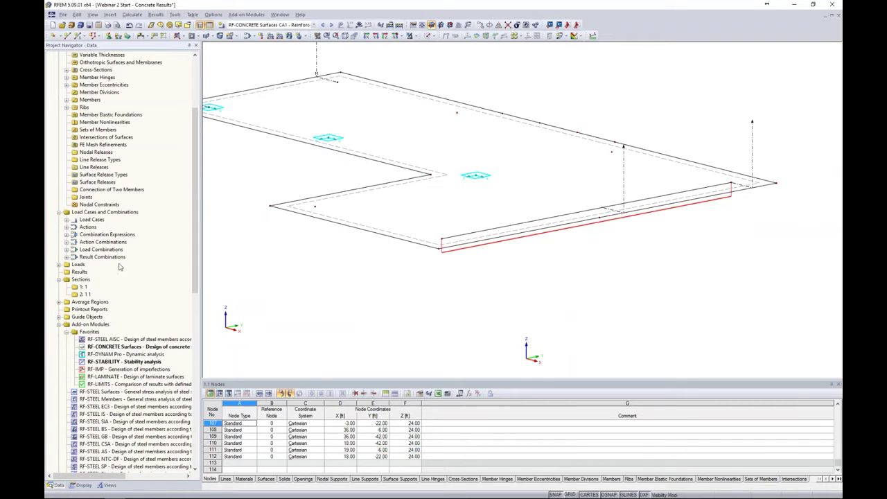
pyautogui.scroll(5, 119, 266)
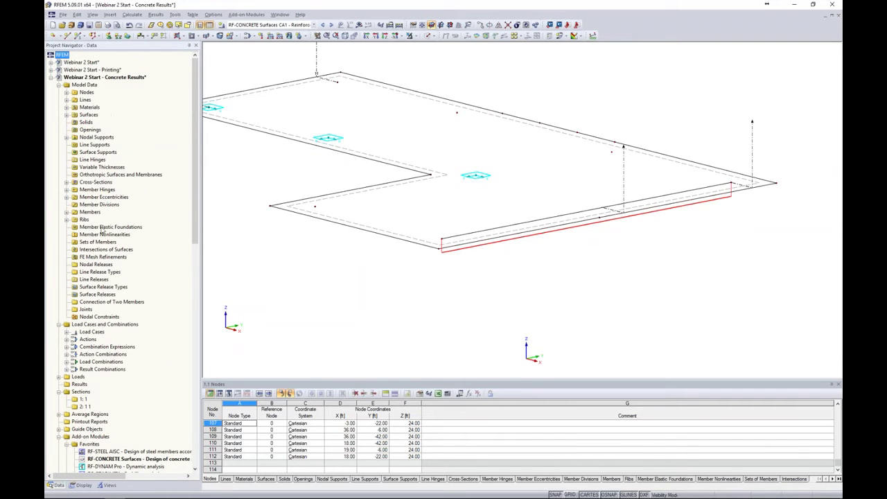
pyautogui.rightClick(100, 278)
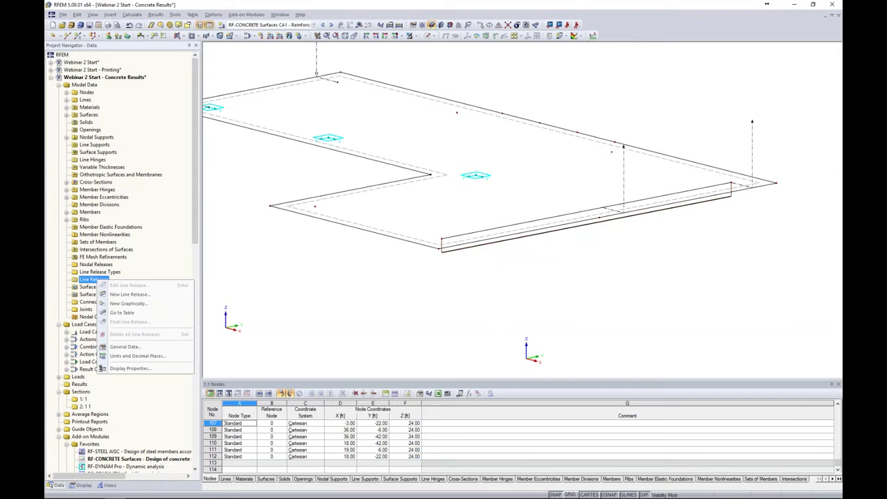
pyautogui.click(125, 296)
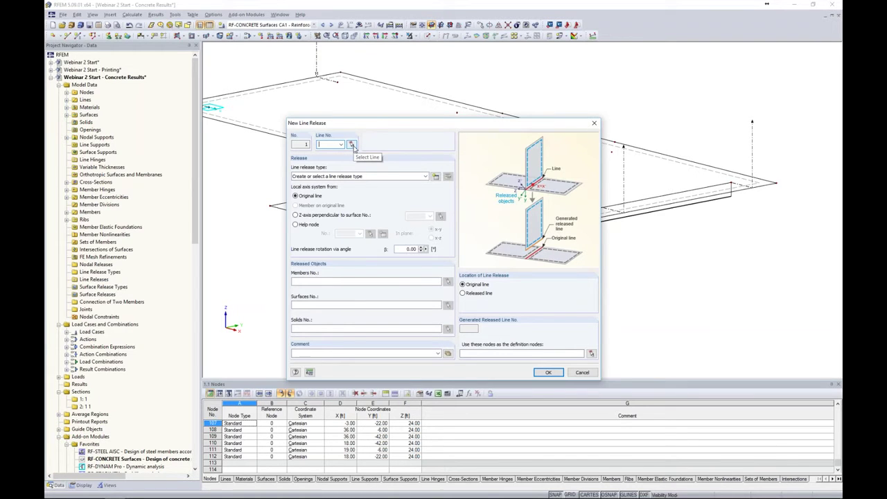
pyautogui.click(352, 145)
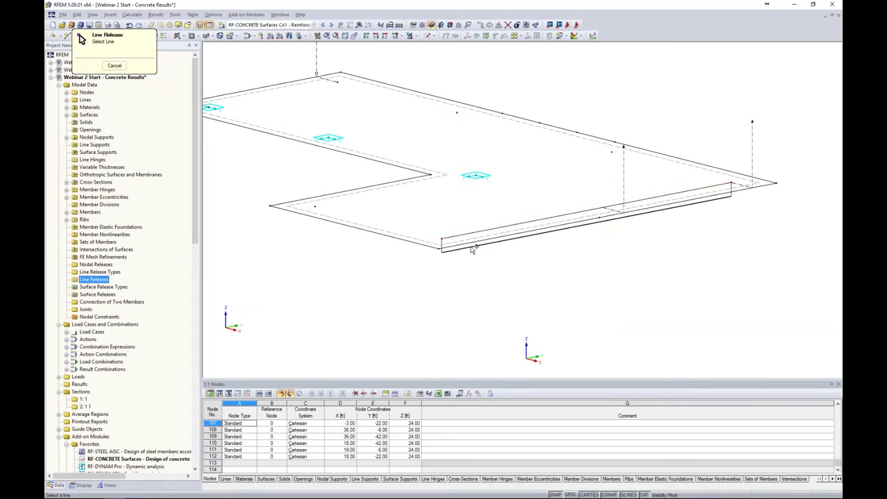
pyautogui.scroll(3, 469, 251)
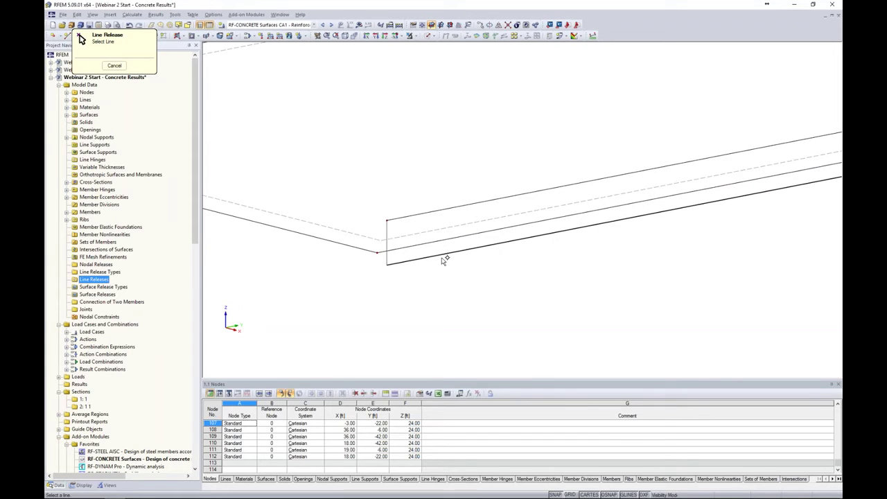
pyautogui.click(438, 211)
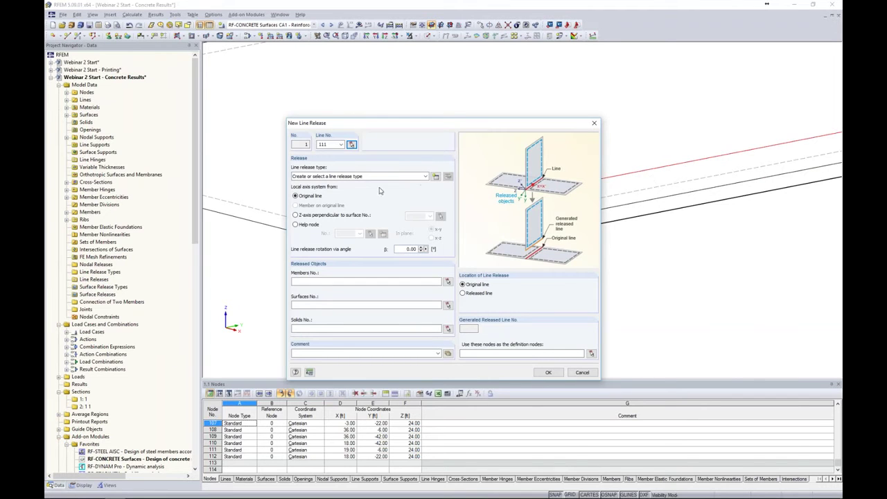
pyautogui.click(436, 177)
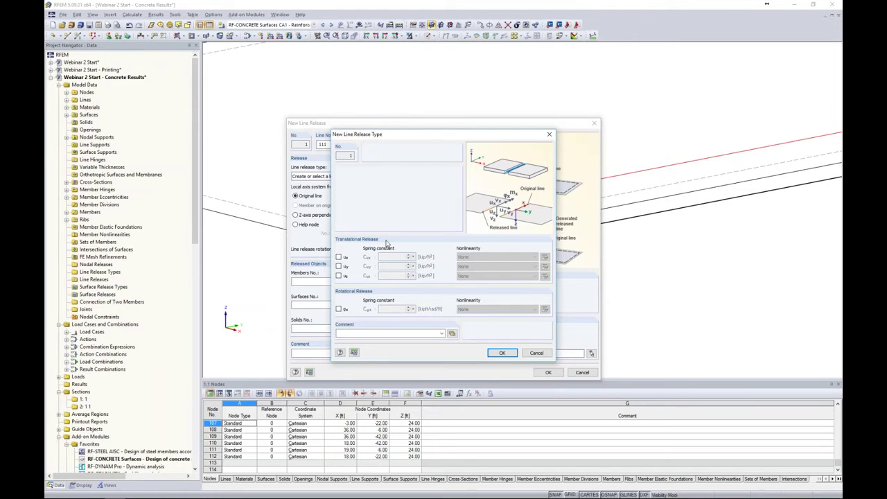
# Try the ux translational release with the Friction vy nonlinearity, view its friction settings, and clear the ux release
pyautogui.click(339, 257)
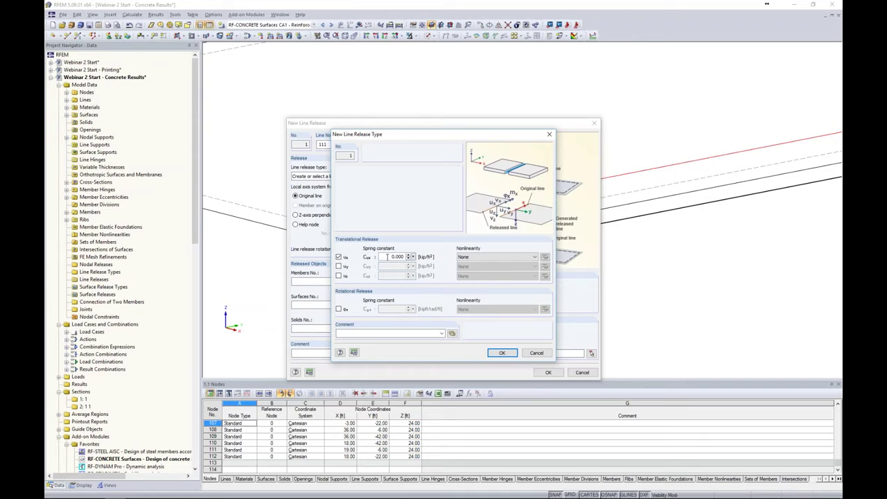
pyautogui.click(493, 257)
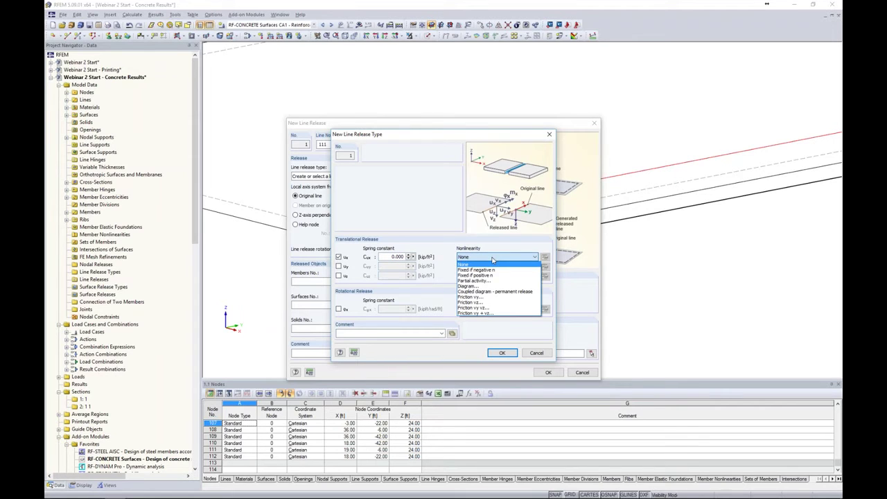
pyautogui.click(483, 298)
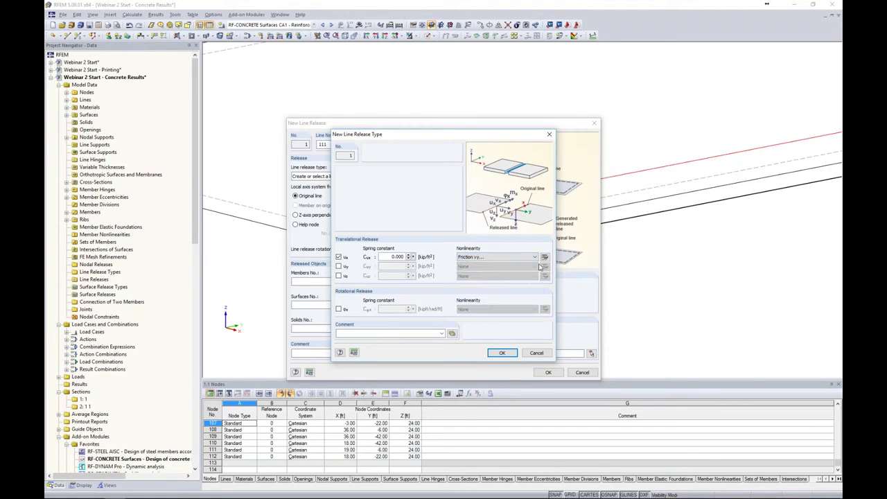
pyautogui.click(546, 258)
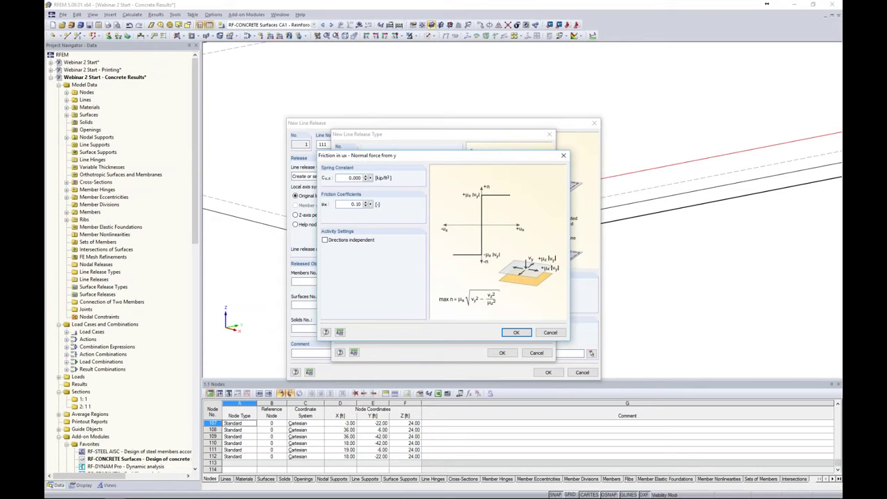
pyautogui.click(549, 332)
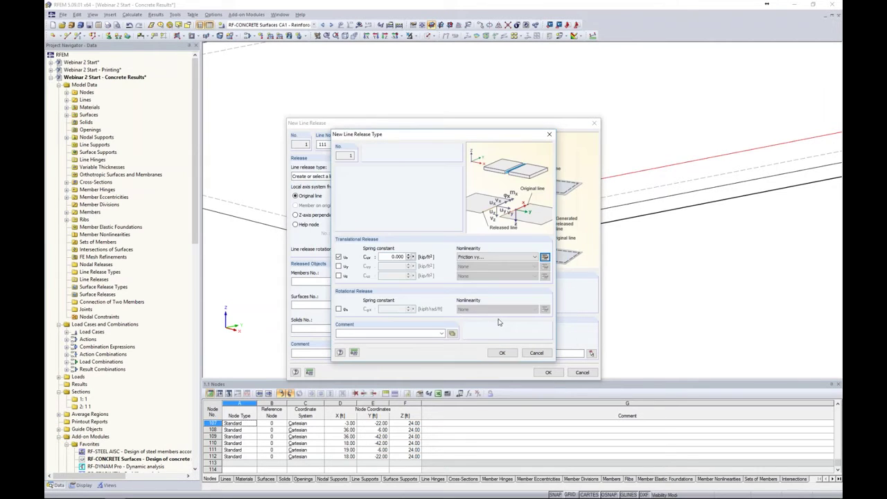
pyautogui.click(338, 257)
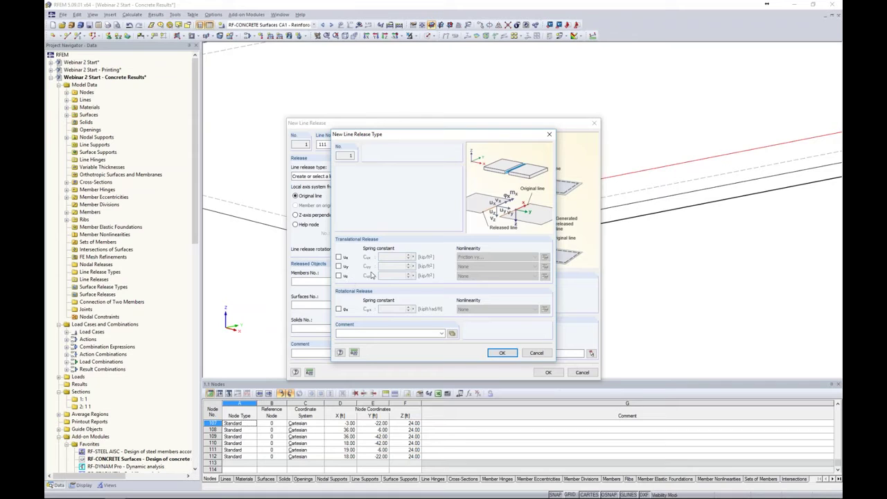
# Release only the φx rotation in the new line release type and create the line release on line 111 with surface 2 as released object
pyautogui.click(340, 310)
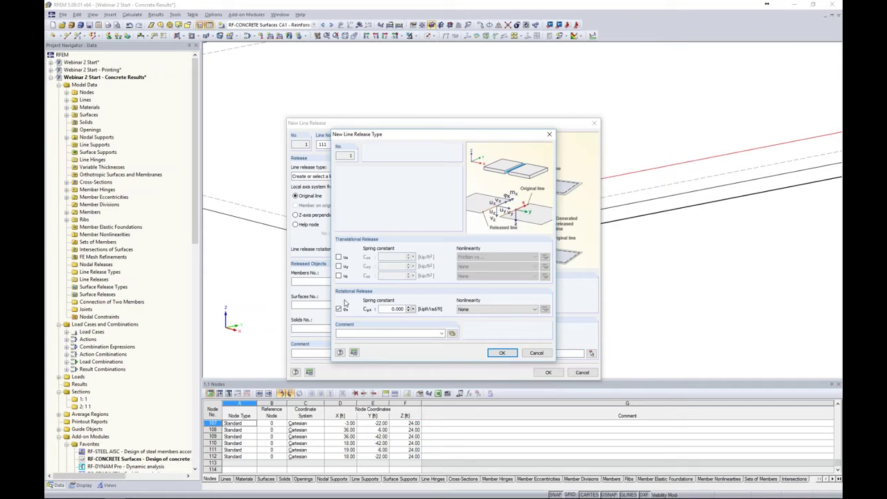
pyautogui.click(502, 352)
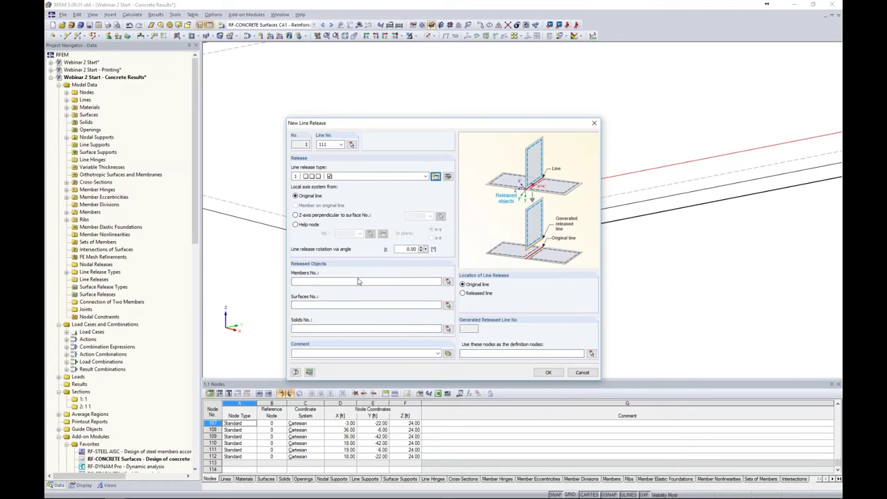
pyautogui.click(448, 305)
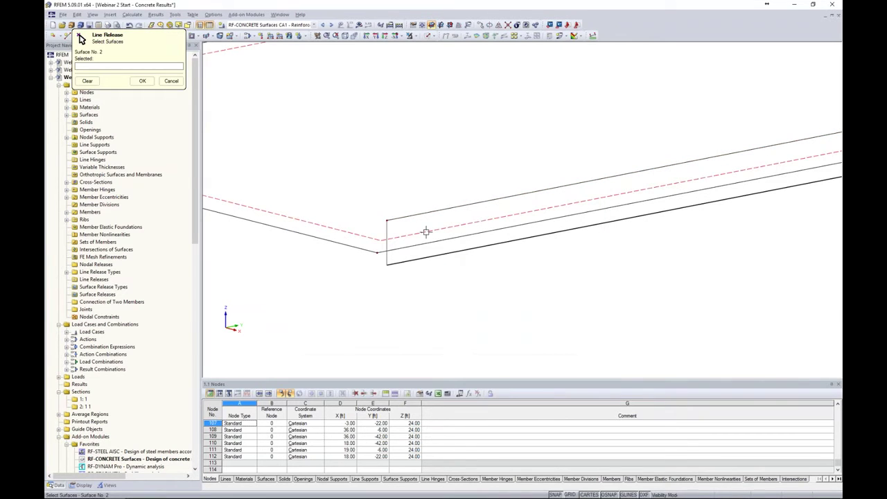
pyautogui.click(142, 80)
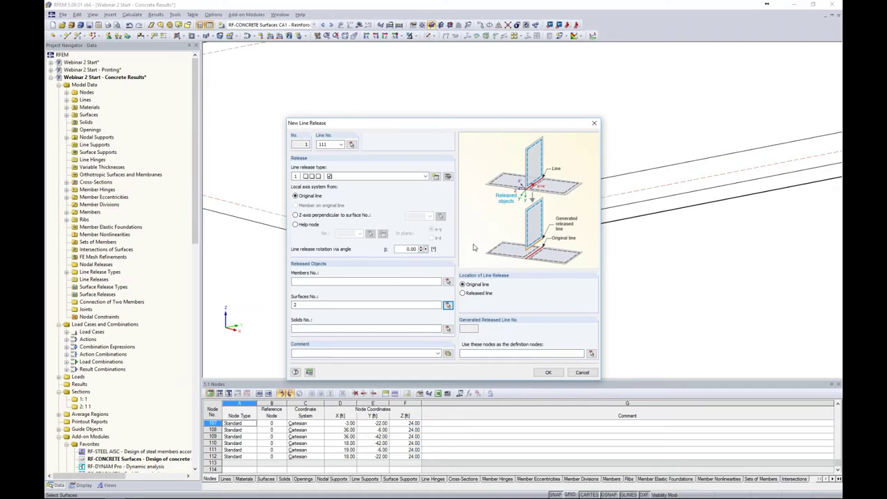
pyautogui.click(548, 372)
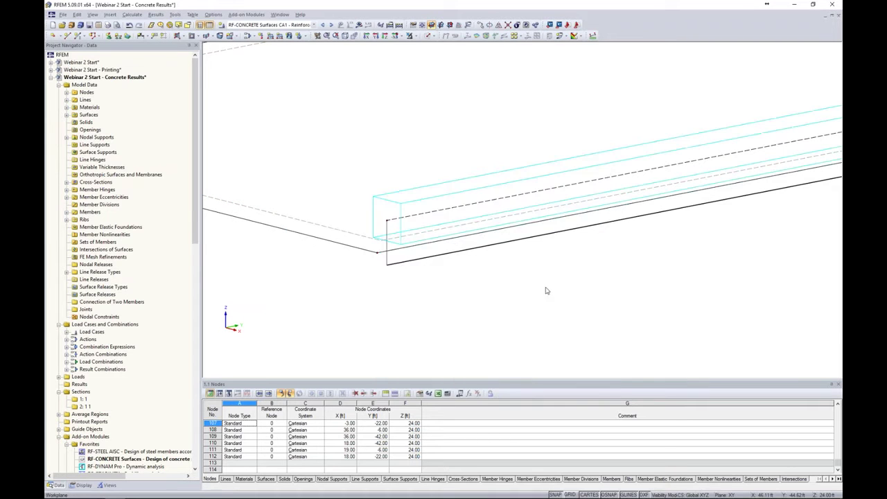
# Calculate and display the results for load combination CO2 - 1.2D + 1.6L across the top slab
pyautogui.scroll(-5, 560, 284)
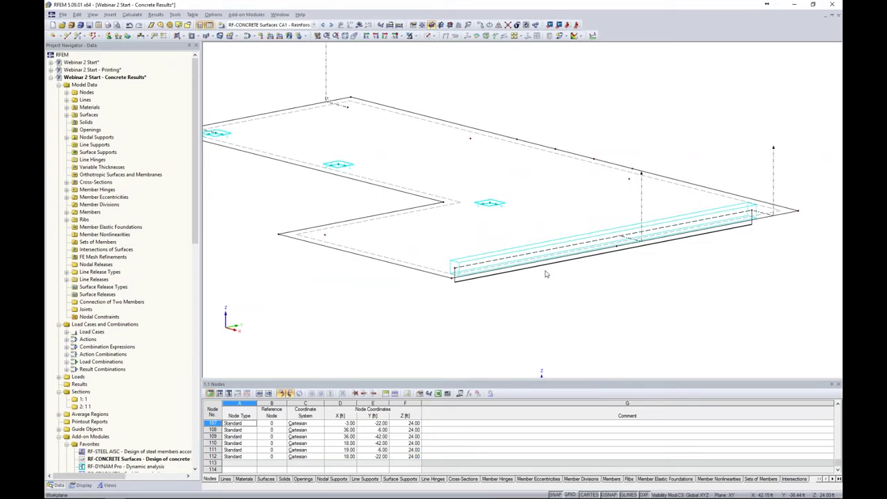
pyautogui.click(314, 26)
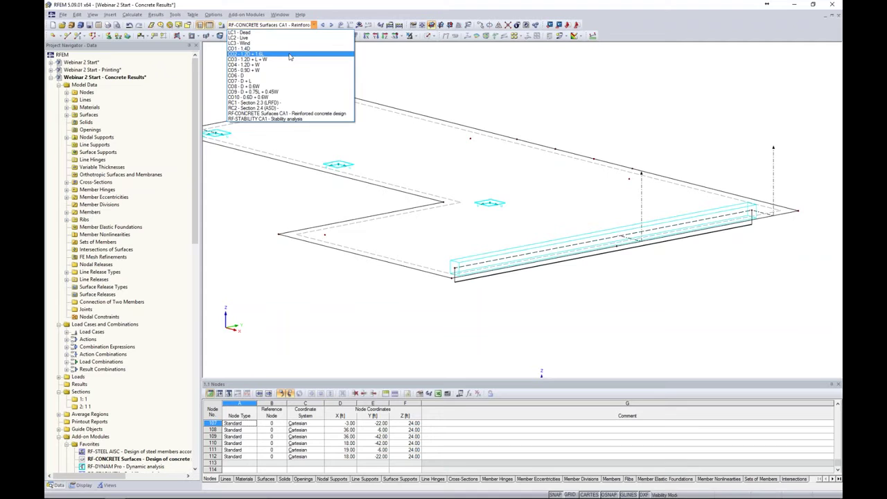
pyautogui.click(290, 57)
pyautogui.click(359, 25)
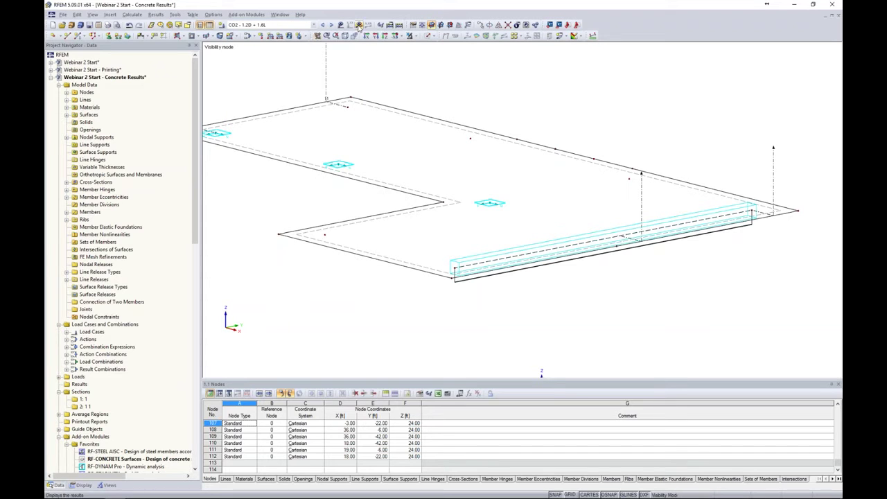
pyautogui.click(429, 266)
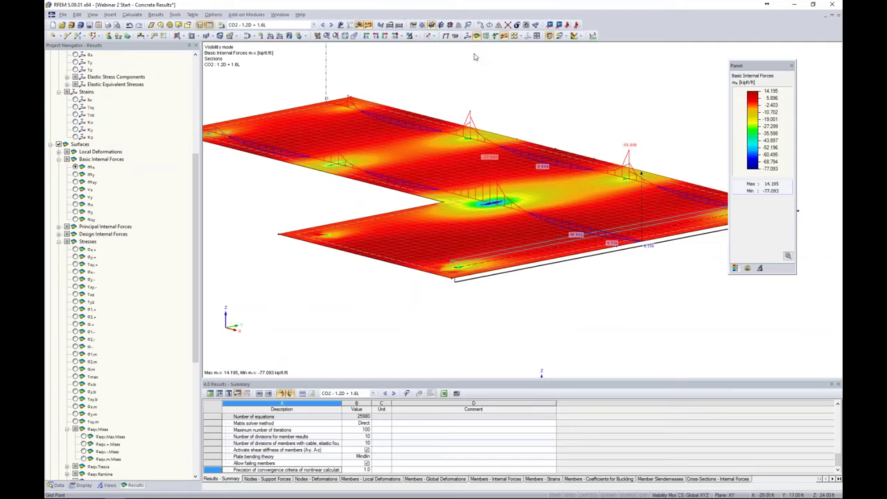
# Hide the surface results and the section diagrams on the top slab
pyautogui.click(59, 144)
pyautogui.keyDown('ctrl'); pyautogui.moveTo(554, 291); pyautogui.dragTo(588, 140, button='middle'); pyautogui.keyUp('ctrl')
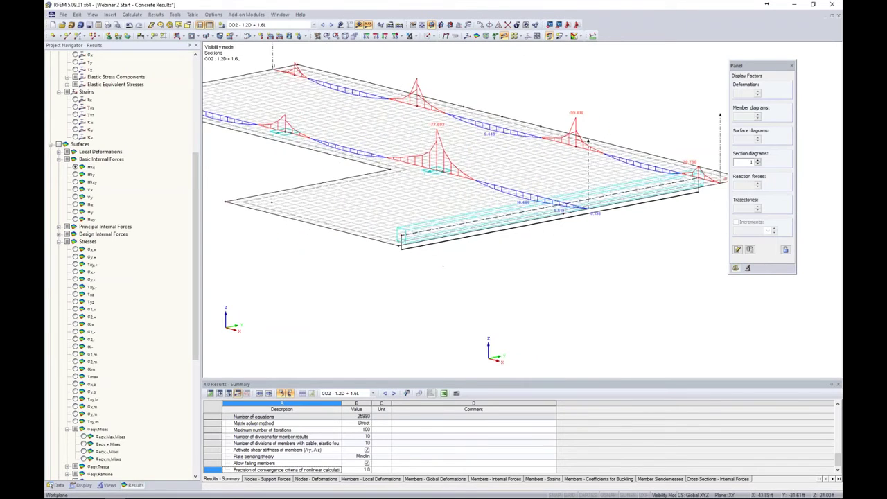
pyautogui.scroll(-10, 133, 458)
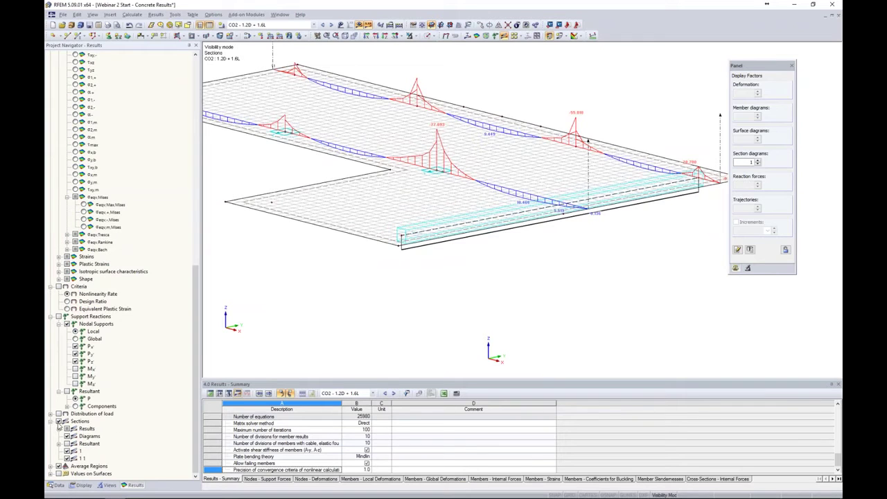
pyautogui.click(58, 422)
pyautogui.scroll(15, 88, 213)
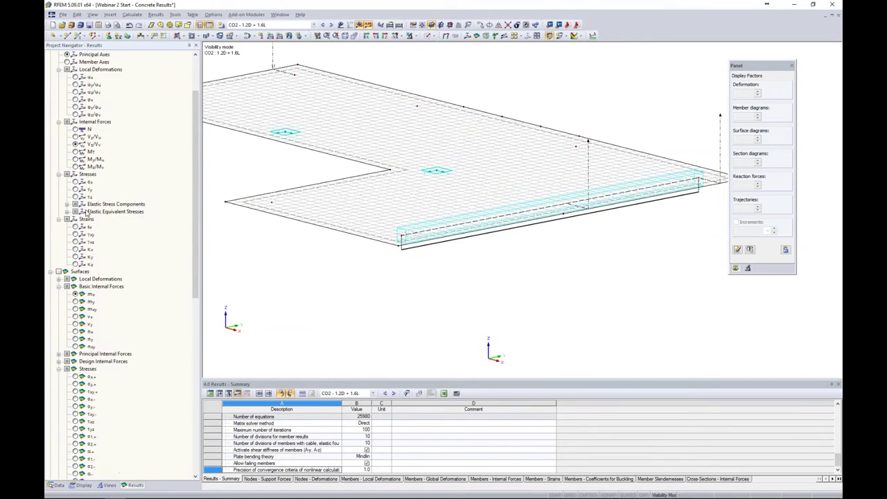
# Display the member torsional moment MT along the edge beam, view the diagram from a low angle, and switch to the PowerPoint slide show
pyautogui.scroll(2, 88, 215)
pyautogui.click(59, 92)
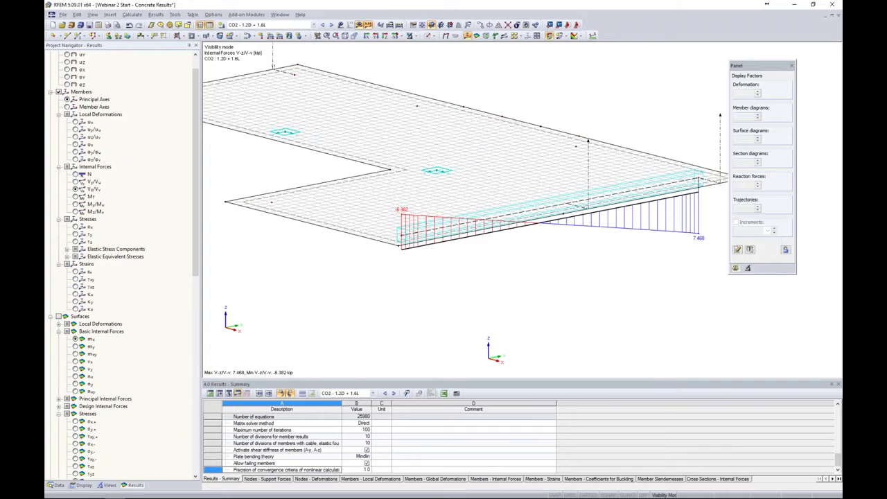
pyautogui.click(75, 196)
pyautogui.keyDown('ctrl'); pyautogui.moveTo(484, 248); pyautogui.dragTo(502, 223, button='middle'); pyautogui.keyUp('ctrl')
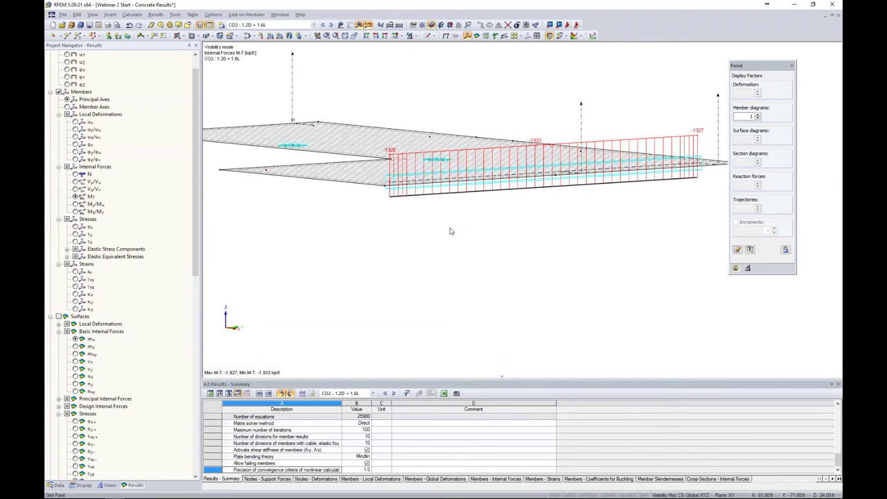
pyautogui.hotkey('alt', 'Tab')
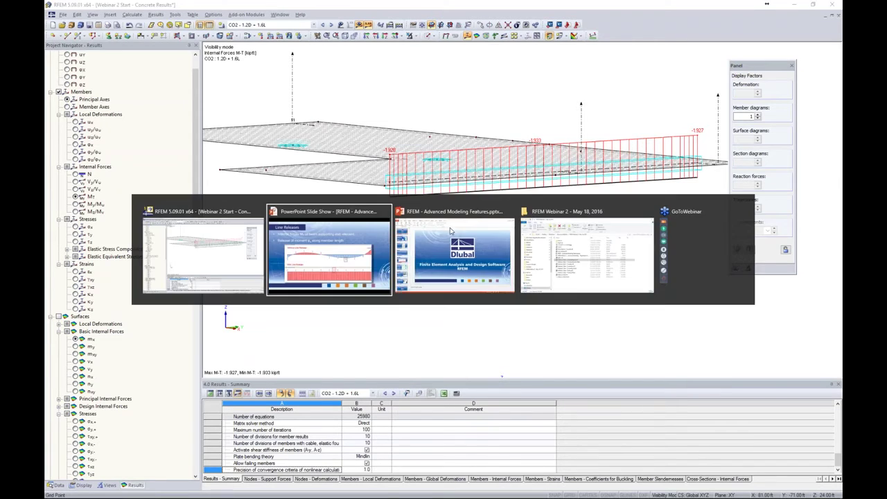
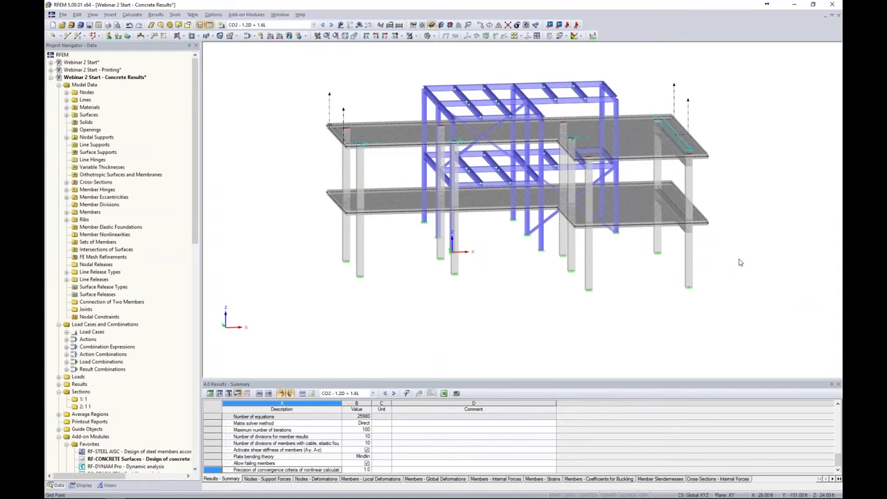
# Select the concrete slabs and columns and isolate them from the steel frame with visibility by selected objects
pyautogui.keyDown('ctrl'); pyautogui.moveTo(749, 220); pyautogui.dragTo(665, 170, button='middle'); pyautogui.keyUp('ctrl')
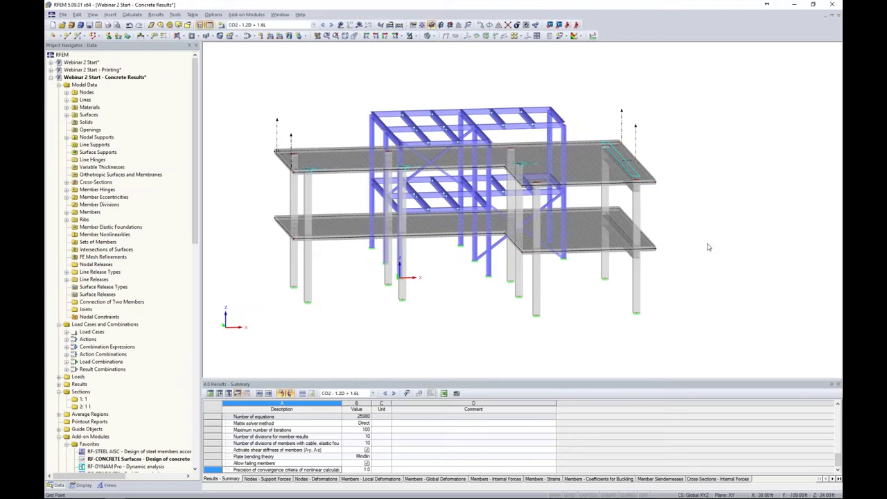
pyautogui.keyDown('ctrl'); pyautogui.moveTo(674, 241); pyautogui.dragTo(388, 223, button='middle'); pyautogui.keyUp('ctrl')
pyautogui.moveTo(352, 129); pyautogui.dragTo(539, 286)
pyautogui.keyDown('ctrl'); pyautogui.moveTo(478, 291); pyautogui.dragTo(603, 347, button='middle'); pyautogui.keyUp('ctrl')
pyautogui.click(415, 36)
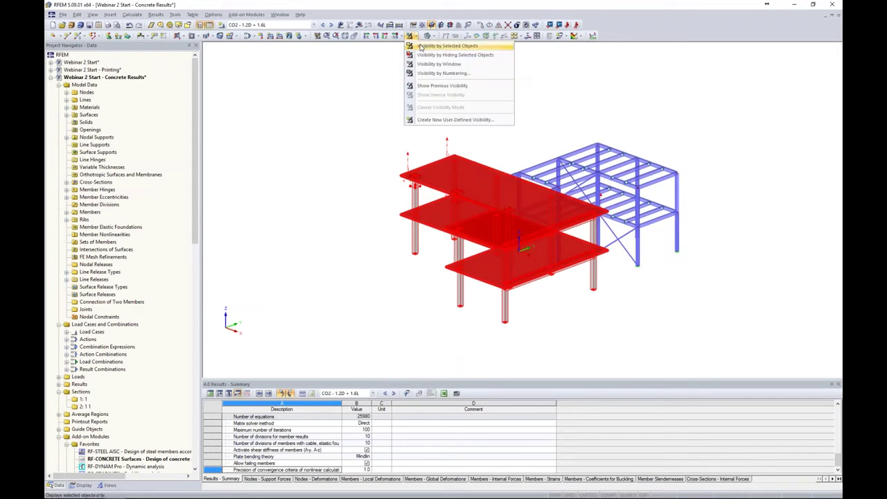
pyautogui.click(420, 48)
pyautogui.click(557, 134)
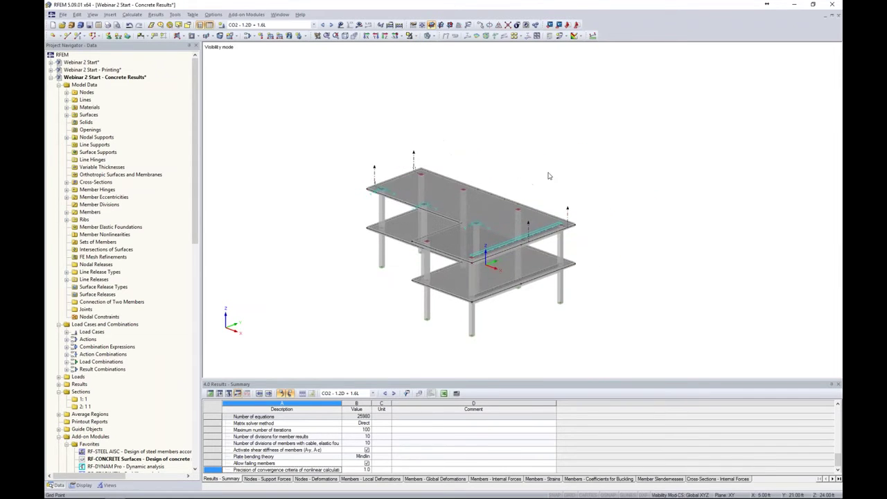
# Show the hidden objects in the background behind the isolated concrete structure
pyautogui.scroll(3, 554, 170)
pyautogui.rightClick(607, 127)
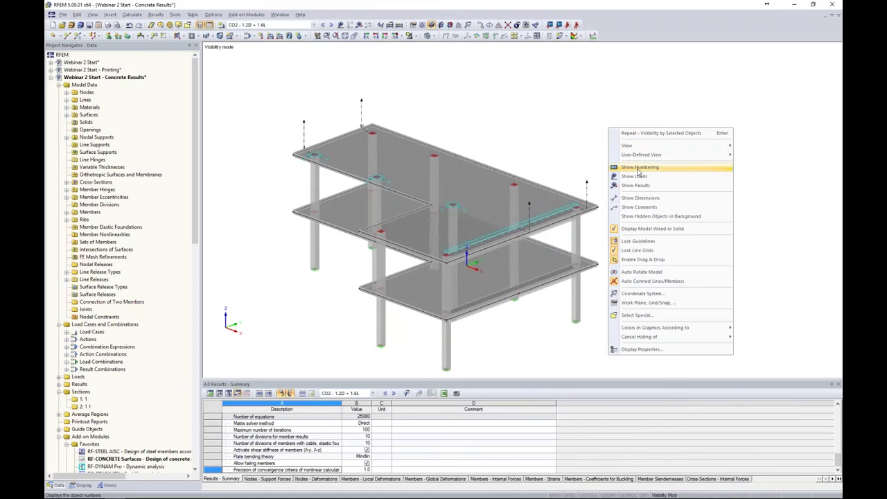
pyautogui.click(637, 217)
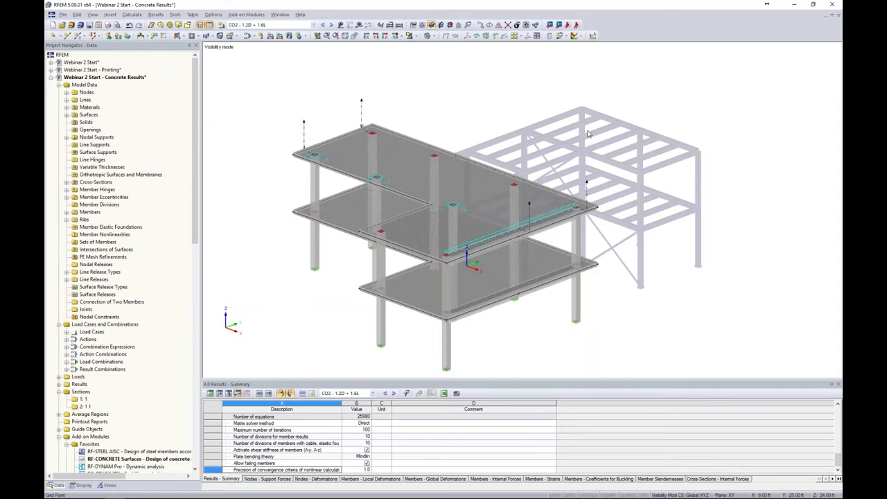
# Save the current display as a user-defined view named Concrete Structure Only
pyautogui.click(108, 485)
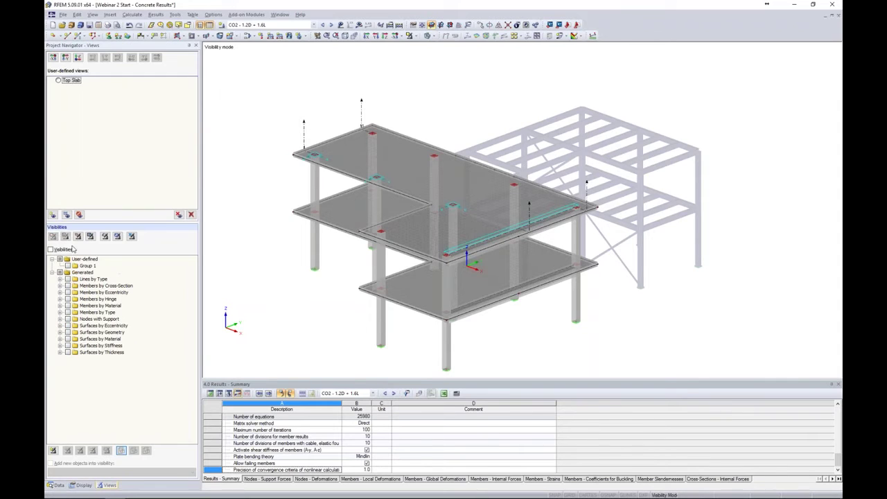
pyautogui.click(53, 216)
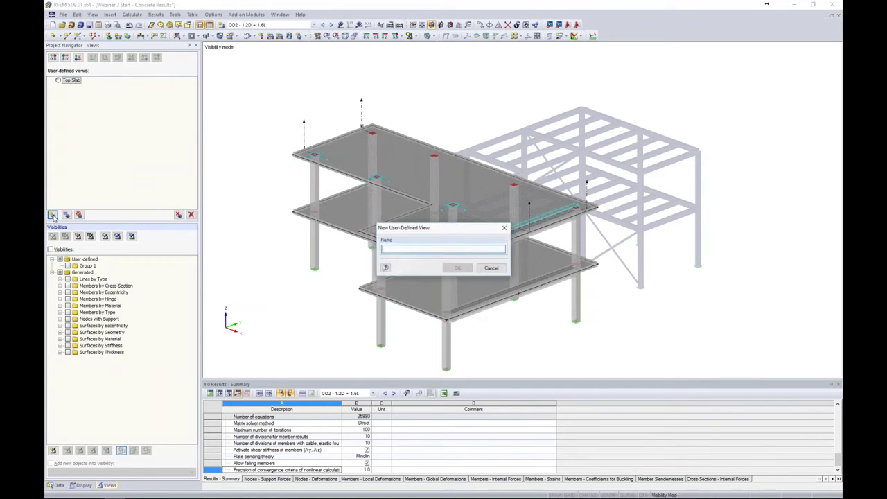
pyautogui.write('Concrete Structure Only')
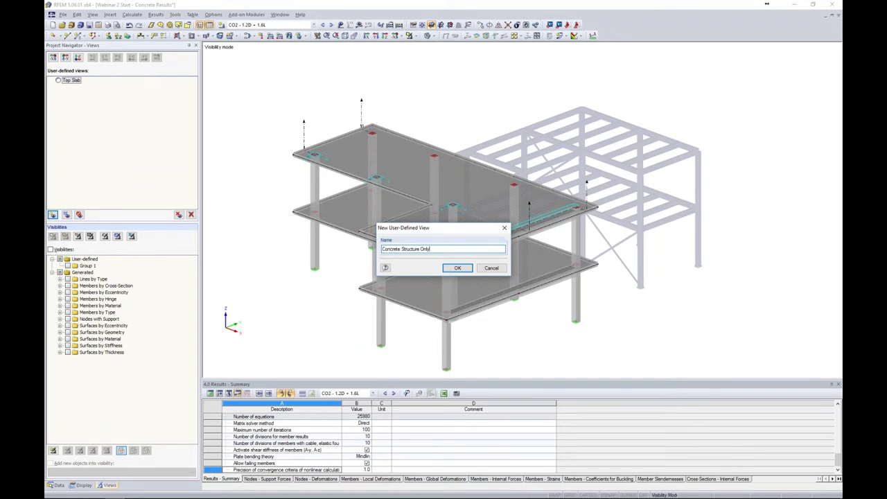
pyautogui.click(454, 269)
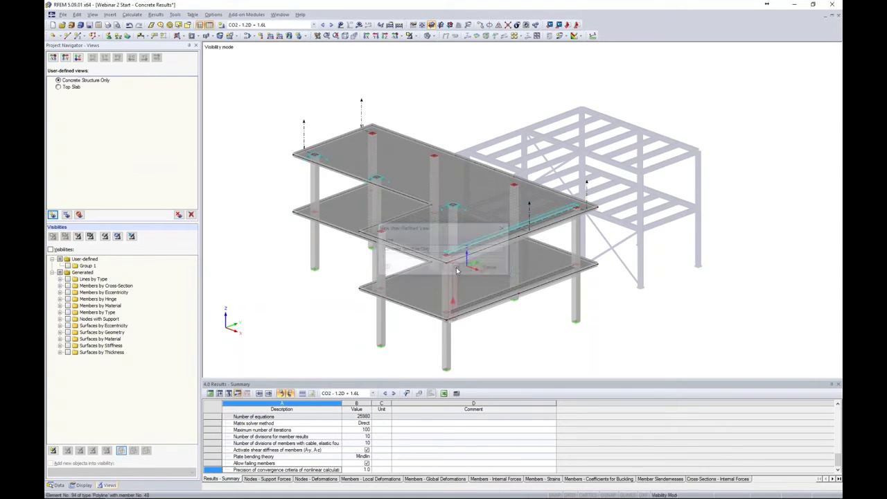
# Turn on the grid and set the work plane origin at the base of the front corner column
pyautogui.moveTo(643, 272); pyautogui.dragTo(567, 281, button='middle')
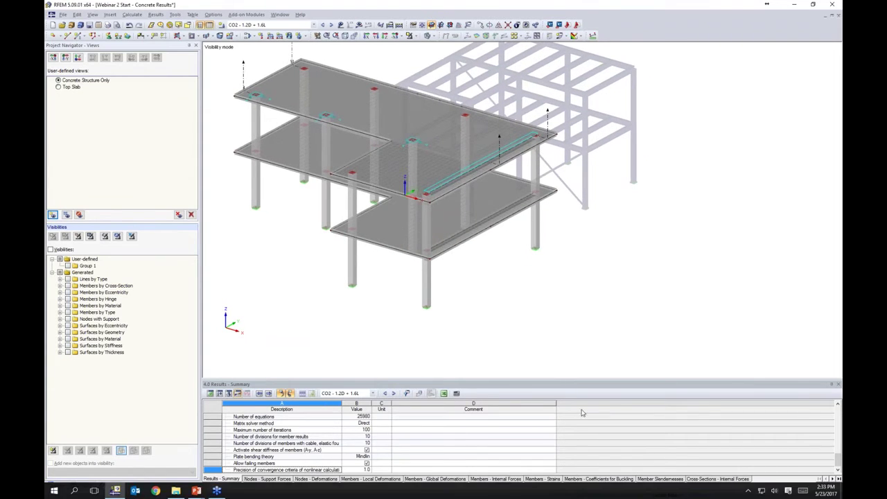
pyautogui.click(573, 494)
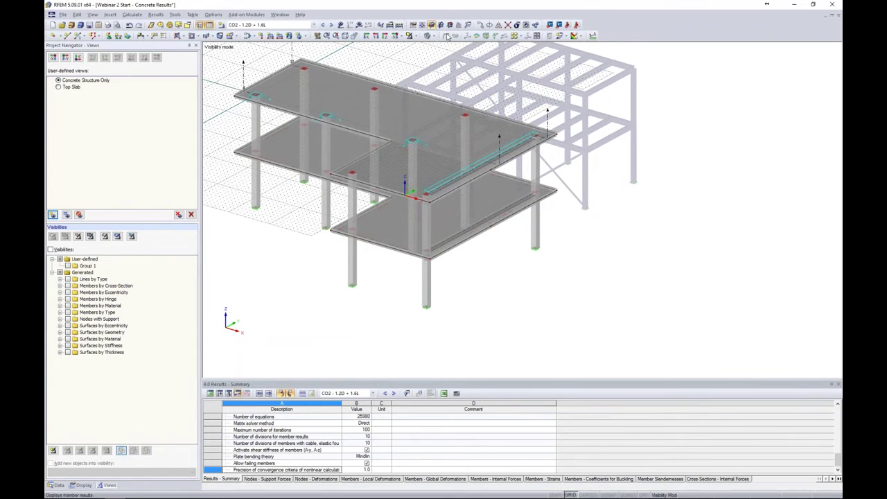
pyautogui.click(80, 37)
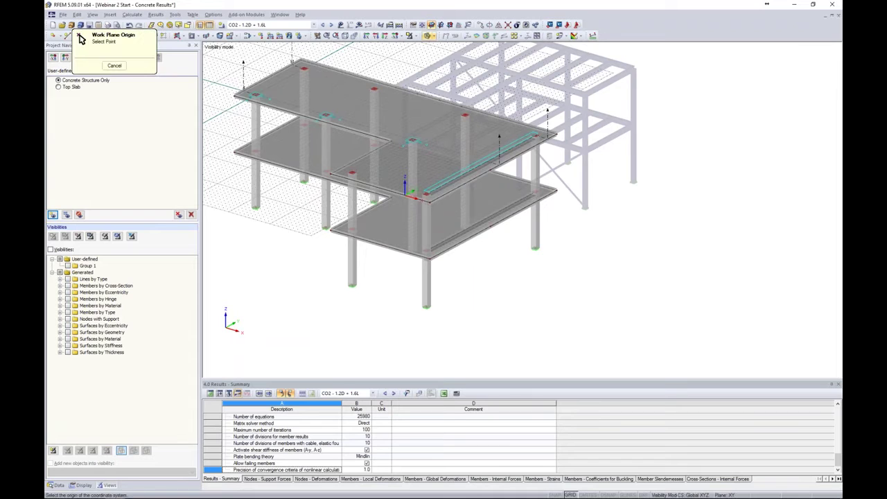
pyautogui.click(428, 305)
# Copy the front corner column along the grid to X 56 ft, Y -42 ft, accepting deletion of the existing results
pyautogui.keyDown('ctrl'); pyautogui.moveTo(624, 250); pyautogui.dragTo(481, 257, button='middle'); pyautogui.keyUp('ctrl')
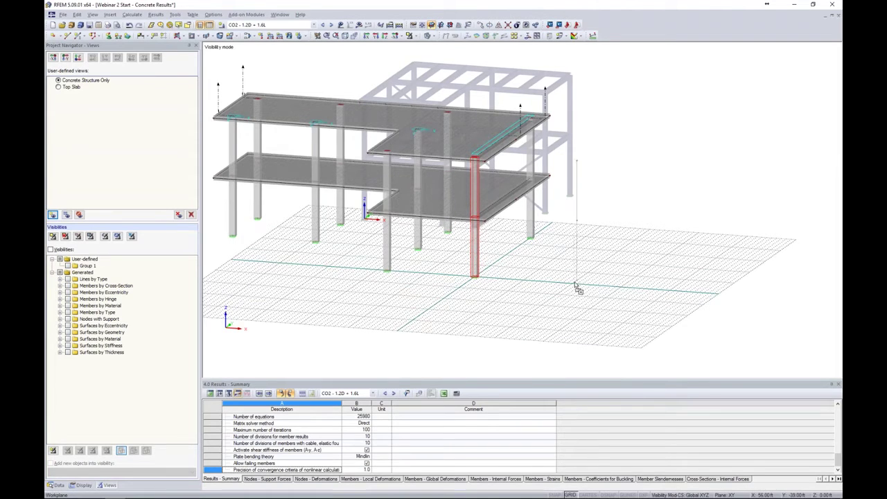
pyautogui.press('Delete')
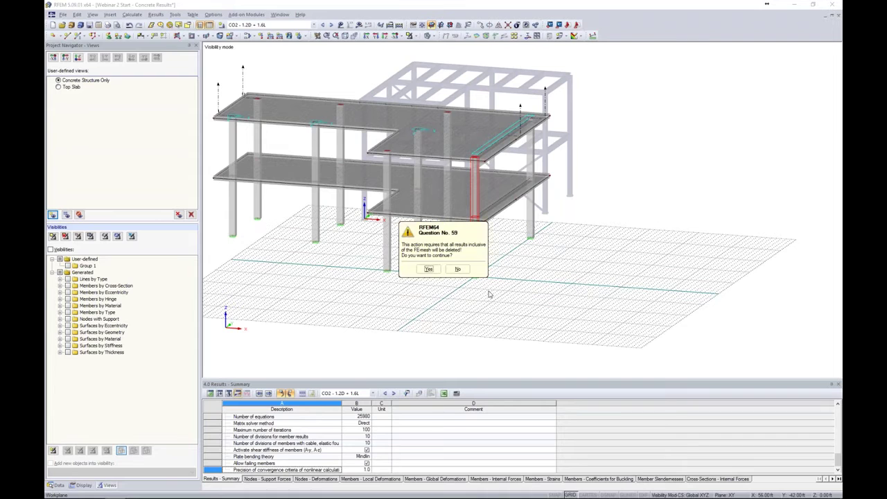
pyautogui.click(428, 269)
pyautogui.keyDown('ctrl'); pyautogui.moveTo(563, 278); pyautogui.dragTo(573, 277, button='middle'); pyautogui.keyUp('ctrl')
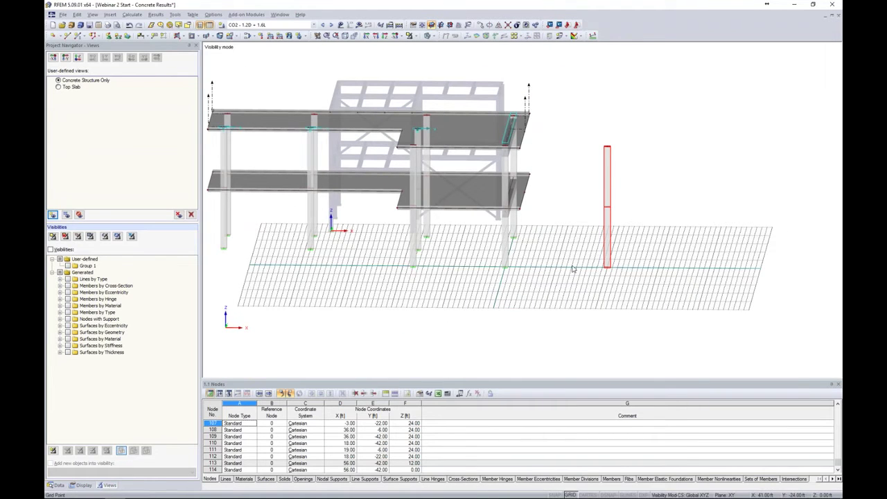
pyautogui.keyDown('ctrl'); pyautogui.moveTo(547, 281); pyautogui.dragTo(607, 277, button='middle'); pyautogui.keyUp('ctrl')
# Open the copied column's two members for editing and set their member type to Result Beam
pyautogui.click(631, 208)
pyautogui.rightClick(632, 172)
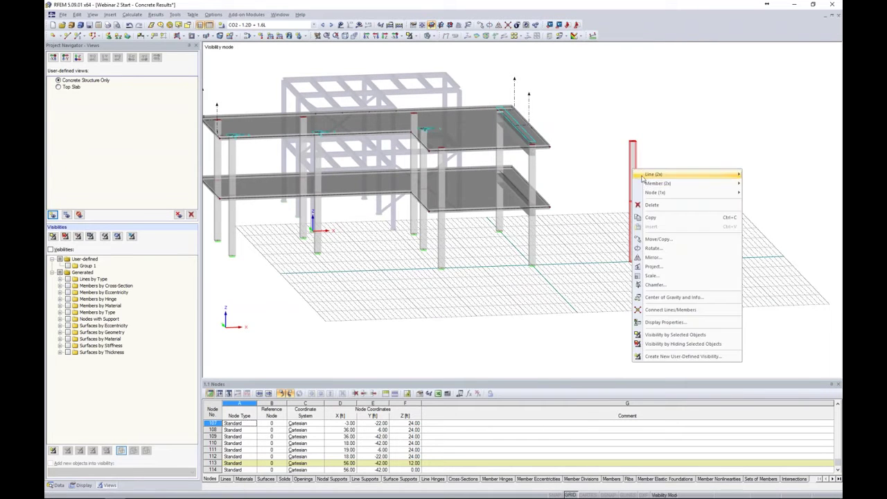
pyautogui.moveTo(665, 185)
pyautogui.click(613, 188)
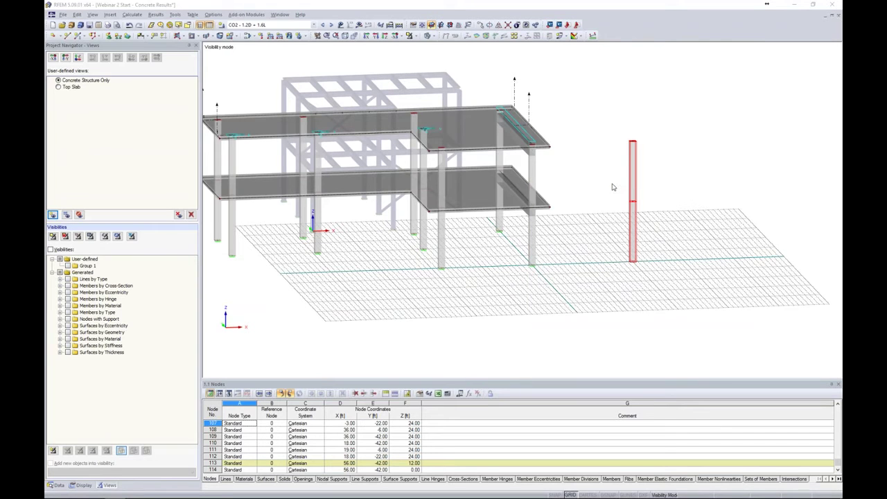
pyautogui.moveTo(504, 149); pyautogui.dragTo(440, 120)
pyautogui.click(457, 150)
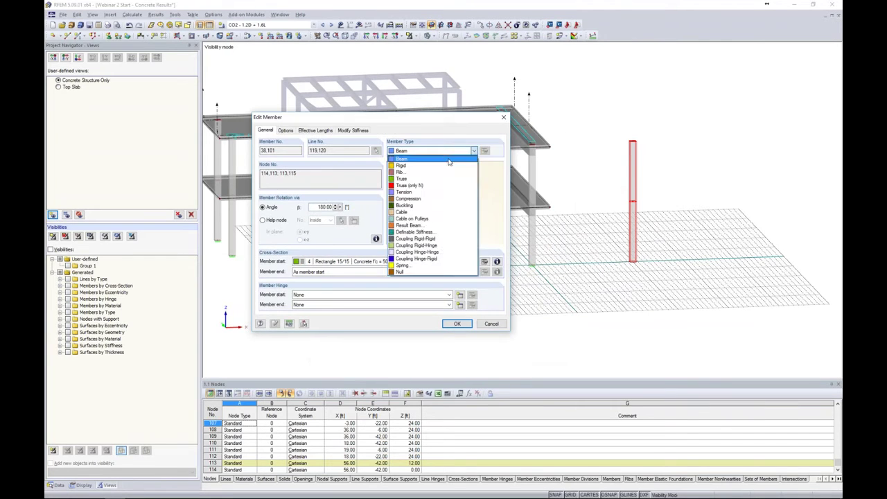
pyautogui.click(413, 227)
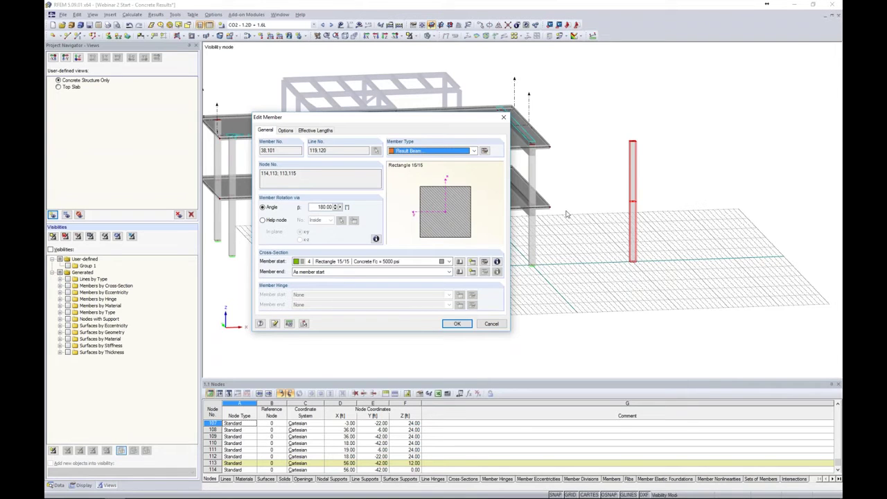
# Open the Result Beam parameters, review the cuboid and cylinder options, and set stress integration to From listed including objects
pyautogui.click(485, 151)
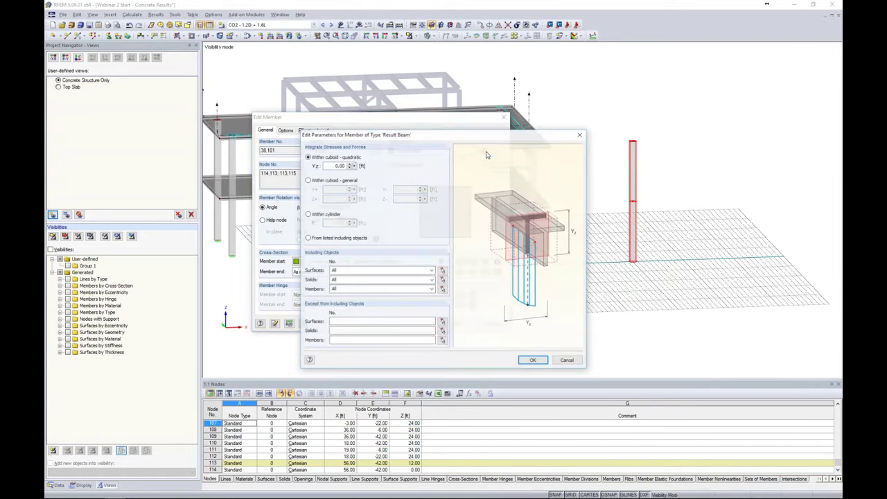
pyautogui.moveTo(490, 139); pyautogui.dragTo(496, 128)
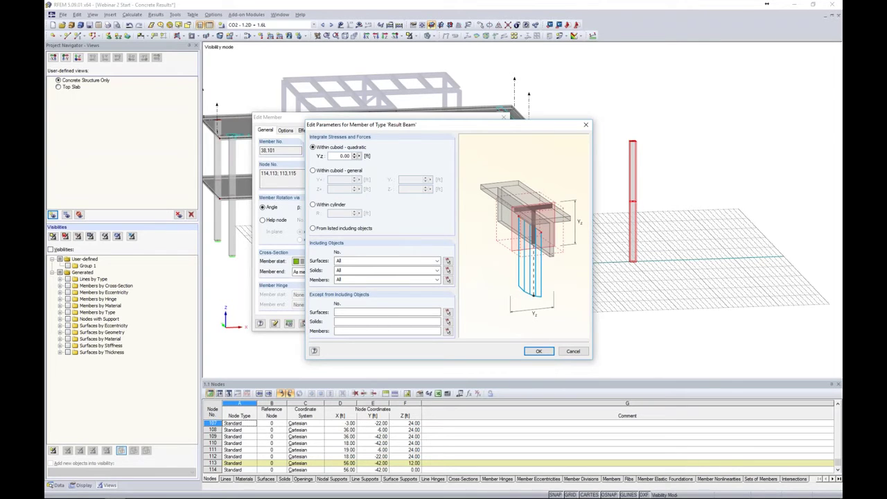
pyautogui.click(315, 171)
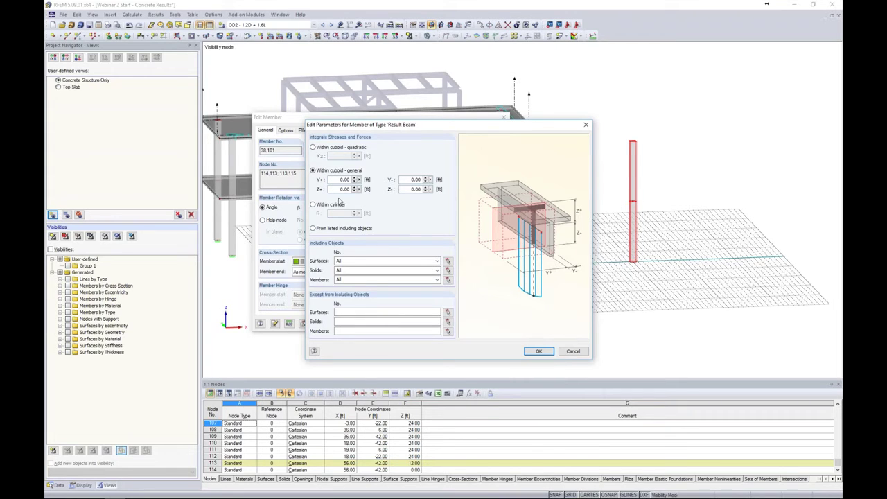
pyautogui.click(314, 205)
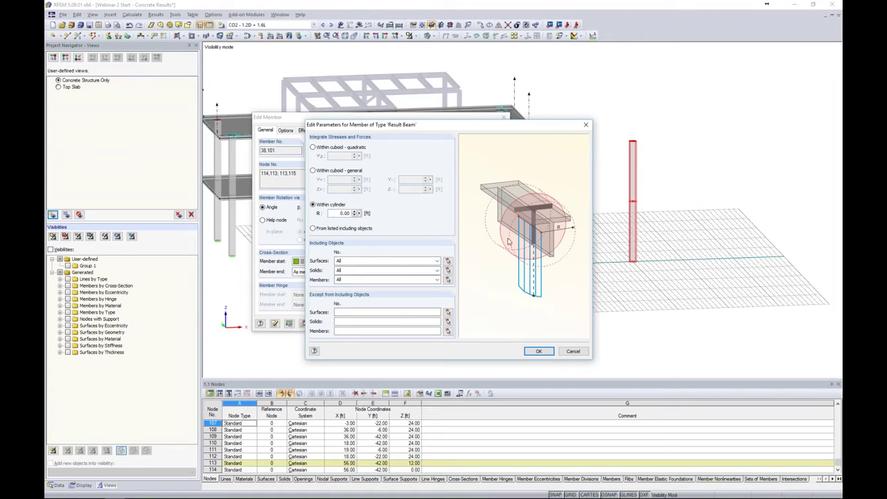
pyautogui.click(312, 229)
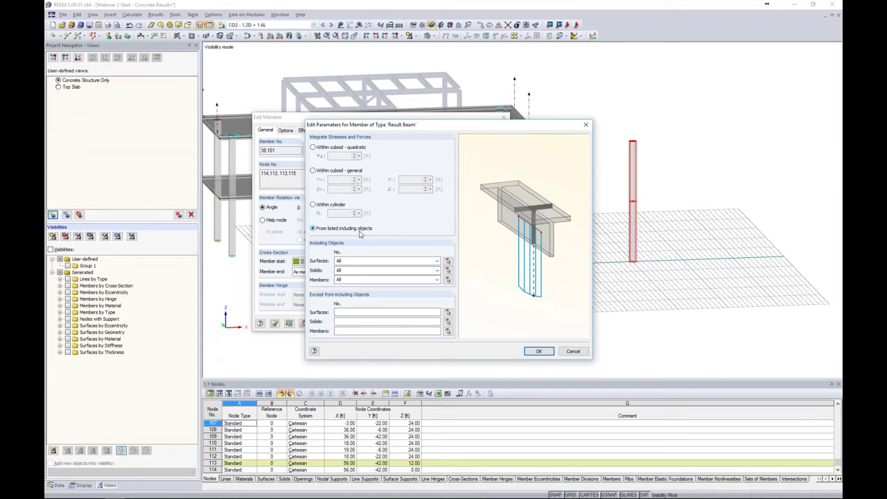
# Include both slab surfaces, 1 and 2, in the result beam's integration and set the included solids to None
pyautogui.click(447, 262)
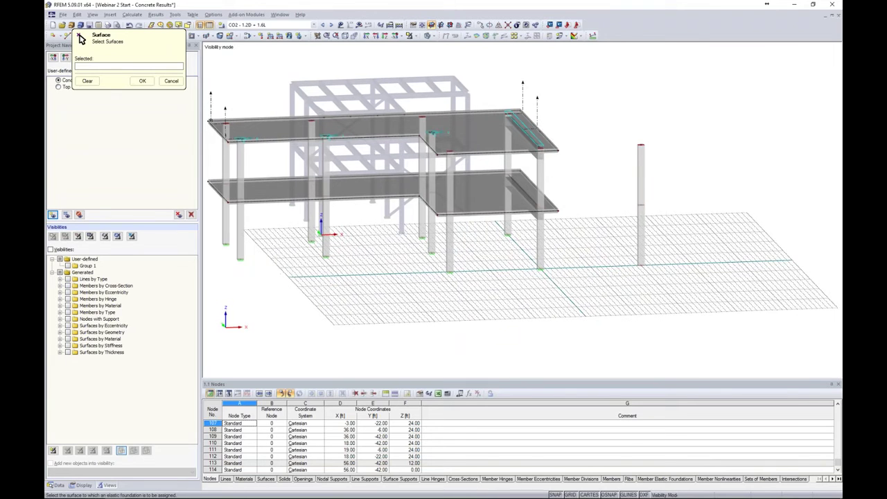
pyautogui.moveTo(615, 313); pyautogui.dragTo(238, 70)
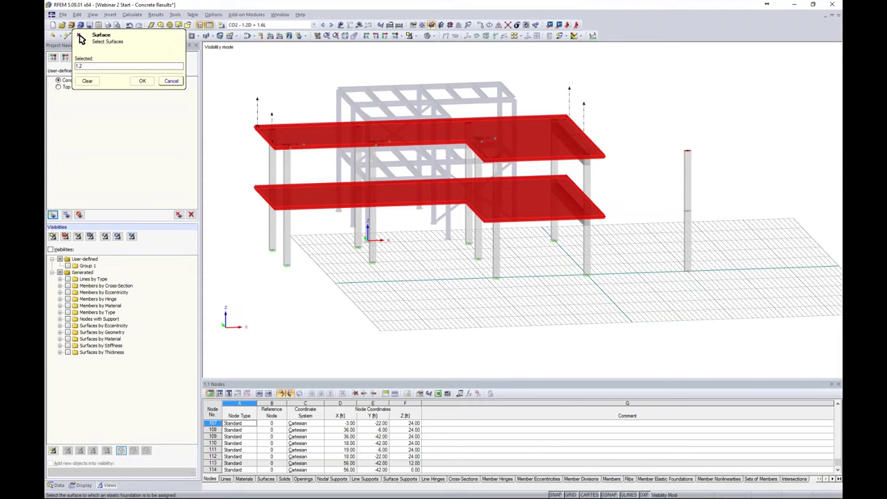
pyautogui.click(142, 81)
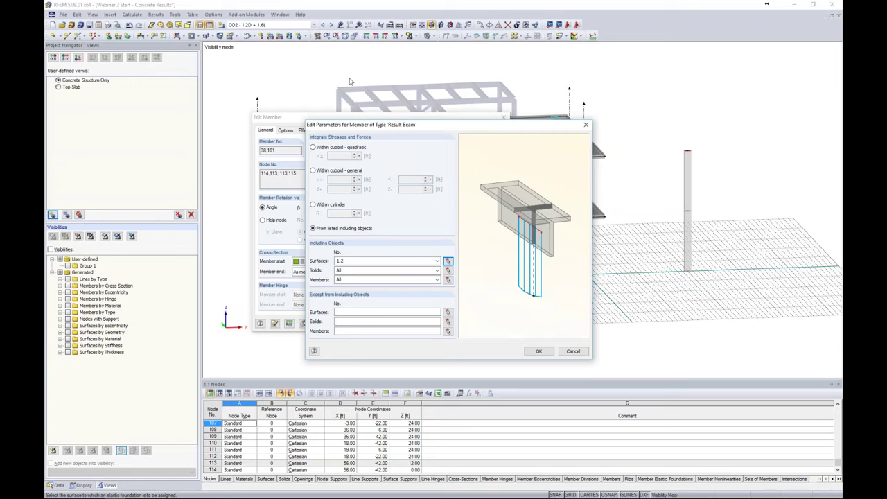
pyautogui.click(437, 270)
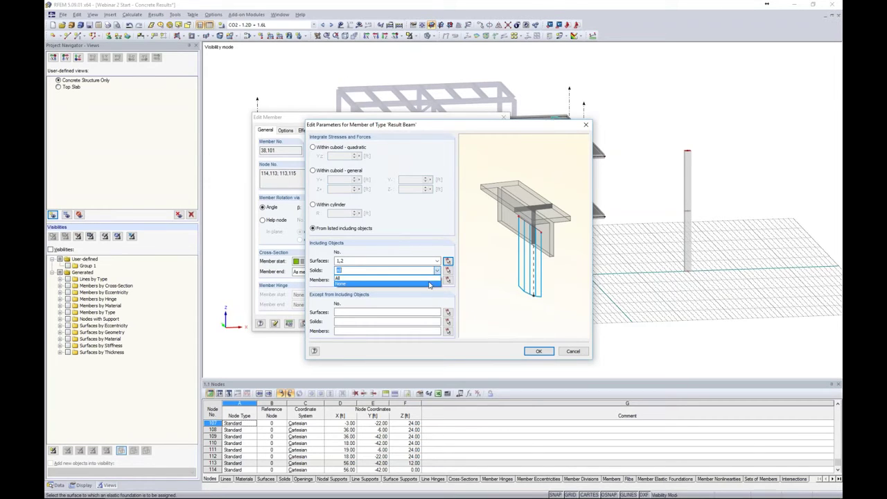
pyautogui.click(430, 284)
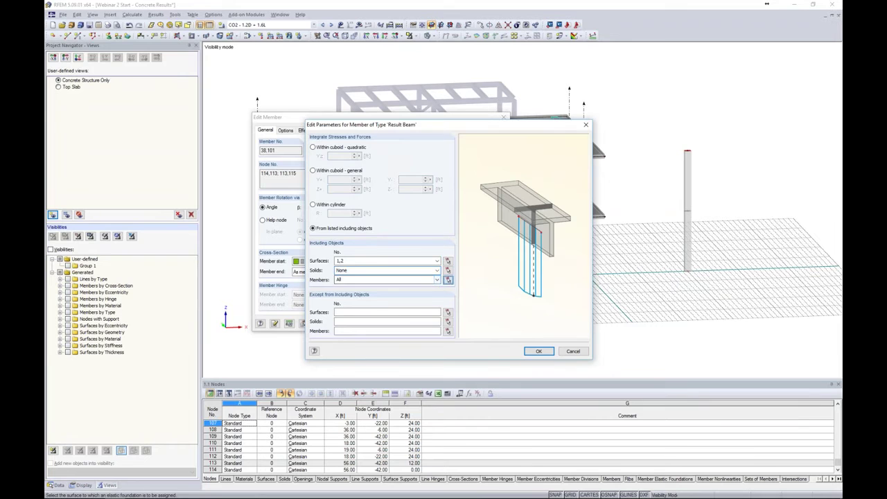
# Include all members of the concrete structure except the copied column in the result beam's integration, and apply the member settings
pyautogui.click(448, 279)
pyautogui.moveTo(623, 309); pyautogui.dragTo(236, 66)
pyautogui.click(142, 80)
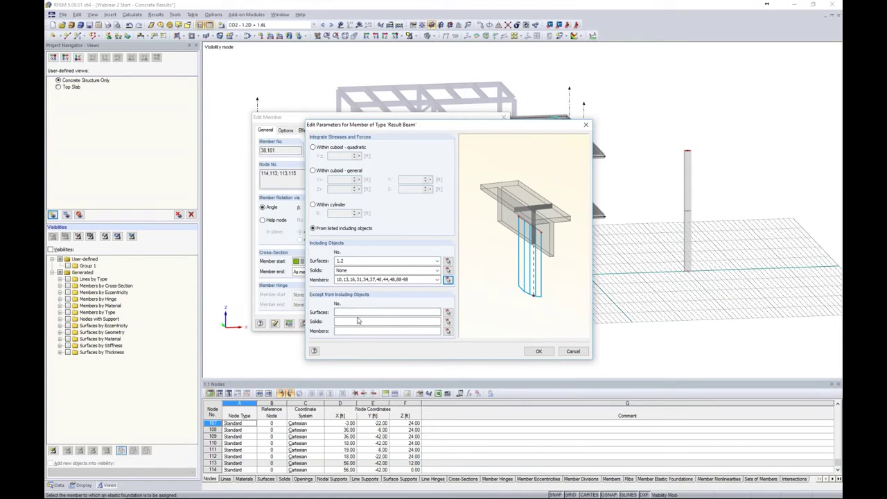
pyautogui.click(538, 351)
pyautogui.click(457, 323)
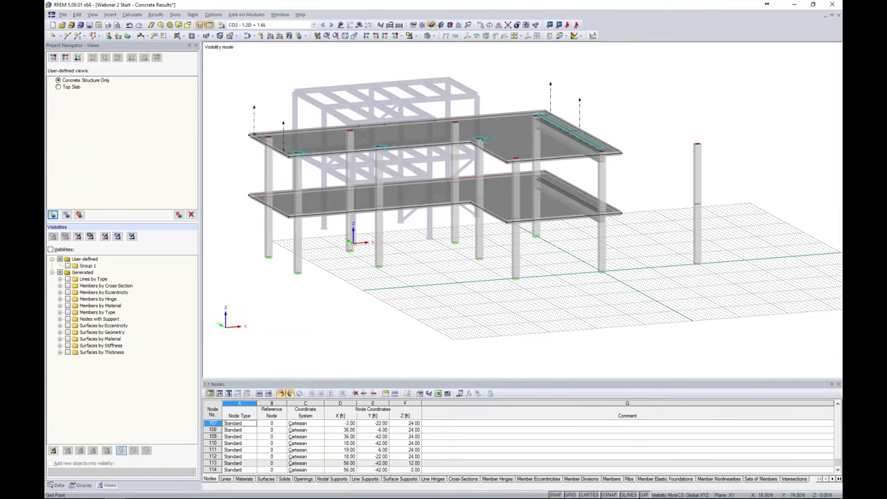
# Switch to load combination CO3 - 1.2D + L + W and view its loads on the structure before hiding them
pyautogui.click(313, 25)
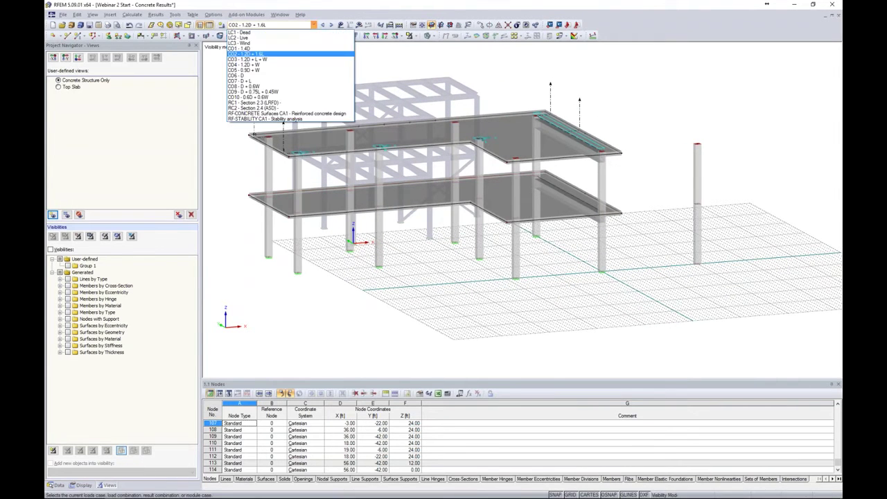
pyautogui.click(300, 60)
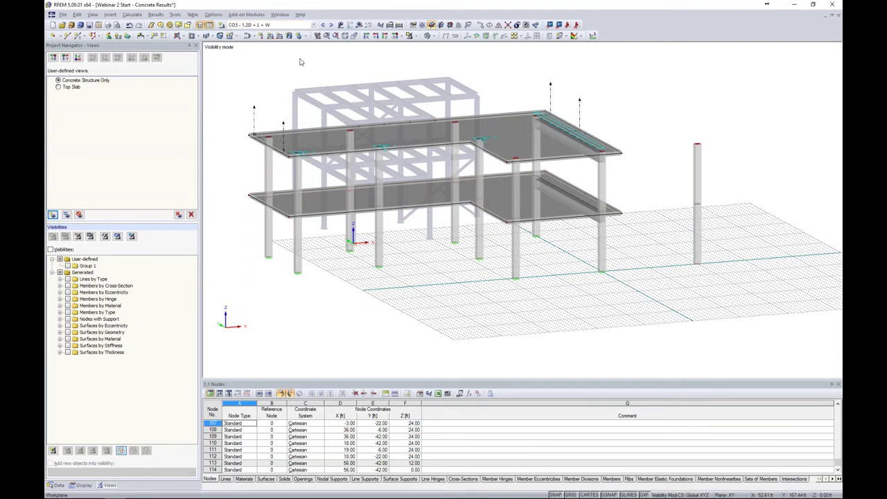
pyautogui.click(341, 24)
pyautogui.keyDown('ctrl'); pyautogui.moveTo(485, 250); pyautogui.dragTo(554, 251, button='middle'); pyautogui.keyUp('ctrl')
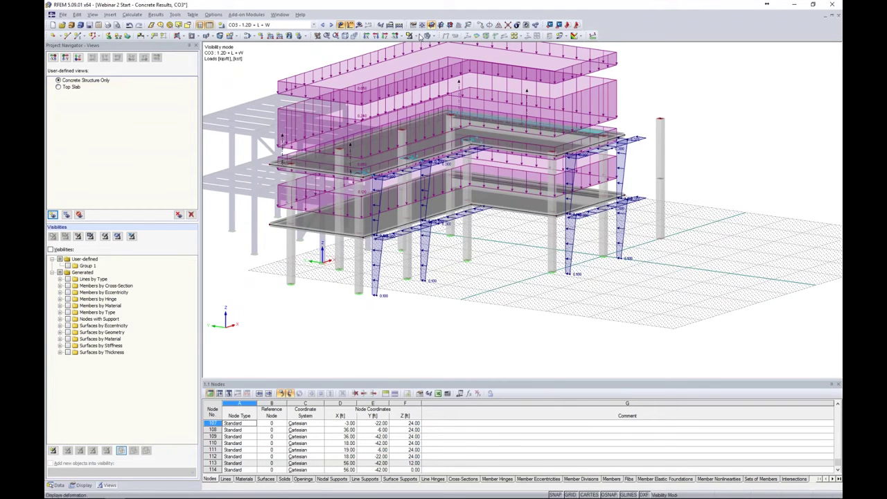
pyautogui.click(341, 24)
# Calculate load combination CO3 and show its member results on the structure and result beam
pyautogui.click(359, 25)
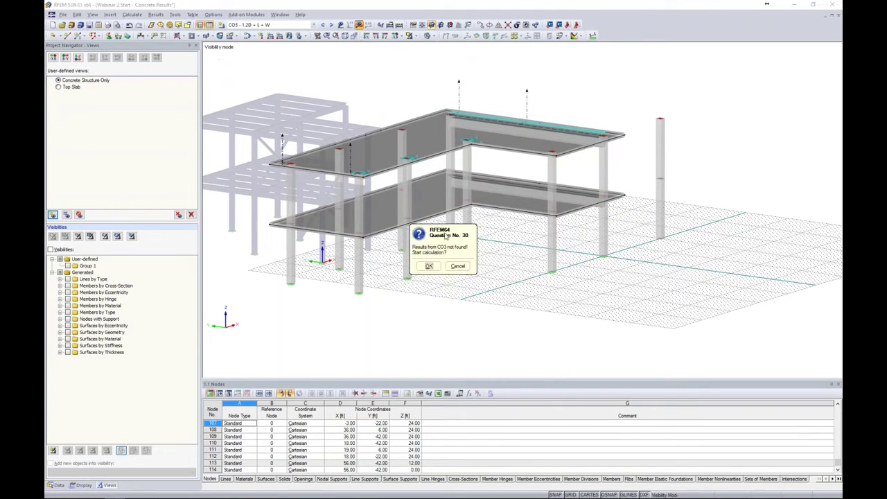
pyautogui.click(421, 263)
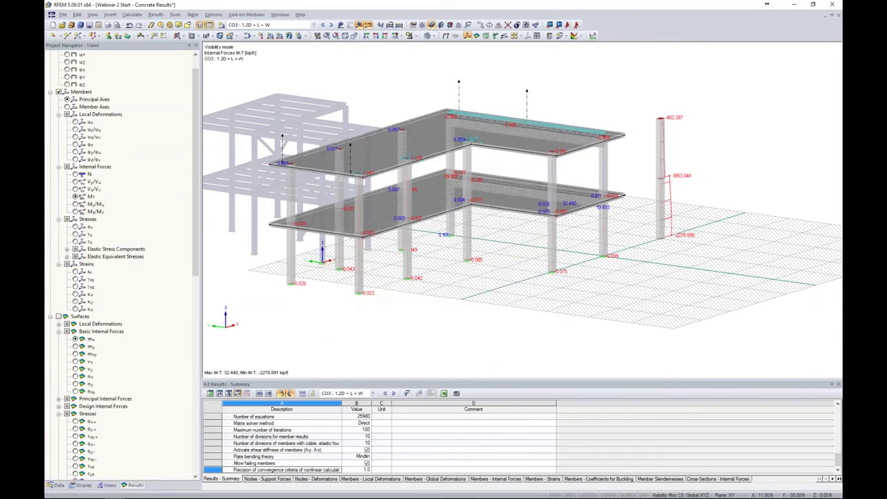
pyautogui.moveTo(644, 289); pyautogui.dragTo(640, 210, button='middle')
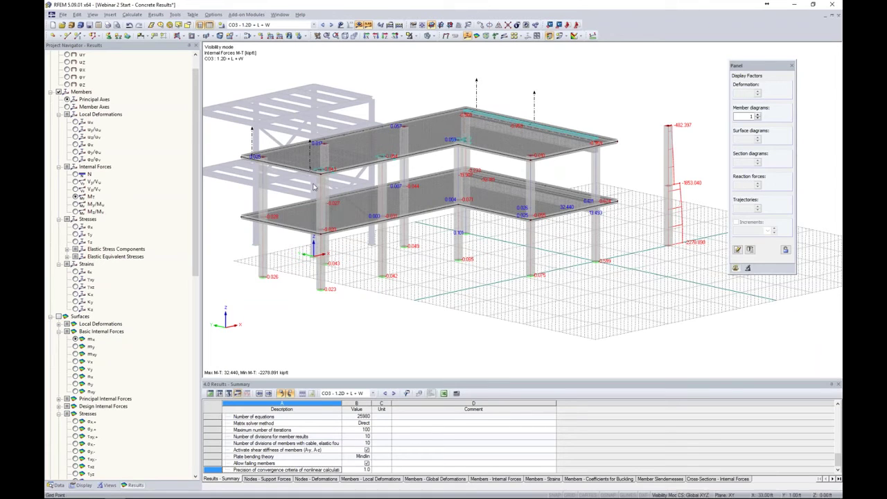
# Display the members' Vy/Vu shear force diagrams and turn off the work plane grid
pyautogui.click(76, 183)
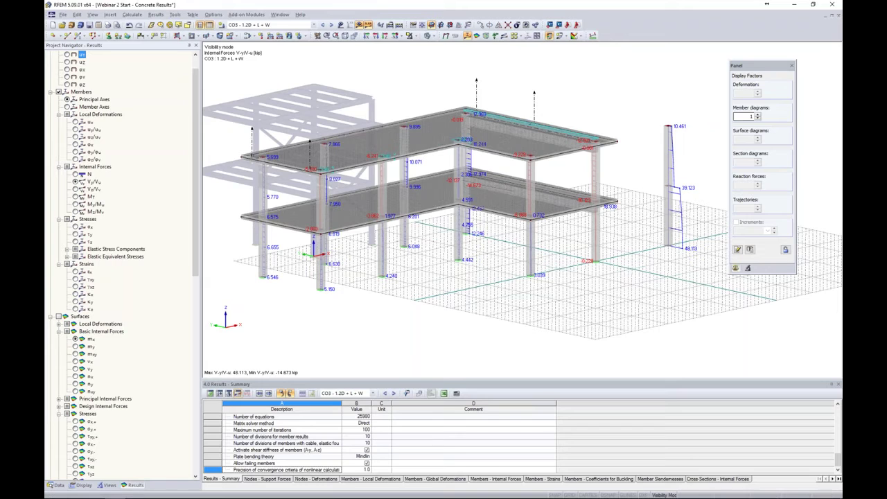
pyautogui.moveTo(768, 71); pyautogui.dragTo(787, 64)
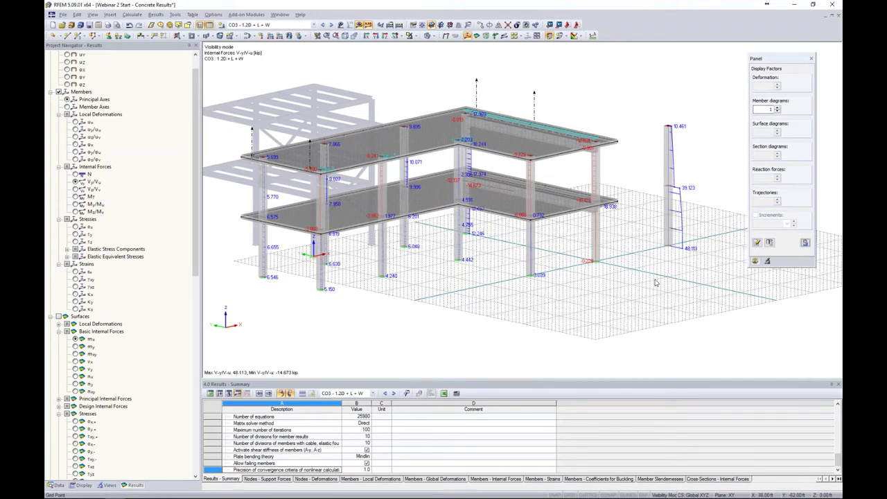
pyautogui.click(570, 494)
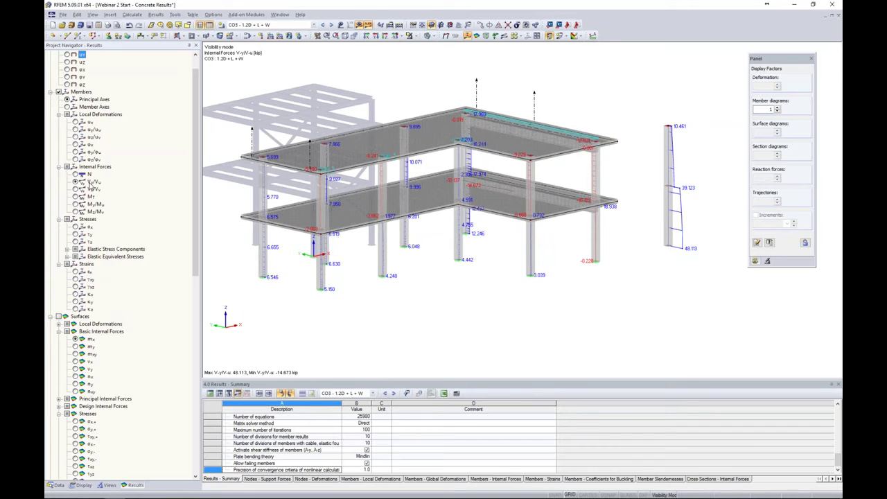
# Show the members' local axis systems to check the result beam's shear direction, and hide them again
pyautogui.rightClick(667, 223)
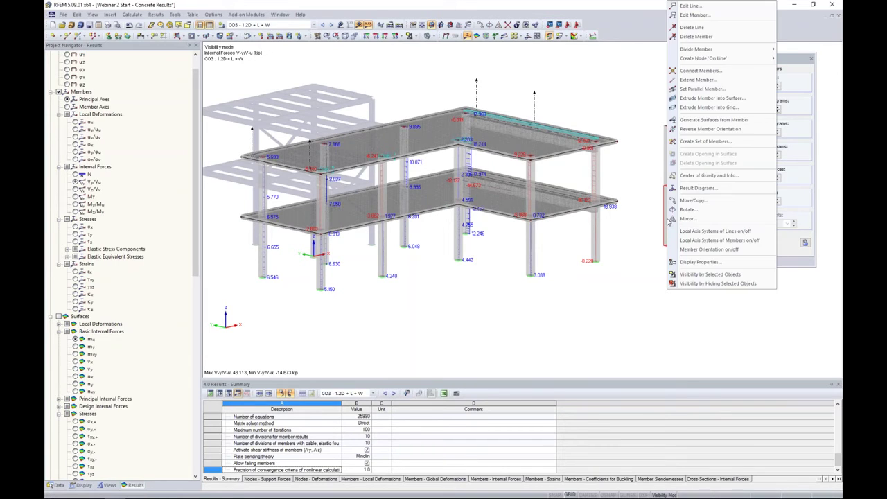
pyautogui.click(681, 240)
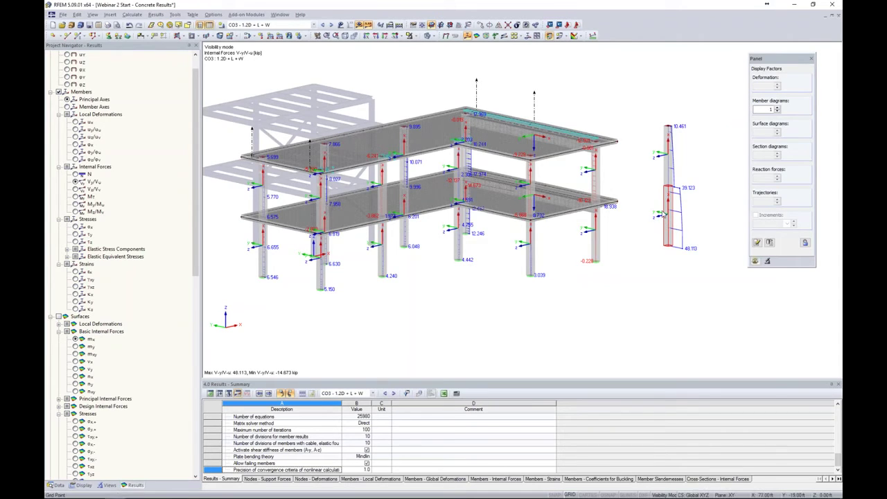
pyautogui.rightClick(670, 210)
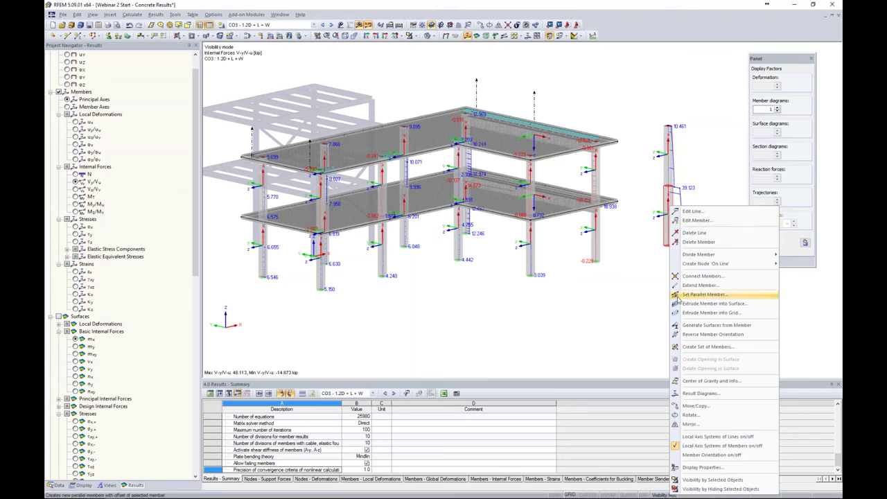
pyautogui.click(721, 446)
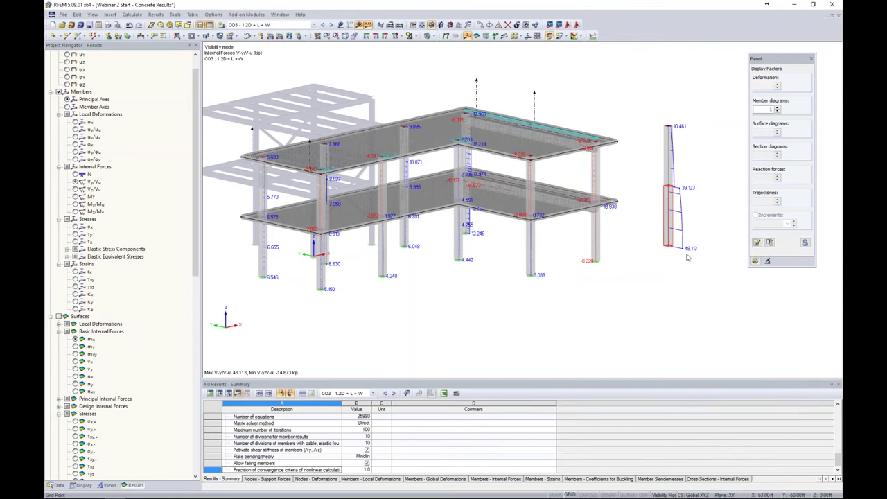
# Display the member shear forces Vz and the axial forces N, and examine their diagrams on the concrete frame
pyautogui.scroll(3, 686, 220)
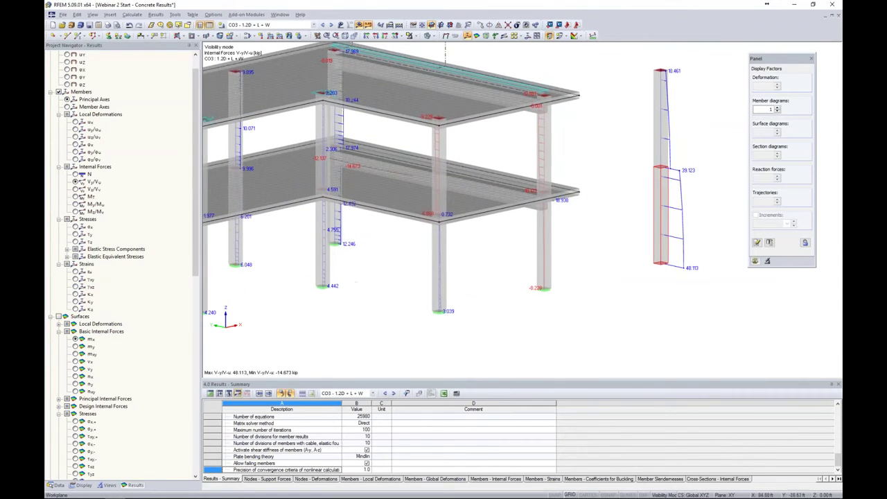
pyautogui.moveTo(693, 56); pyautogui.dragTo(693, 78, button='middle')
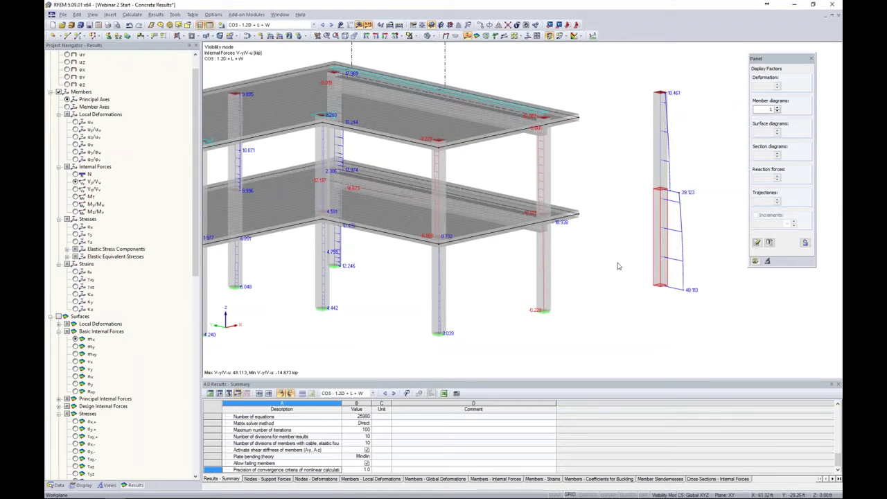
pyautogui.keyDown('ctrl'); pyautogui.moveTo(622, 264); pyautogui.dragTo(629, 252, button='middle'); pyautogui.keyUp('ctrl')
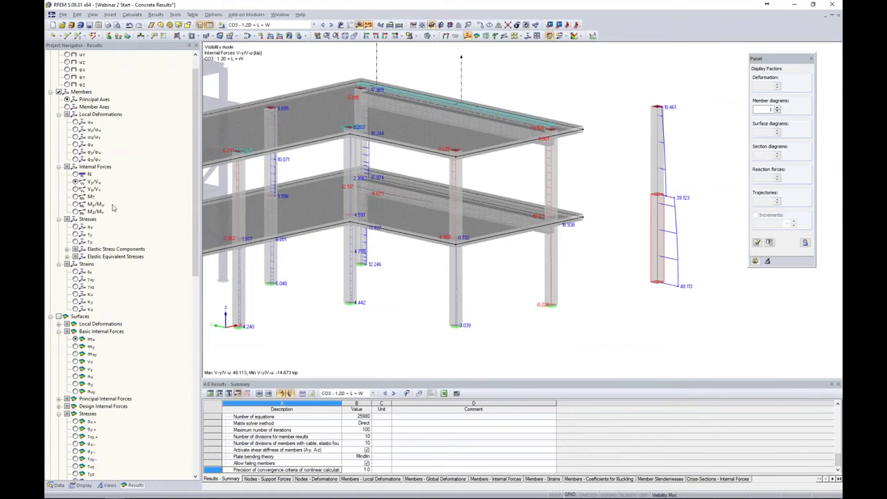
pyautogui.click(76, 189)
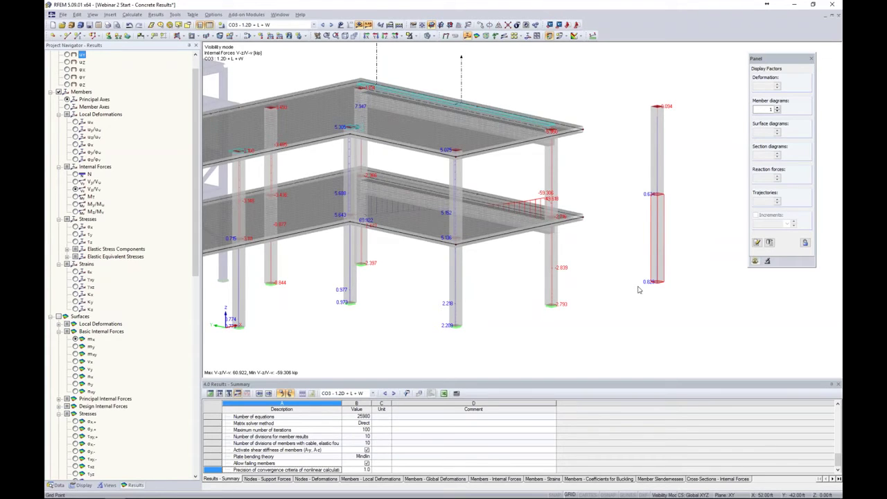
pyautogui.keyDown('ctrl'); pyautogui.moveTo(640, 287); pyautogui.dragTo(575, 281, button='middle'); pyautogui.keyUp('ctrl')
pyautogui.click(75, 174)
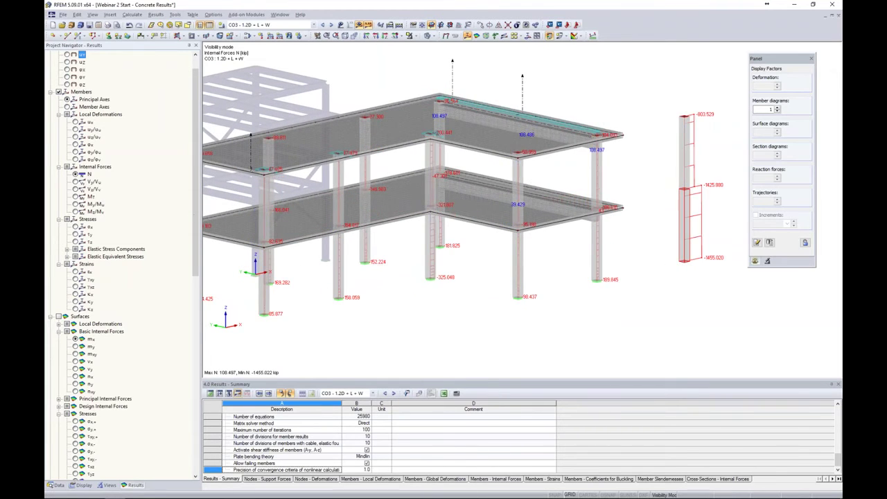
pyautogui.keyDown('ctrl'); pyautogui.moveTo(640, 242); pyautogui.dragTo(624, 236, button='middle'); pyautogui.keyUp('ctrl')
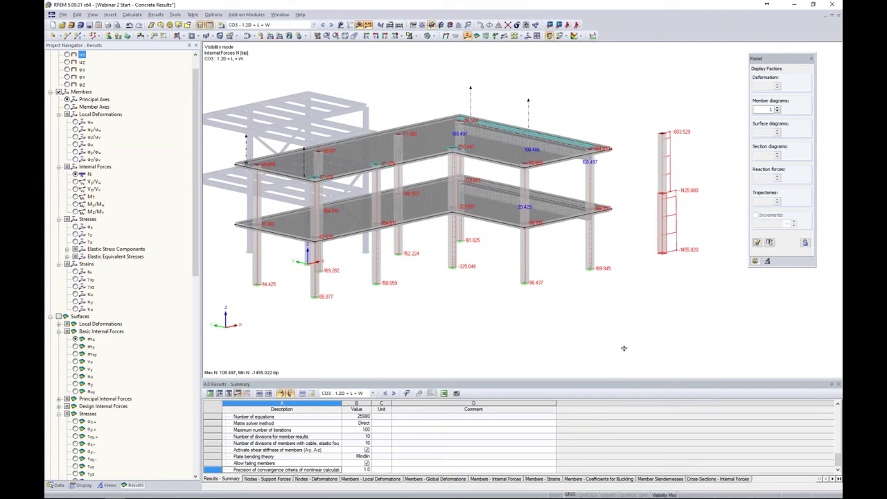
# Enlarge the results table, review the CO3 summary of loads, support forces and displacements, and shrink the table again
pyautogui.moveTo(624, 308); pyautogui.dragTo(624, 311)
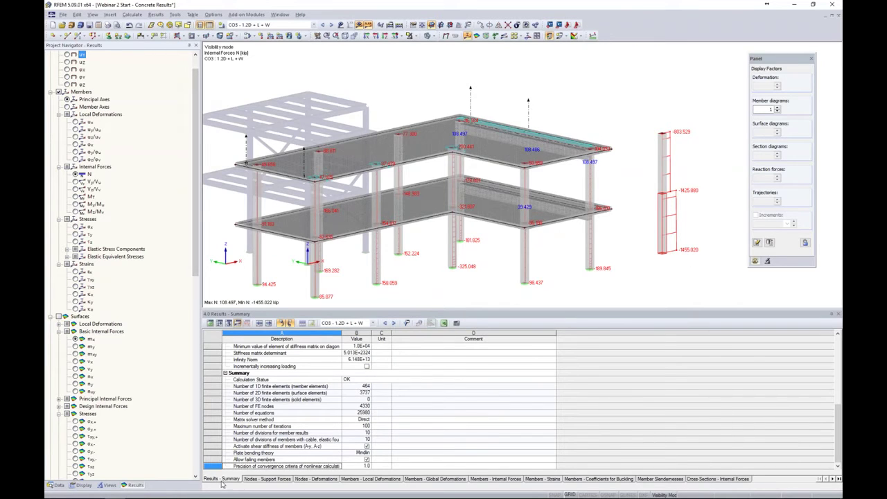
pyautogui.scroll(-7, 246, 393)
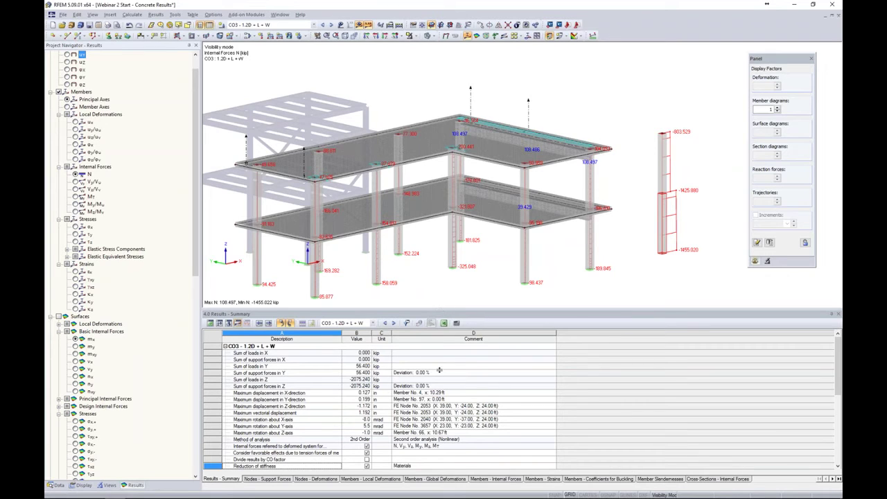
pyautogui.moveTo(439, 370); pyautogui.dragTo(439, 372)
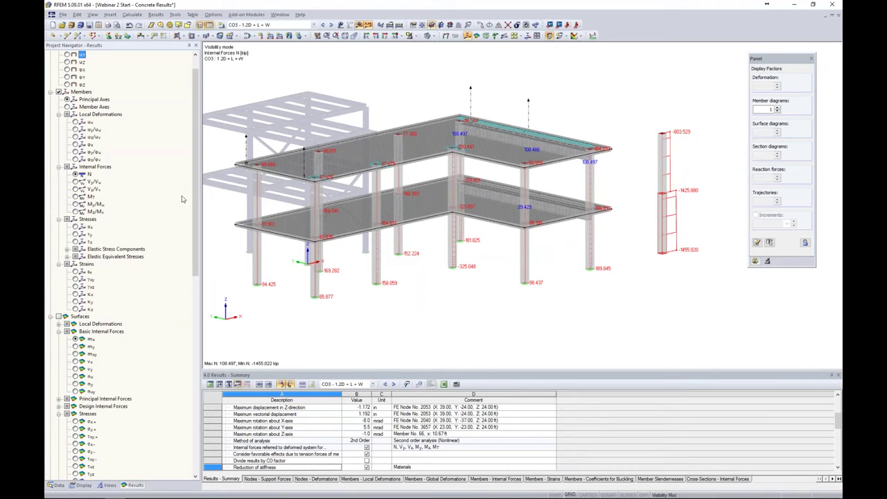
# Compare the members' Vz shear and My moment diagrams and return to the axial force N display
pyautogui.click(75, 189)
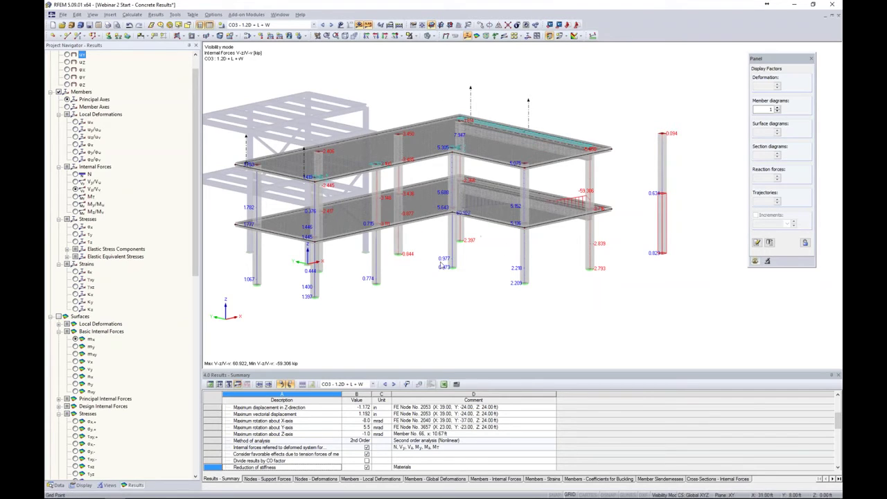
pyautogui.click(75, 204)
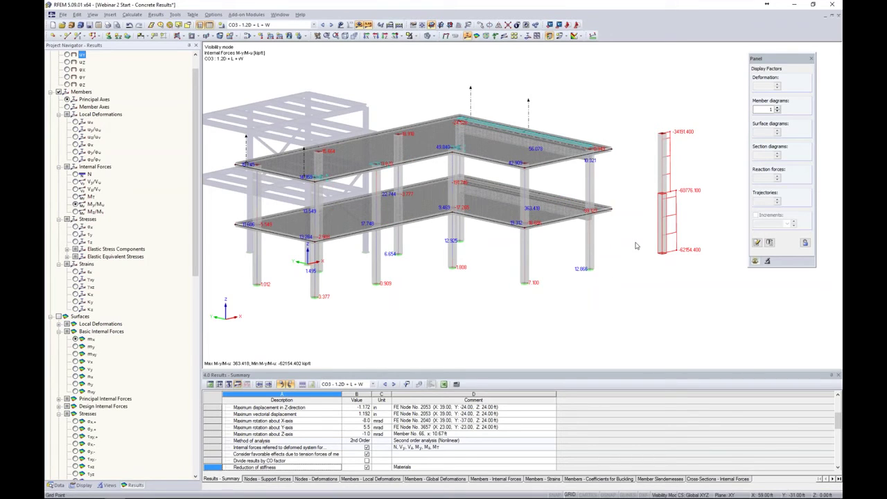
pyautogui.click(77, 174)
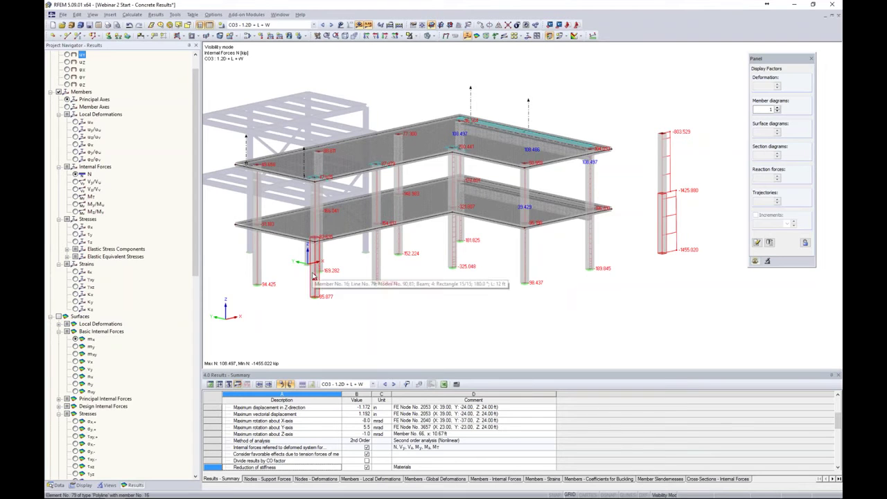
# Switch to the presentation, show the Result Beams slide, and return to the structural model in RFEM
pyautogui.hotkey('alt', 'Tab')
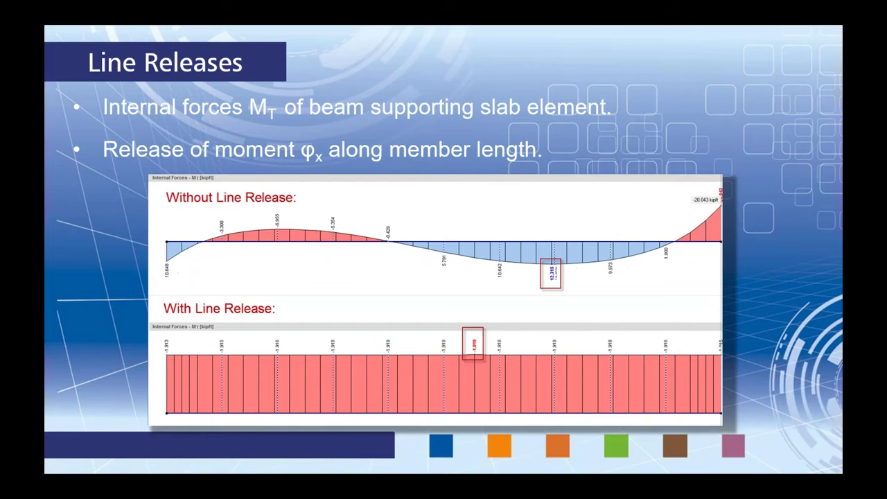
pyautogui.press('Right')
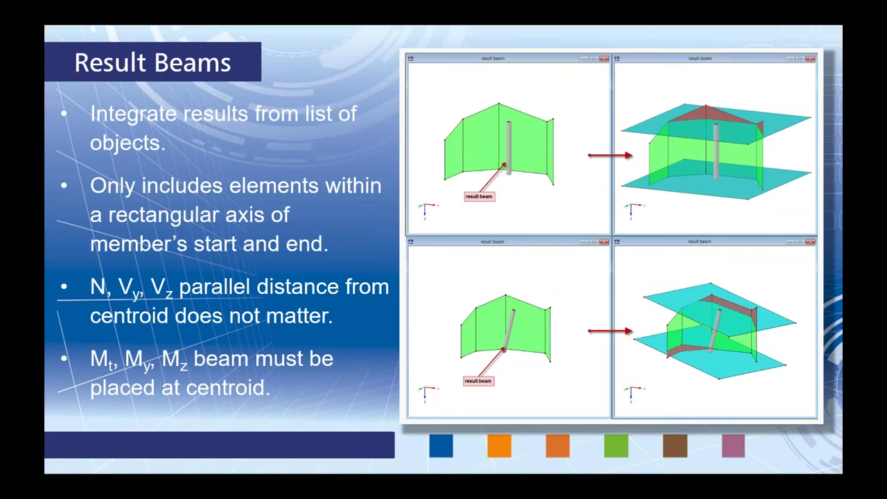
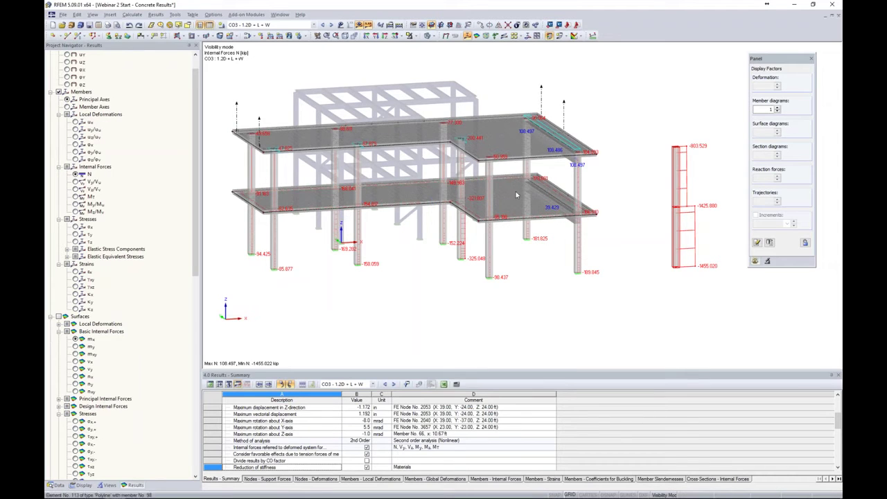
pyautogui.hotkey('alt', 'Tab')
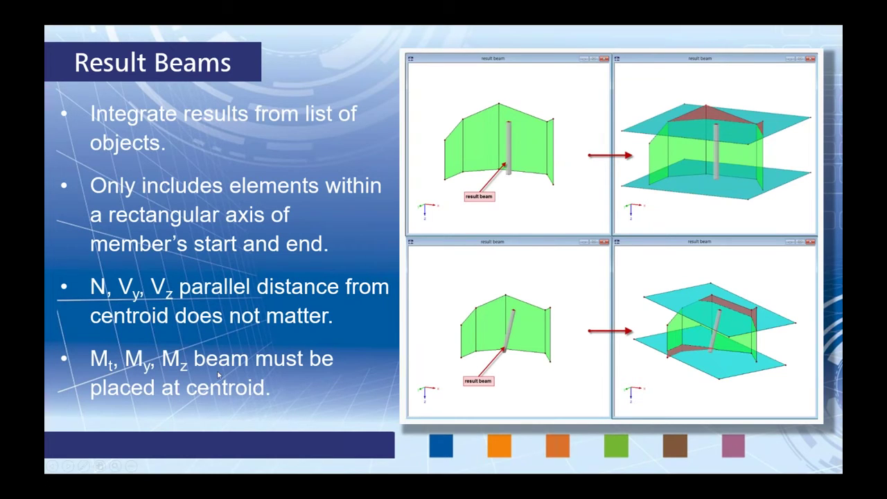
pyautogui.hotkey('alt', 'Tab')
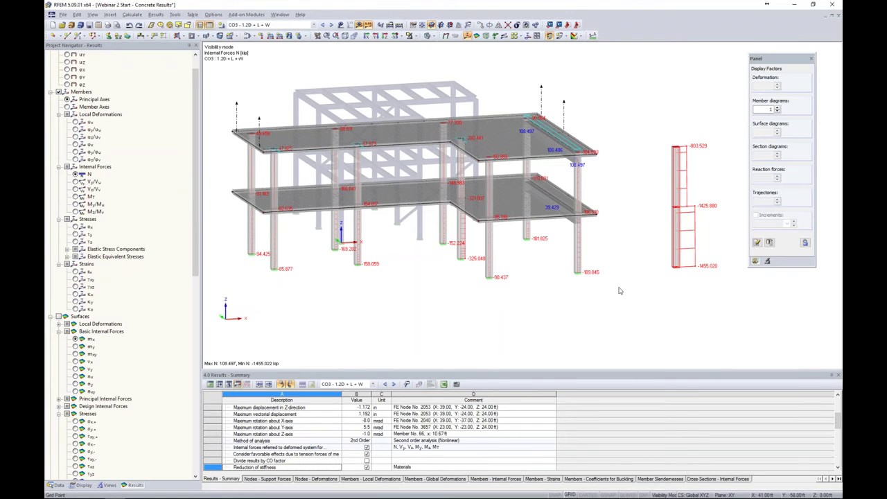
# Isolate the upper concrete floor by activating the saved Top Slab view
pyautogui.rightClick(592, 297)
pyautogui.click(603, 313)
pyautogui.keyDown('ctrl'); pyautogui.moveTo(622, 303); pyautogui.dragTo(368, 307, button='middle'); pyautogui.keyUp('ctrl')
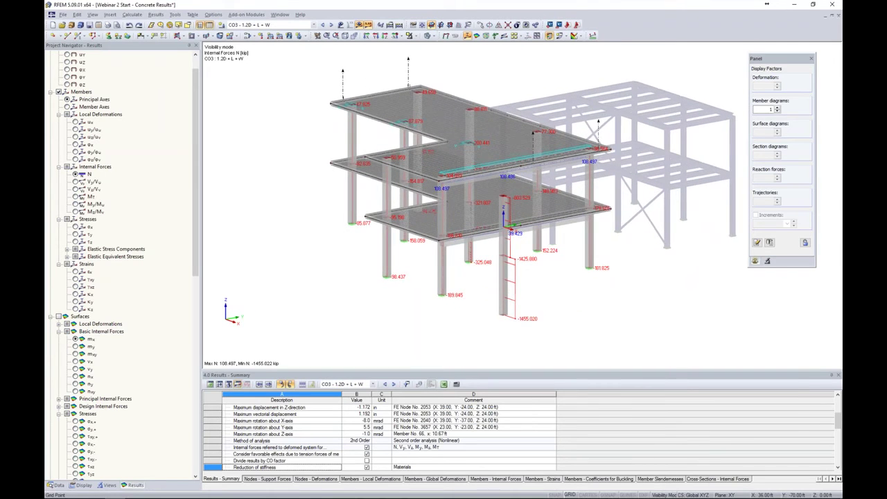
pyautogui.scroll(3, 446, 132)
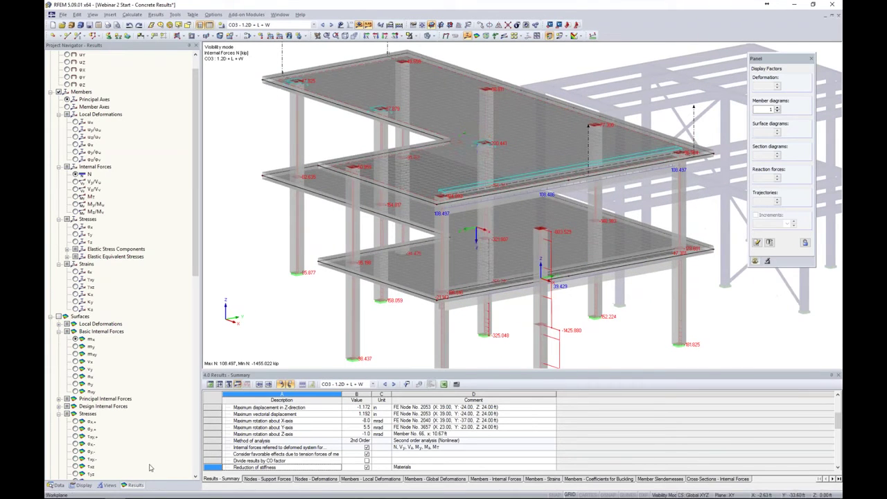
pyautogui.click(109, 485)
pyautogui.click(58, 87)
pyautogui.moveTo(520, 103); pyautogui.dragTo(584, 93, button='middle')
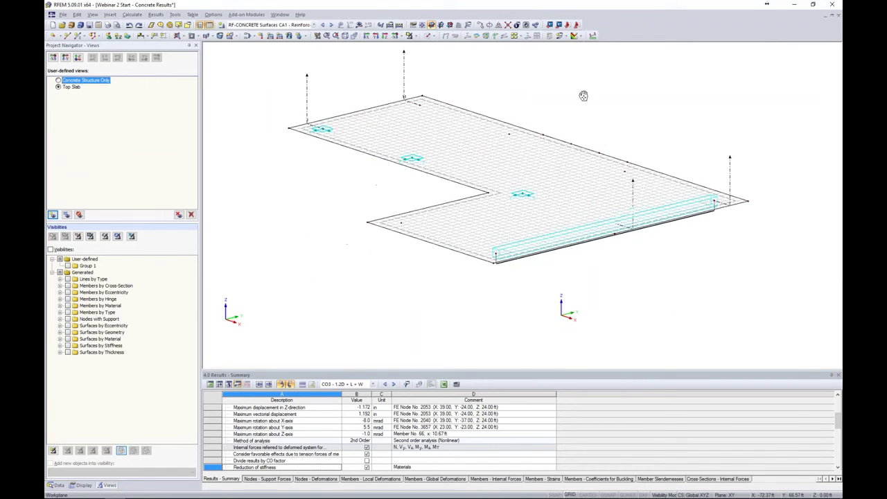
pyautogui.click(374, 118)
pyautogui.press('Escape')
pyautogui.click(245, 113)
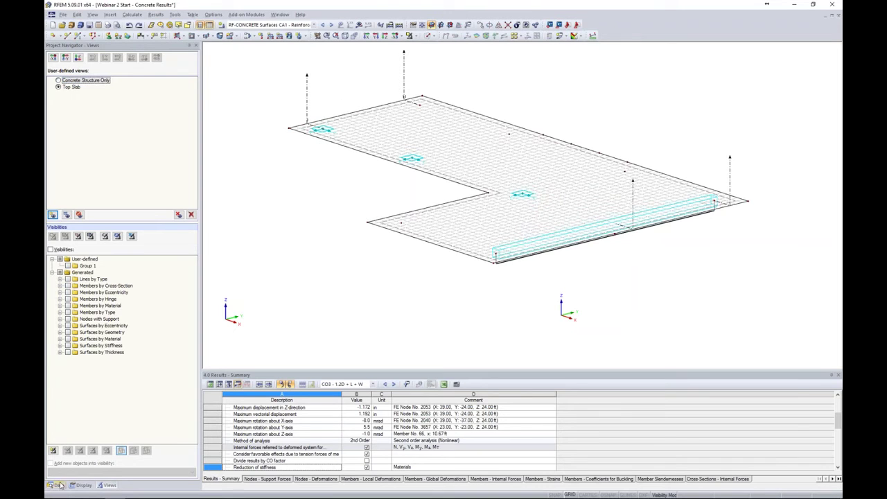
# Start a new member and set its member type to Result Beam
pyautogui.click(58, 485)
pyautogui.click(80, 39)
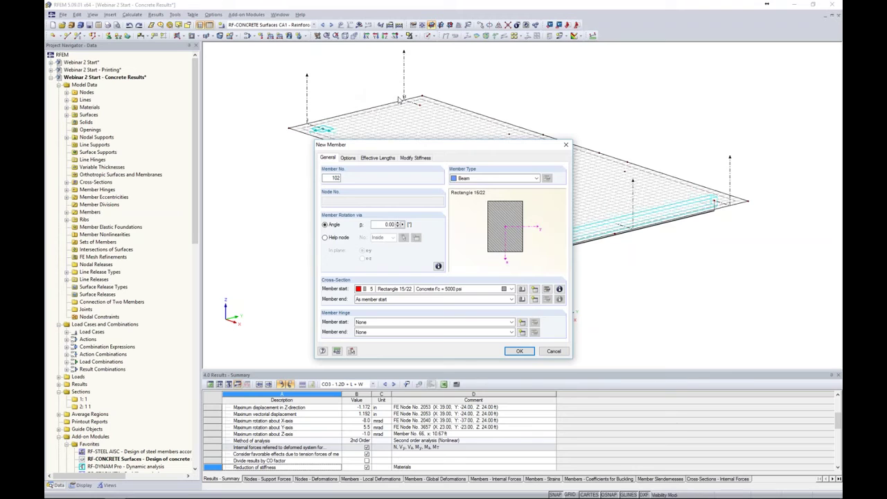
pyautogui.click(497, 178)
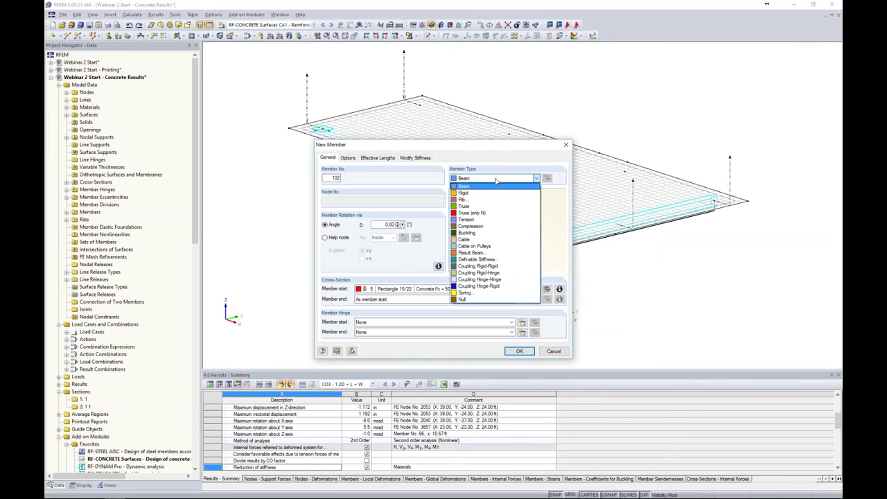
pyautogui.click(472, 253)
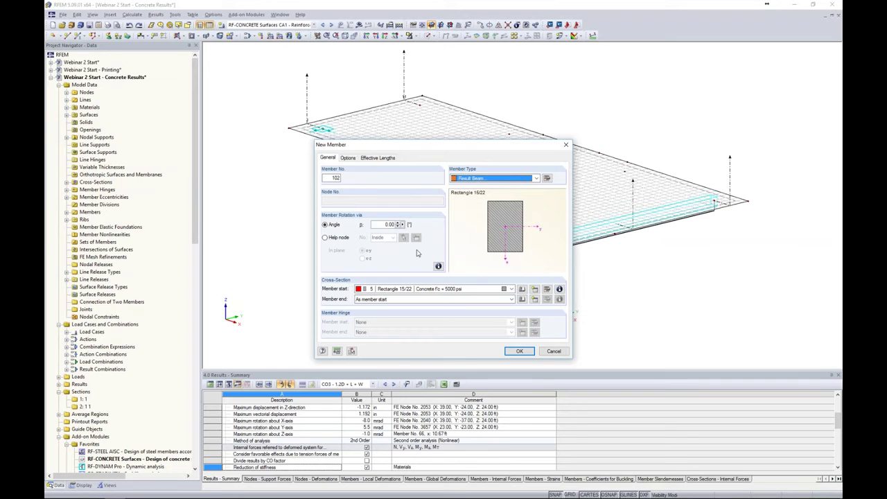
# Set the result beam to integrate within a general cuboid, with Y+ of 2 ft and both Z+ and Z- of 1 ft
pyautogui.click(547, 178)
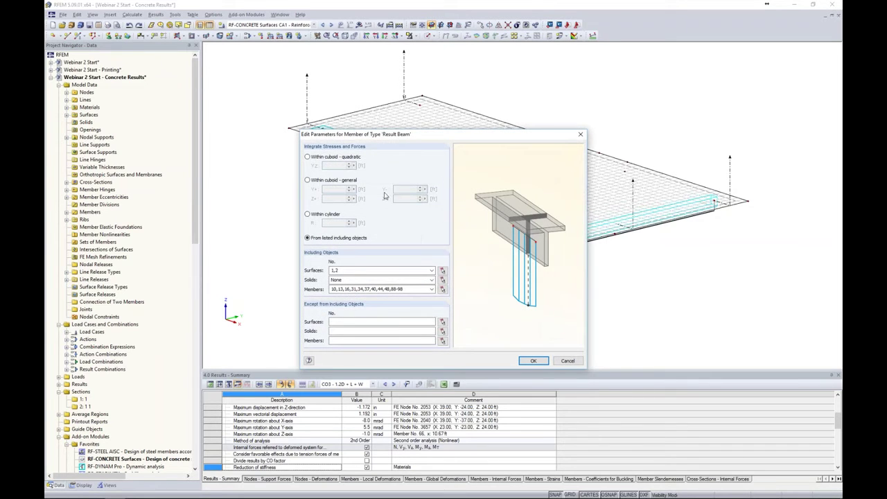
pyautogui.click(307, 180)
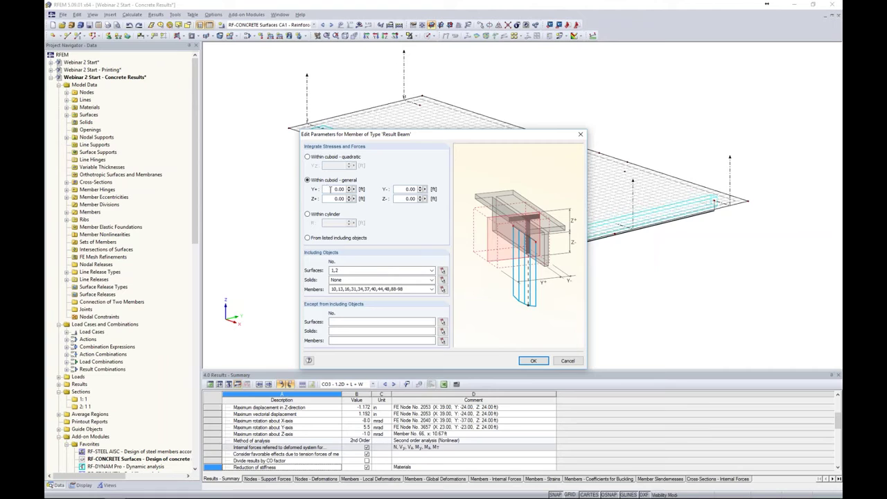
pyautogui.write('2')
pyautogui.press('Tab')
pyautogui.click(336, 200)
pyautogui.doubleClick(336, 199)
pyautogui.write('1')
pyautogui.press('Tab')
pyautogui.write('1')
pyautogui.click(532, 361)
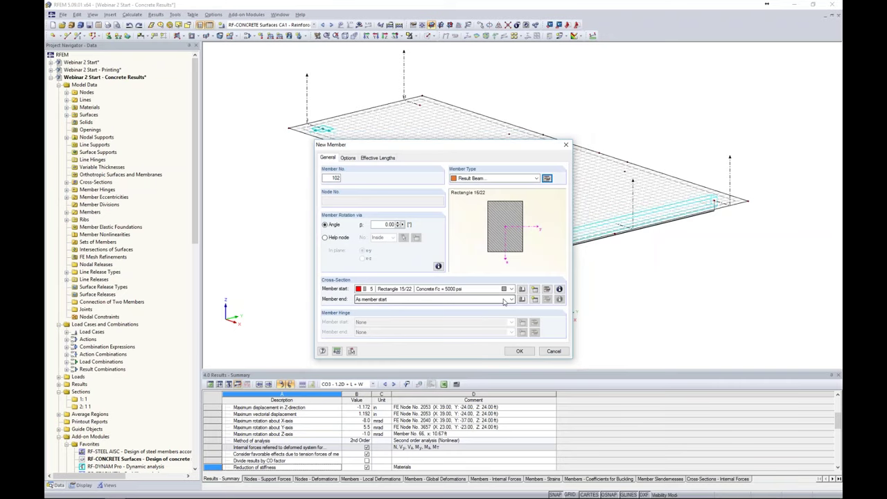
# Place the 62 ft result beam lengthwise across the top slab from the midpoint of the far short edge, accepting deletion of the existing results
pyautogui.click(519, 351)
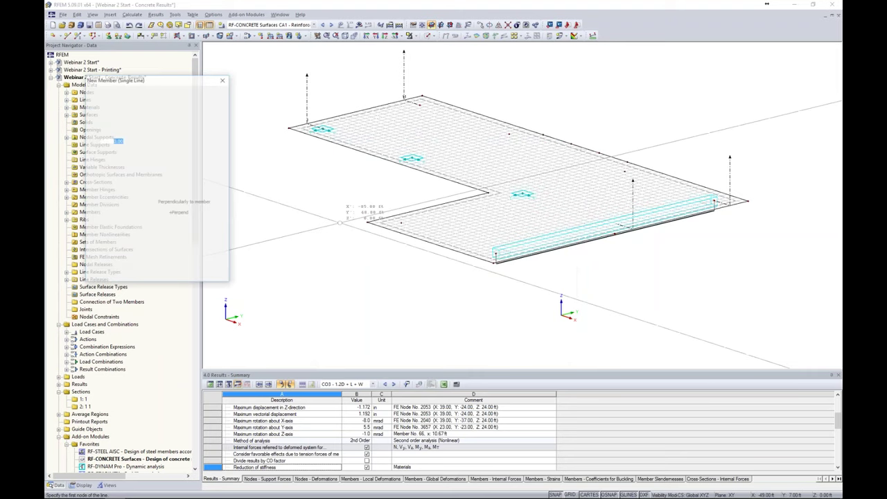
pyautogui.moveTo(422, 98); pyautogui.dragTo(438, 146, button='middle')
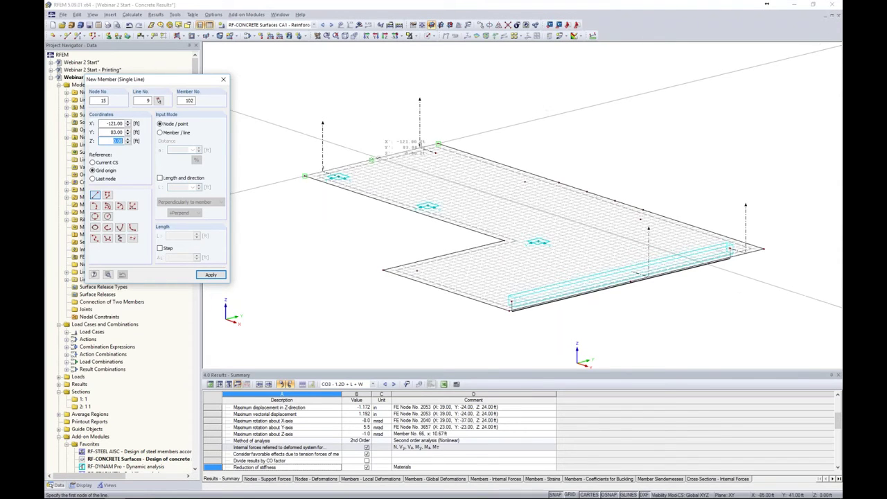
pyautogui.press('Return')
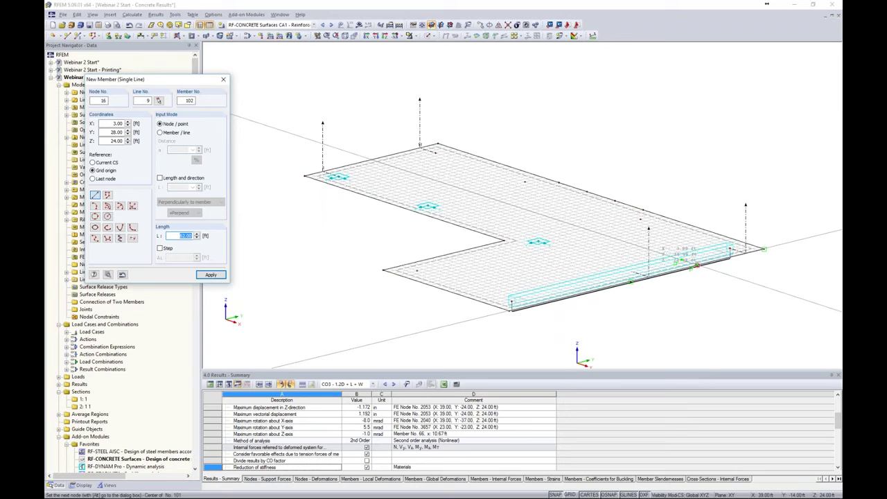
pyautogui.press('Return')
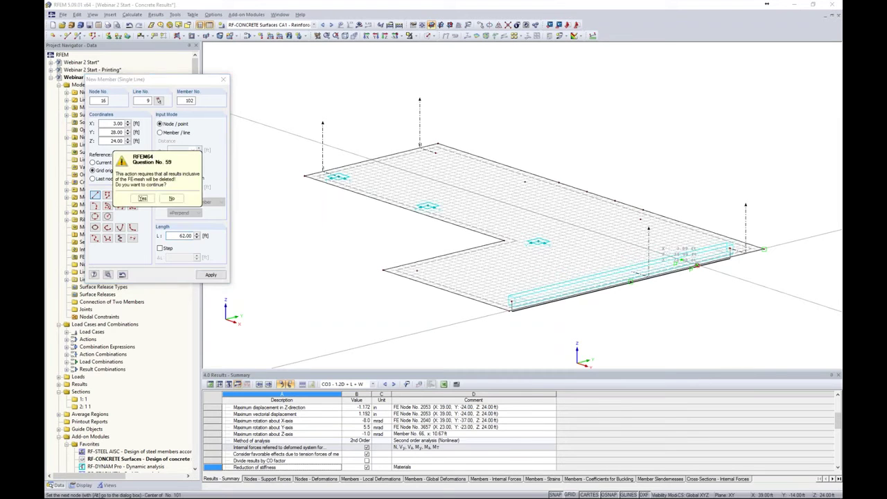
pyautogui.click(142, 199)
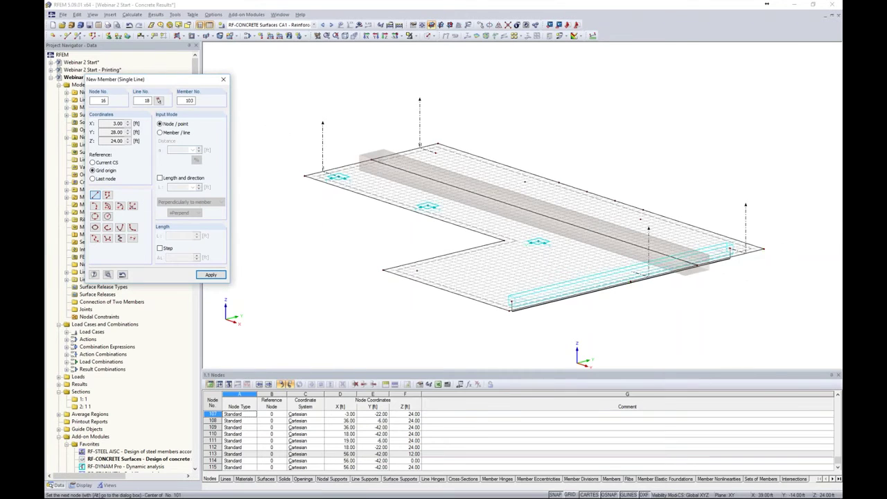
pyautogui.press('Escape')
# Switch the slab and result beam to the Solid Transparent display model and inspect them in 3D
pyautogui.moveTo(333, 228); pyautogui.dragTo(235, 211, button='middle')
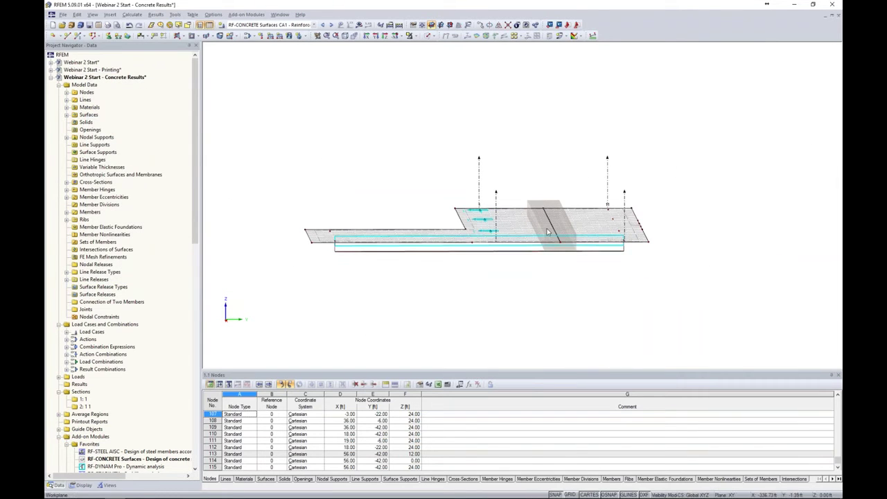
pyautogui.click(429, 35)
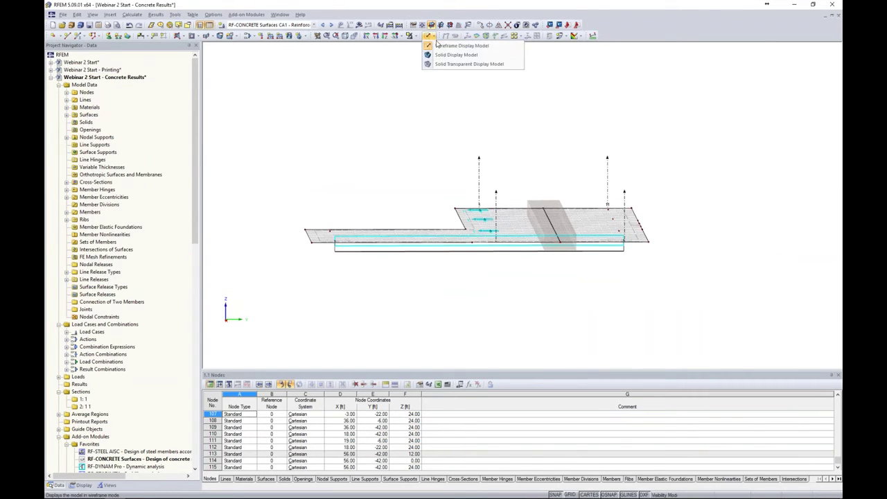
pyautogui.click(438, 65)
pyautogui.keyDown('ctrl'); pyautogui.moveTo(447, 161); pyautogui.dragTo(620, 151, button='middle'); pyautogui.keyUp('ctrl')
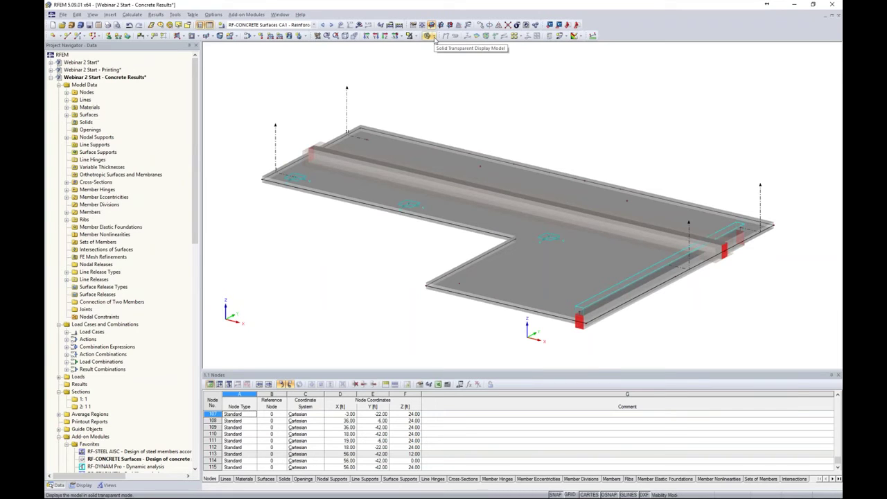
# Select load combination CO2 - 1.2D + 1.6L, hide its loads, and calculate its results
pyautogui.click(313, 26)
pyautogui.click(297, 54)
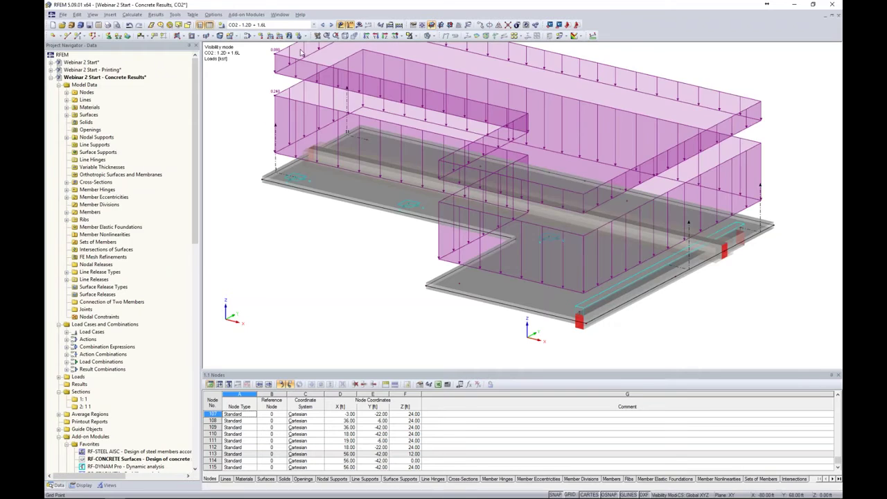
pyautogui.click(341, 25)
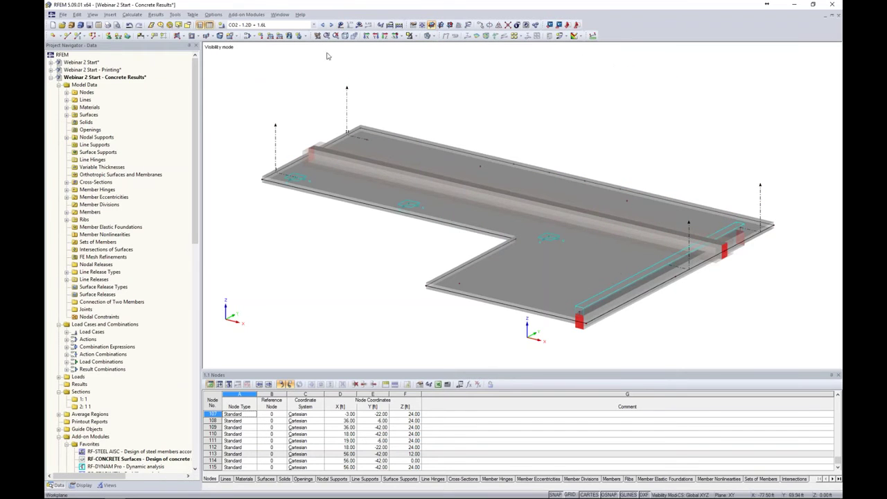
pyautogui.click(358, 25)
pyautogui.click(428, 266)
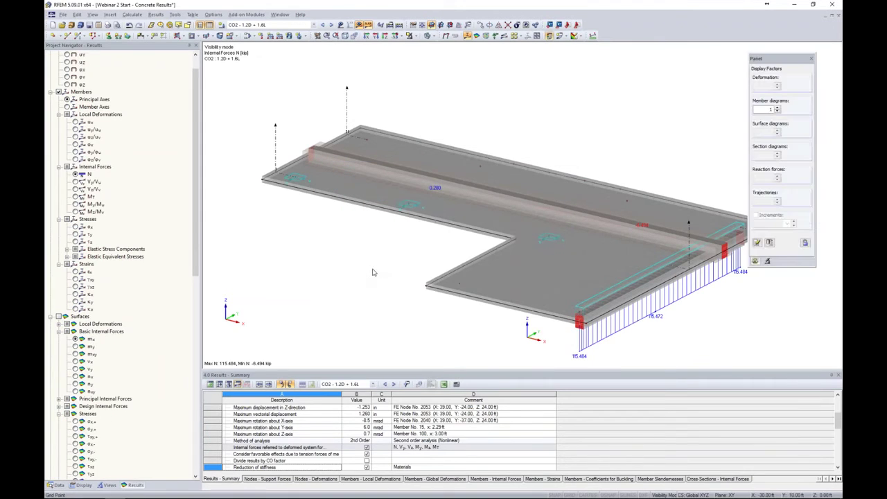
# Display the My/Mu moment diagrams of the members and switch the view to the Wireframe Display Model
pyautogui.moveTo(371, 273); pyautogui.dragTo(346, 241, button='middle')
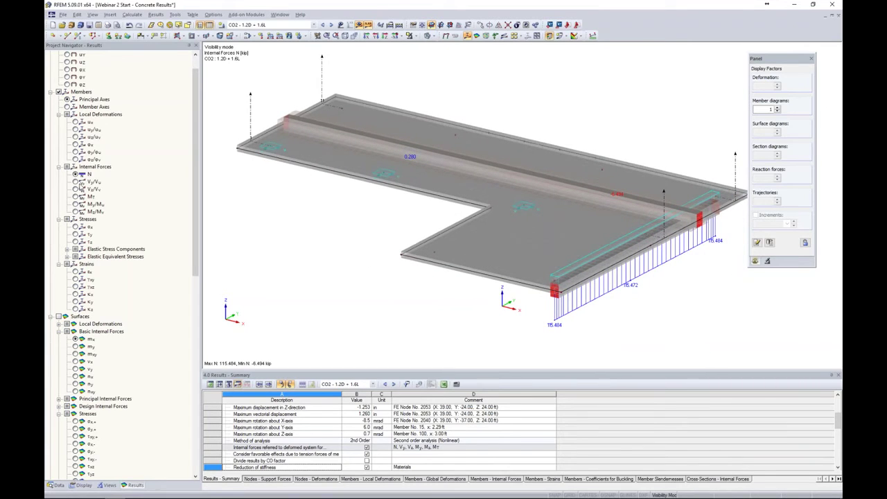
pyautogui.click(59, 92)
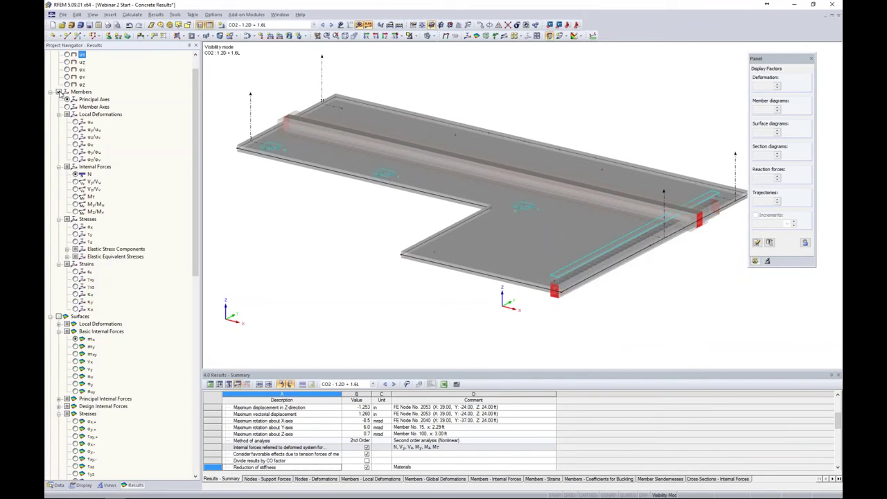
pyautogui.click(59, 92)
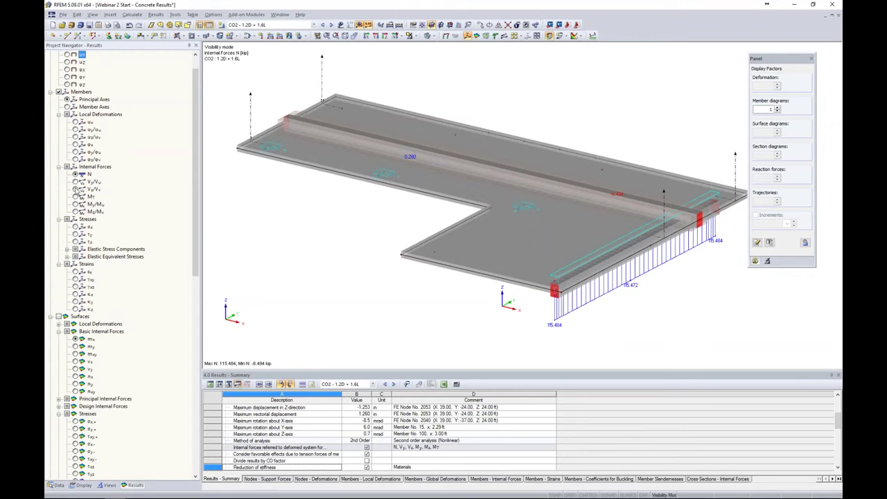
pyautogui.click(75, 205)
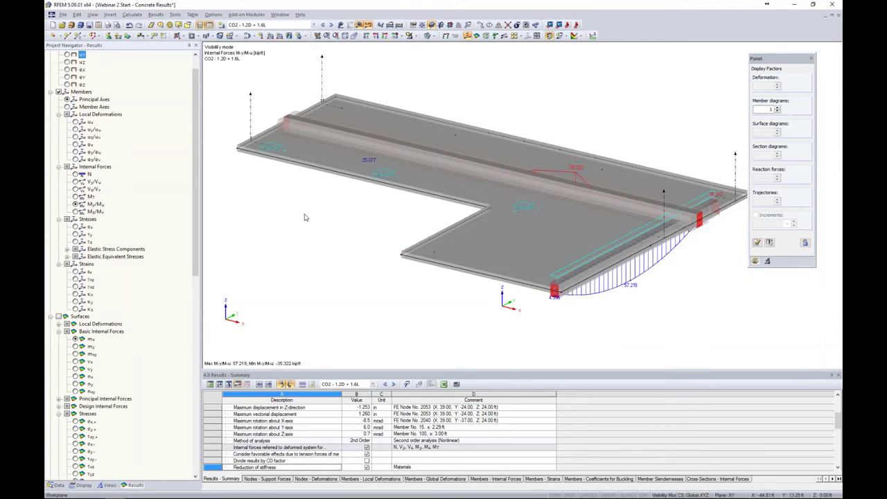
pyautogui.click(428, 36)
pyautogui.click(437, 50)
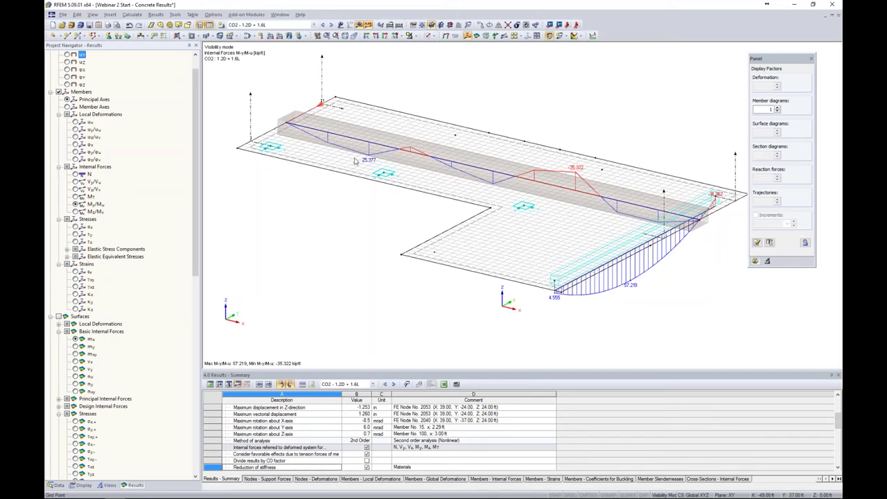
# Increase the global number of member divisions for result diagrams, accept deletion of the existing results, and recalculate CO2
pyautogui.click(132, 15)
pyautogui.click(142, 95)
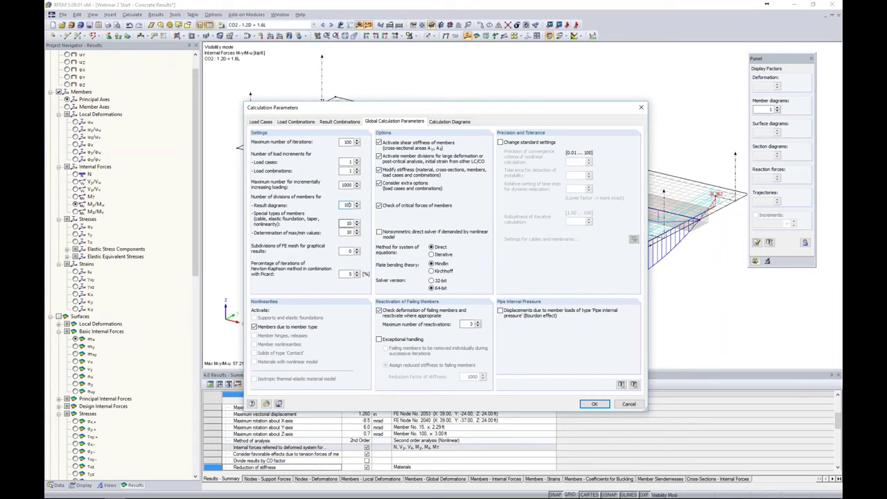
pyautogui.click(593, 404)
pyautogui.click(430, 277)
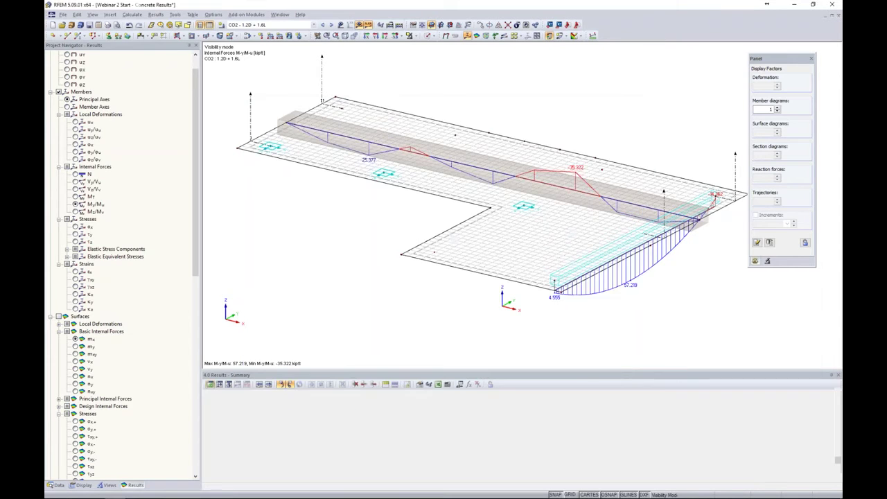
pyautogui.click(359, 24)
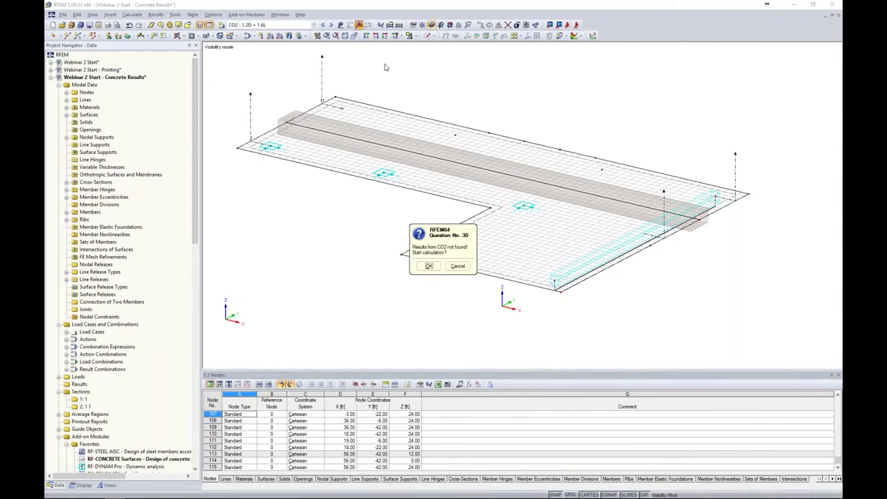
pyautogui.click(428, 266)
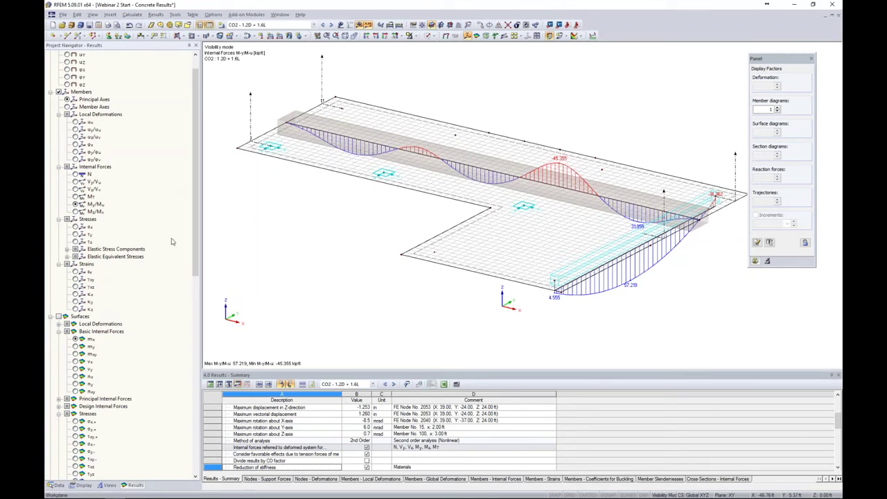
# Review the Mz/Mv, N, Vy/Vu and Vz/Vv diagrams along the result beam
pyautogui.click(76, 211)
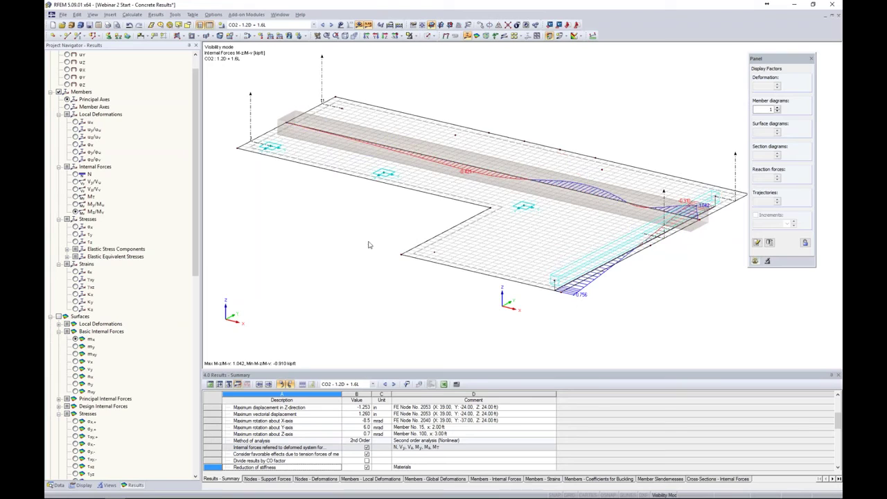
pyautogui.keyDown('ctrl'); pyautogui.moveTo(398, 231); pyautogui.dragTo(389, 264, button='middle'); pyautogui.keyUp('ctrl')
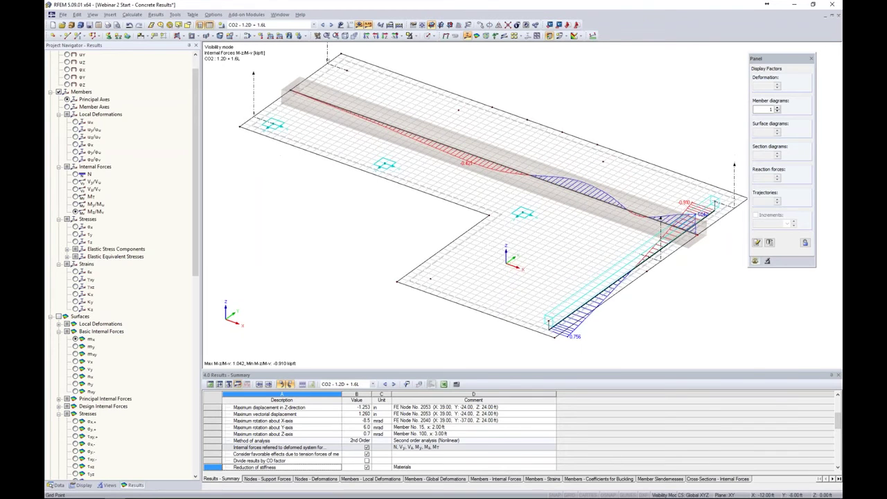
pyautogui.click(76, 174)
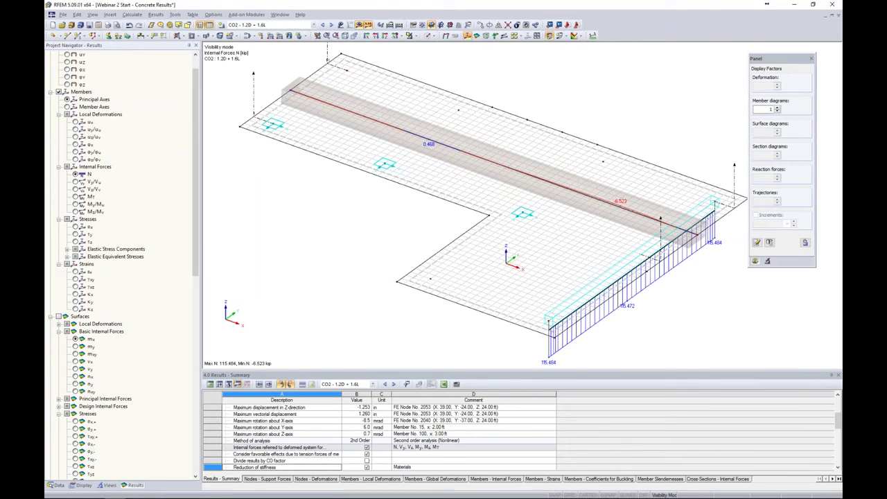
pyautogui.click(76, 182)
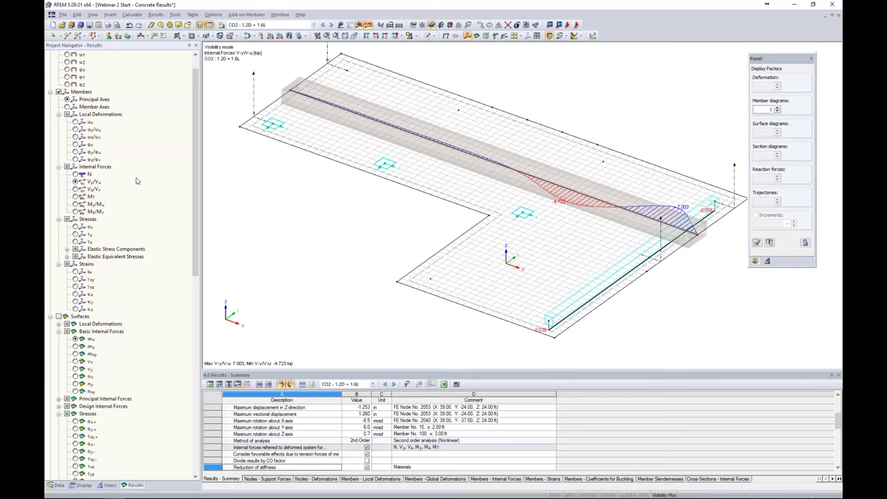
pyautogui.click(75, 188)
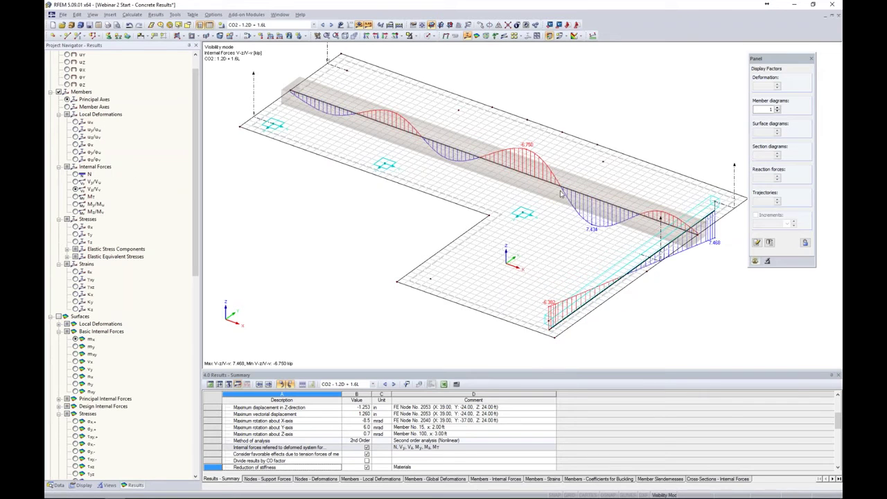
pyautogui.keyDown('ctrl'); pyautogui.moveTo(676, 250); pyautogui.dragTo(681, 283, button='middle'); pyautogui.keyUp('ctrl')
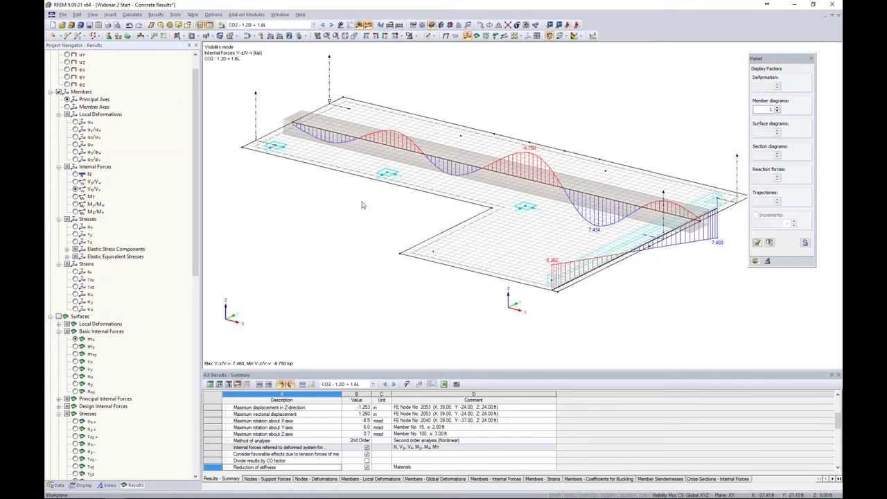
# Cancel the partial visibility to show the whole structure and turn off the results display
pyautogui.scroll(-3, 413, 226)
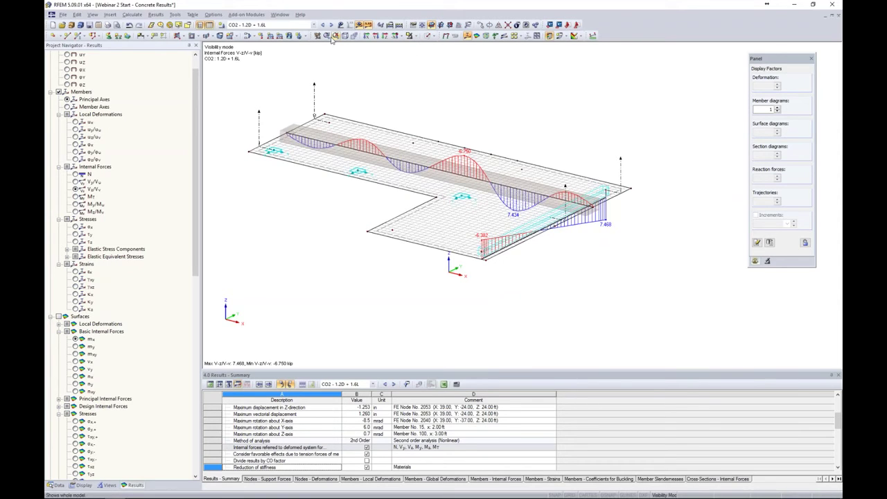
pyautogui.click(414, 35)
pyautogui.click(434, 108)
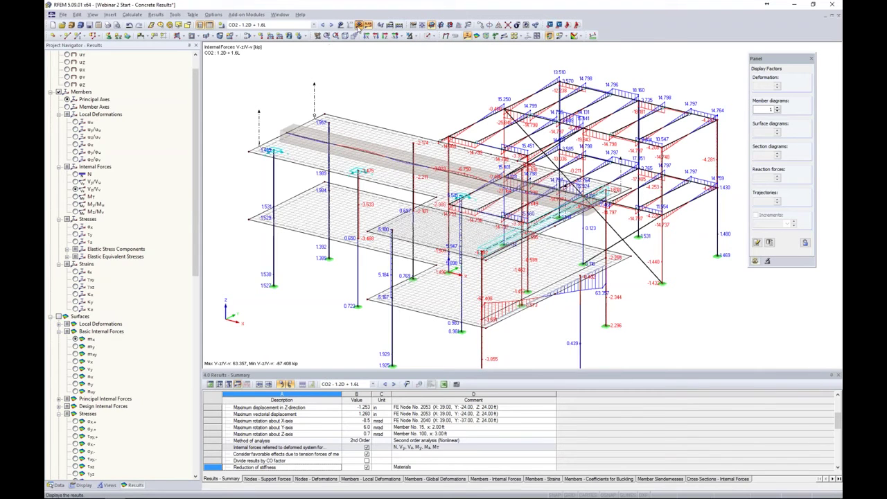
pyautogui.click(428, 36)
# Switch to the Solid Transparent Display Model and examine the beam-to-column connection at the steel frame's upper corner
pyautogui.click(430, 36)
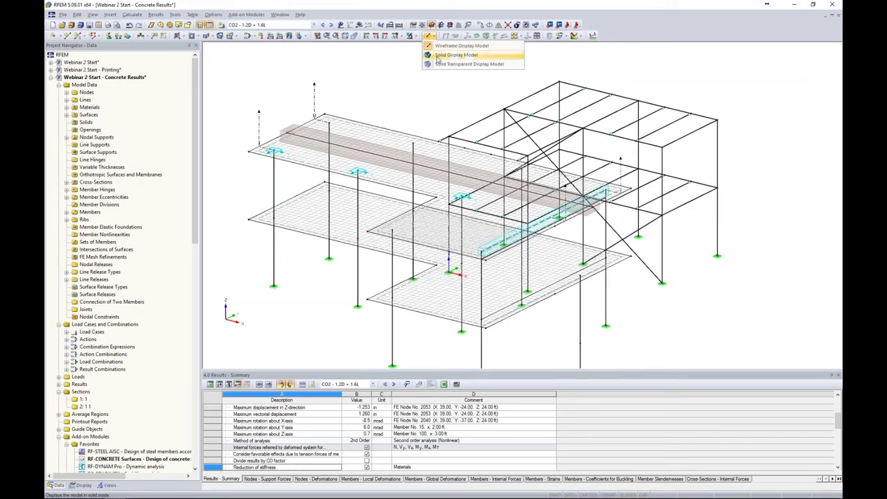
pyautogui.click(437, 66)
pyautogui.keyDown('ctrl'); pyautogui.moveTo(710, 272); pyautogui.dragTo(617, 257, button='middle'); pyautogui.keyUp('ctrl')
pyautogui.scroll(8, 595, 147)
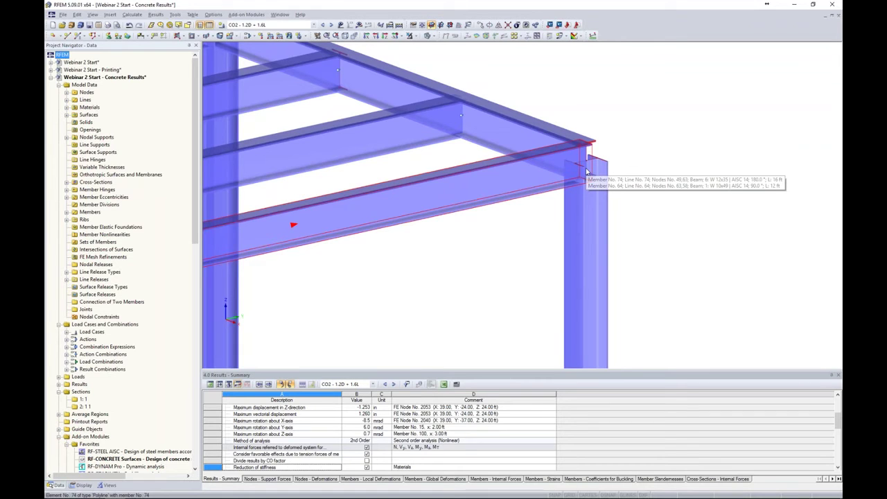
# Return to the Wireframe Display Model and reverse the member orientation of the steel frame's corner column, accepting deletion of the results
pyautogui.click(430, 35)
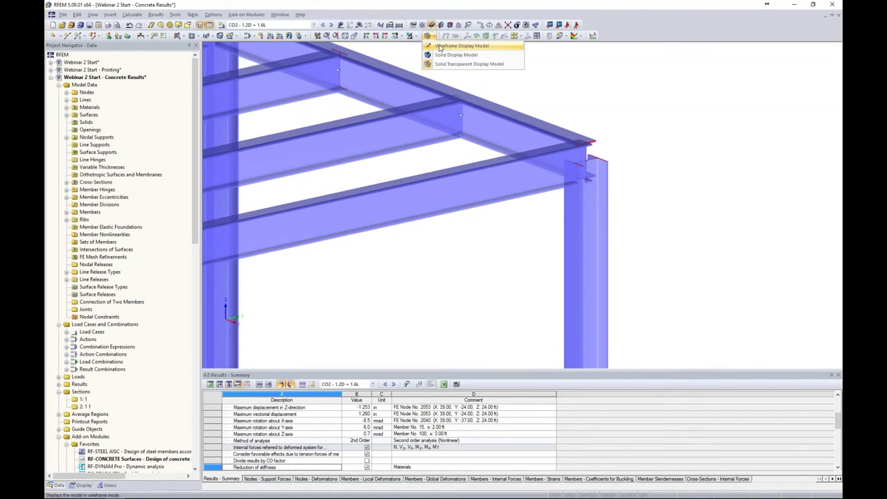
pyautogui.click(471, 48)
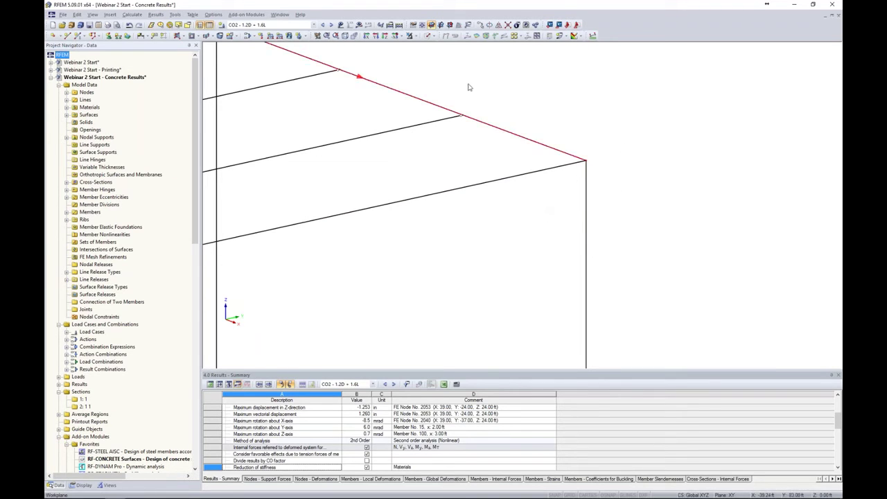
pyautogui.moveTo(449, 63); pyautogui.dragTo(539, 112, button='middle')
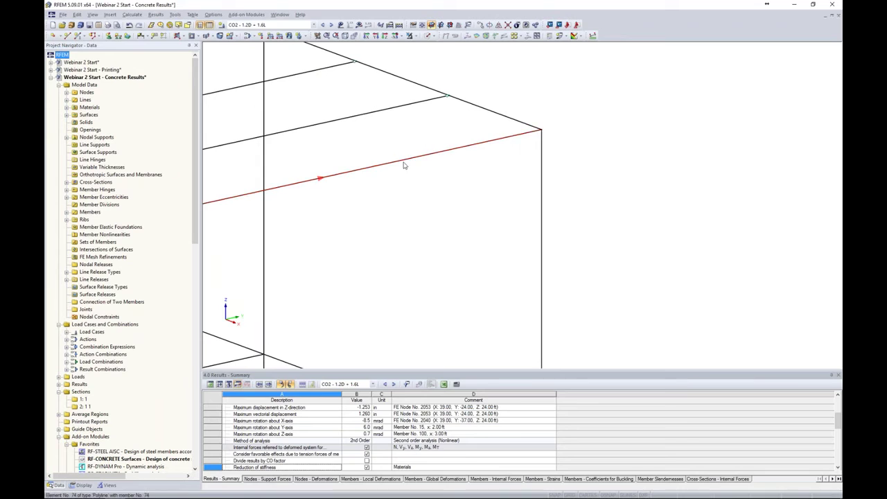
pyautogui.rightClick(543, 142)
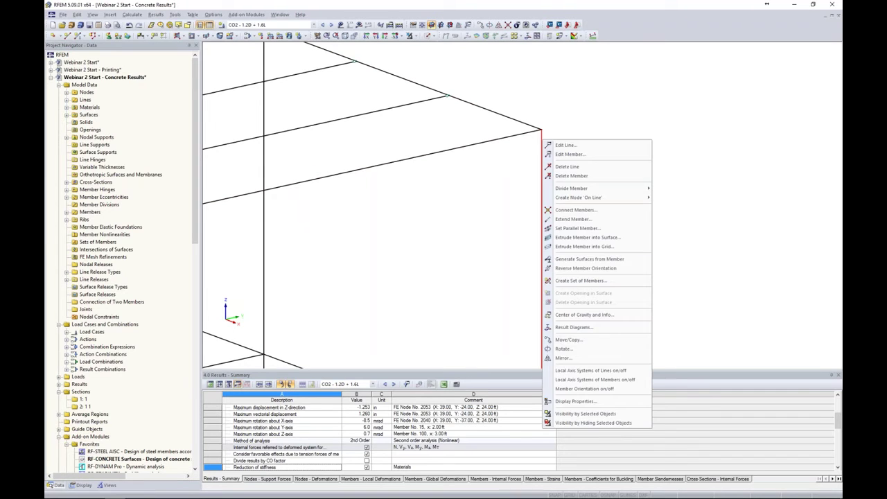
pyautogui.click(568, 270)
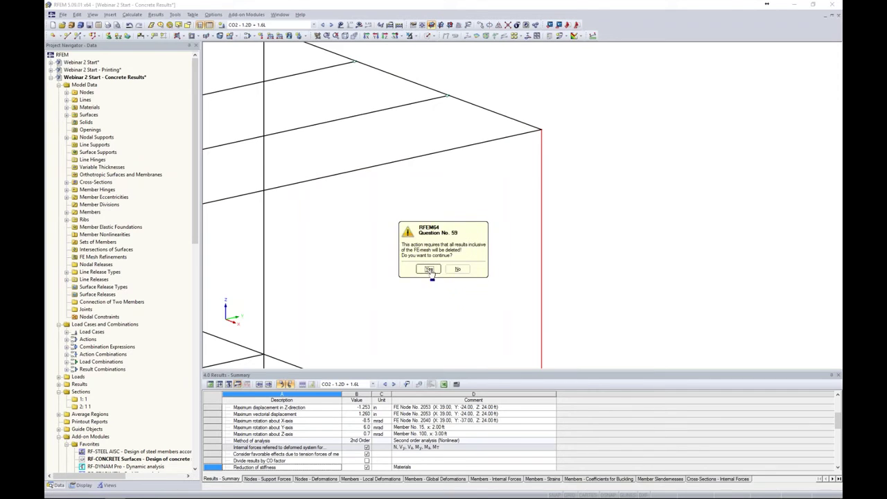
pyautogui.click(429, 270)
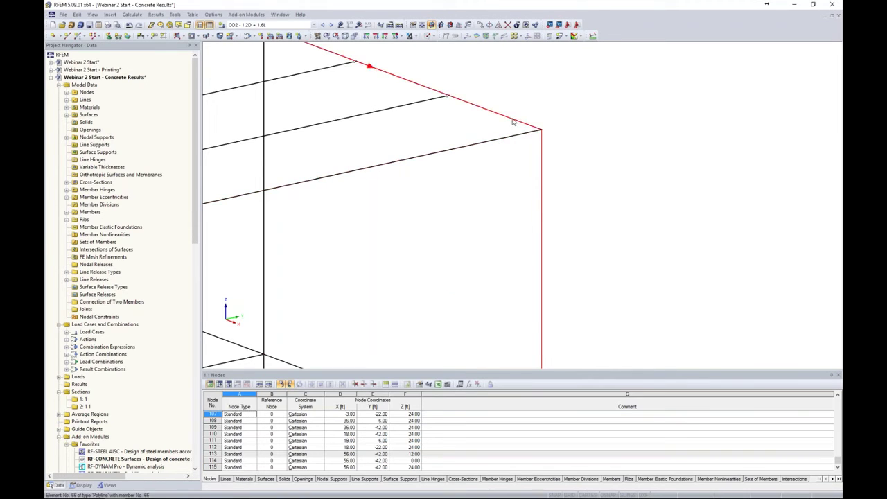
# Divide the three members meeting at the steel frame's upper corner with new intermediate nodes 3 ft from their member ends
pyautogui.moveTo(561, 196); pyautogui.dragTo(494, 81)
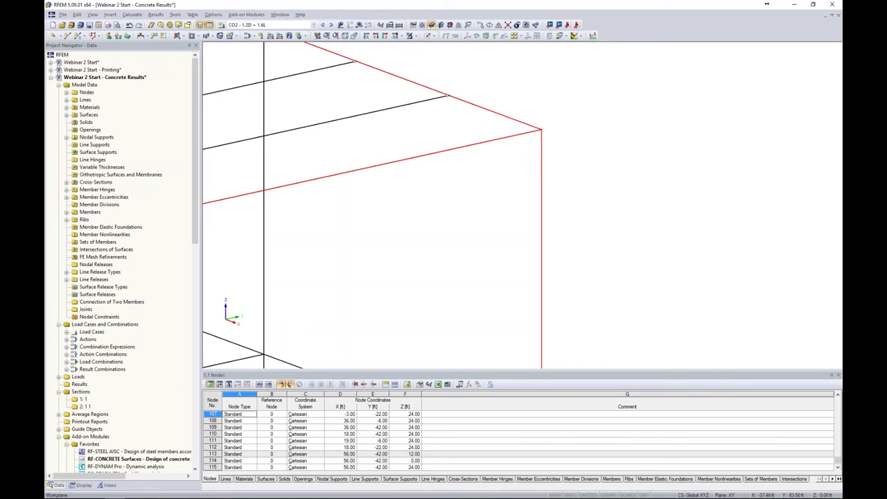
pyautogui.rightClick(503, 117)
pyautogui.moveTo(602, 135)
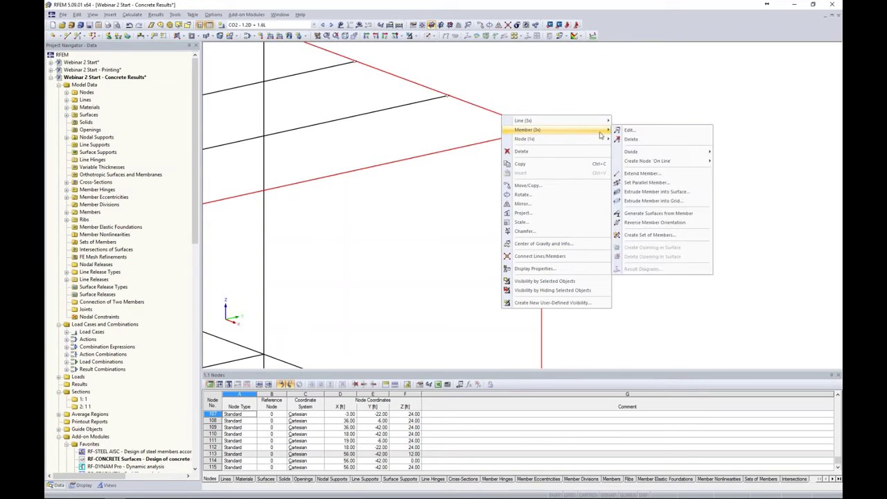
pyautogui.moveTo(646, 153)
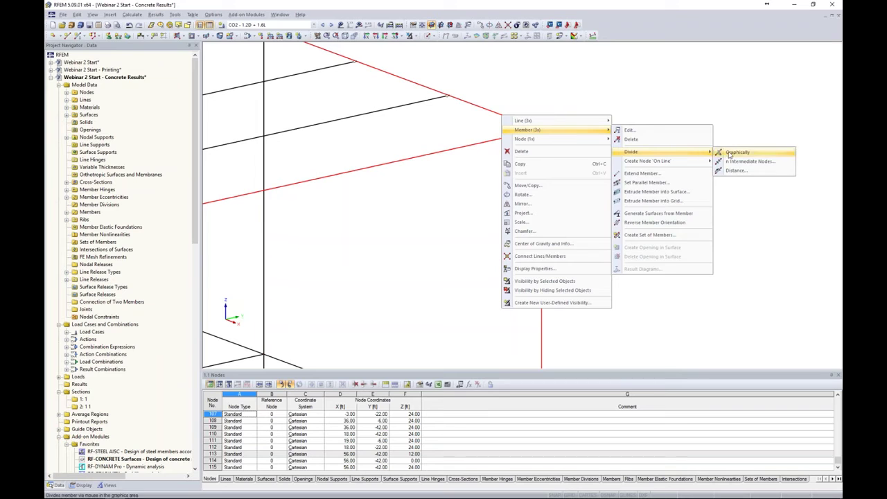
pyautogui.click(732, 172)
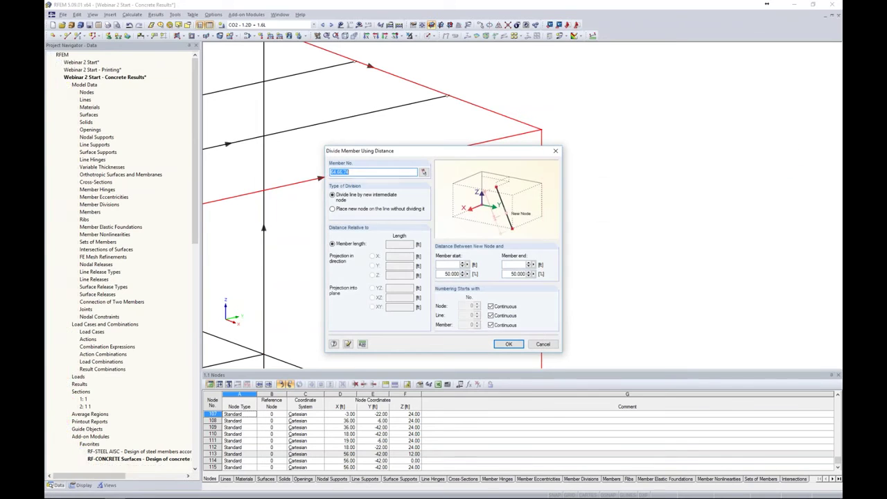
pyautogui.moveTo(500, 152); pyautogui.dragTo(729, 90)
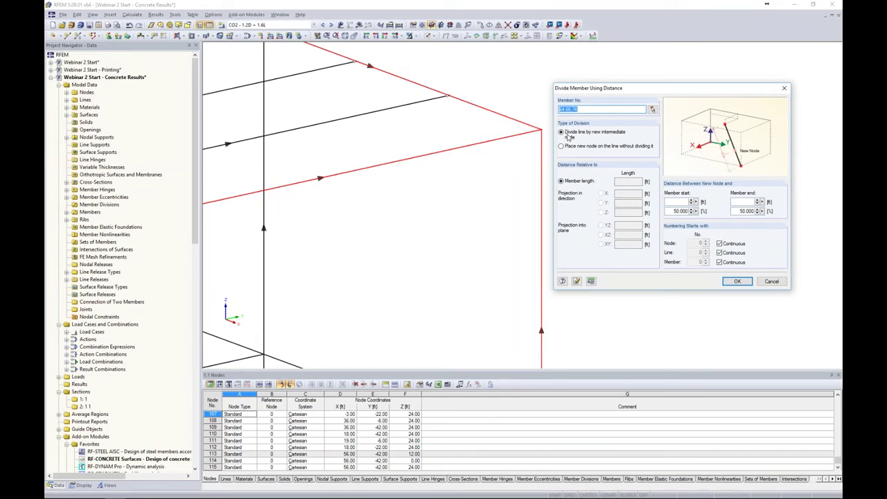
pyautogui.click(741, 202)
pyautogui.write('3')
pyautogui.click(738, 281)
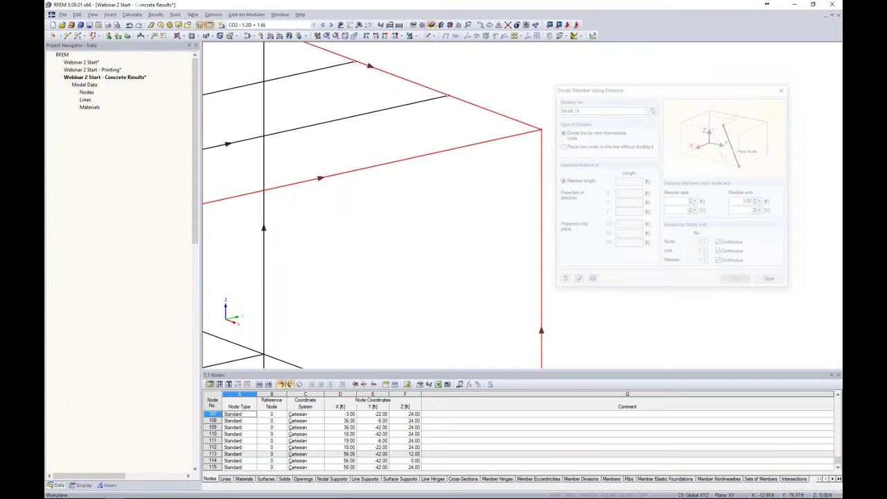
pyautogui.click(565, 166)
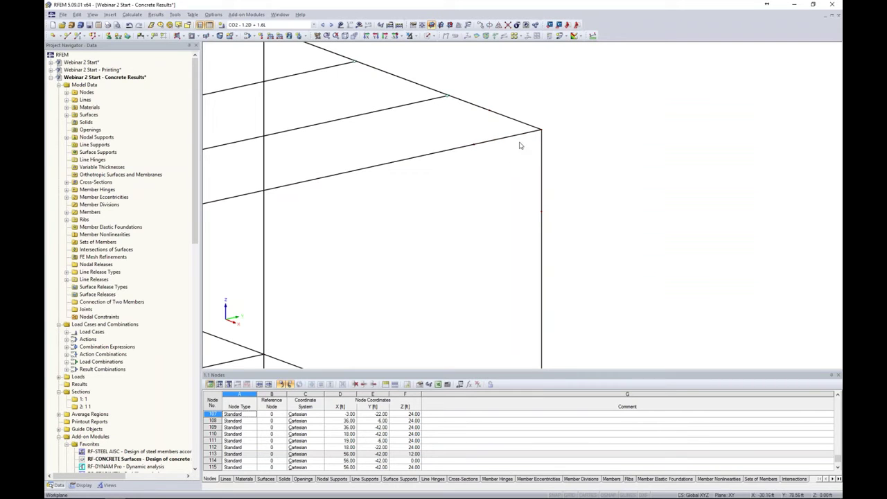
# Check the divided corner members in the Solid Transparent Display Model and return to the Wireframe Display Model
pyautogui.click(430, 35)
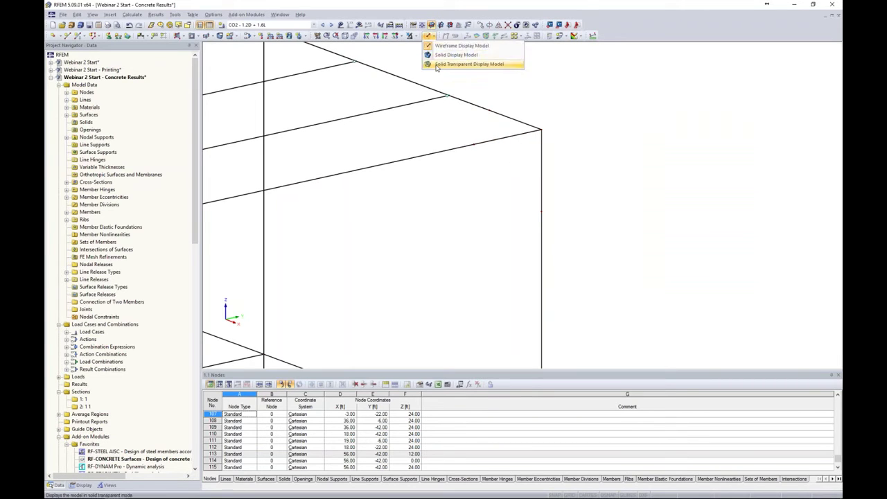
pyautogui.click(468, 63)
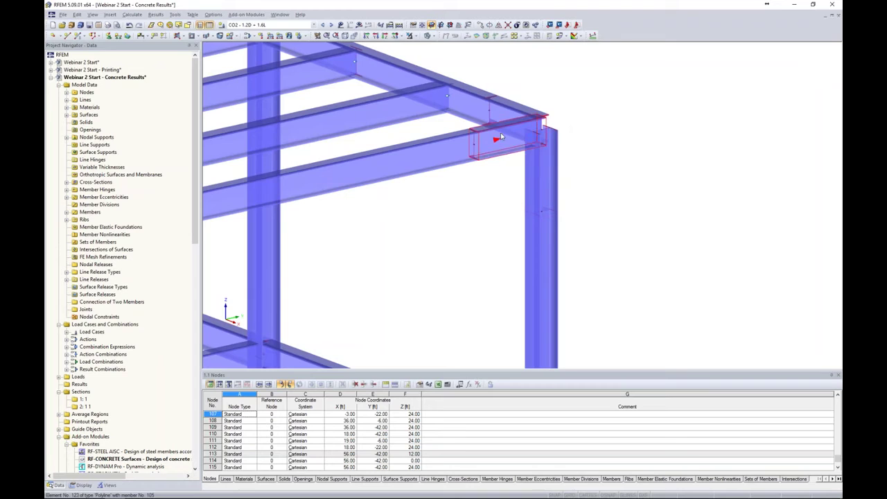
pyautogui.click(430, 36)
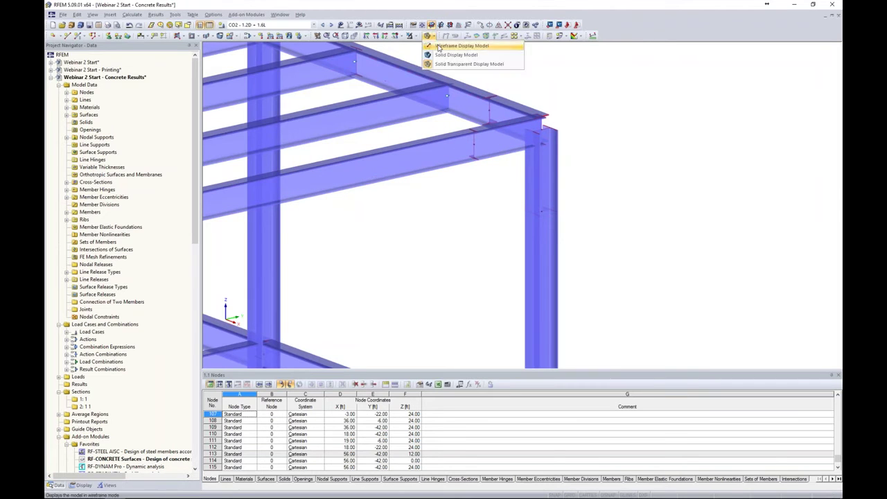
pyautogui.click(438, 46)
# Generate surfaces from the three short members meeting at the steel frame's upper corner
pyautogui.moveTo(562, 169); pyautogui.dragTo(518, 101)
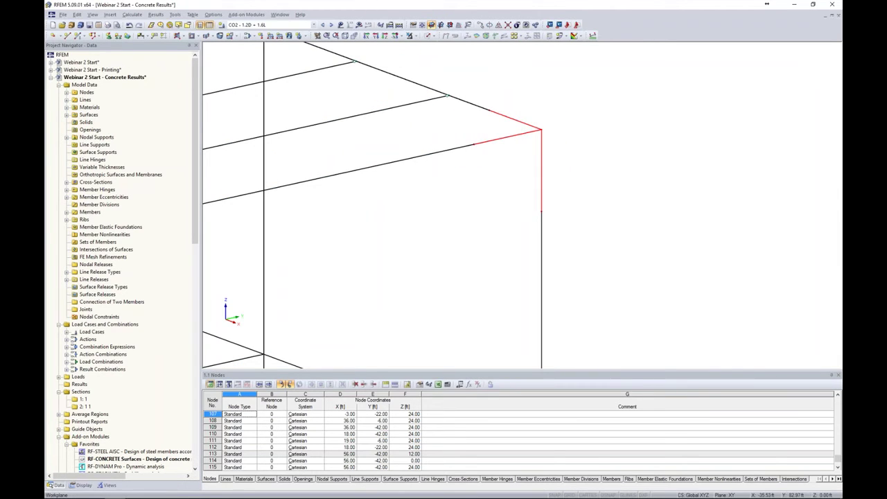
pyautogui.rightClick(517, 135)
pyautogui.moveTo(542, 151)
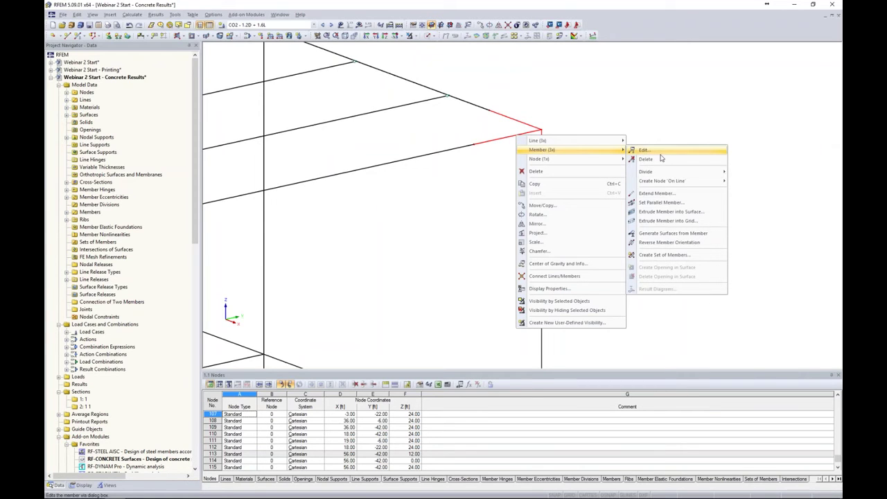
pyautogui.click(650, 234)
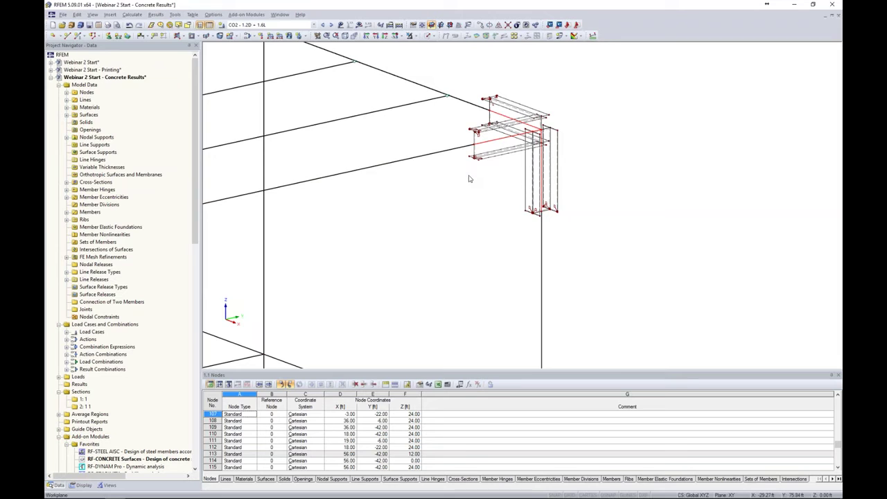
# Turn off the display of FE mesh refinements in the model
pyautogui.moveTo(489, 176); pyautogui.dragTo(462, 211, button='middle')
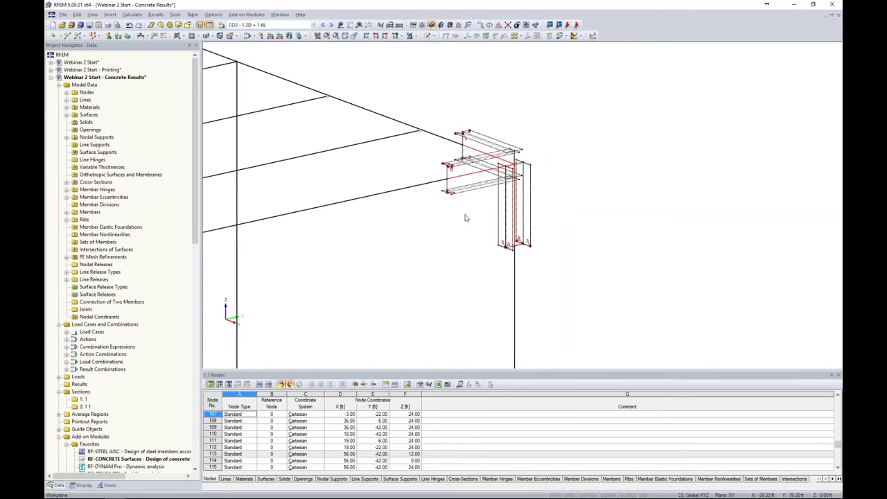
pyautogui.click(81, 485)
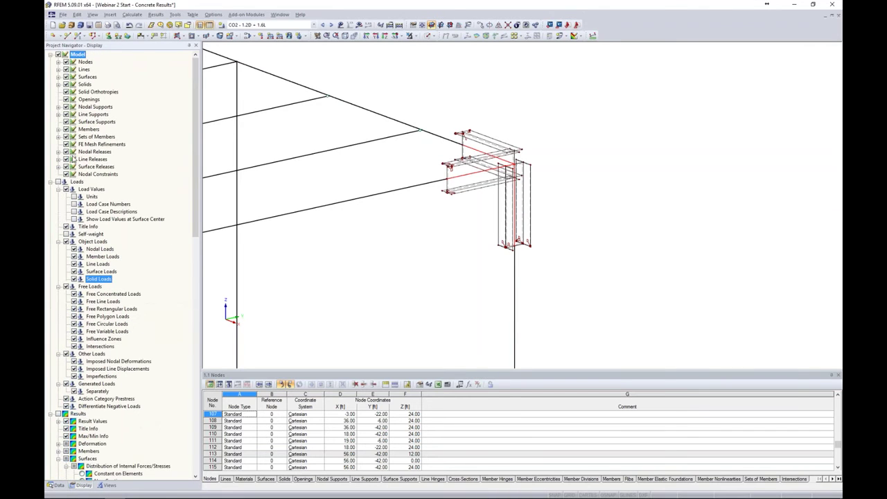
pyautogui.click(66, 144)
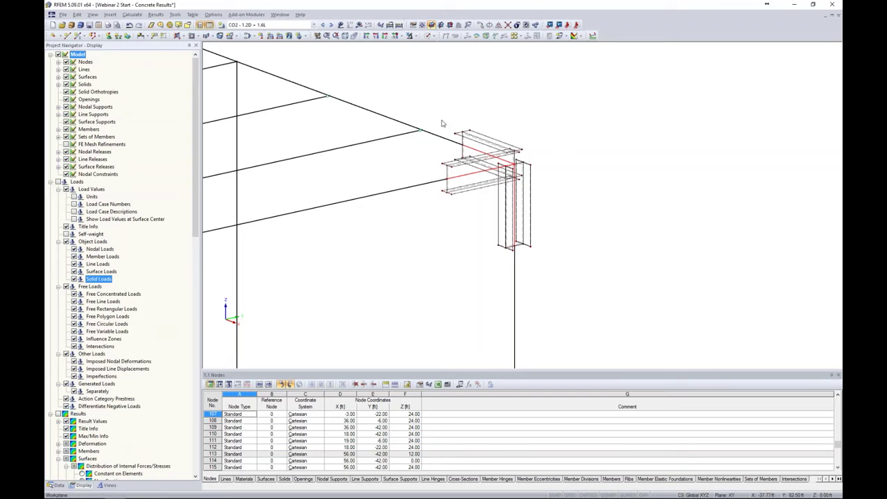
# Review the adjoining beam member's properties and the material and thickness of the beam's web surface without changing them
pyautogui.moveTo(432, 104); pyautogui.dragTo(563, 272)
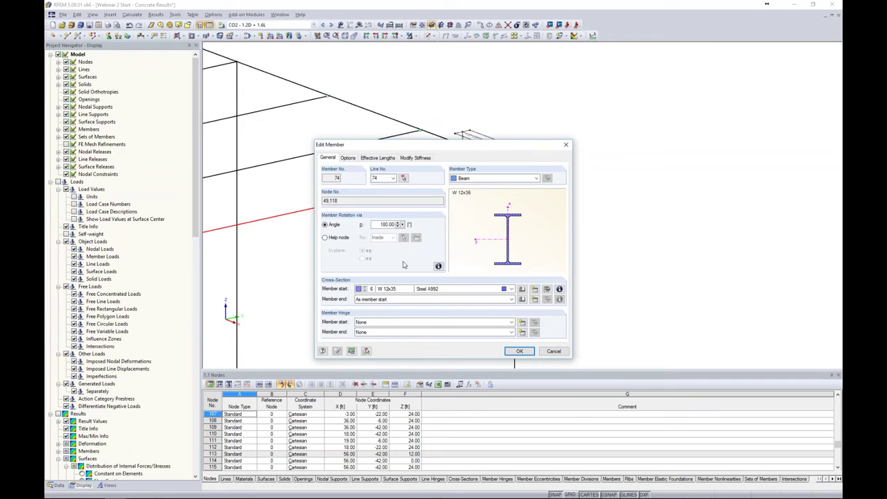
pyautogui.click(520, 352)
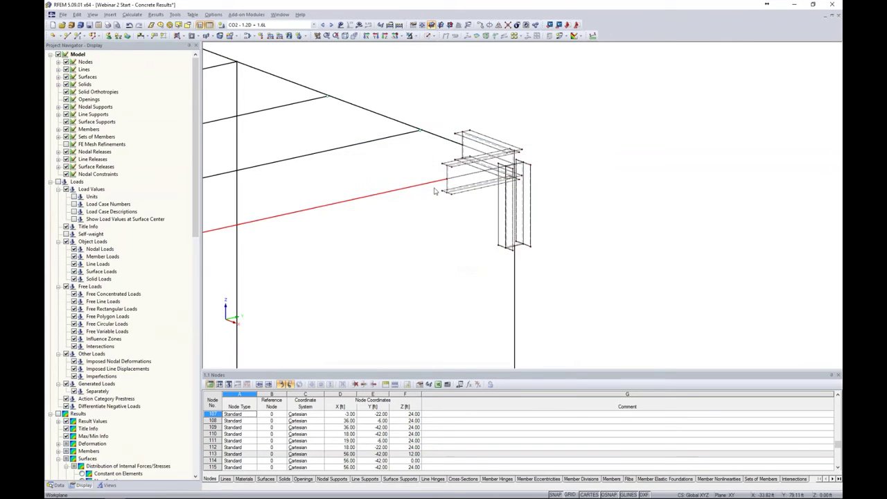
pyautogui.scroll(3, 447, 175)
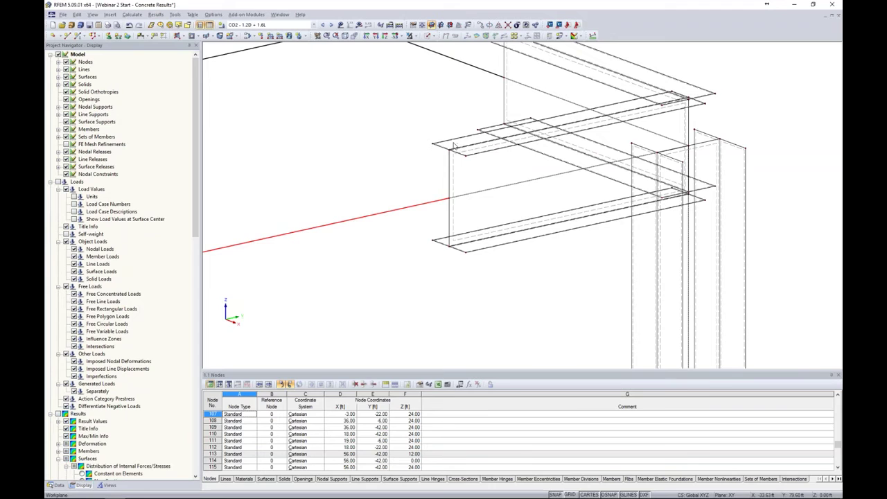
pyautogui.doubleClick(454, 208)
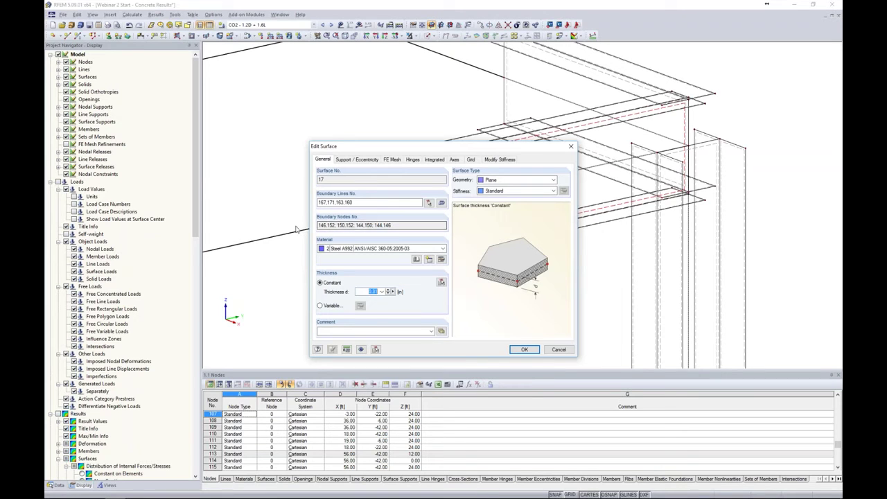
pyautogui.click(558, 349)
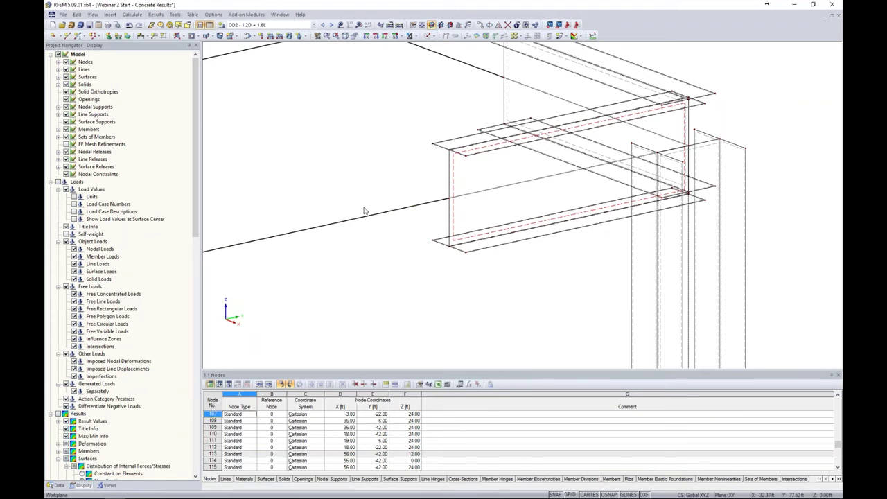
# Limit visibility to the corner connection's surfaces and members, and show the hidden objects in the background
pyautogui.scroll(-5, 412, 204)
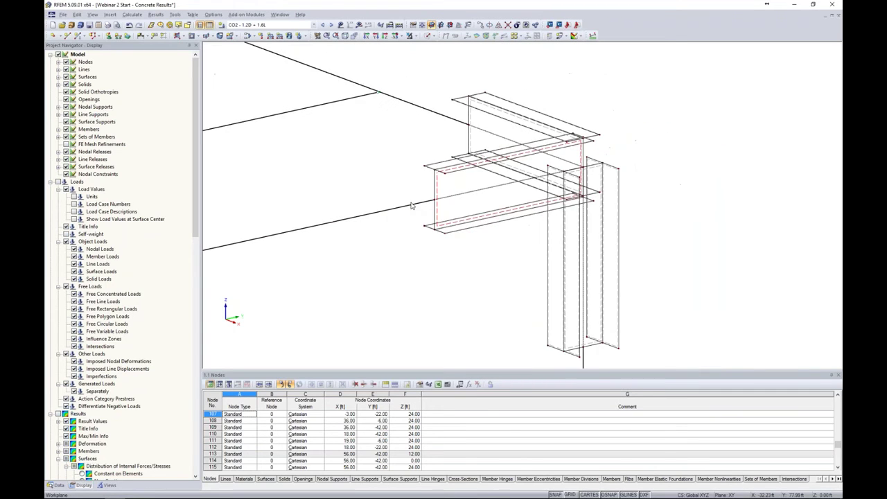
pyautogui.moveTo(404, 64); pyautogui.dragTo(642, 354)
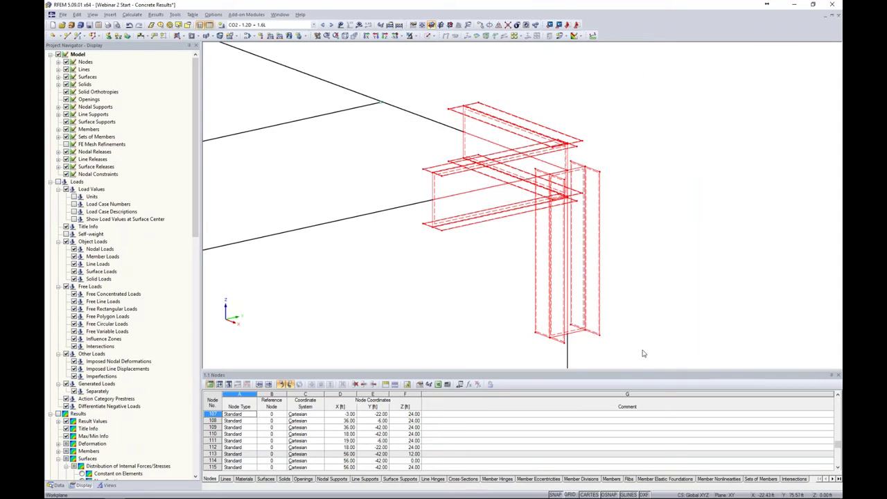
pyautogui.click(414, 37)
pyautogui.click(419, 46)
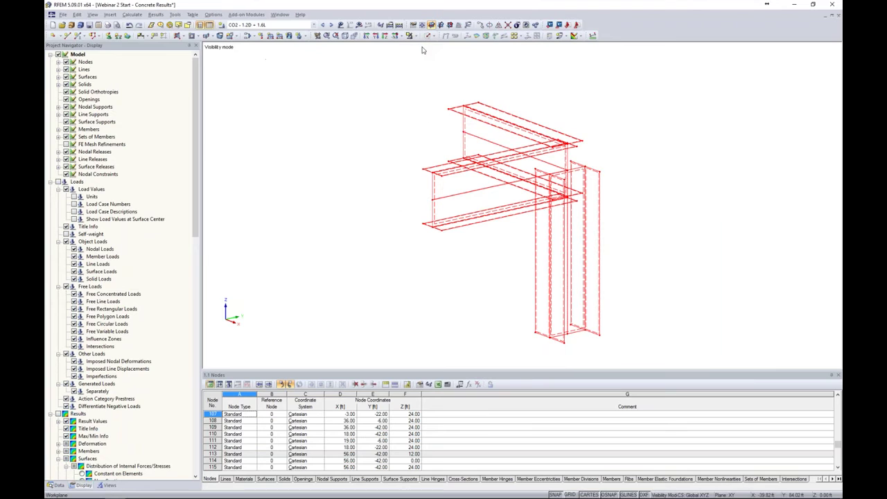
pyautogui.rightClick(673, 95)
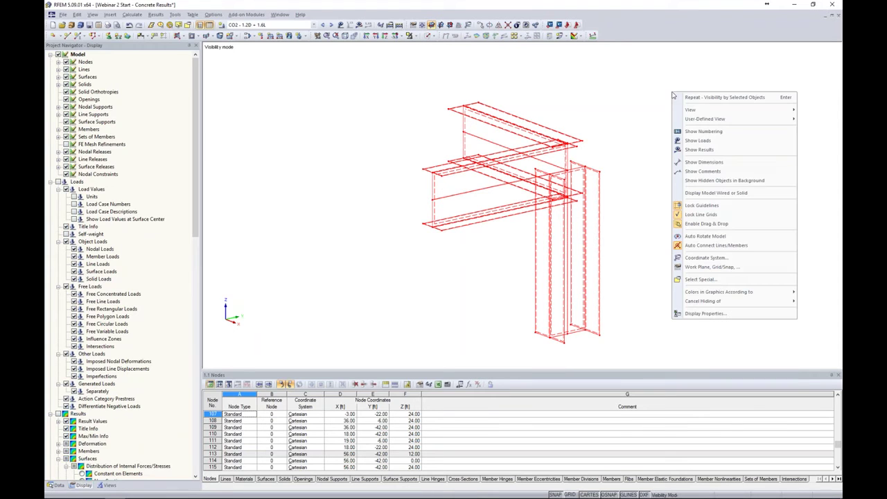
pyautogui.click(693, 180)
pyautogui.click(659, 172)
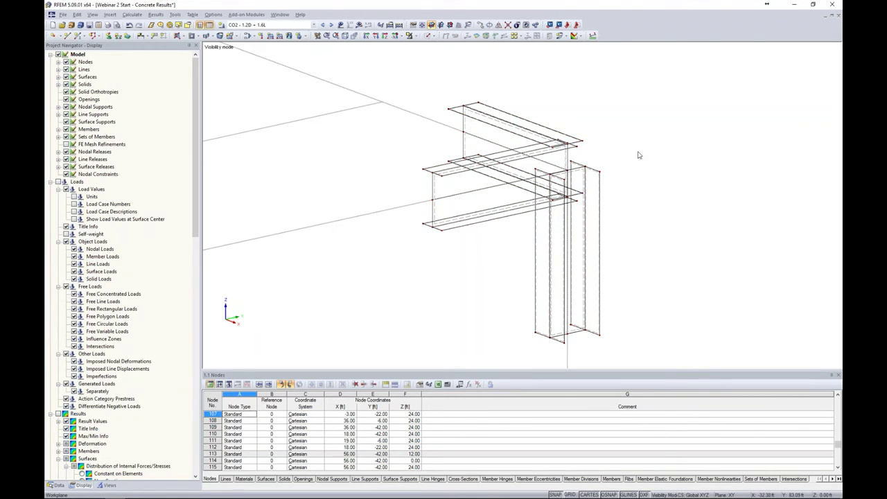
# Move the six nodes along the top edges of the column's surfaces by 0.58 ft in Z, without making copies
pyautogui.click(584, 144)
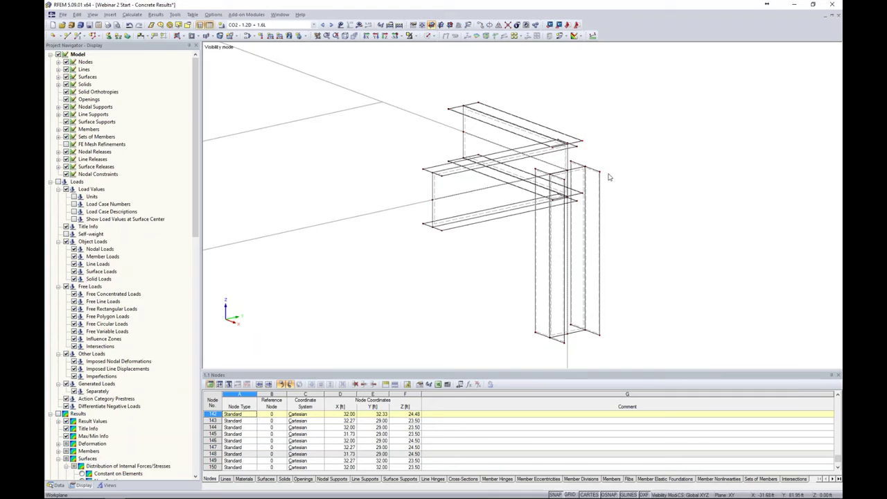
pyautogui.keyDown('ctrl'); pyautogui.moveTo(630, 180); pyautogui.dragTo(466, 175, button='middle'); pyautogui.keyUp('ctrl')
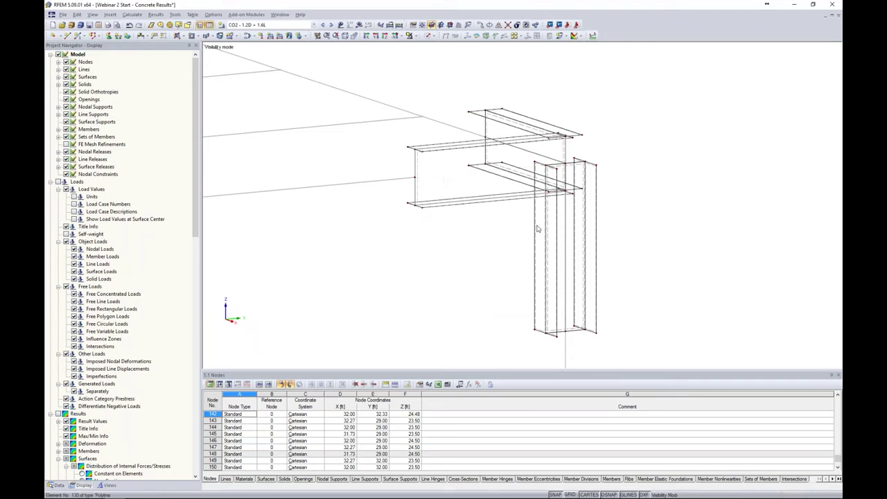
pyautogui.scroll(5, 560, 242)
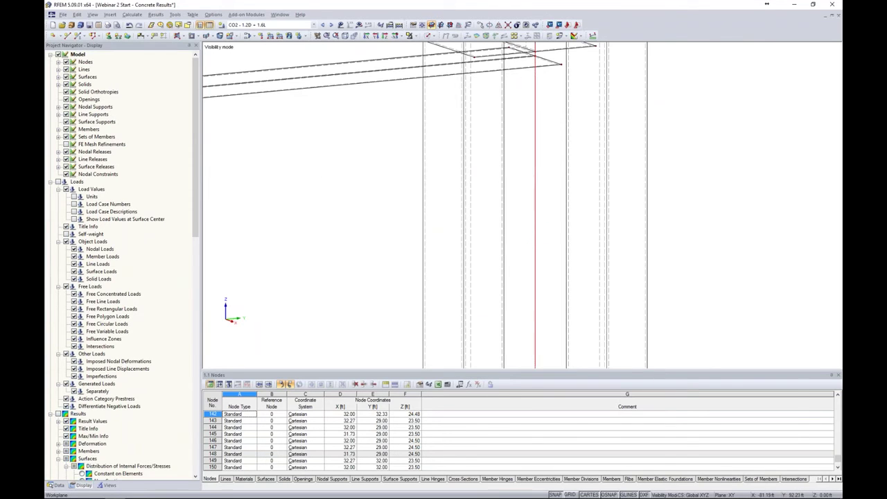
pyautogui.scroll(-5, 531, 222)
pyautogui.moveTo(480, 177); pyautogui.dragTo(523, 241, button='middle')
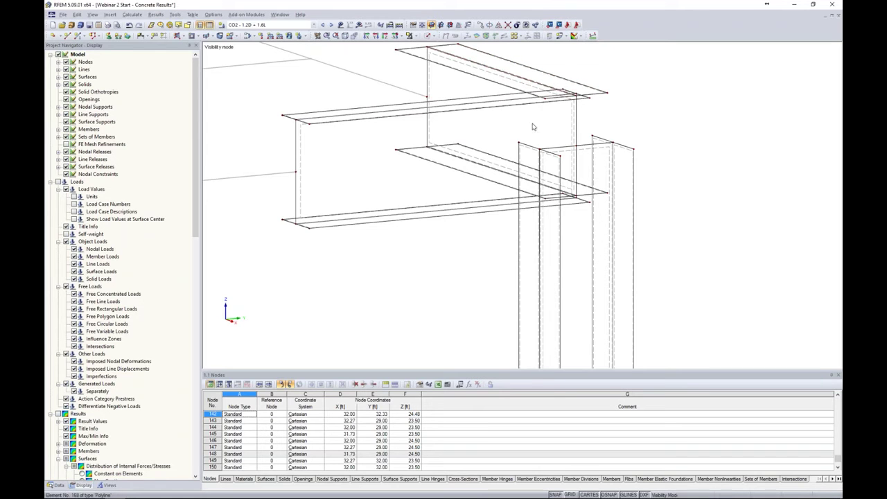
pyautogui.keyDown('ctrl'); pyautogui.moveTo(530, 142); pyautogui.dragTo(565, 142, button='middle'); pyautogui.keyUp('ctrl')
pyautogui.click(496, 142)
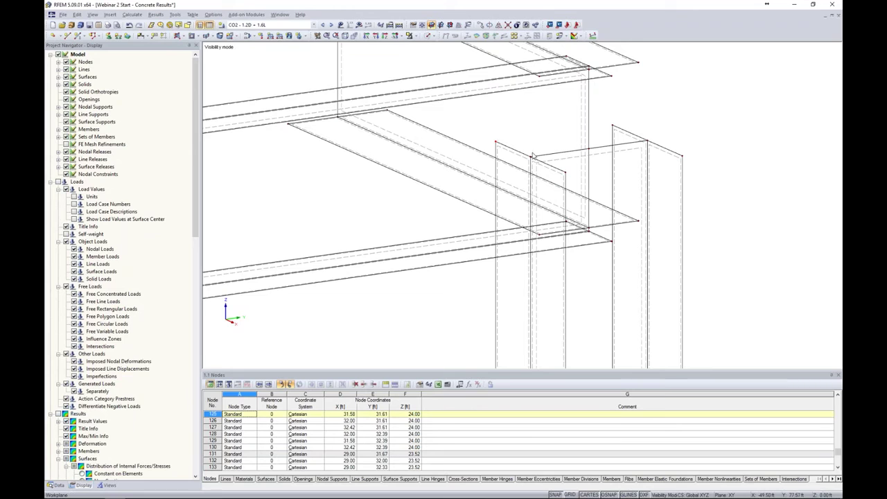
pyautogui.keyDown('ctrl'); pyautogui.click(565, 172); pyautogui.keyUp('ctrl')
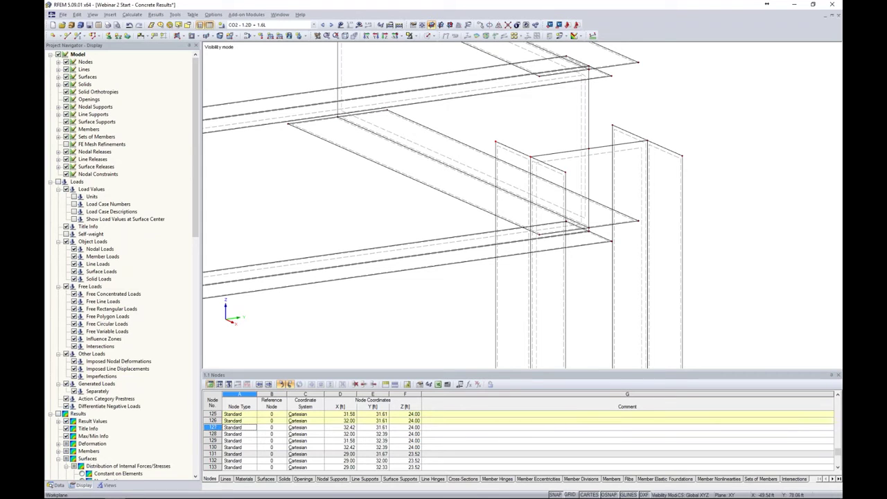
pyautogui.keyDown('ctrl'); pyautogui.click(612, 126); pyautogui.keyUp('ctrl')
pyautogui.keyDown('ctrl'); pyautogui.click(646, 141); pyautogui.keyUp('ctrl')
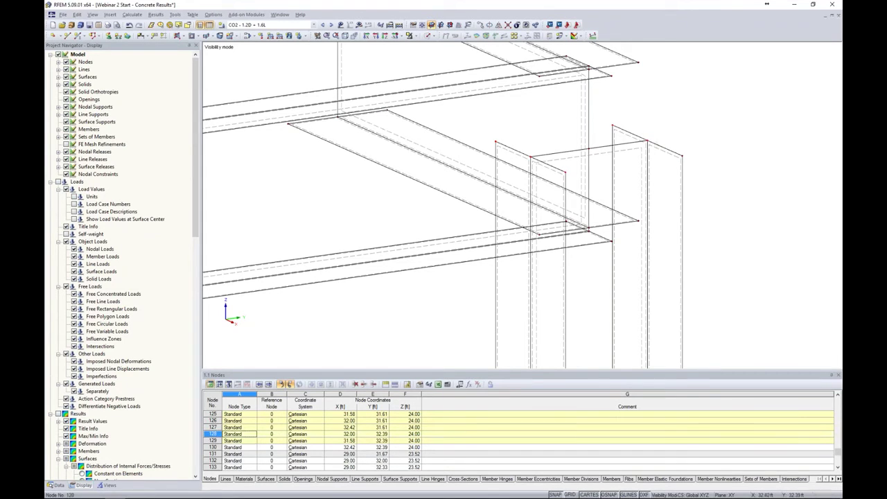
pyautogui.click(481, 25)
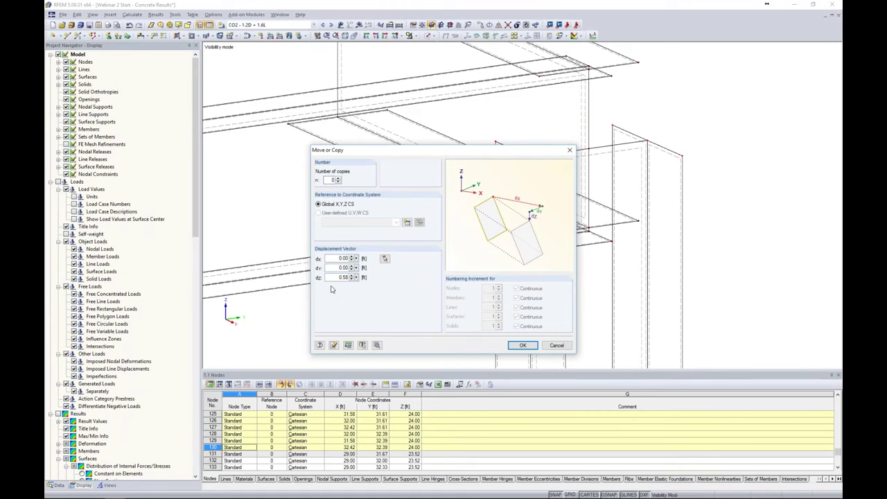
pyautogui.click(523, 345)
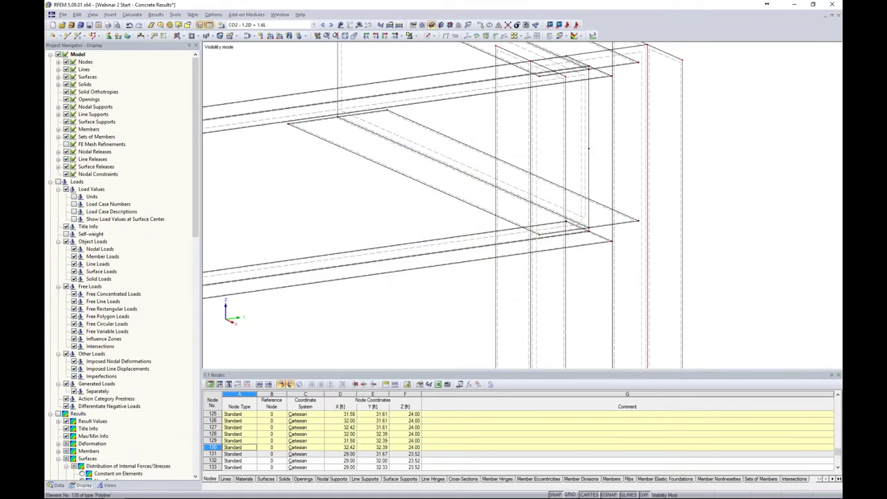
# Move the three end nodes of the beam's upper flange back to the column's near flange at Y 31.61 ft
pyautogui.scroll(2, 696, 186)
pyautogui.keyDown('ctrl'); pyautogui.moveTo(724, 167); pyautogui.dragTo(662, 60, button='middle'); pyautogui.keyUp('ctrl')
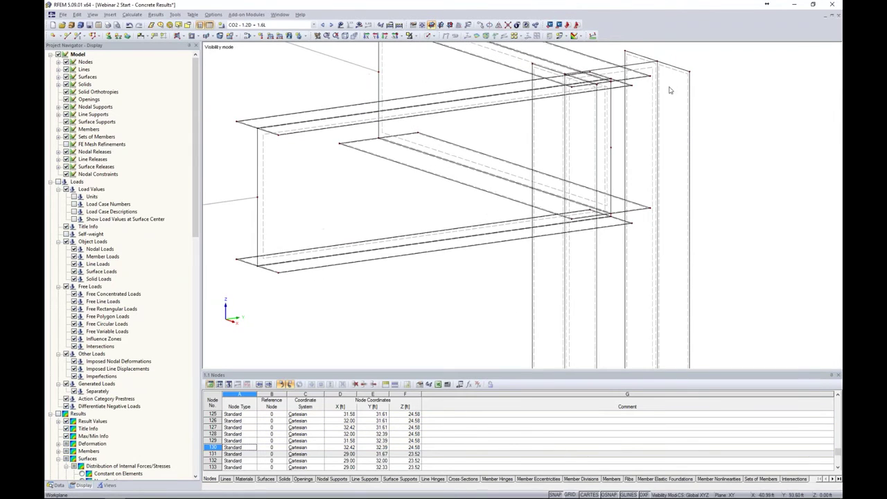
pyautogui.keyDown('ctrl'); pyautogui.moveTo(658, 97); pyautogui.dragTo(761, 141, button='middle'); pyautogui.keyUp('ctrl')
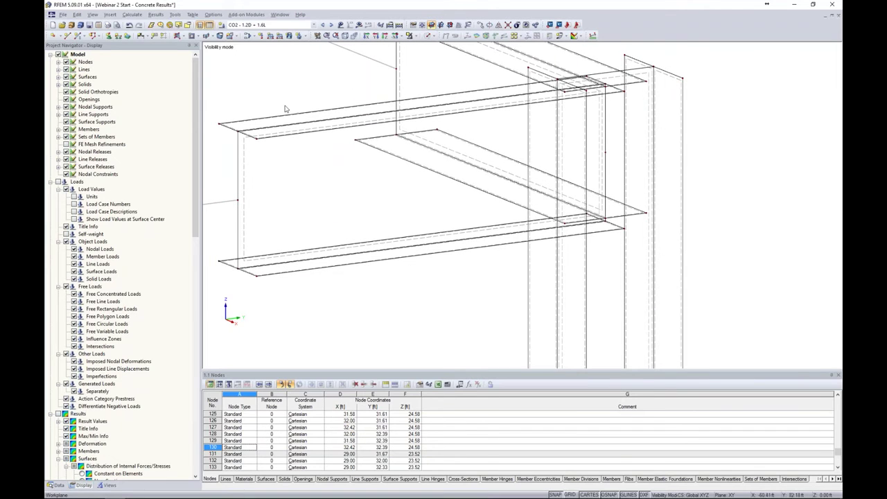
pyautogui.moveTo(703, 150); pyautogui.dragTo(570, 139, button='middle')
pyautogui.scroll(4, 579, 138)
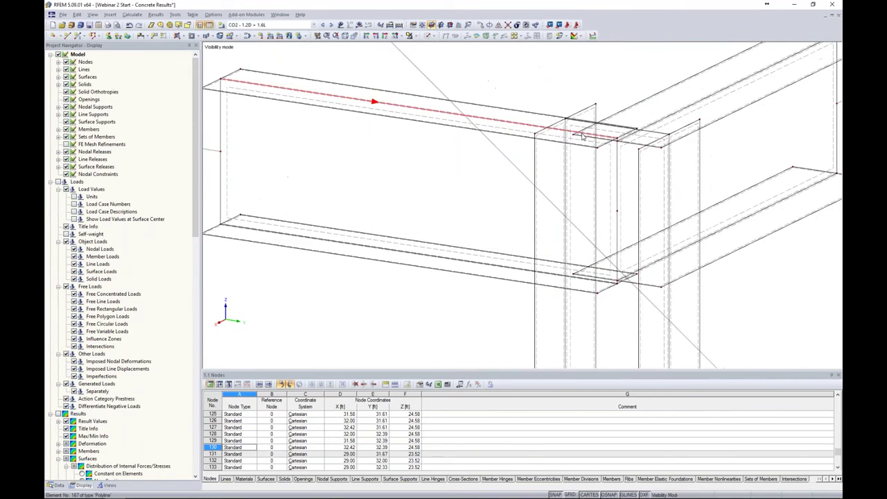
pyautogui.click(619, 167)
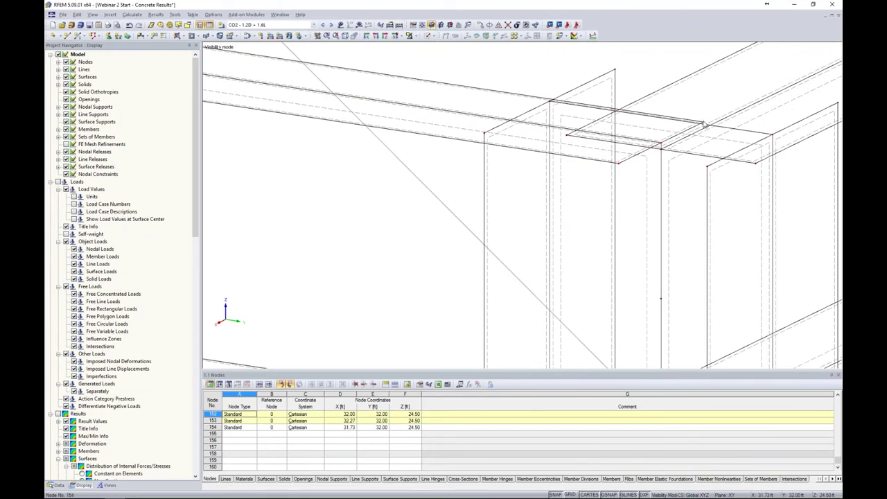
pyautogui.click(660, 144)
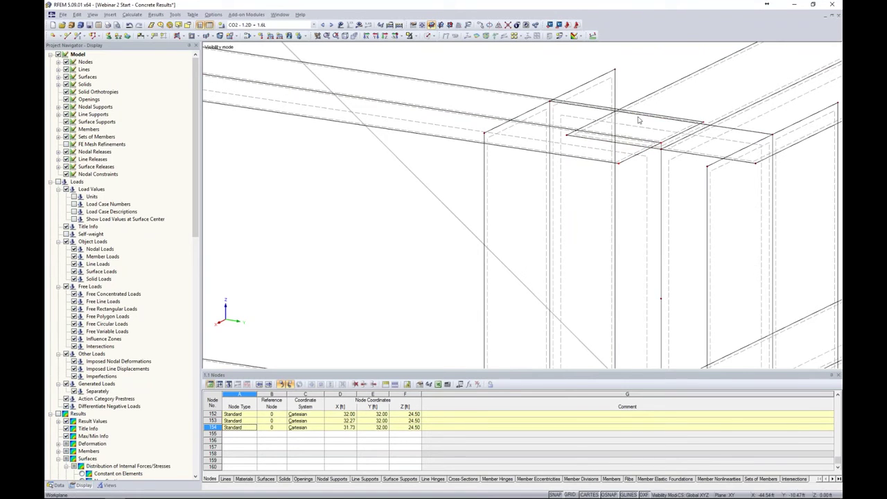
pyautogui.click(614, 139)
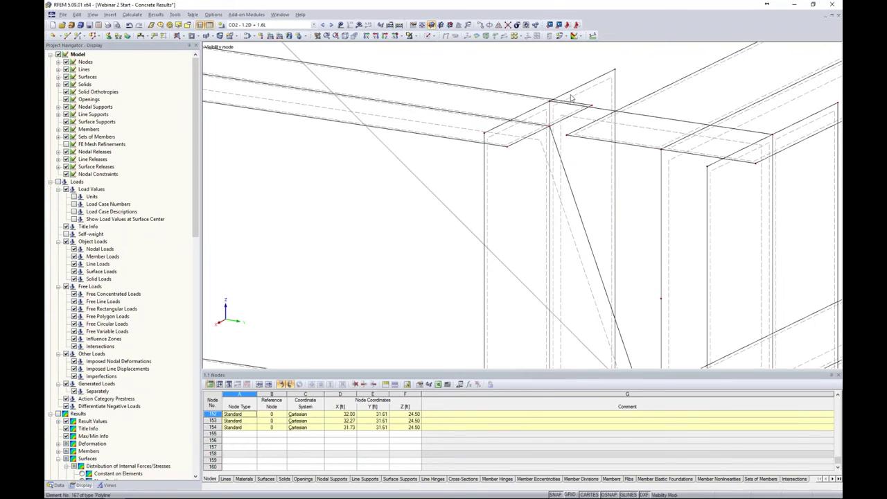
pyautogui.scroll(-3, 576, 108)
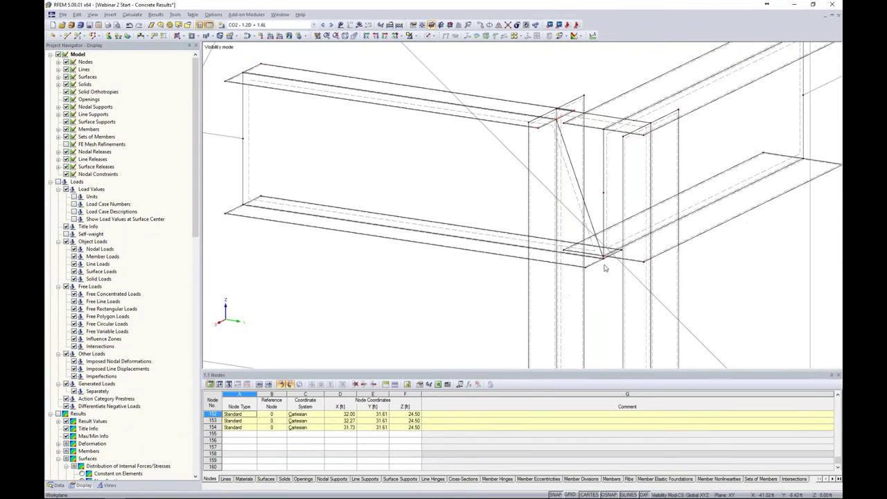
# Move the three end nodes of the beam's lower flange back to the column's near flange at Y 31.61 ft
pyautogui.scroll(-3, 604, 258)
pyautogui.scroll(3, 606, 303)
pyautogui.scroll(3, 607, 303)
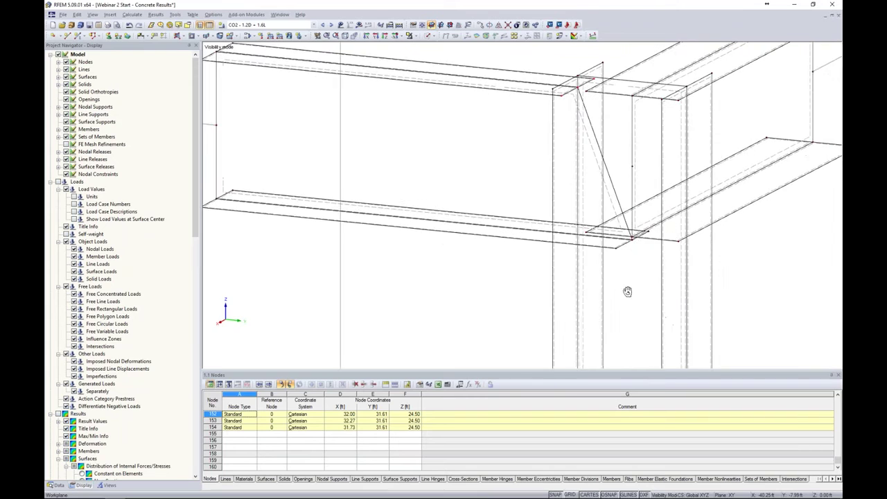
pyautogui.scroll(-1, 625, 259)
pyautogui.click(593, 233)
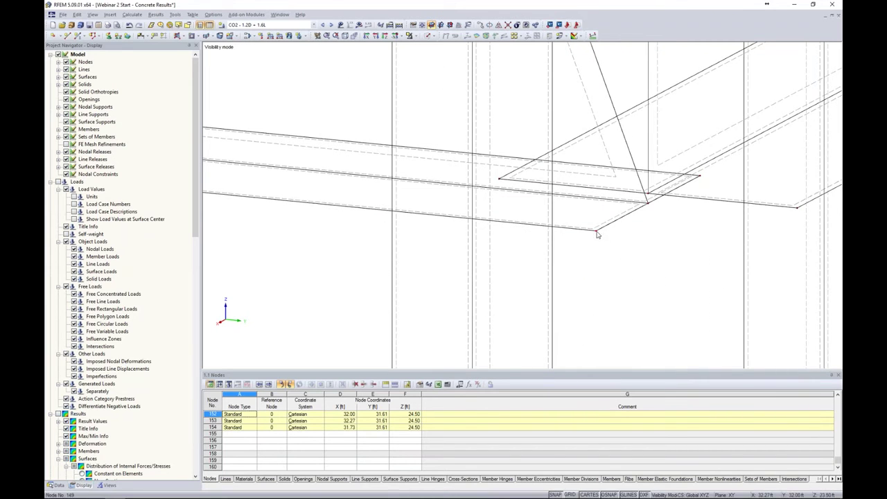
pyautogui.keyDown('ctrl'); pyautogui.click(648, 203); pyautogui.keyUp('ctrl')
pyautogui.moveTo(650, 206); pyautogui.dragTo(474, 189)
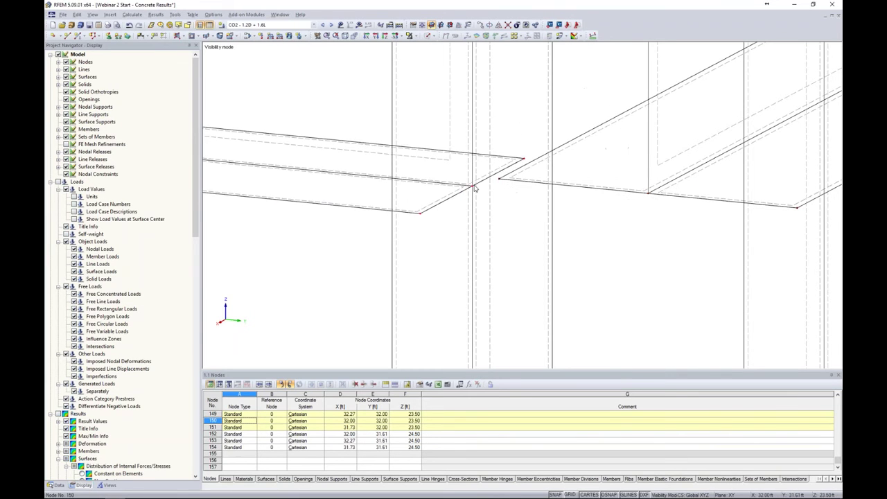
pyautogui.scroll(-5, 474, 189)
# Inspect the corner connection in solid transparent display, return to wireframe, and examine the node joining the beam member to its surfaces
pyautogui.keyDown('ctrl'); pyautogui.moveTo(603, 218); pyautogui.dragTo(568, 215, button='middle'); pyautogui.keyUp('ctrl')
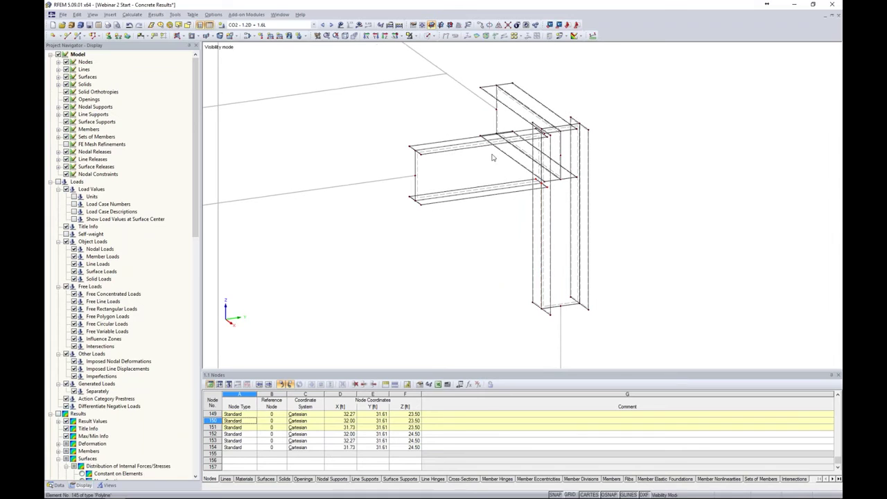
pyautogui.click(433, 36)
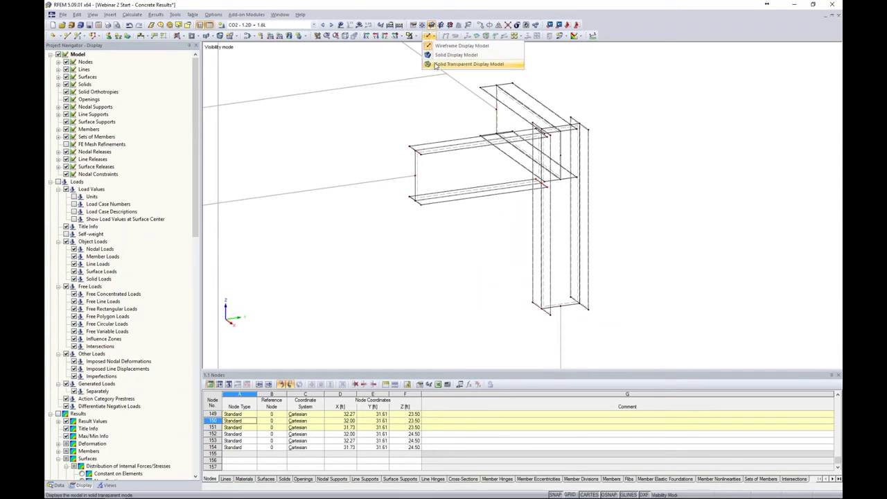
pyautogui.click(437, 67)
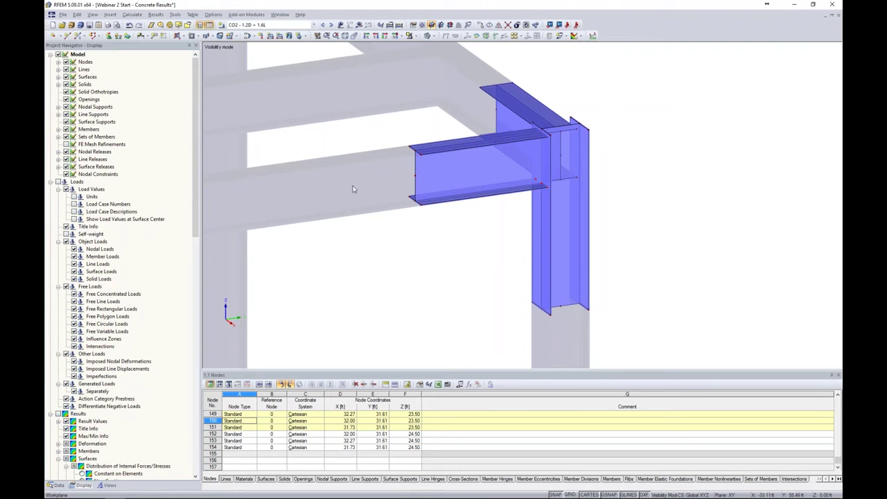
pyautogui.keyDown('ctrl'); pyautogui.moveTo(320, 161); pyautogui.dragTo(450, 222, button='middle'); pyautogui.keyUp('ctrl')
pyautogui.click(428, 35)
pyautogui.click(447, 41)
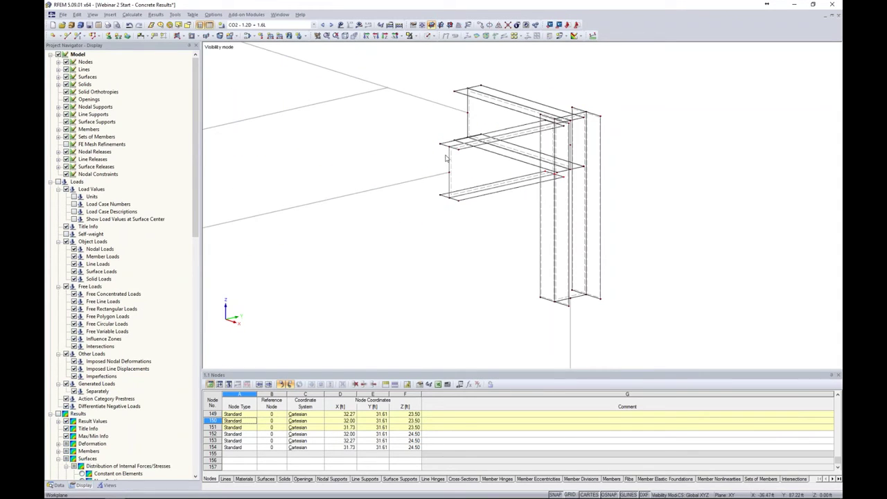
pyautogui.keyDown('ctrl'); pyautogui.moveTo(409, 207); pyautogui.dragTo(426, 178, button='middle'); pyautogui.keyUp('ctrl')
pyautogui.scroll(3, 429, 180)
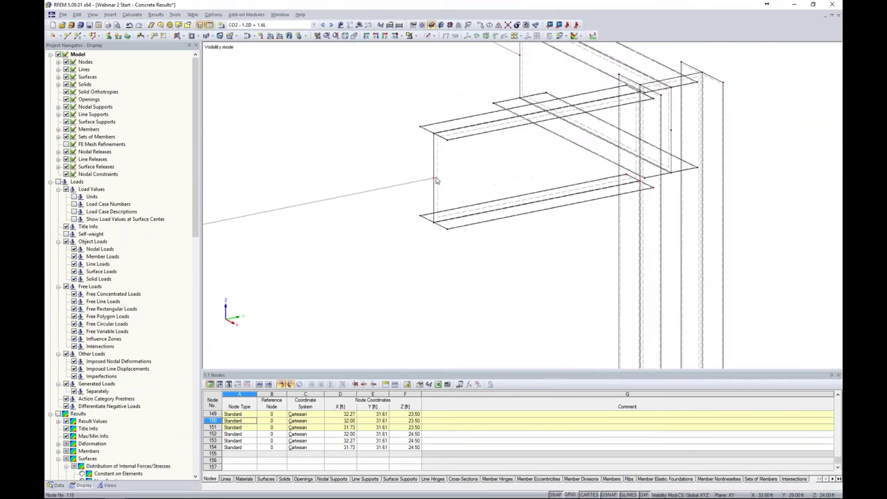
pyautogui.click(564, 149)
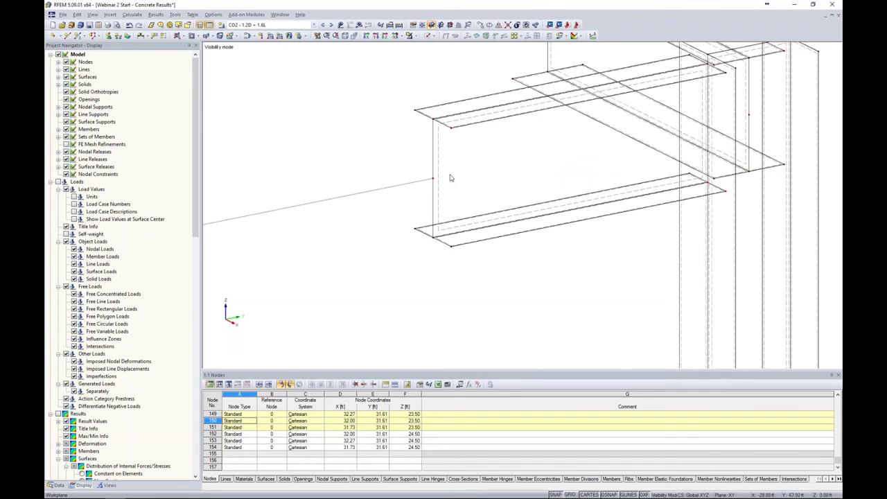
pyautogui.scroll(-4, 449, 178)
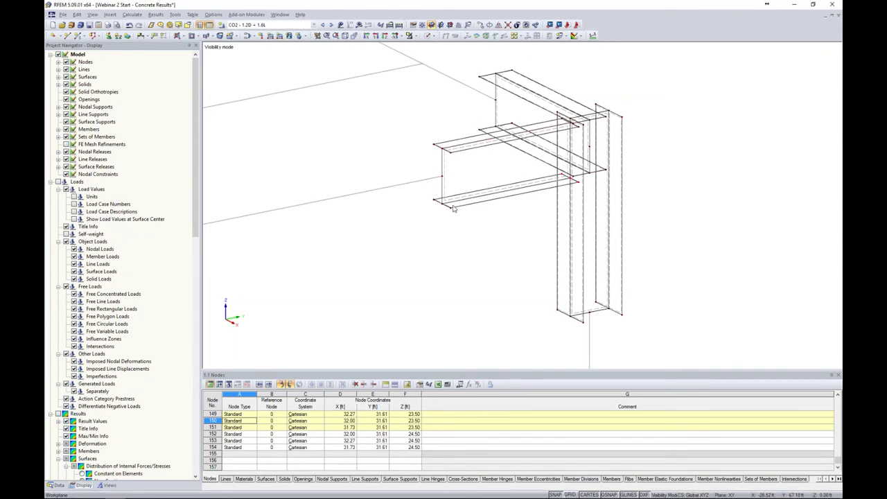
# Create a polygonal surface with Rigid stiffness closing the open end of the Y-direction beam through its four flange corner nodes
pyautogui.click(184, 37)
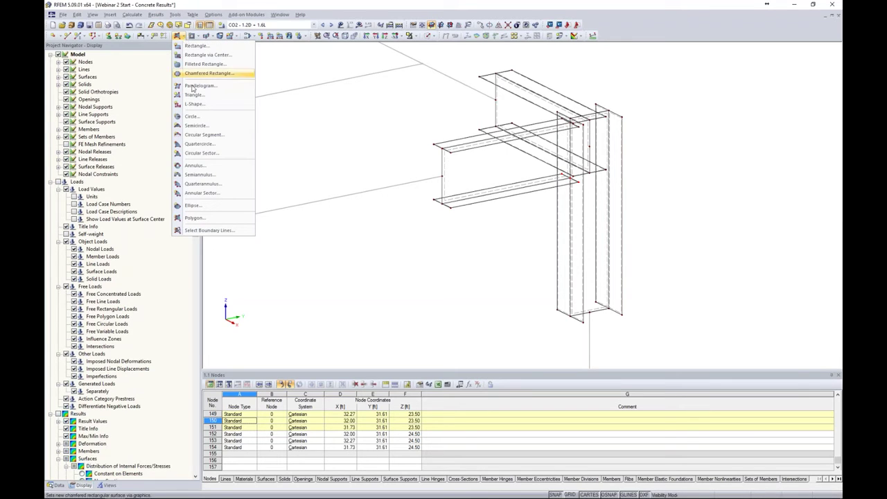
pyautogui.click(195, 217)
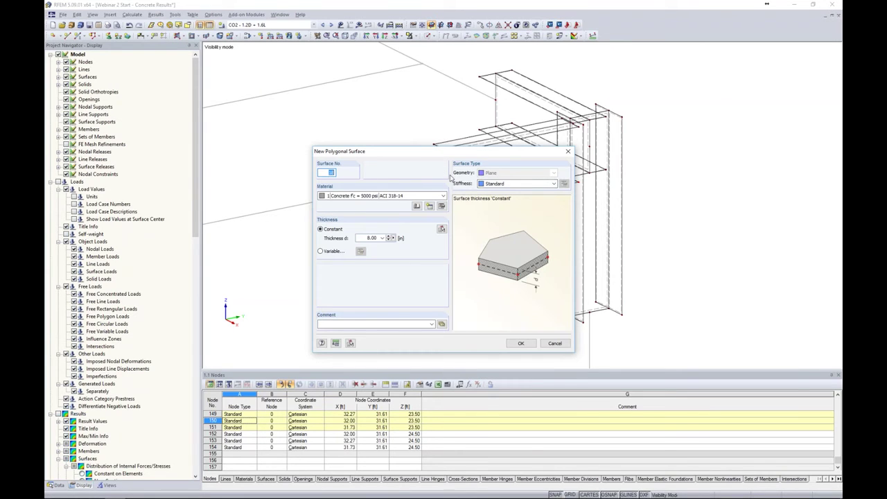
pyautogui.click(493, 183)
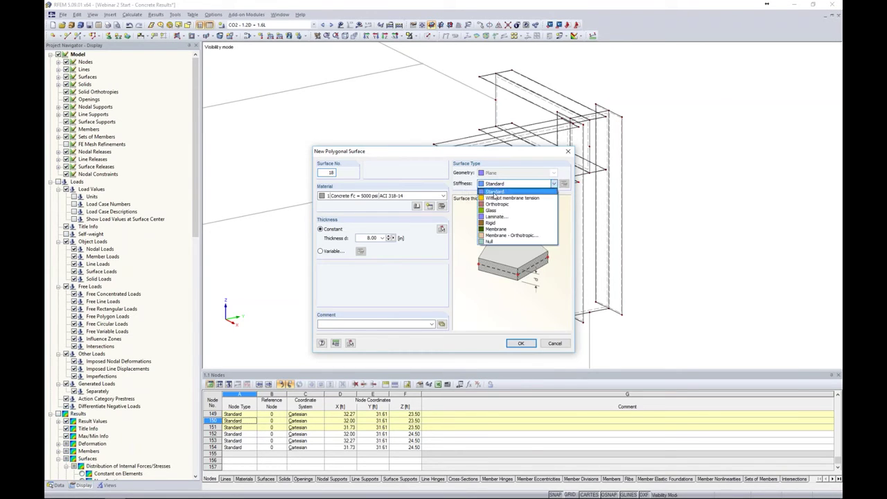
pyautogui.click(494, 223)
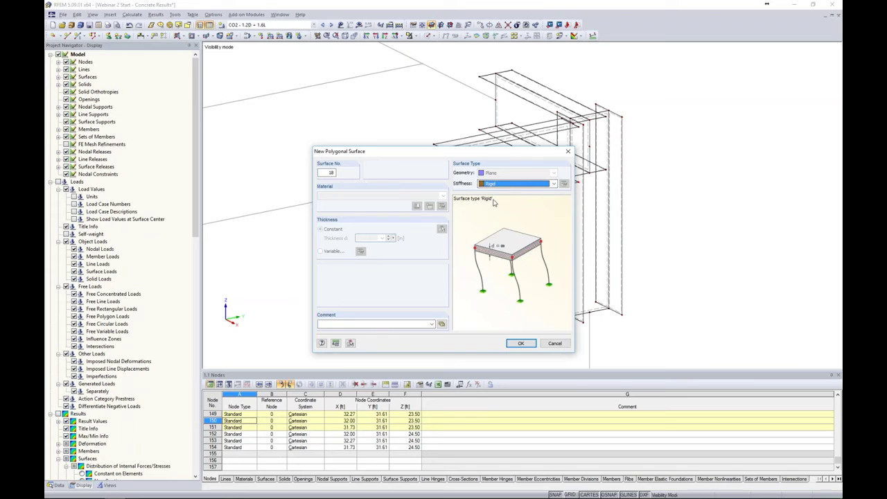
pyautogui.click(520, 344)
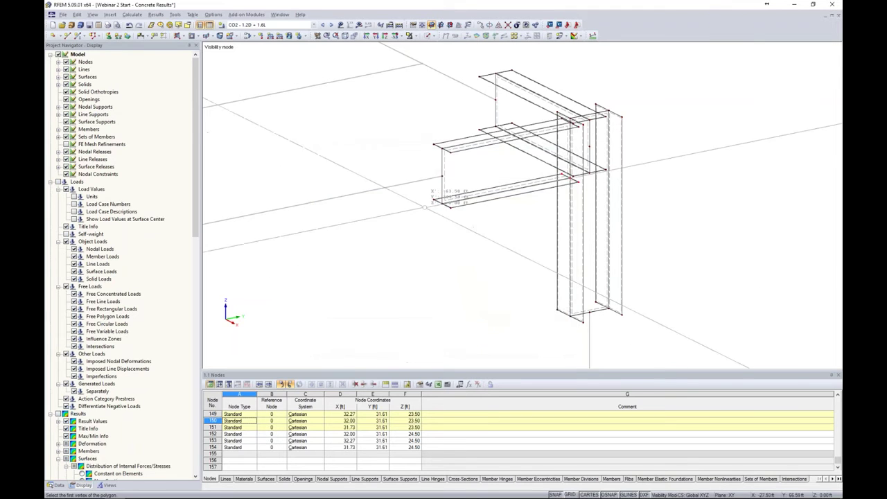
pyautogui.scroll(5, 439, 101)
pyautogui.click(441, 117)
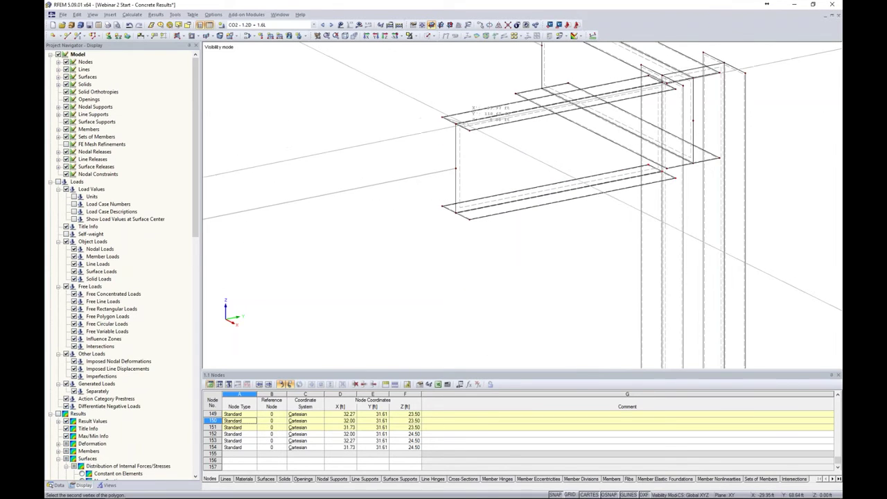
pyautogui.click(455, 168)
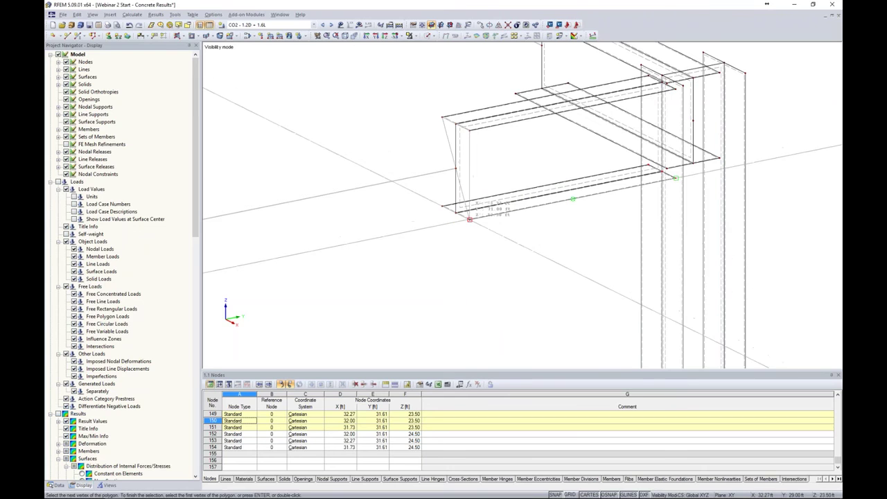
pyautogui.click(443, 207)
pyautogui.click(442, 94)
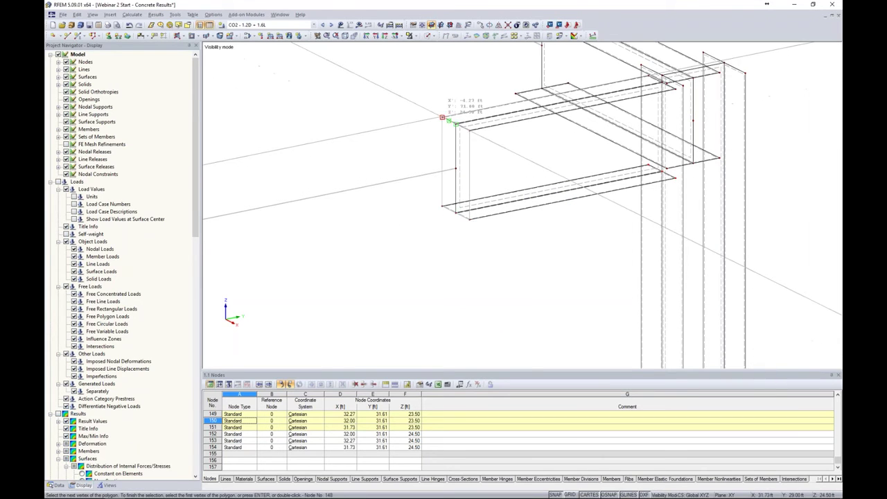
# Add a rigid polygonal surface across the open end of the X-direction beam through its four flange corner nodes
pyautogui.keyDown('ctrl'); pyautogui.moveTo(441, 164); pyautogui.dragTo(430, 115, button='middle'); pyautogui.keyUp('ctrl')
pyautogui.click(431, 113)
pyautogui.click(458, 108)
pyautogui.click(488, 197)
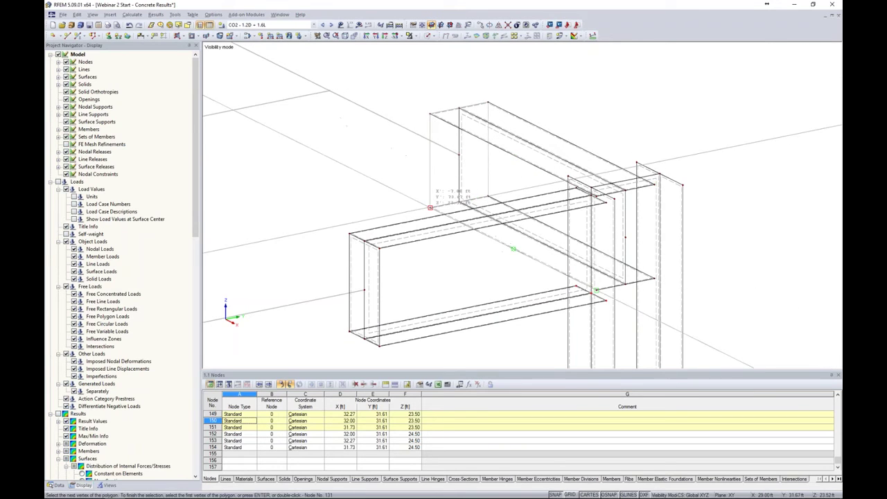
pyautogui.click(430, 113)
# Add a rigid polygonal surface across the lower end of the column's surfaces through the four flange corner nodes, and finish the command
pyautogui.scroll(5, 525, 223)
pyautogui.scroll(2, 524, 223)
pyautogui.click(489, 236)
pyautogui.click(525, 230)
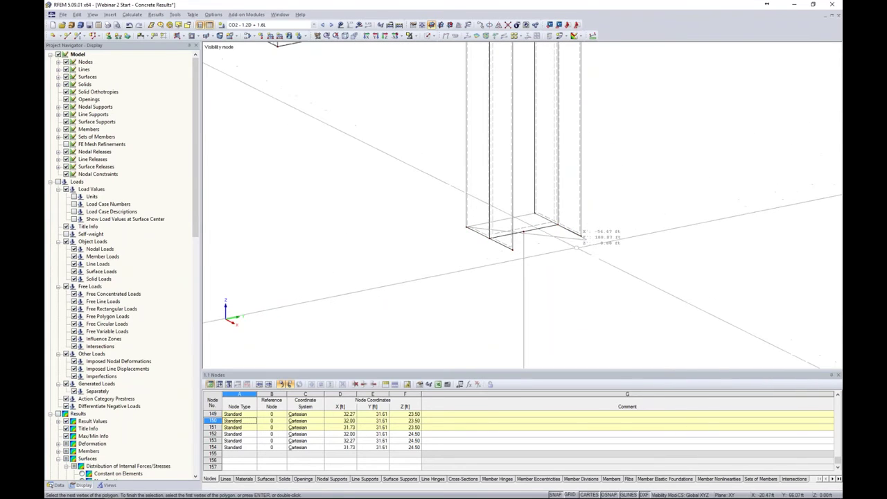
pyautogui.click(465, 226)
pyautogui.click(558, 223)
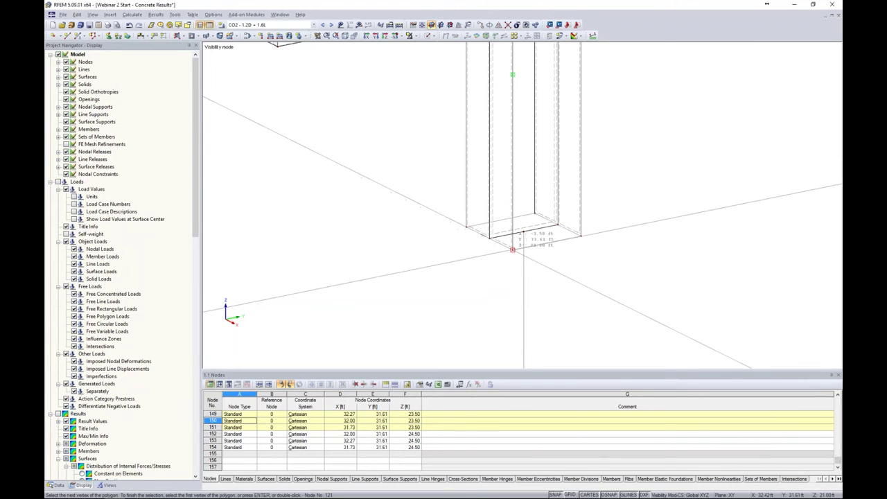
pyautogui.doubleClick(512, 249)
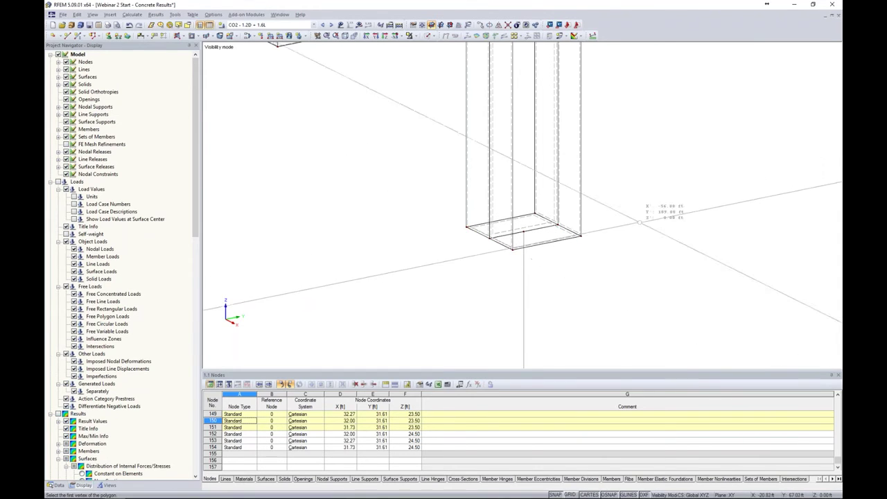
# Show the model in solid transparent display and inspect the rigid end surfaces on both beams and the column
pyautogui.click(427, 35)
pyautogui.click(438, 68)
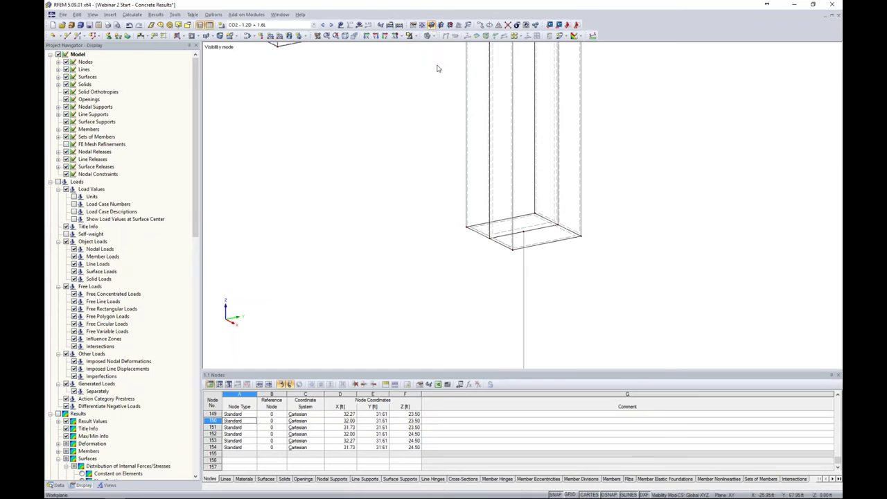
pyautogui.scroll(-3, 580, 247)
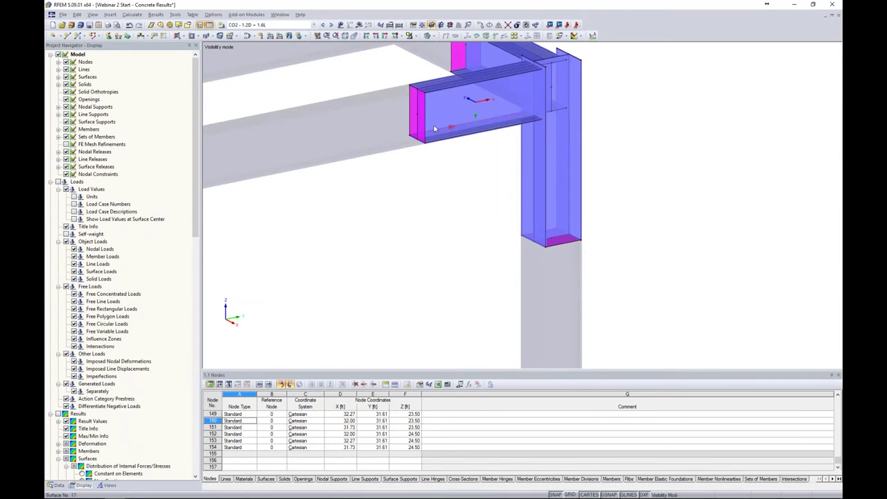
pyautogui.moveTo(474, 172); pyautogui.dragTo(413, 221, button='middle')
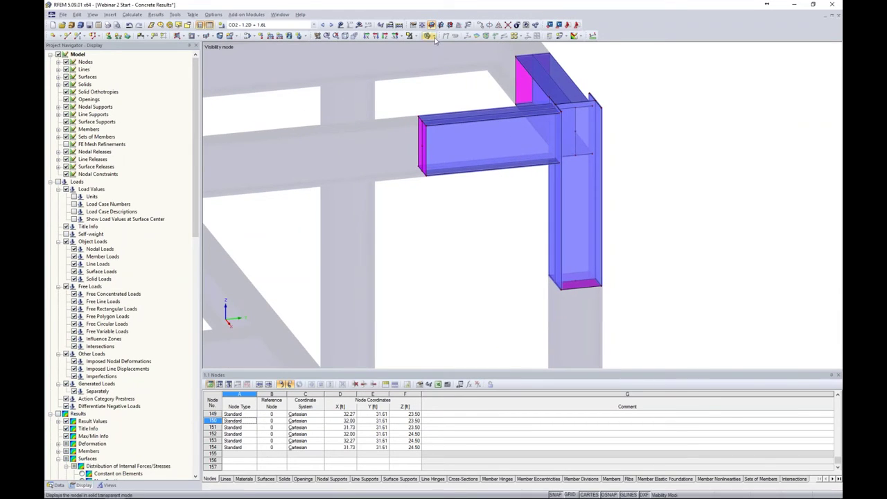
# Review the target length of finite elements in the global FE mesh settings and leave the settings without changing them
pyautogui.click(133, 14)
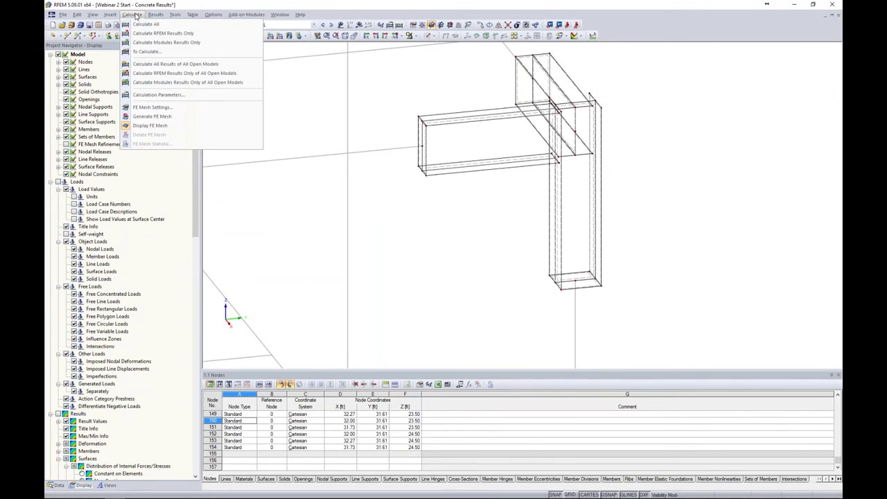
pyautogui.click(149, 108)
pyautogui.doubleClick(364, 156)
pyautogui.click(369, 156)
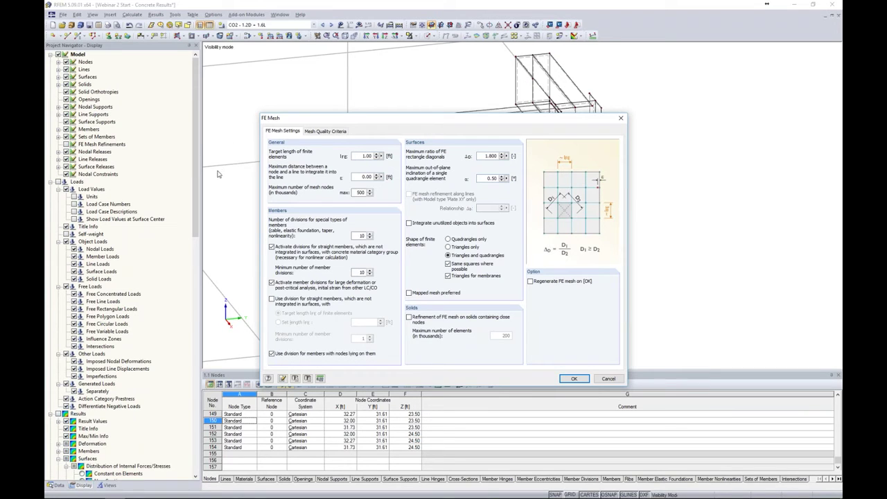
pyautogui.moveTo(440, 123); pyautogui.dragTo(259, 89)
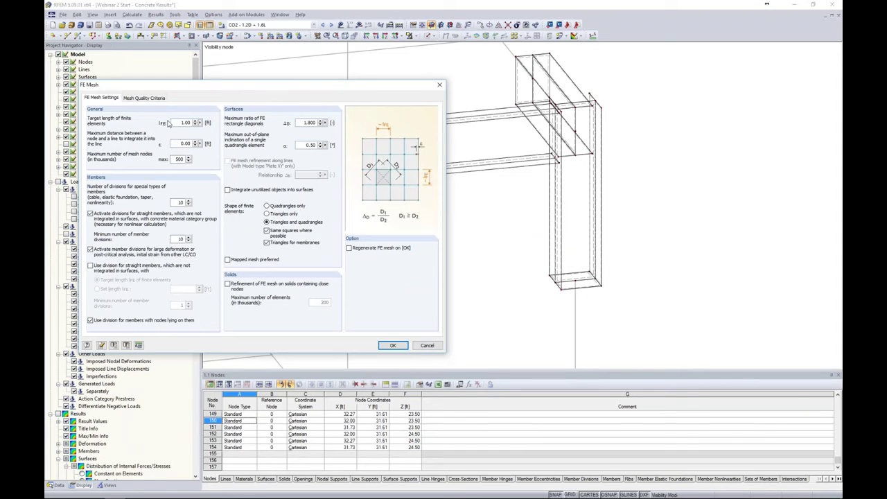
pyautogui.click(427, 345)
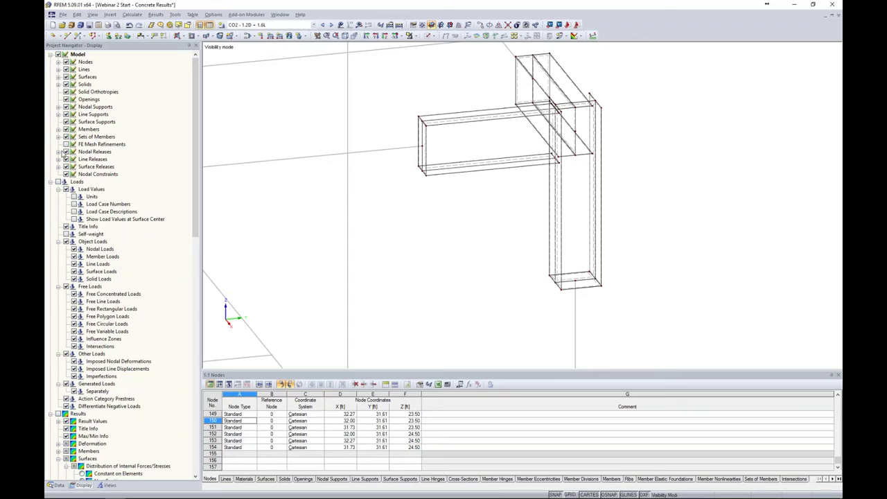
# Display the FE mesh refinements and review the target FE length of the refinement applied to the beam's web surface
pyautogui.moveTo(457, 235); pyautogui.dragTo(484, 222, button='middle')
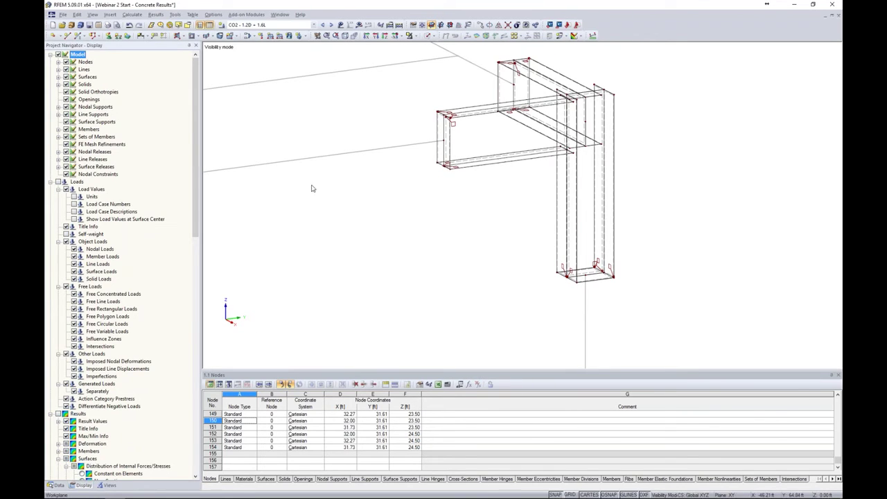
pyautogui.scroll(4, 451, 122)
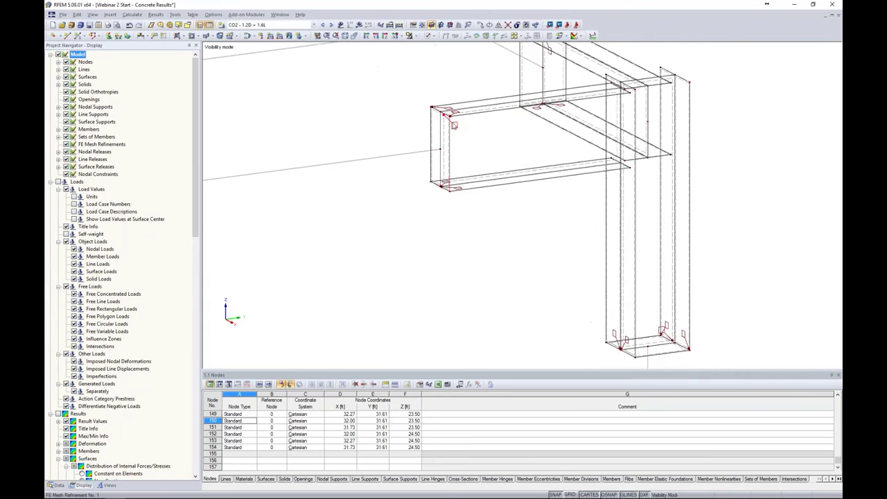
pyautogui.doubleClick(455, 126)
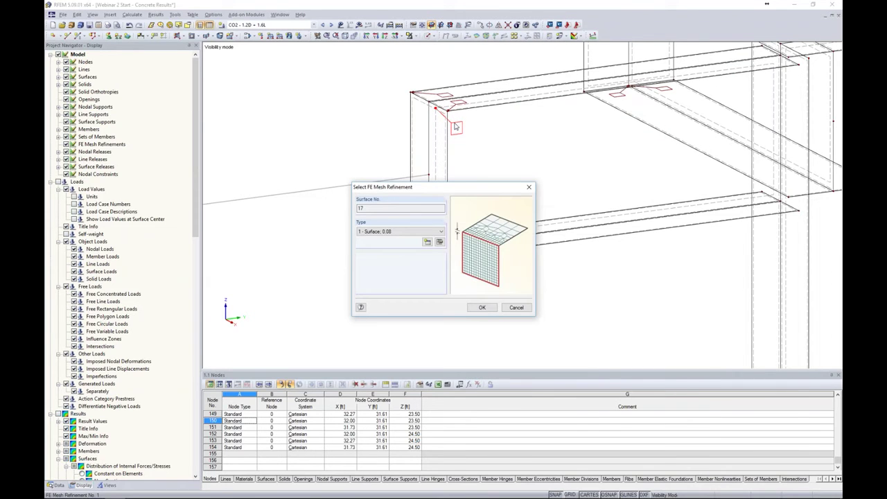
pyautogui.click(439, 242)
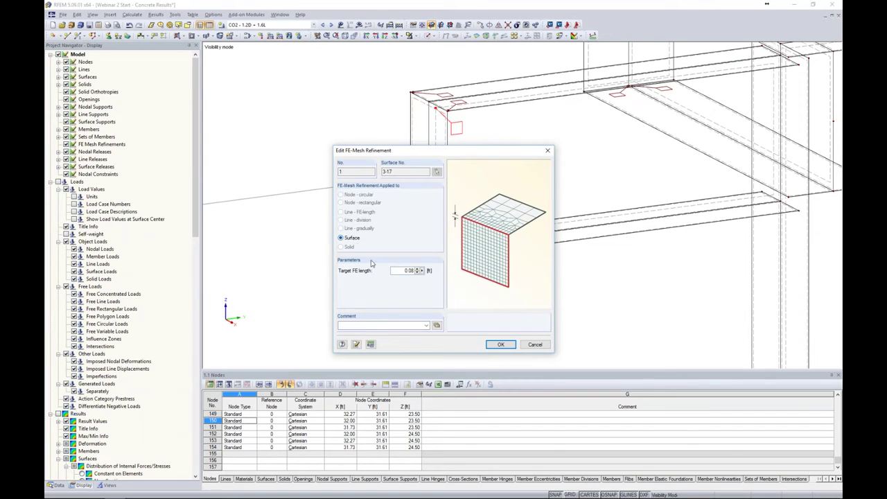
pyautogui.doubleClick(399, 270)
pyautogui.click(499, 345)
pyautogui.click(483, 307)
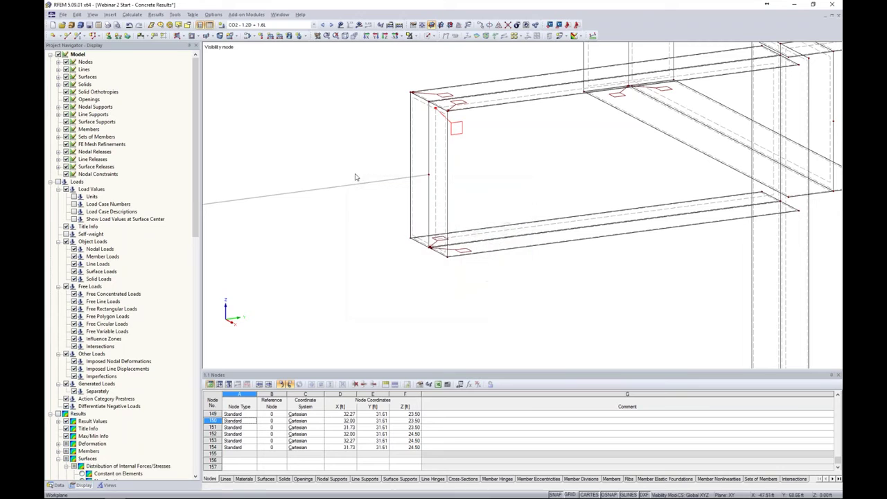
# Generate the FE mesh and cancel the visibility mode so the whole structure is displayed
pyautogui.click(132, 14)
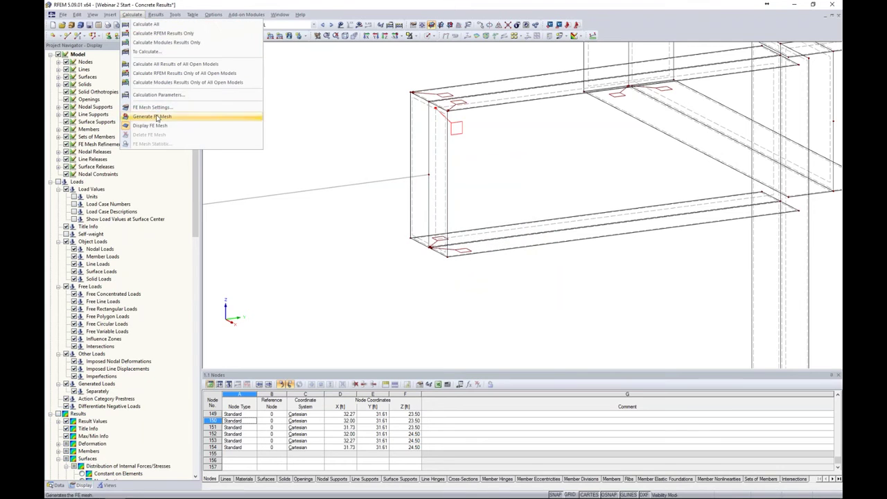
pyautogui.click(151, 116)
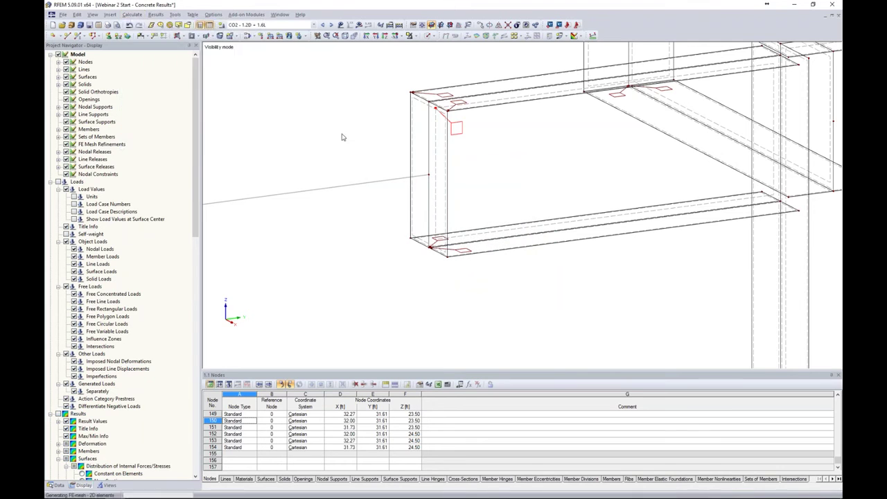
pyautogui.click(414, 36)
pyautogui.click(426, 108)
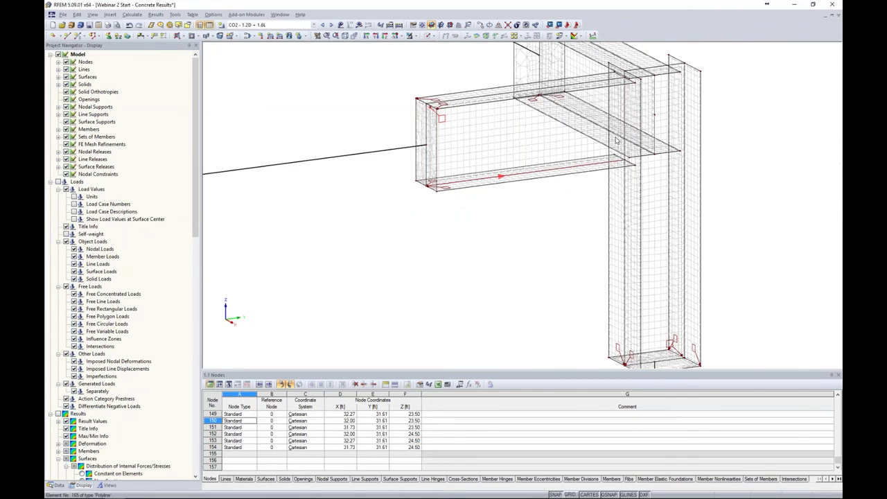
# Examine the generated FE mesh at the beam's coupled end, across the whole structure and at the frame corner
pyautogui.scroll(4, 425, 156)
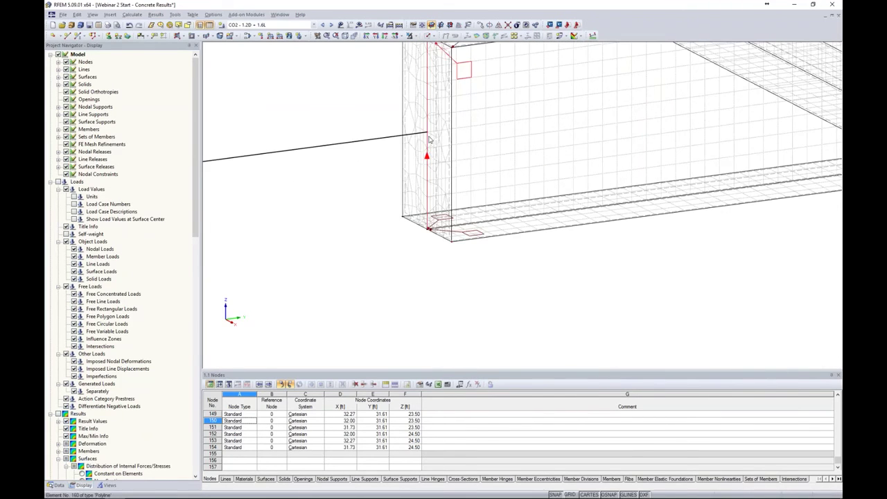
pyautogui.scroll(-5, 443, 139)
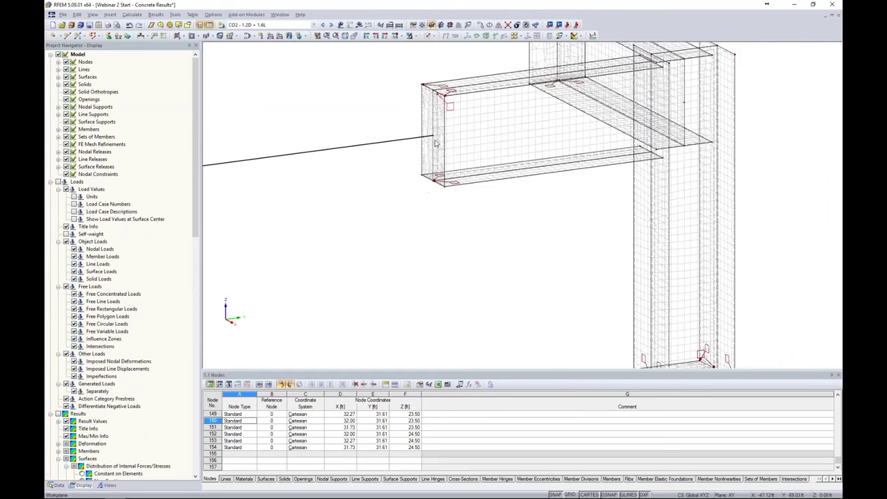
pyautogui.scroll(-6, 525, 179)
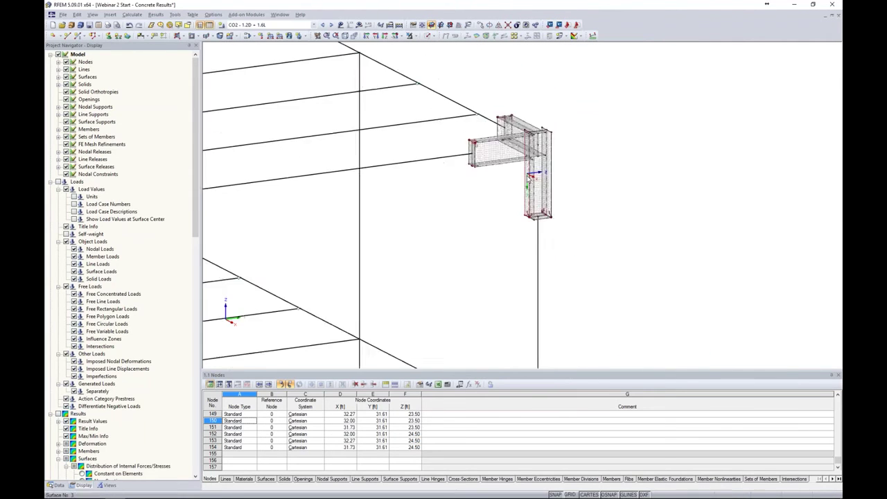
pyautogui.moveTo(486, 220); pyautogui.dragTo(729, 159, button='middle')
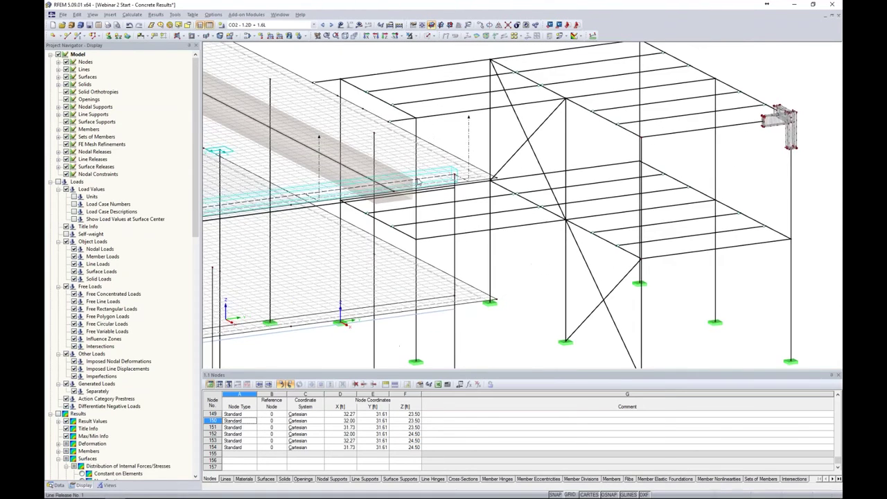
pyautogui.scroll(4, 399, 165)
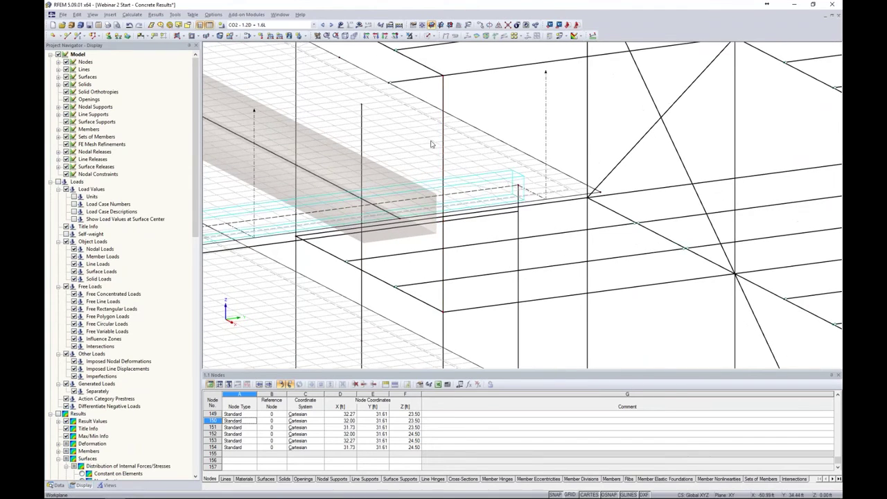
pyautogui.scroll(-2, 502, 149)
pyautogui.scroll(-3, 502, 149)
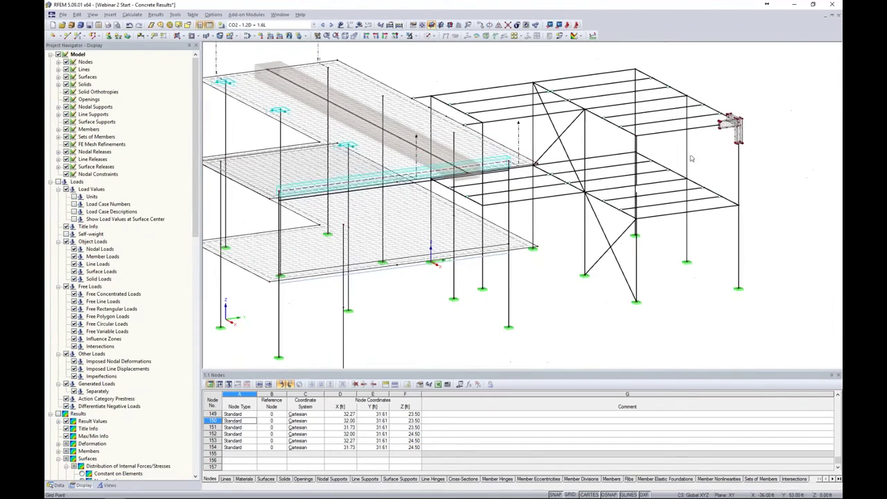
pyautogui.scroll(6, 609, 148)
pyautogui.scroll(5, 607, 147)
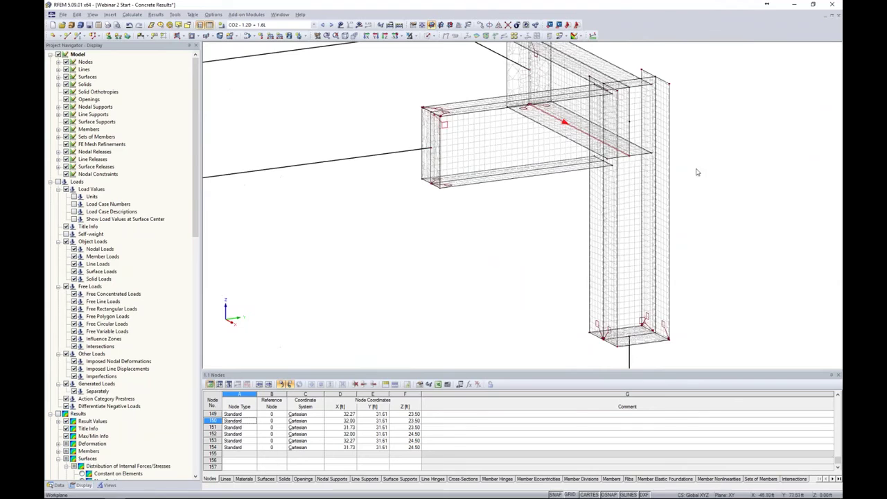
# Create a new nodal FE mesh refinement for the two nodes where the beam web's upper and lower ends meet the column
pyautogui.scroll(2, 595, 132)
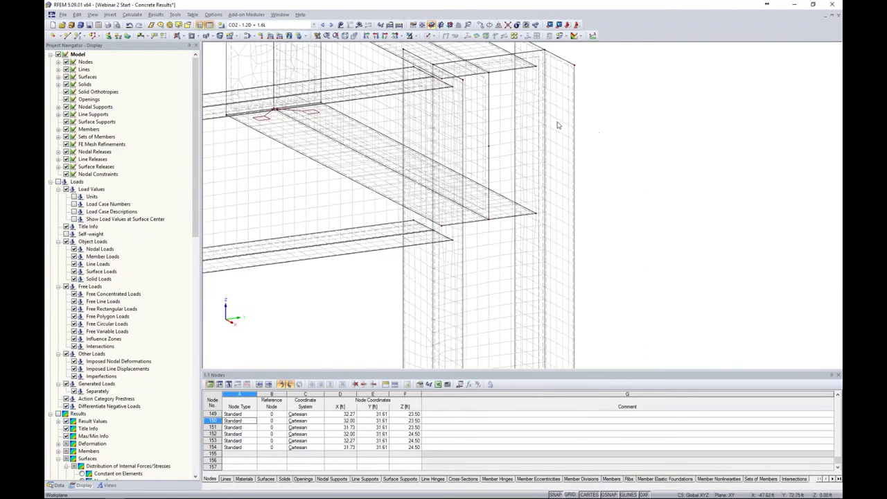
pyautogui.click(489, 72)
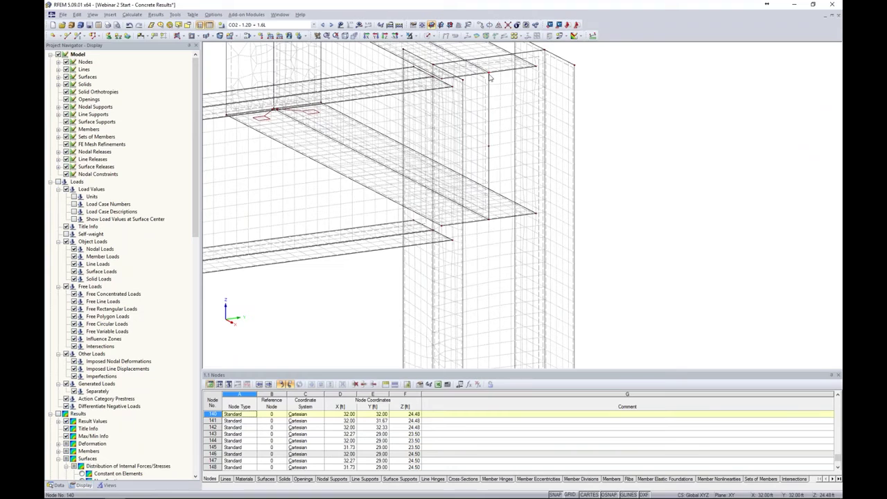
pyautogui.click(488, 222)
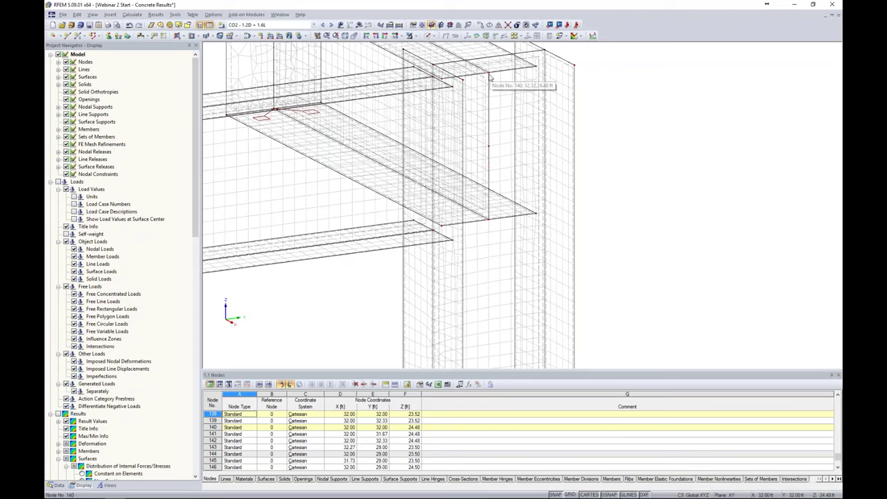
pyautogui.rightClick(489, 77)
pyautogui.moveTo(509, 97)
pyautogui.click(617, 106)
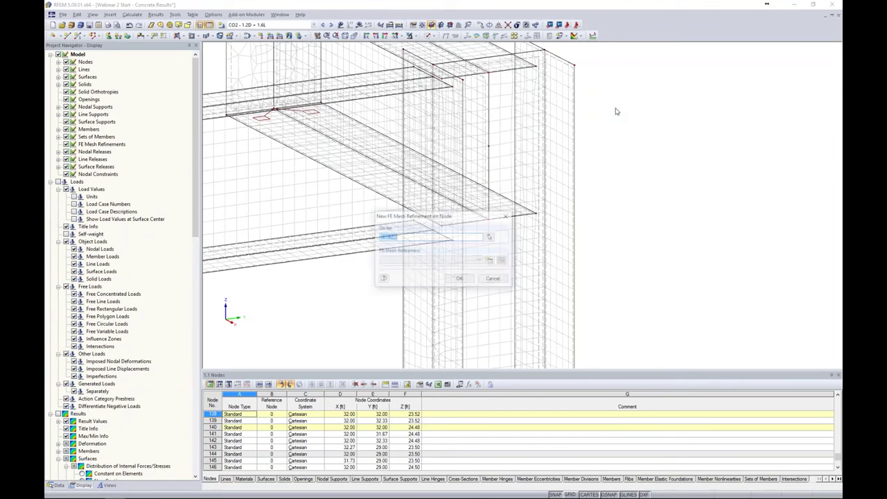
pyautogui.click(489, 259)
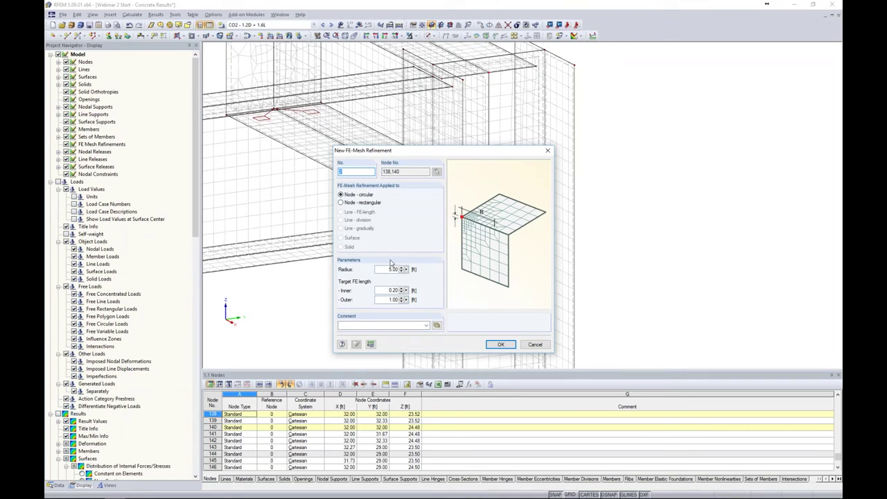
# Reduce the circular refinement's radius and its inner and outer target FE lengths, and assign it to both selected nodes
pyautogui.doubleClick(385, 270)
pyautogui.write('0')
pyautogui.write('0')
pyautogui.doubleClick(388, 300)
pyautogui.write('0.0')
pyautogui.click(499, 345)
pyautogui.click(460, 279)
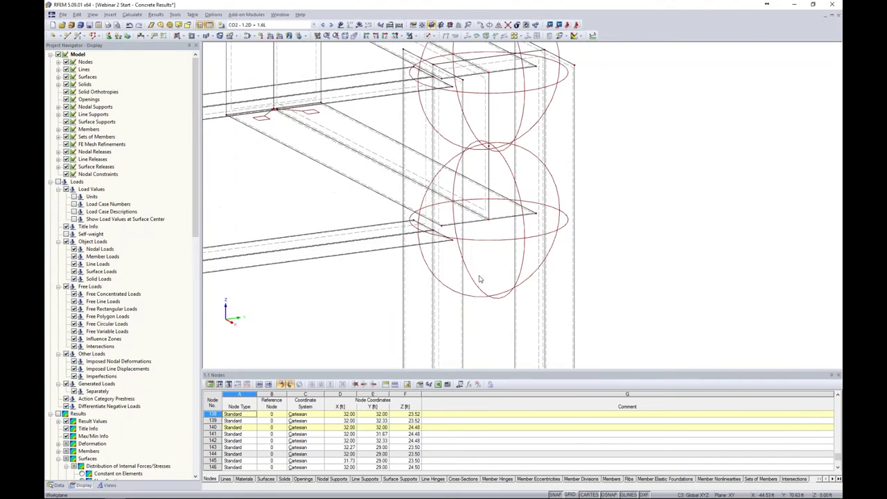
# Regenerate the FE mesh with the nodal refinements and inspect it around the lower connection node
pyautogui.scroll(-2, 509, 223)
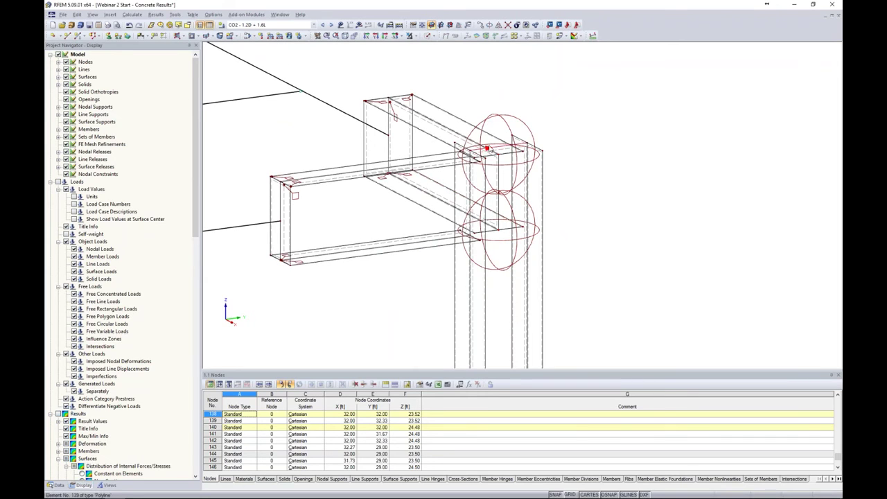
pyautogui.click(132, 16)
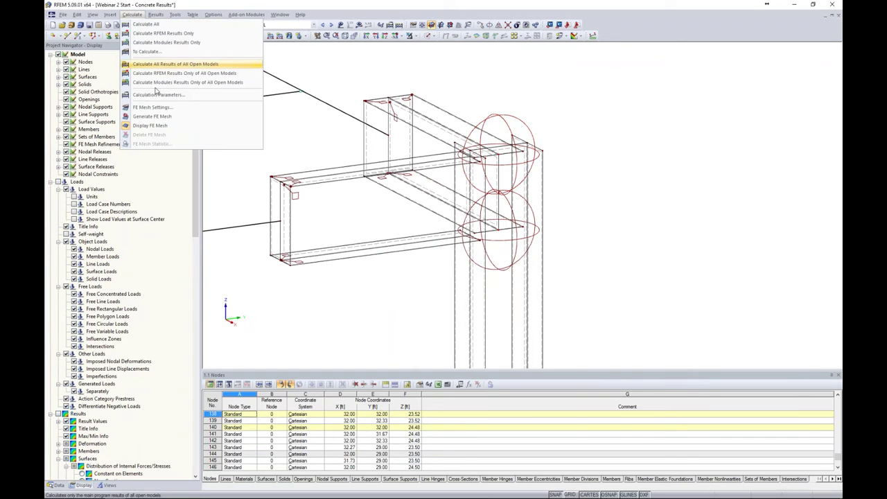
pyautogui.click(156, 112)
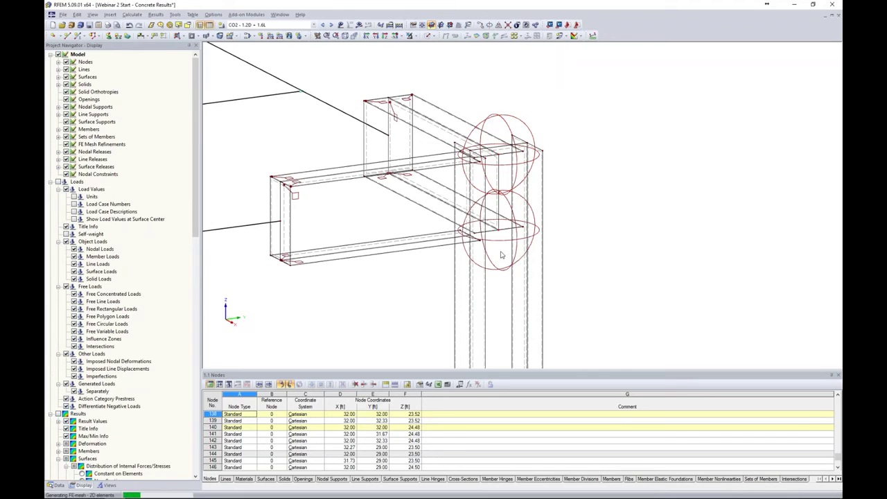
pyautogui.scroll(3, 500, 249)
pyautogui.scroll(4, 497, 238)
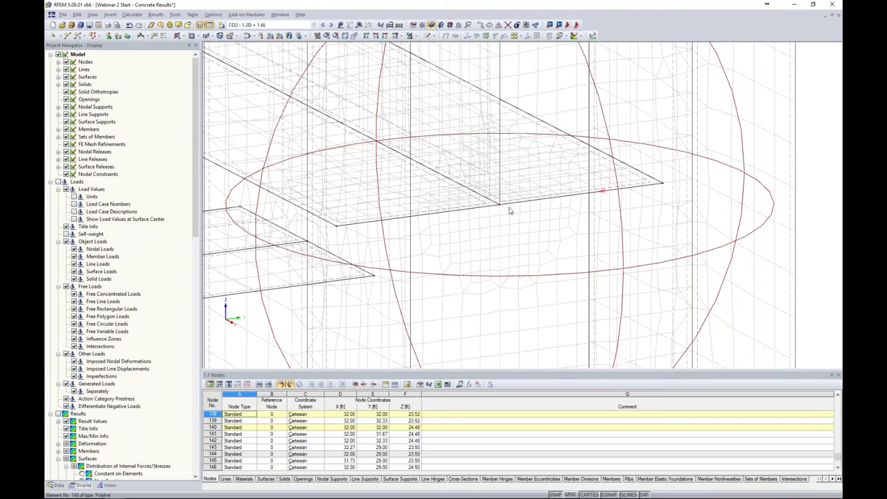
# Hide the FE mesh refinement symbols so the refined mesh at the frame corner can be viewed clearly
pyautogui.scroll(-1, 593, 242)
pyautogui.scroll(-5, 592, 242)
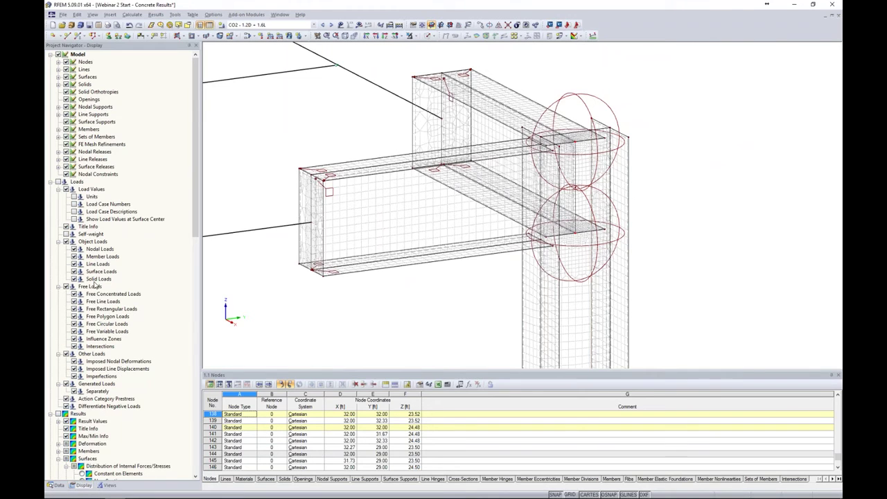
pyautogui.click(68, 147)
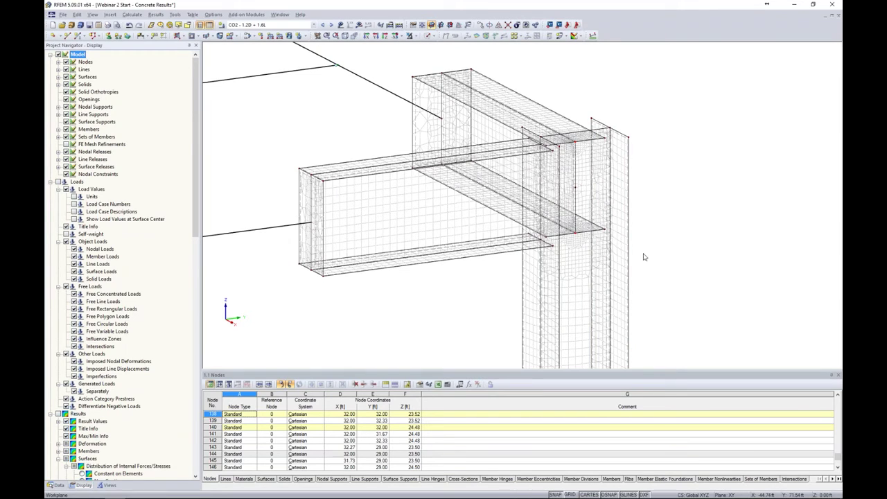
pyautogui.keyDown('ctrl'); pyautogui.moveTo(665, 263); pyautogui.dragTo(627, 205, button='middle'); pyautogui.keyUp('ctrl')
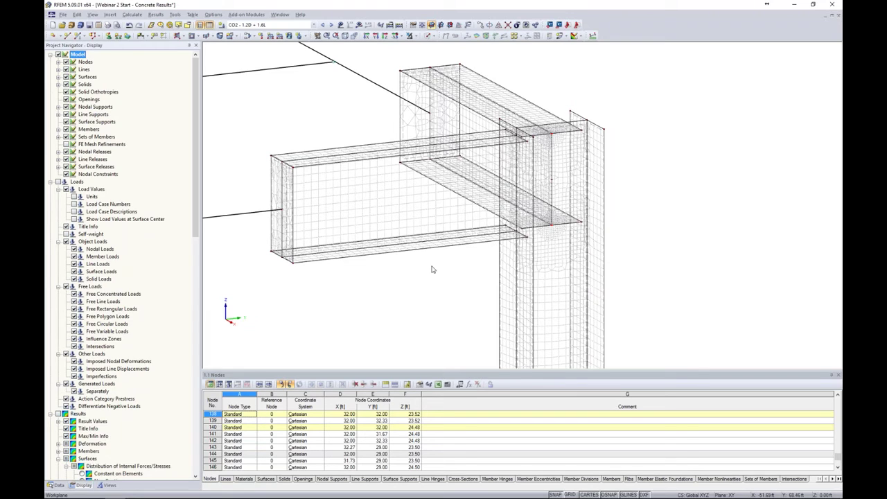
# Start a graphical line release and create its release type with φx released and a rotational spring constant of 40 kipft/rad/ft
pyautogui.click(59, 485)
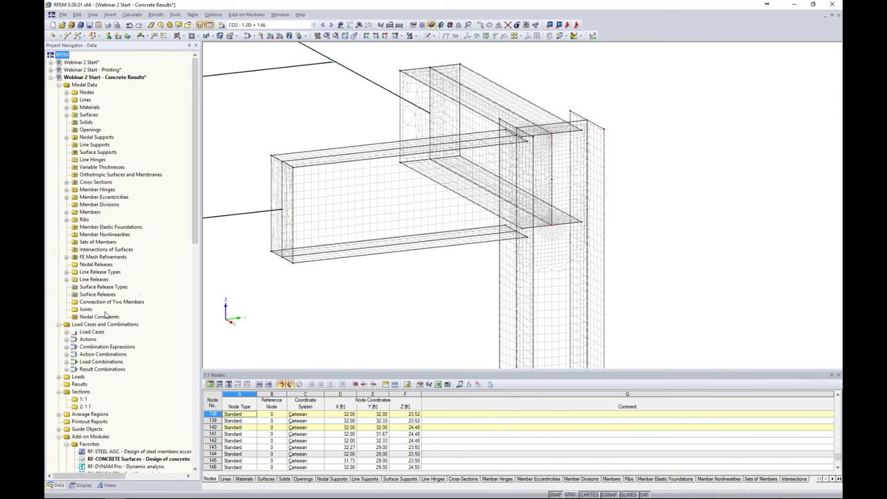
pyautogui.rightClick(97, 279)
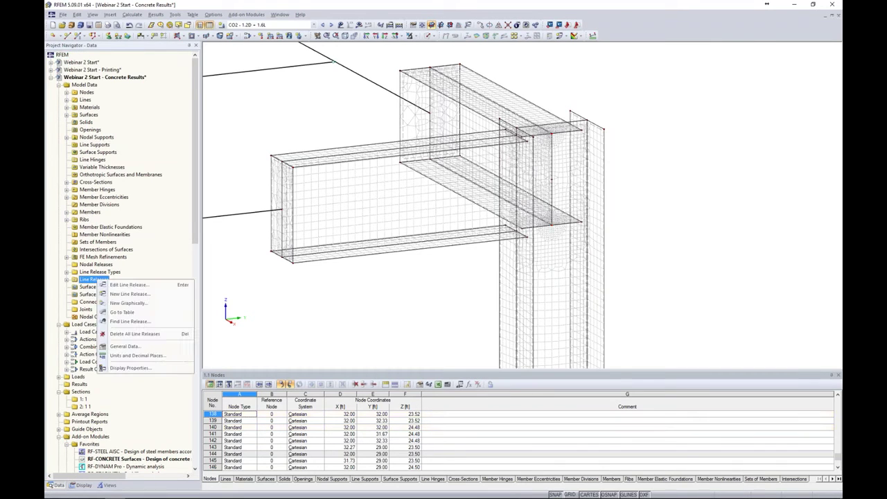
pyautogui.click(120, 304)
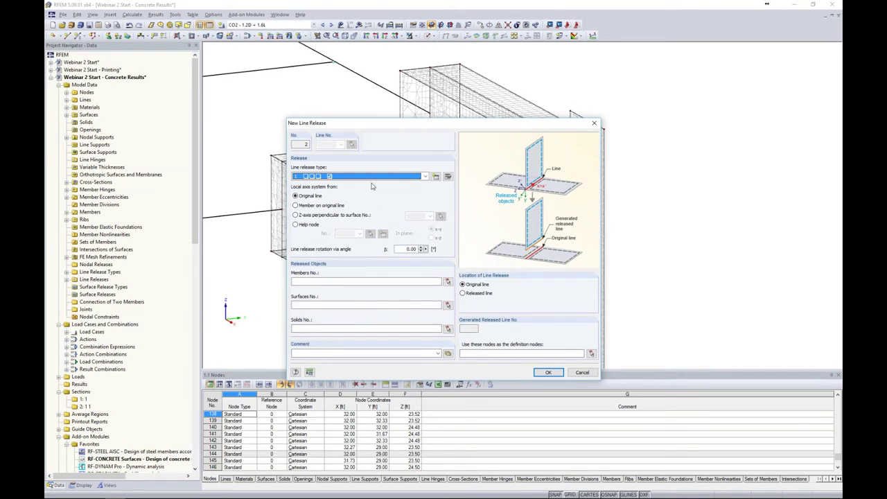
pyautogui.click(378, 177)
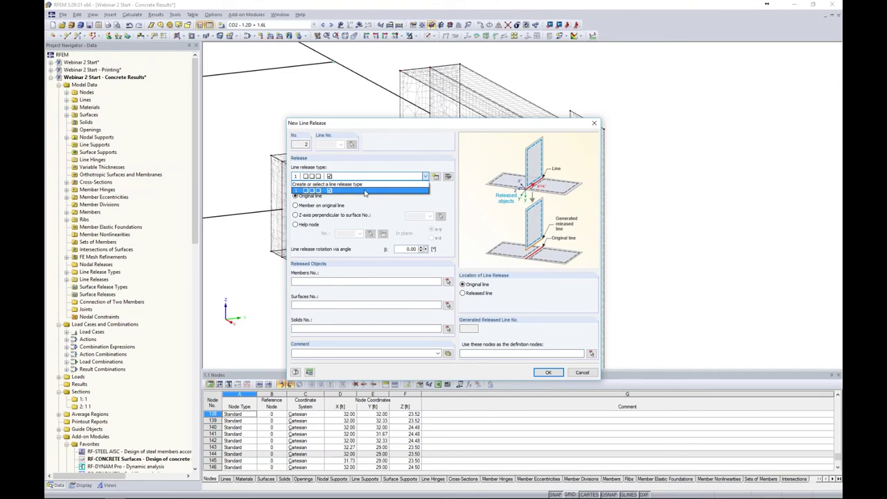
pyautogui.click(370, 203)
pyautogui.click(435, 176)
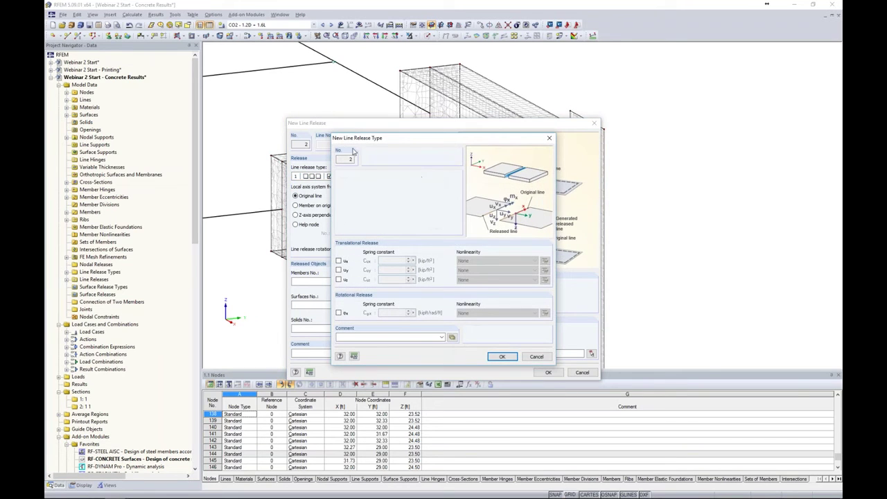
pyautogui.click(339, 313)
pyautogui.click(395, 312)
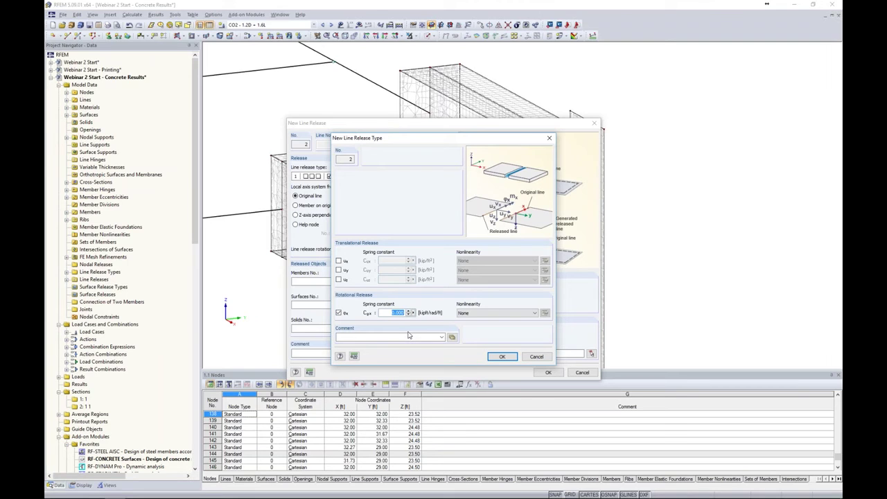
pyautogui.write('40')
pyautogui.click(496, 357)
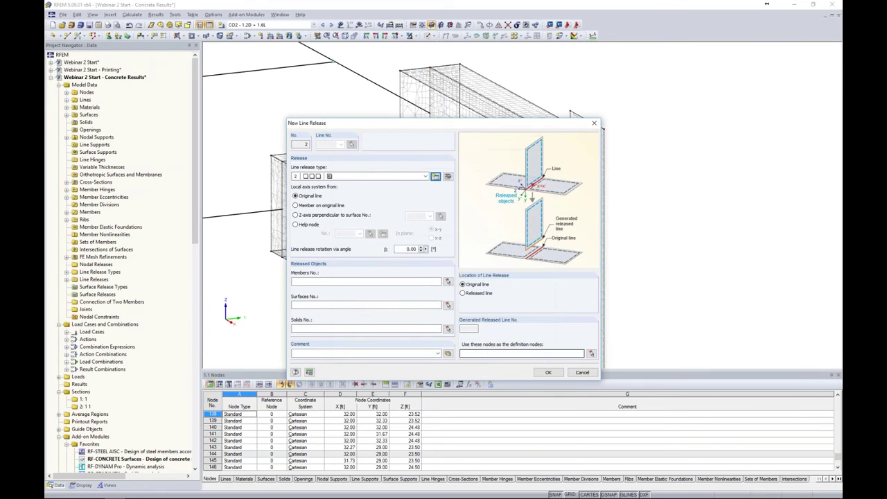
# Set surface 7, the column surface at the frame corner, as the released surface of the new line release
pyautogui.click(448, 305)
pyautogui.scroll(3, 553, 165)
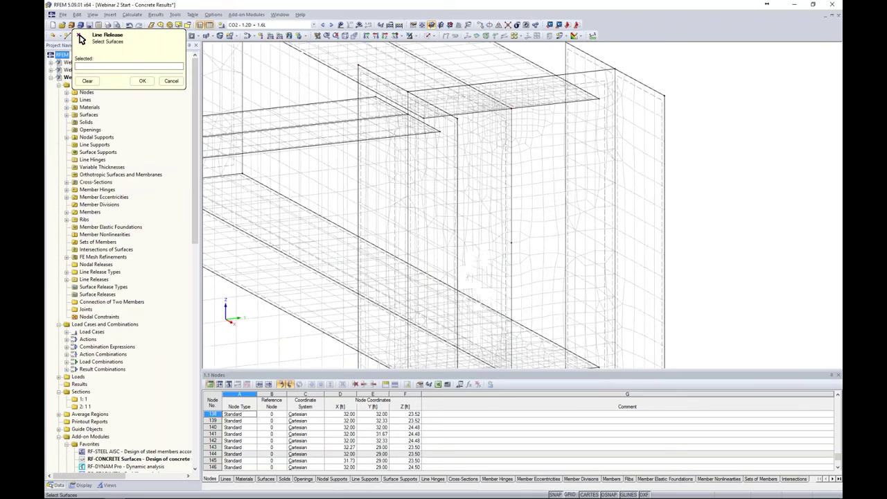
pyautogui.click(593, 83)
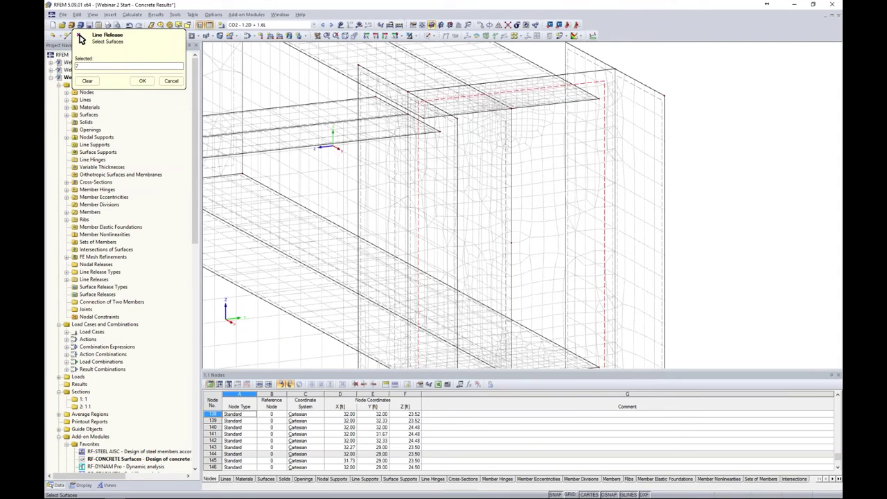
pyautogui.click(142, 81)
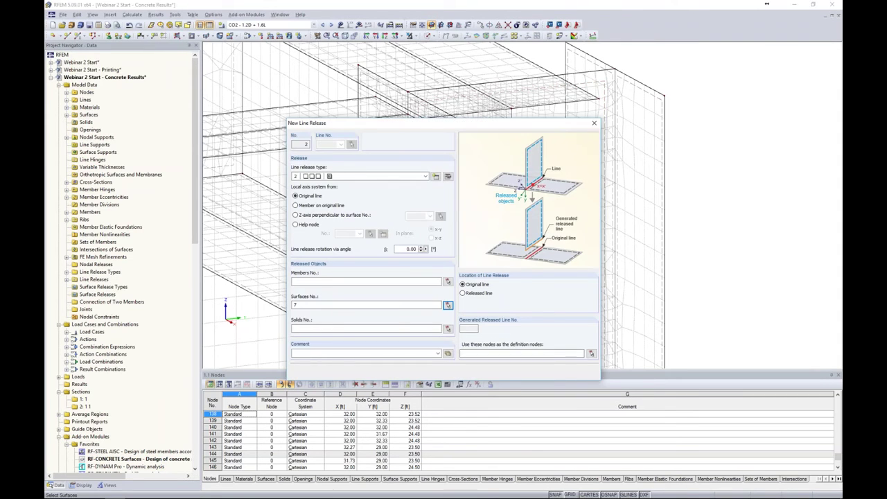
# Assign the line release to the end lines of the beam's upper and lower flanges at the column
pyautogui.click(550, 372)
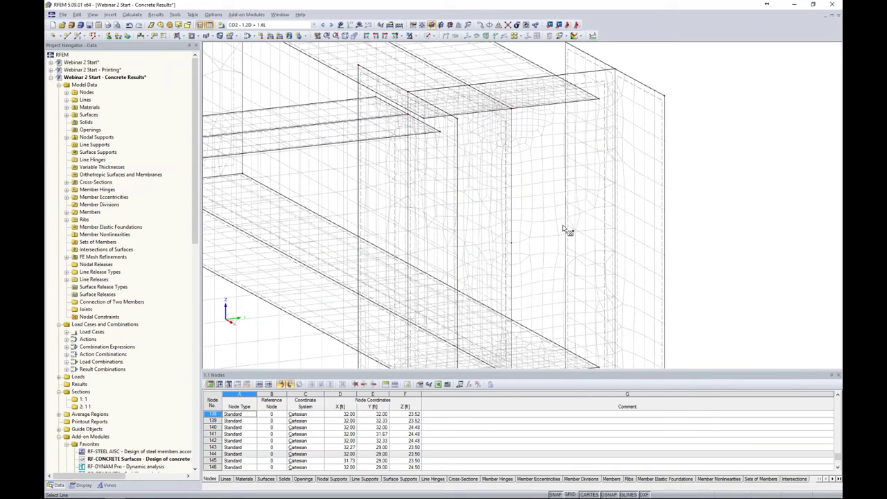
pyautogui.click(485, 111)
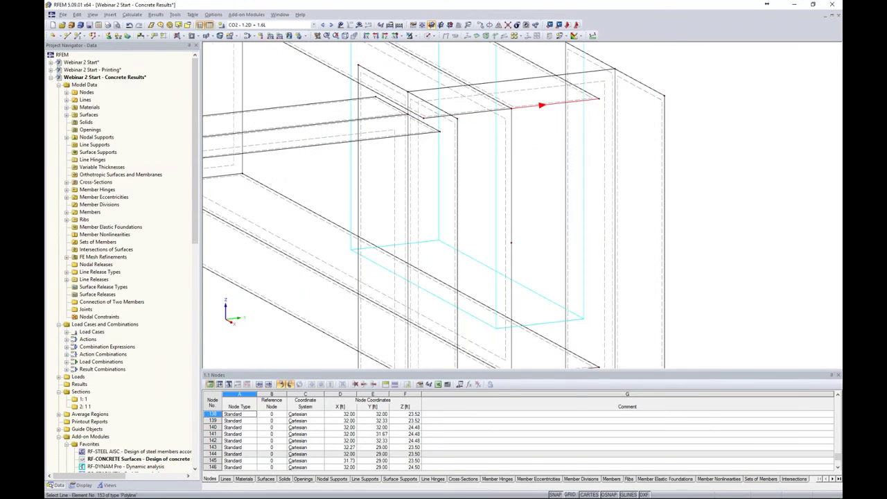
pyautogui.keyDown('ctrl'); pyautogui.moveTo(511, 242); pyautogui.dragTo(528, 167, button='middle'); pyautogui.keyUp('ctrl')
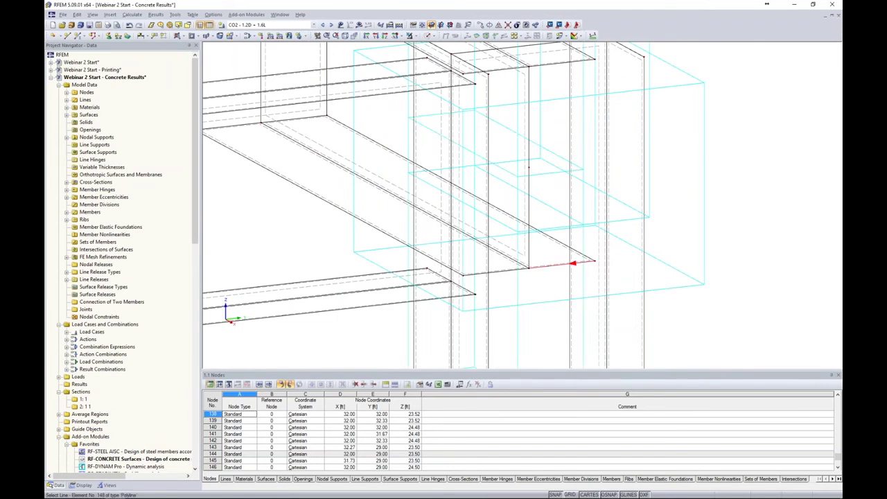
pyautogui.keyDown('ctrl'); pyautogui.moveTo(624, 267); pyautogui.dragTo(734, 238, button='middle'); pyautogui.keyUp('ctrl')
pyautogui.keyDown('ctrl'); pyautogui.moveTo(652, 148); pyautogui.dragTo(560, 76, button='middle'); pyautogui.keyUp('ctrl')
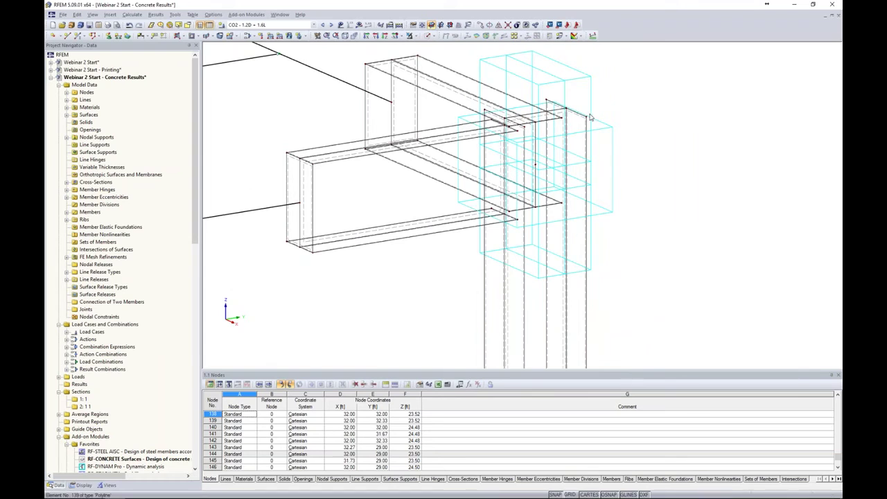
# Hide the line release symbols in the model display
pyautogui.click(84, 485)
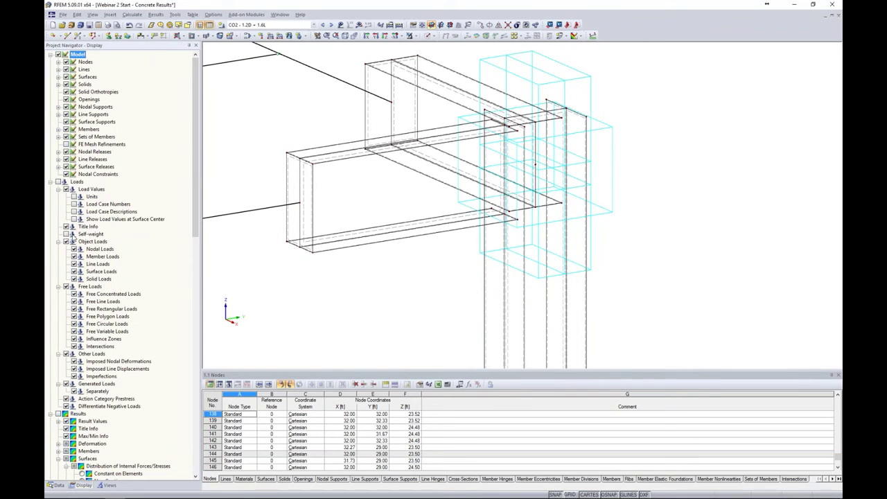
pyautogui.click(66, 159)
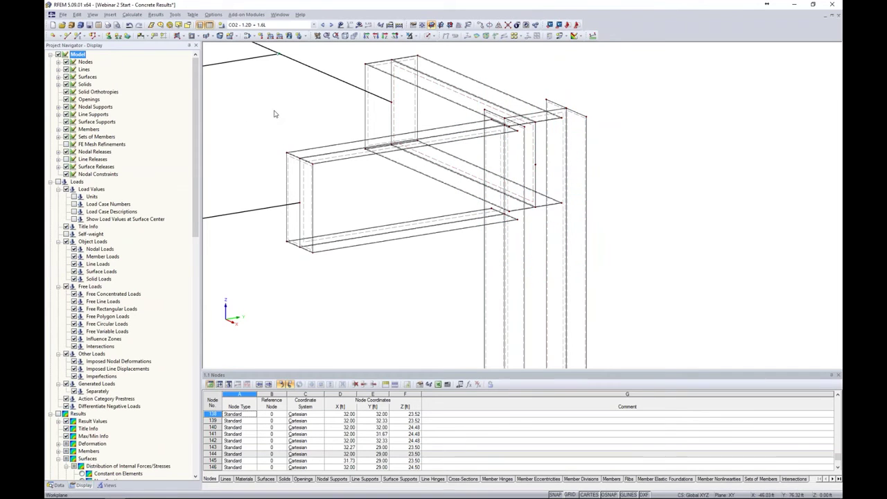
pyautogui.scroll(-2, 274, 118)
pyautogui.moveTo(274, 121); pyautogui.dragTo(387, 124, button='middle')
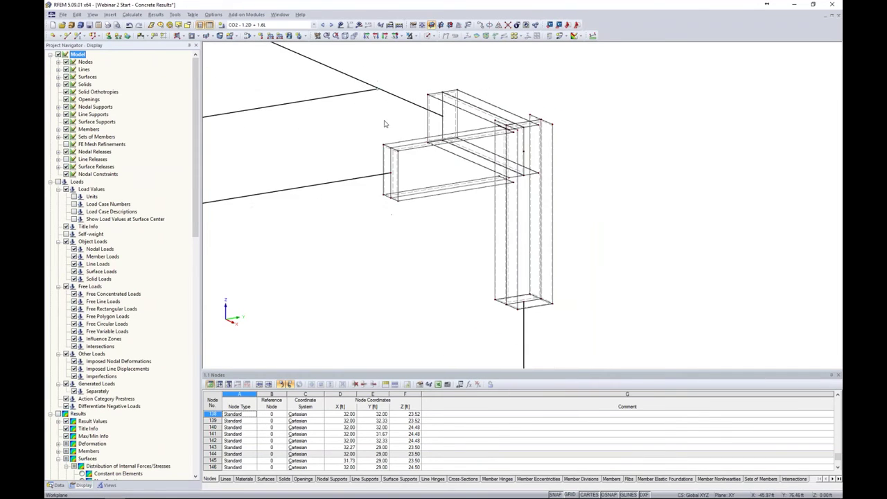
pyautogui.scroll(-4, 606, 178)
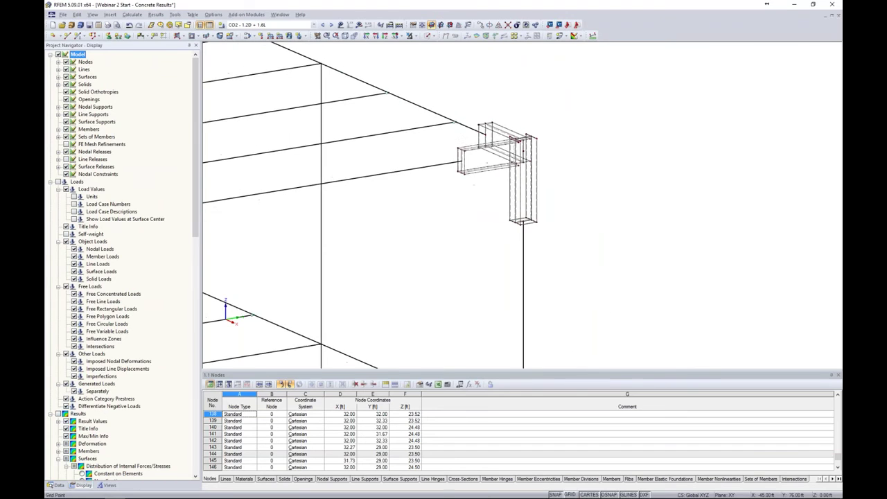
pyautogui.scroll(-1, 515, 173)
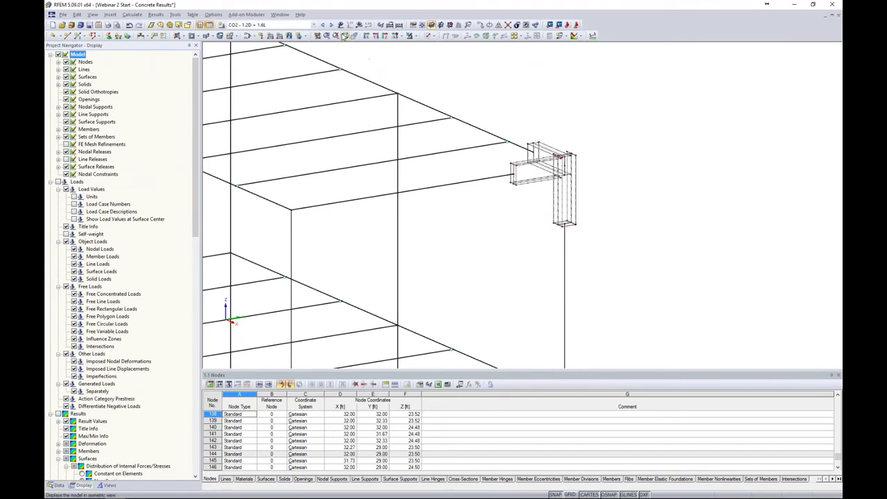
# Switch to load case LC1 - Dead with its loads displayed and examine the member loads around the detailed frame corner
pyautogui.click(315, 25)
pyautogui.click(308, 33)
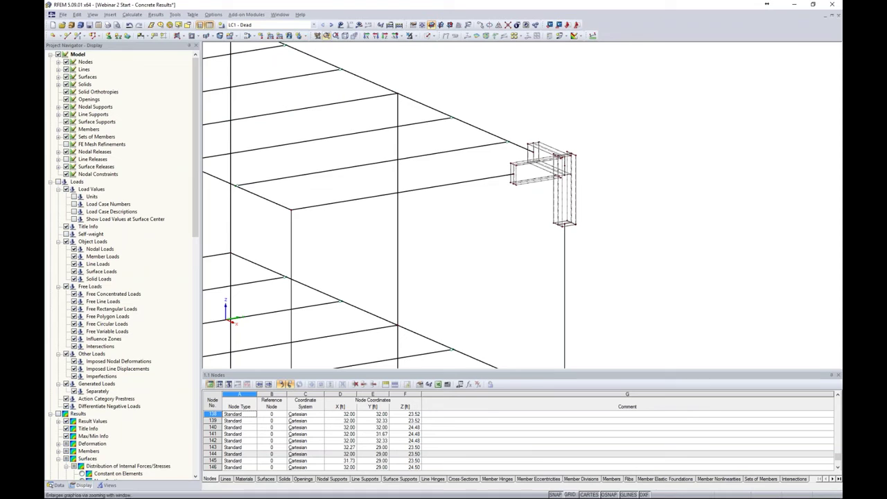
pyautogui.keyDown('ctrl'); pyautogui.moveTo(536, 114); pyautogui.dragTo(575, 125, button='middle'); pyautogui.keyUp('ctrl')
pyautogui.moveTo(521, 64)
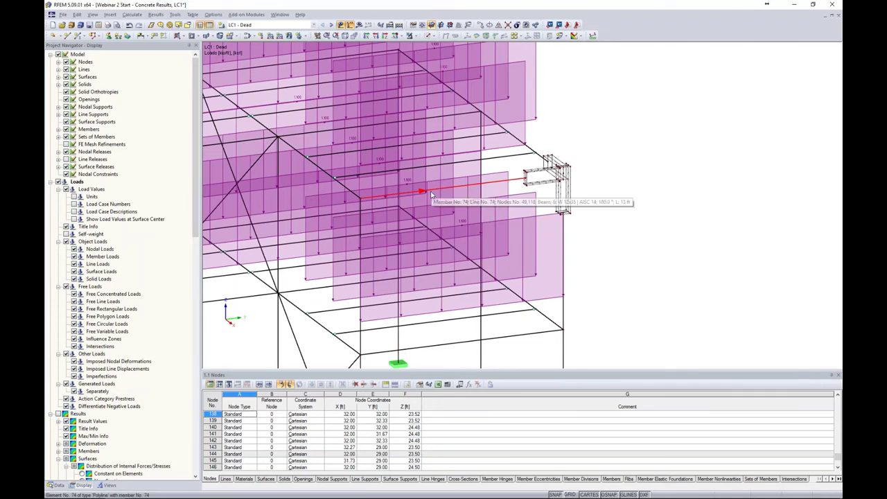
pyautogui.scroll(-5, 546, 199)
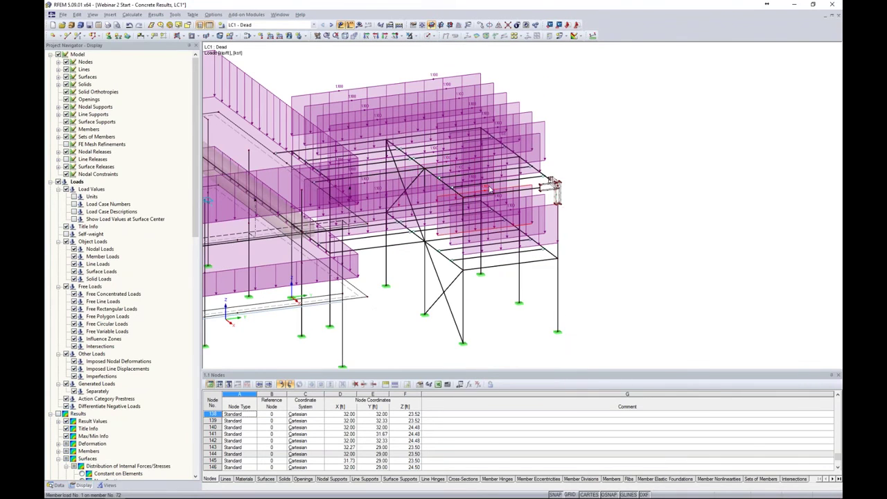
pyautogui.scroll(5, 524, 187)
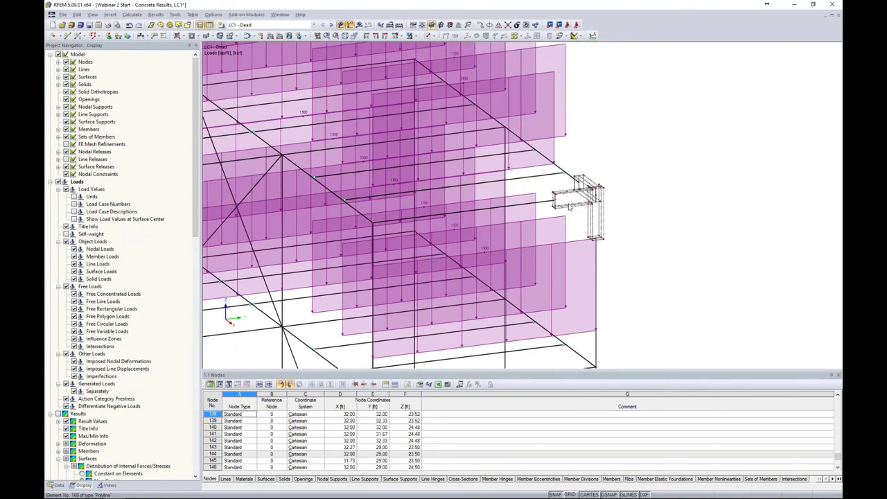
pyautogui.scroll(3, 568, 203)
pyautogui.scroll(-2, 567, 200)
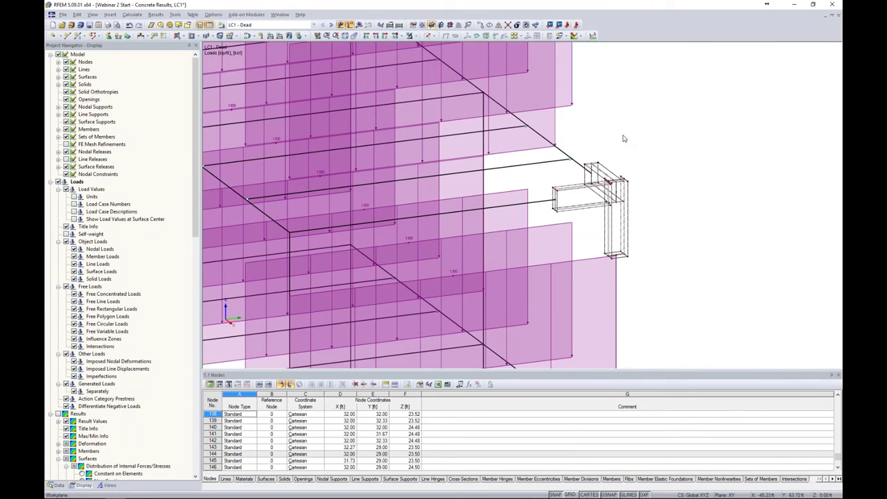
# Apply a uniform dead line load of -1.1 kip/ft in global ZL to the top web line of the corner's modelled beam end
pyautogui.click(279, 35)
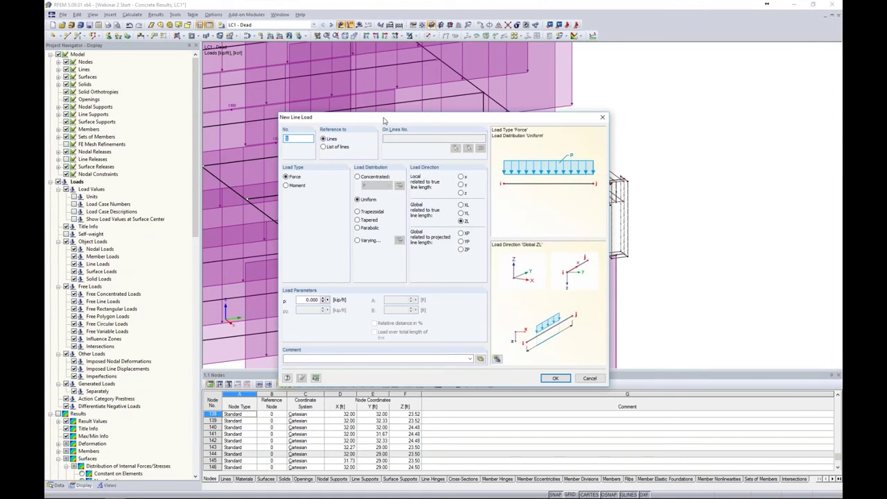
pyautogui.moveTo(383, 120); pyautogui.dragTo(316, 100)
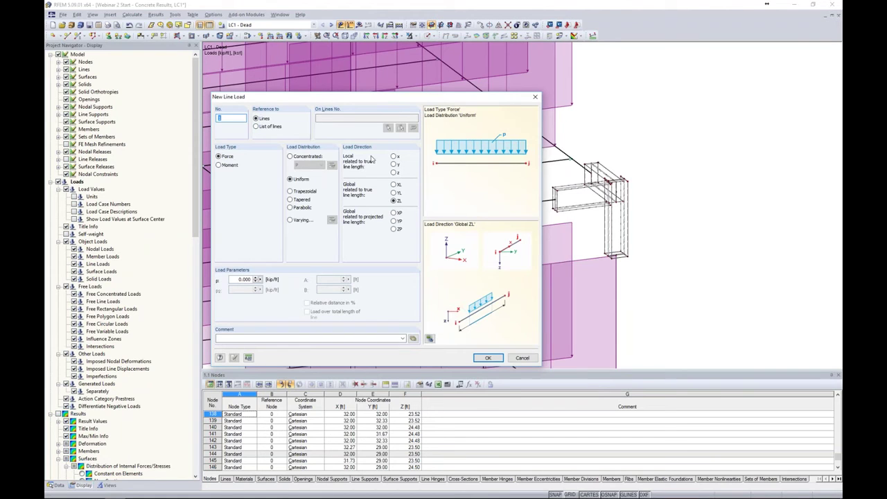
pyautogui.click(235, 278)
pyautogui.press('BackSpace')
pyautogui.click(487, 358)
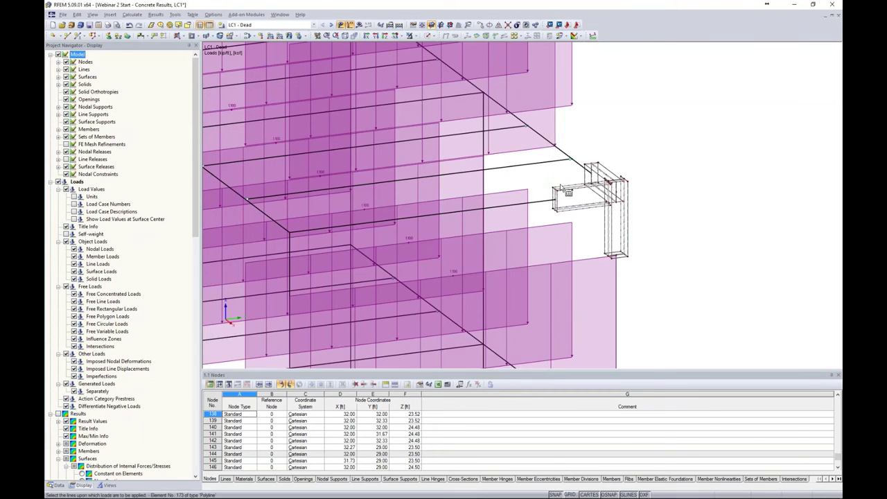
pyautogui.scroll(2, 575, 193)
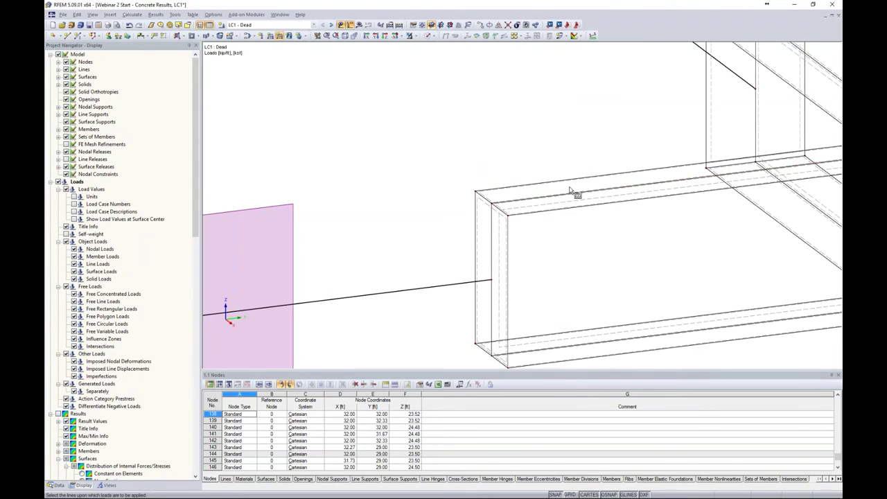
pyautogui.scroll(-3, 575, 192)
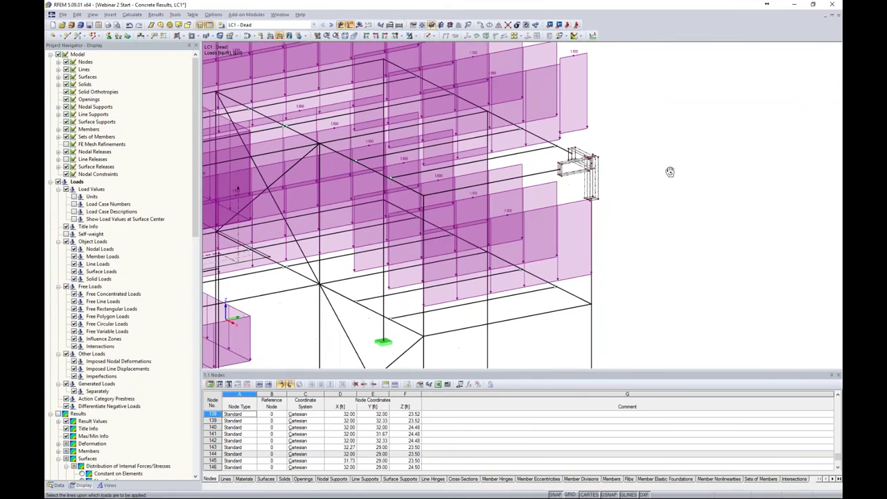
pyautogui.moveTo(551, 181); pyautogui.dragTo(585, 254, button='middle')
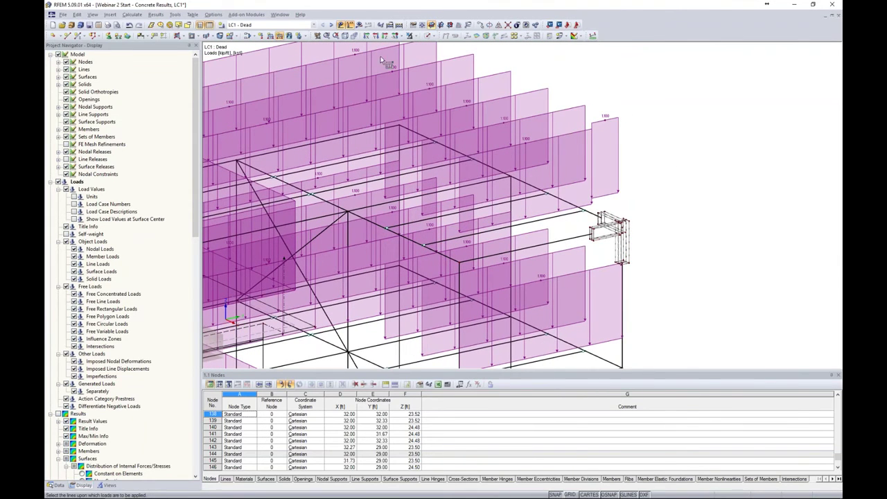
# In load case LC2 - Live, apply a uniform line load of -0.3 kip/ft in global ZL to the same beam top line
pyautogui.click(330, 26)
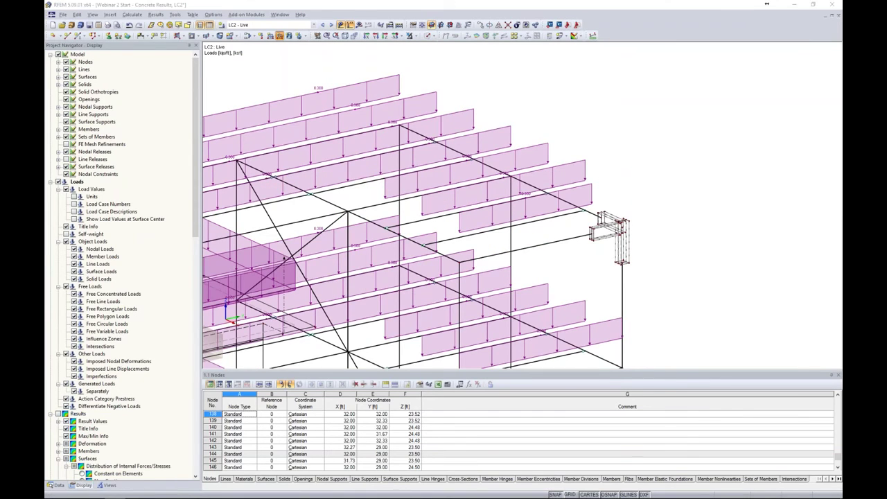
pyautogui.click(279, 36)
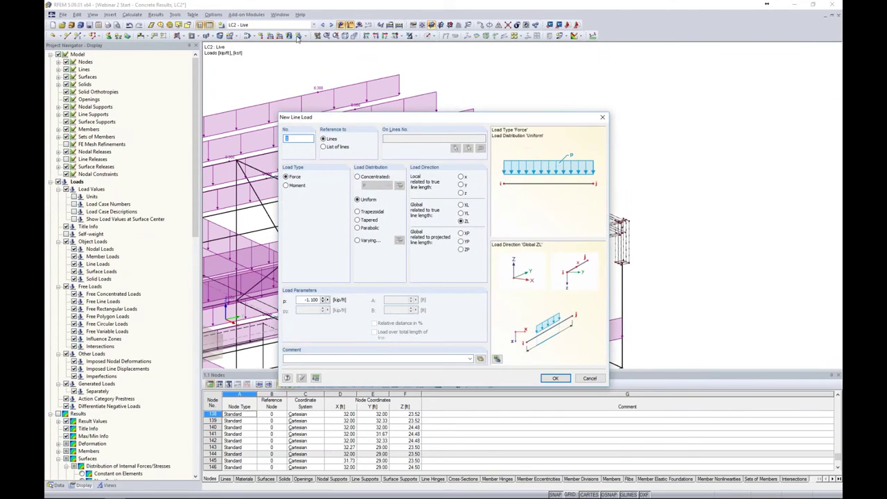
pyautogui.doubleClick(302, 300)
pyautogui.write('-0')
pyautogui.click(557, 377)
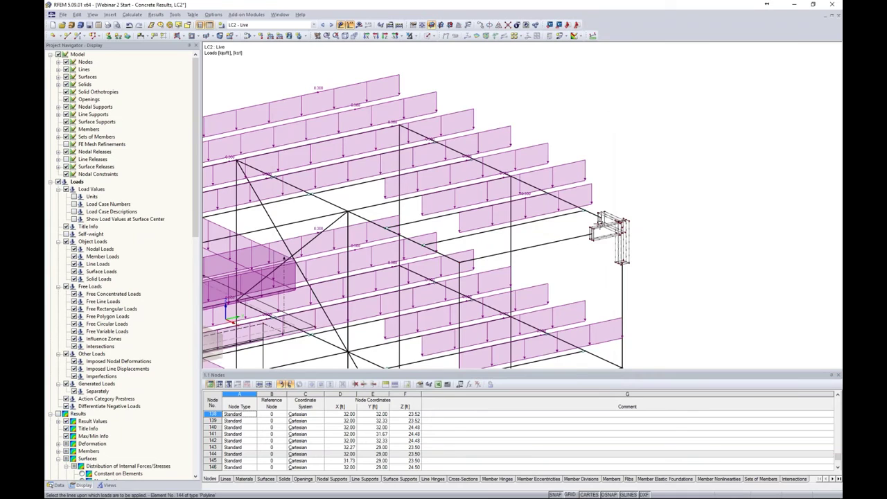
pyautogui.scroll(3, 601, 227)
pyautogui.scroll(3, 596, 228)
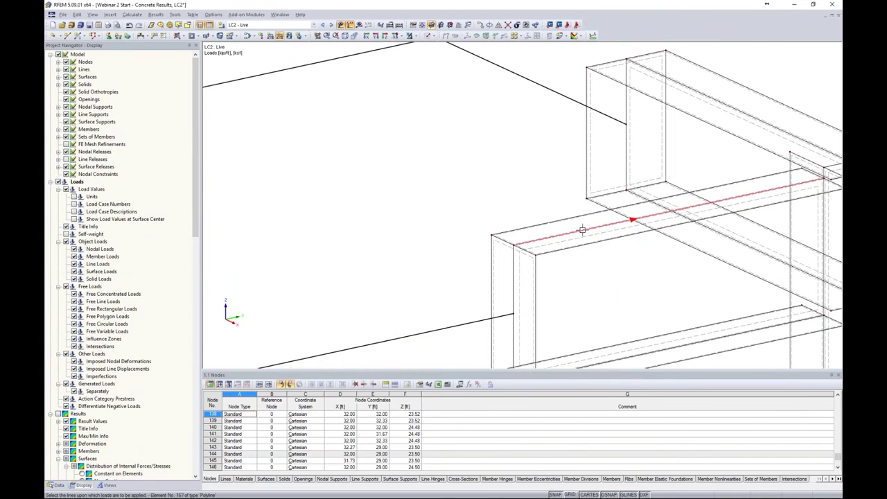
pyautogui.scroll(-5, 575, 233)
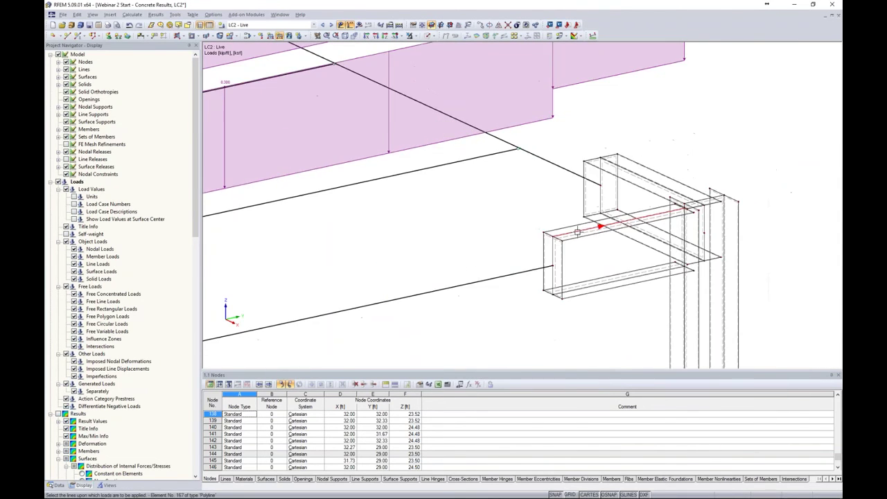
pyautogui.scroll(-2, 666, 200)
pyautogui.scroll(-3, 662, 196)
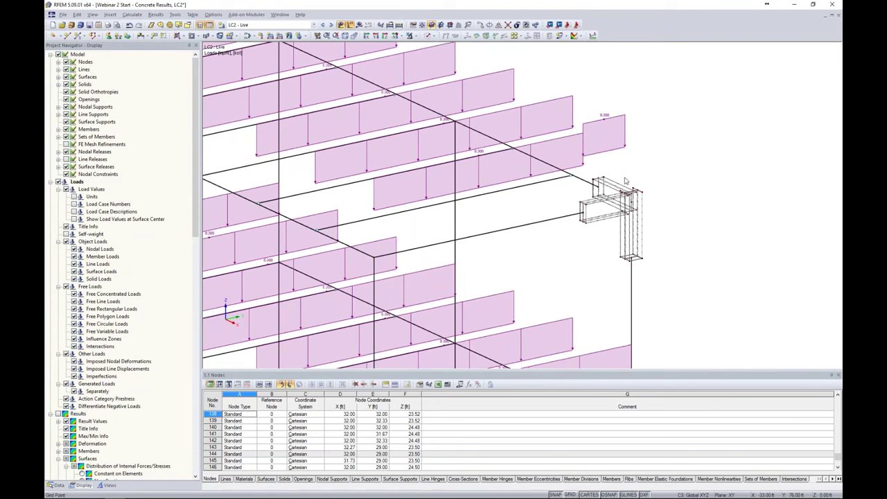
# Switch to load combination CO2 - 1.2D + 1.6L and calculate its results
pyautogui.click(250, 24)
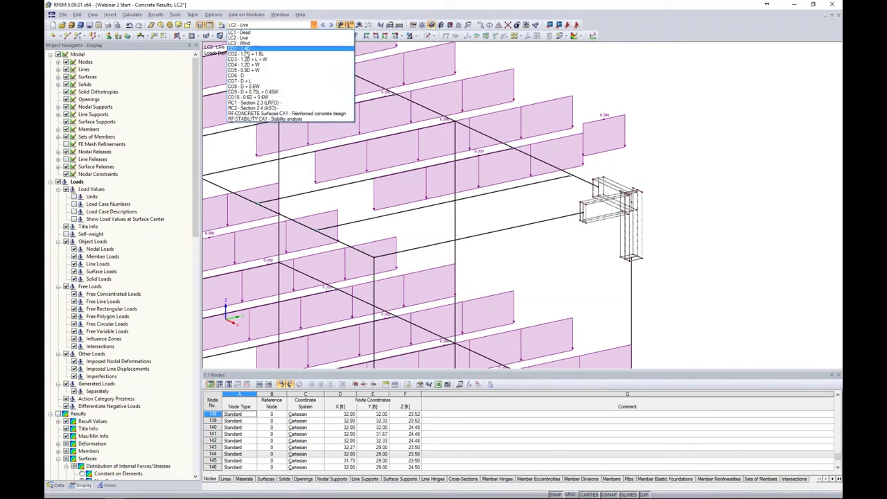
pyautogui.click(246, 55)
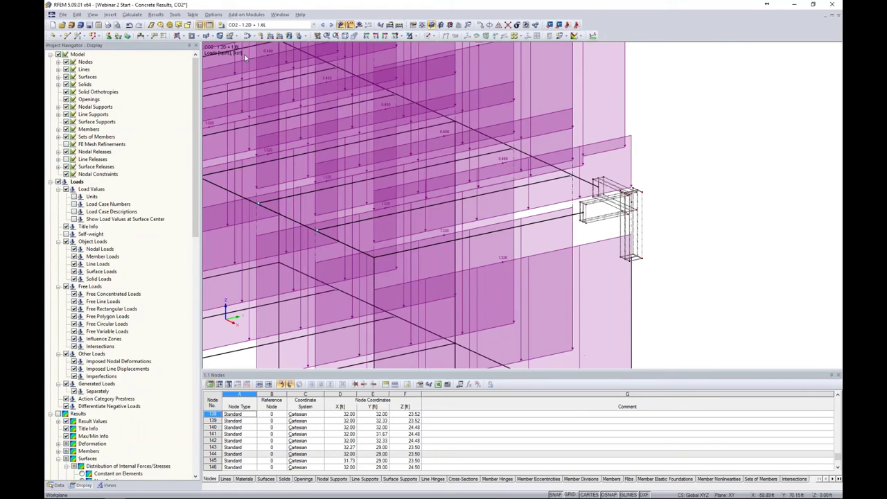
pyautogui.click(359, 26)
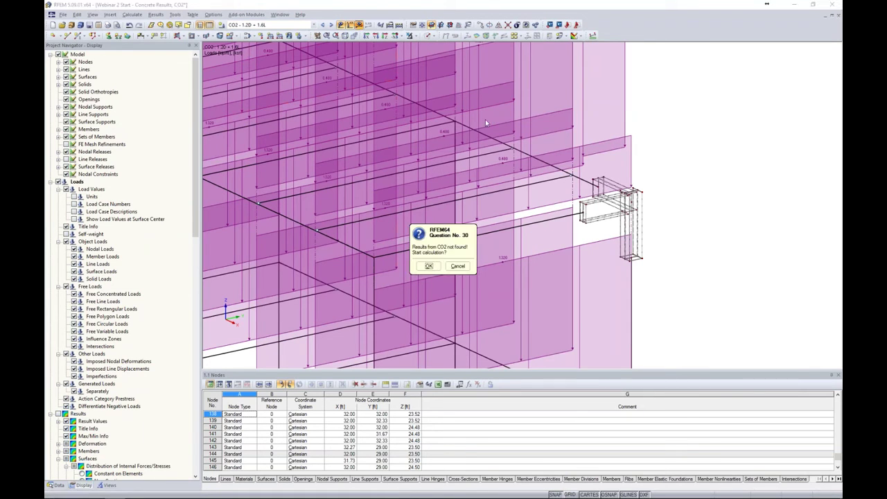
pyautogui.click(431, 267)
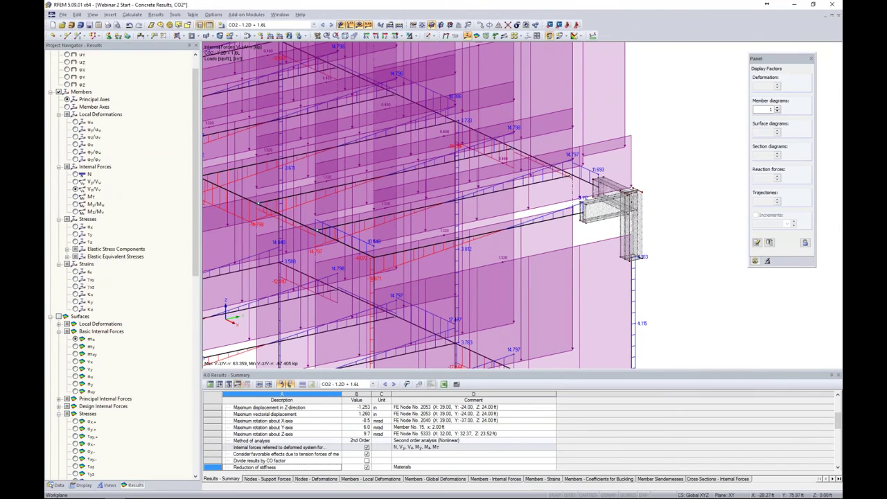
# Hide the loads and isolate the frame corner's detailed connection surfaces with visibility by selected objects
pyautogui.click(341, 24)
pyautogui.moveTo(581, 137); pyautogui.dragTo(673, 277)
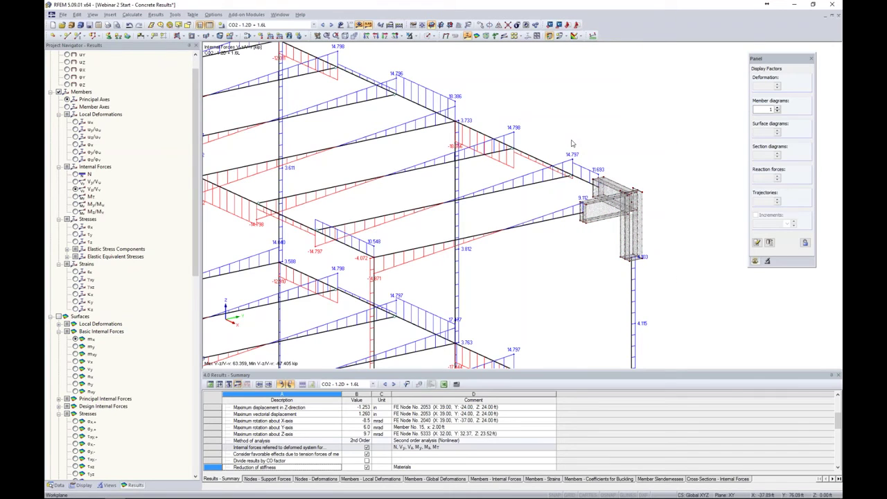
pyautogui.moveTo(568, 138); pyautogui.dragTo(676, 285)
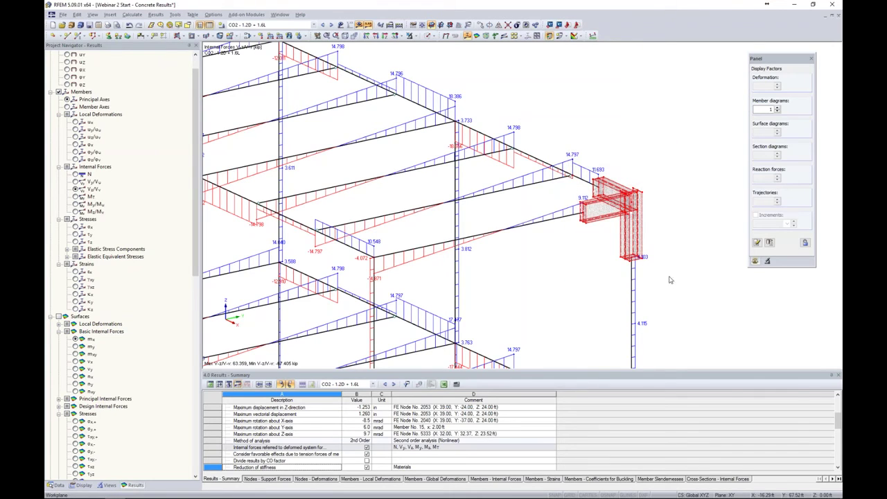
pyautogui.click(416, 38)
pyautogui.click(421, 48)
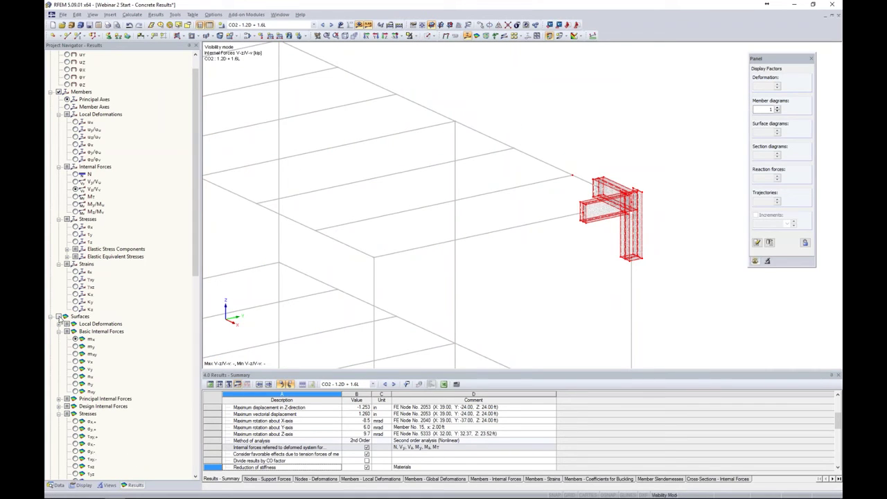
# Replace the member results with surface results for maximum von Mises equivalent stress and examine the stress concentrations in the column web
pyautogui.click(58, 92)
pyautogui.click(59, 316)
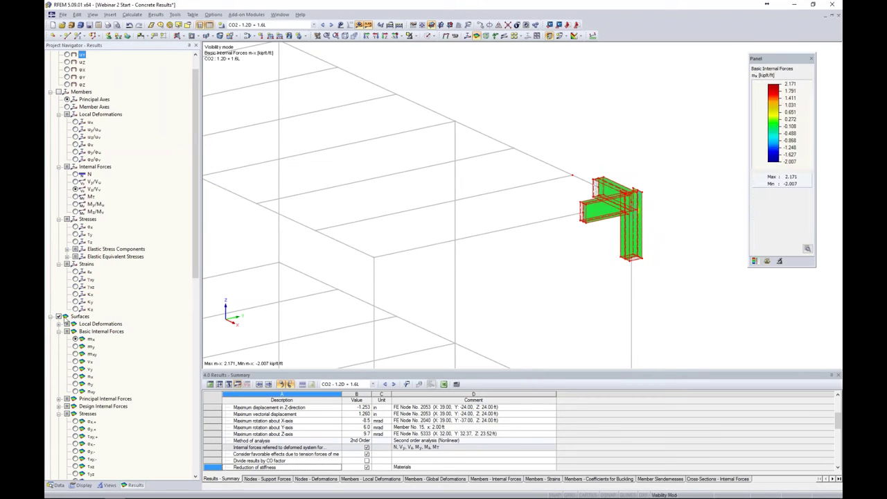
pyautogui.scroll(-13, 90, 320)
pyautogui.click(83, 317)
pyautogui.keyDown('ctrl'); pyautogui.moveTo(388, 291); pyautogui.dragTo(502, 187, button='middle'); pyautogui.keyUp('ctrl')
pyautogui.scroll(6, 502, 187)
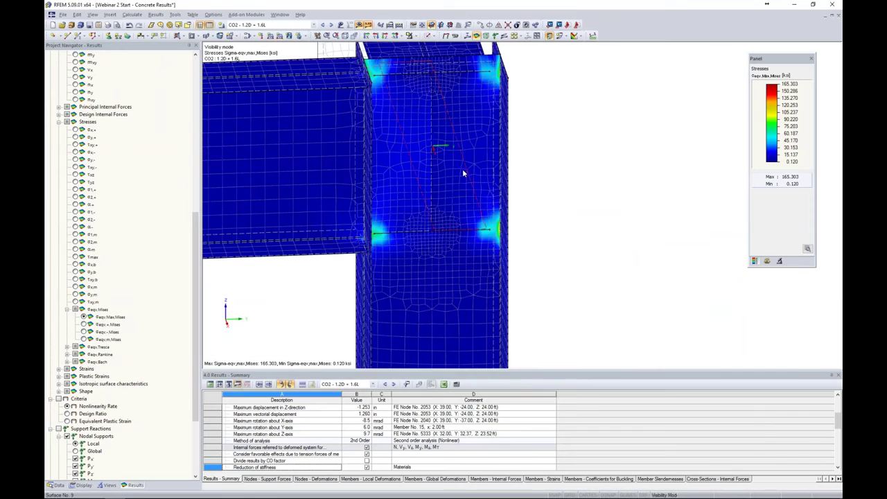
pyautogui.scroll(-5, 463, 170)
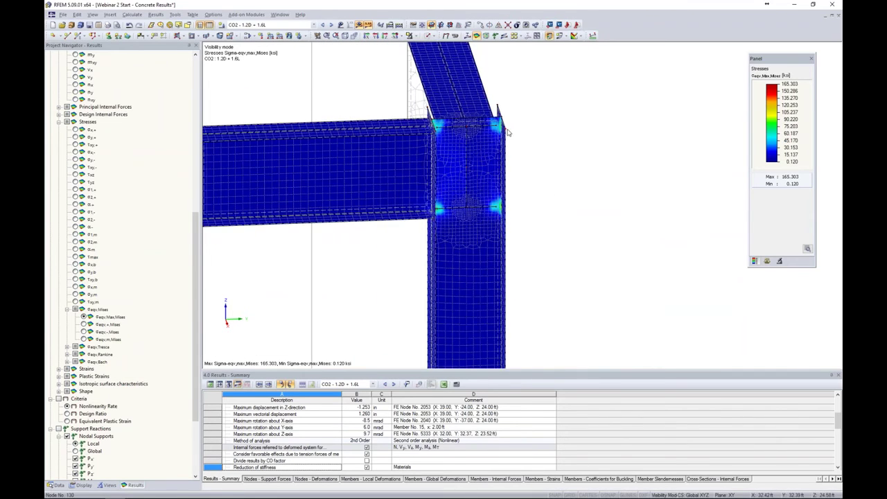
pyautogui.keyDown('ctrl'); pyautogui.moveTo(533, 199); pyautogui.dragTo(442, 202, button='middle'); pyautogui.keyUp('ctrl')
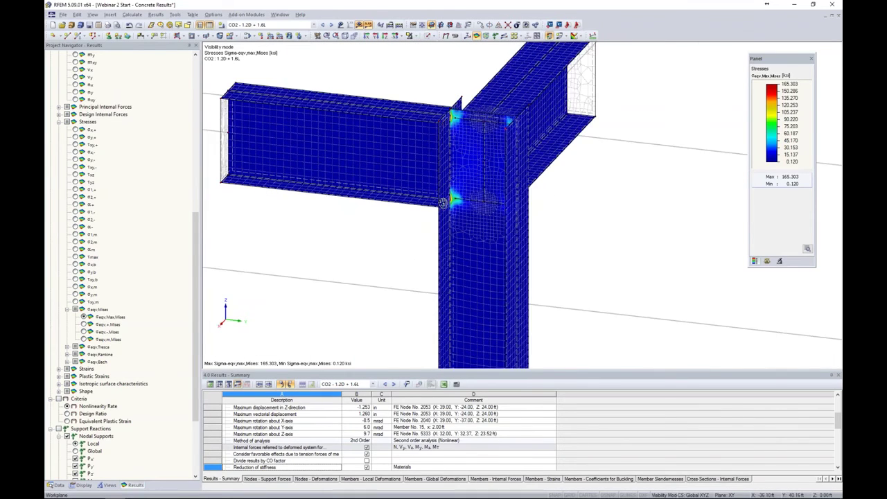
pyautogui.scroll(5, 444, 203)
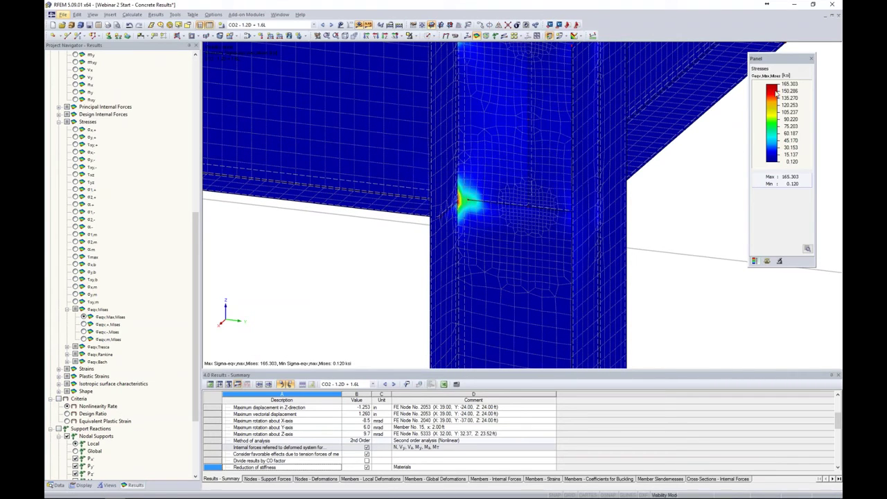
pyautogui.moveTo(664, 198); pyautogui.dragTo(662, 227, button='middle')
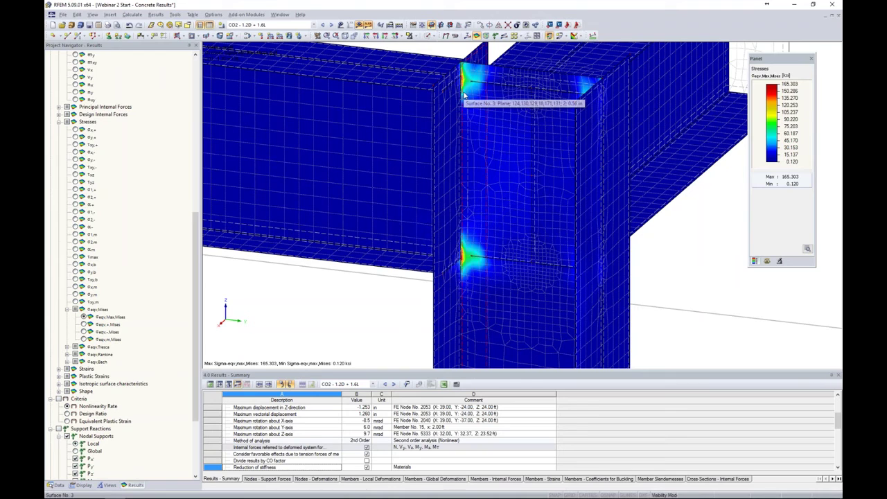
# Set the distribution of surface internal forces/stresses to Constant on Elements and inspect the column web's peak stresses
pyautogui.click(81, 485)
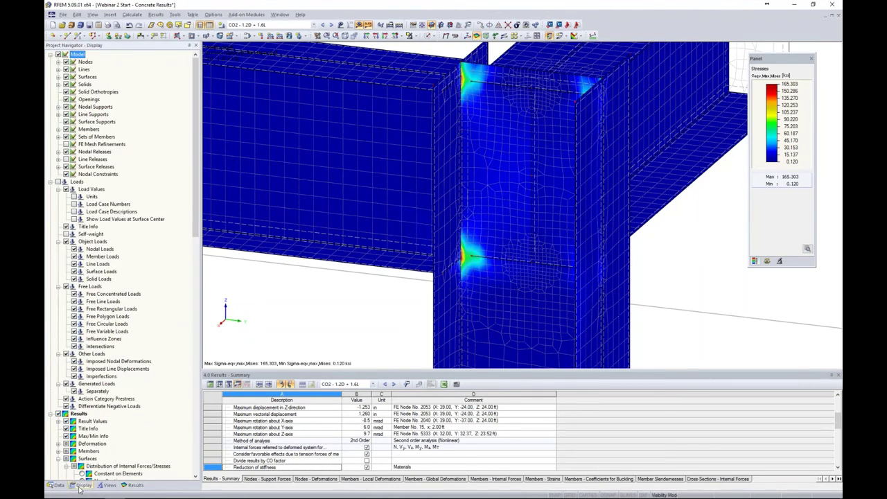
pyautogui.scroll(-3, 132, 416)
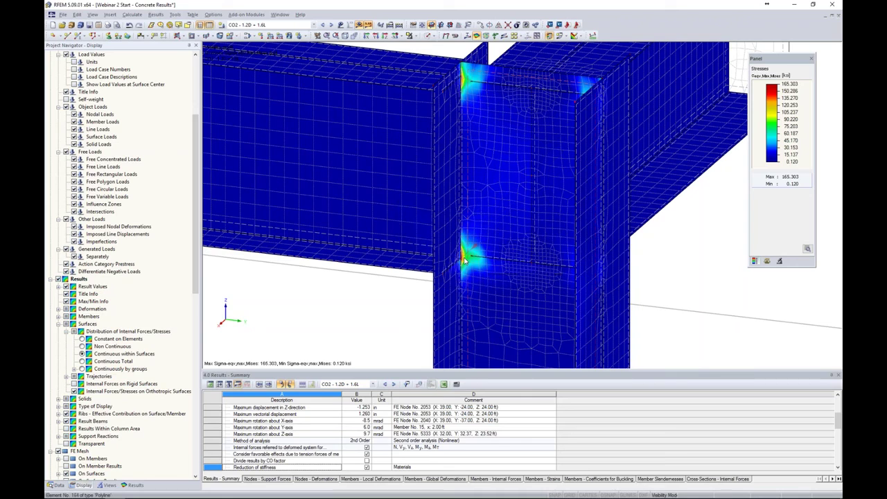
pyautogui.scroll(-2, 159, 353)
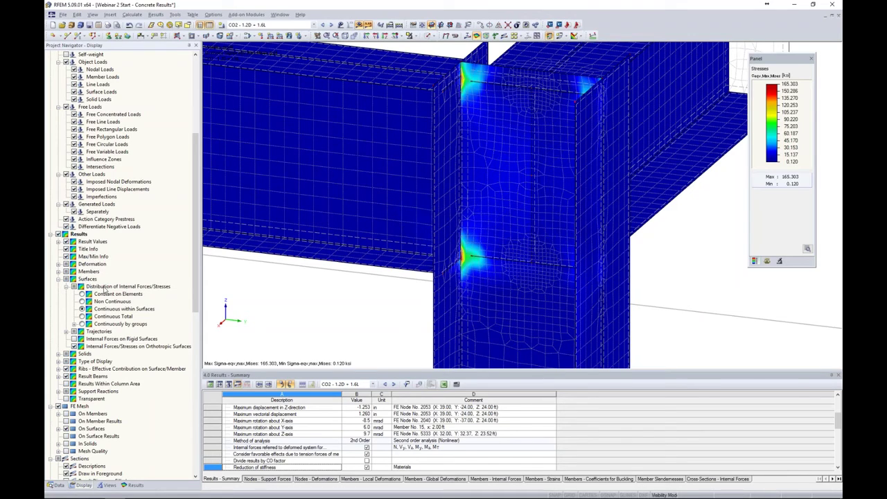
pyautogui.click(82, 294)
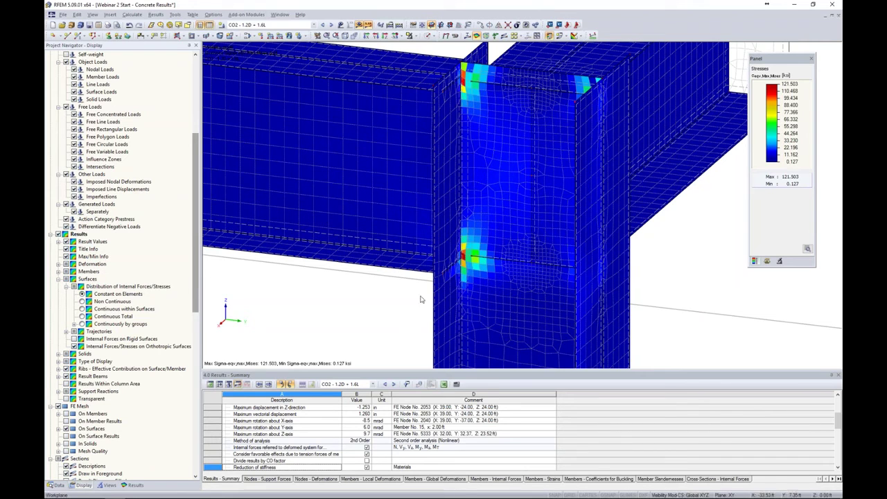
pyautogui.scroll(3, 464, 258)
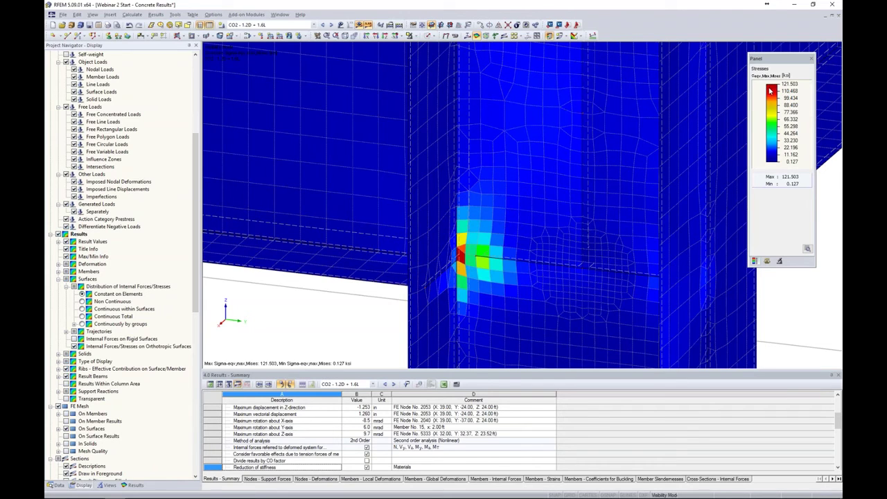
pyautogui.keyDown('ctrl'); pyautogui.moveTo(722, 135); pyautogui.dragTo(618, 201, button='middle'); pyautogui.keyUp('ctrl')
pyautogui.scroll(-3, 639, 157)
pyautogui.scroll(-4, 632, 145)
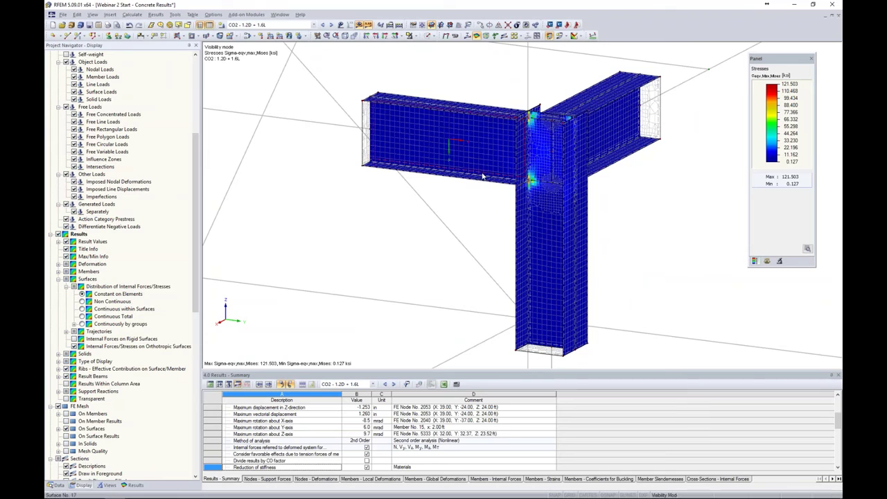
# Open all surfaces of the corner connection together for editing and review the available materials
pyautogui.moveTo(623, 197); pyautogui.dragTo(608, 183, button='middle')
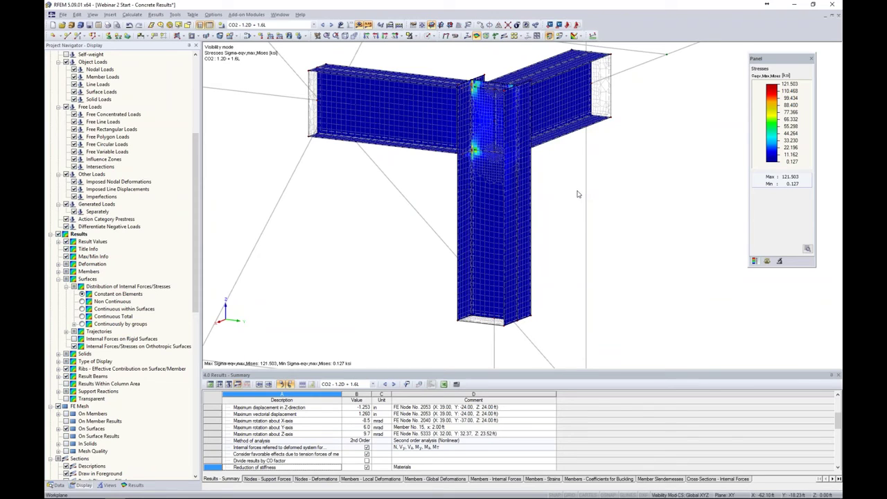
pyautogui.moveTo(561, 248); pyautogui.dragTo(391, 56)
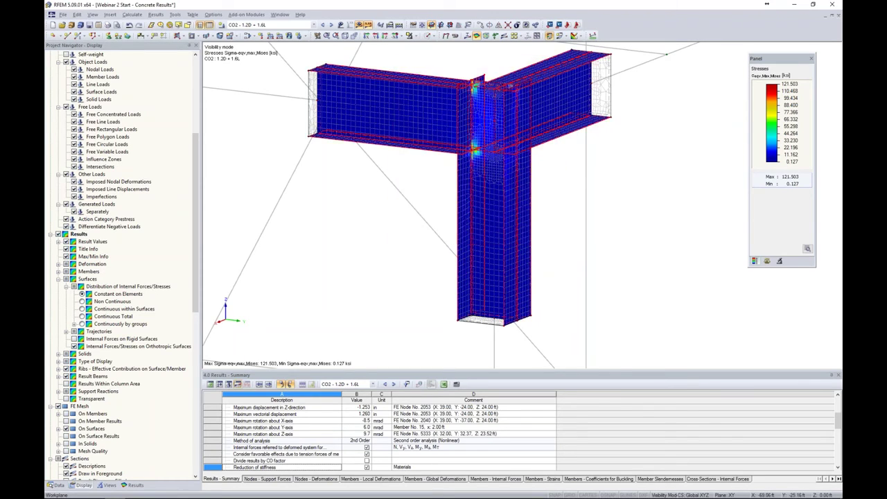
pyautogui.rightClick(430, 91)
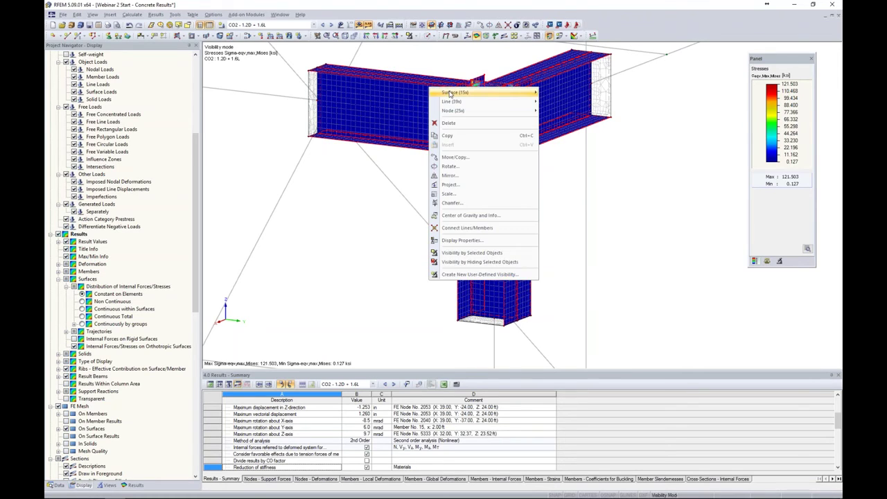
pyautogui.moveTo(458, 93)
pyautogui.click(558, 94)
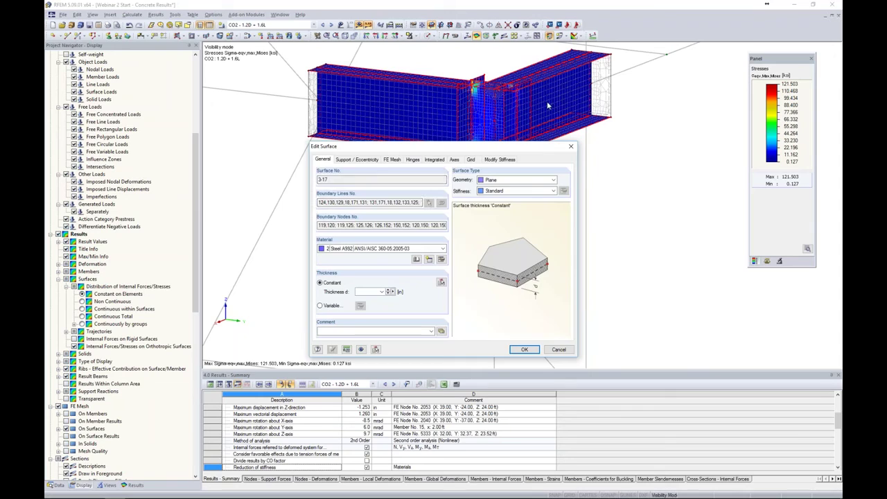
pyautogui.click(394, 248)
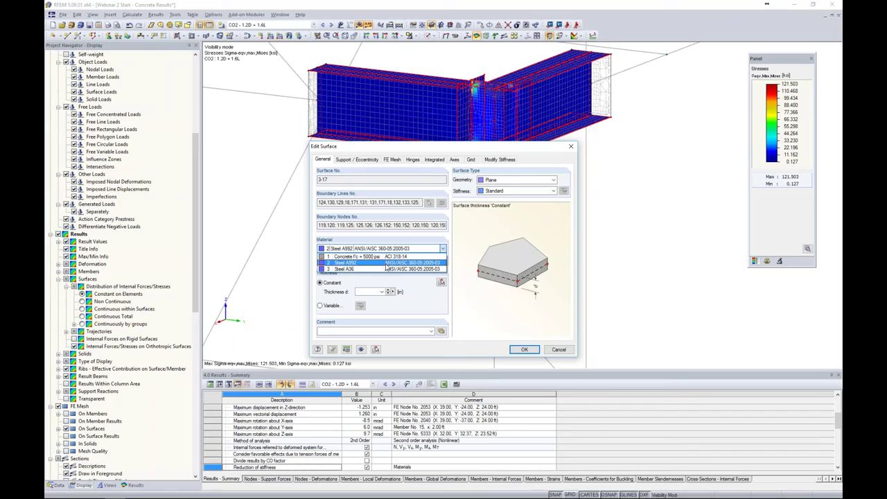
pyautogui.click(413, 284)
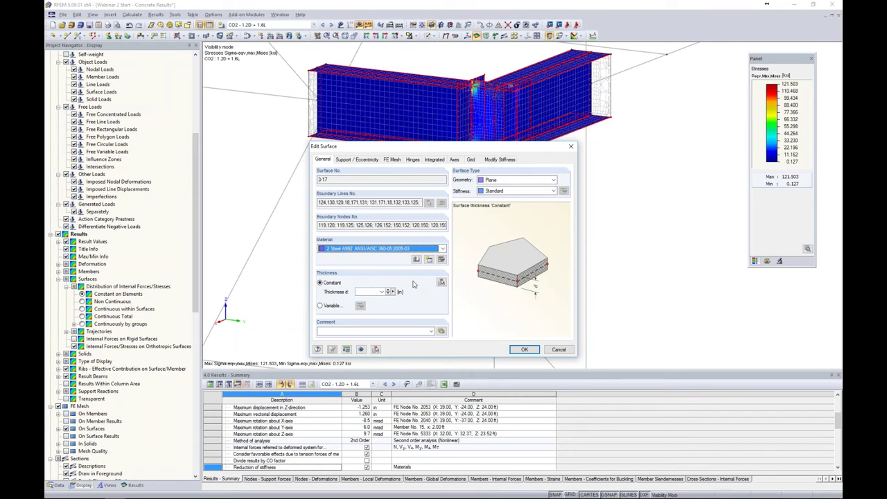
# Create a new material for the surfaces by importing Steel A992 from the USA favorites of the material library
pyautogui.click(430, 261)
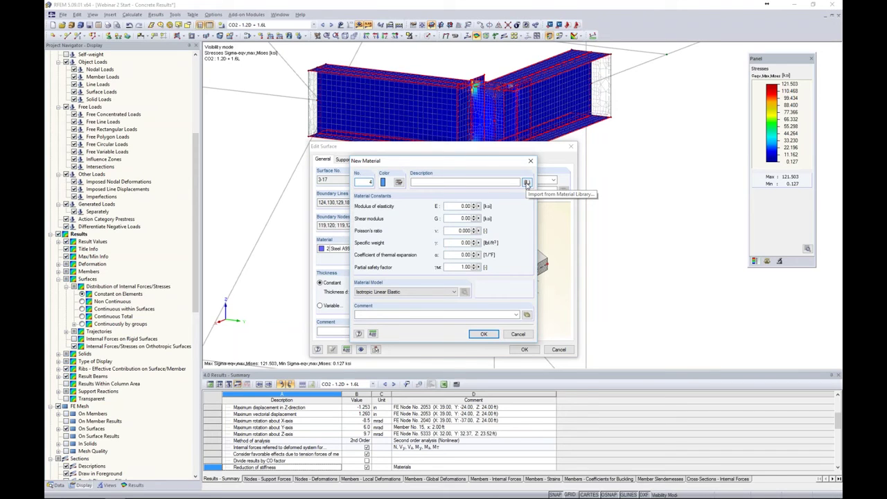
pyautogui.click(526, 182)
pyautogui.click(305, 240)
pyautogui.click(346, 250)
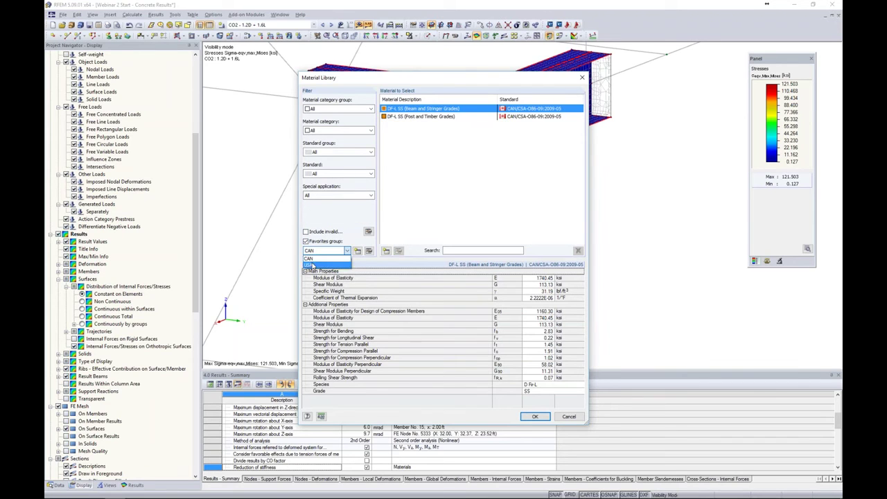
pyautogui.click(310, 264)
pyautogui.click(397, 125)
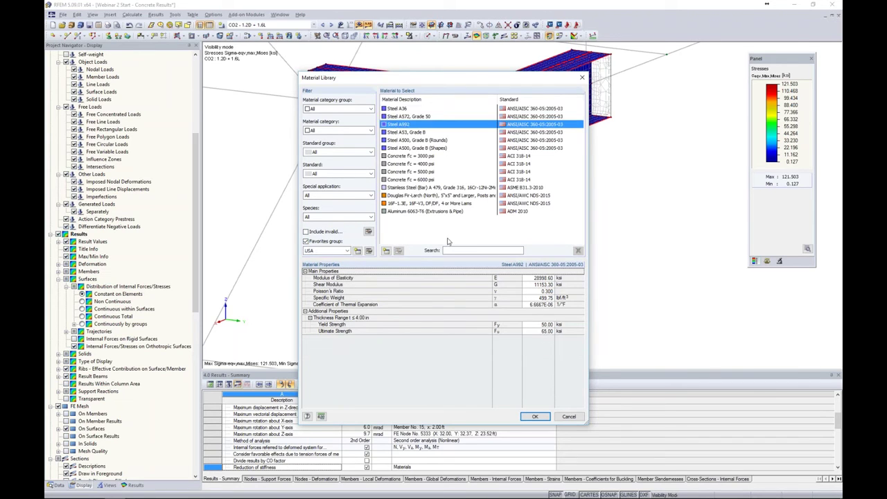
pyautogui.click(534, 416)
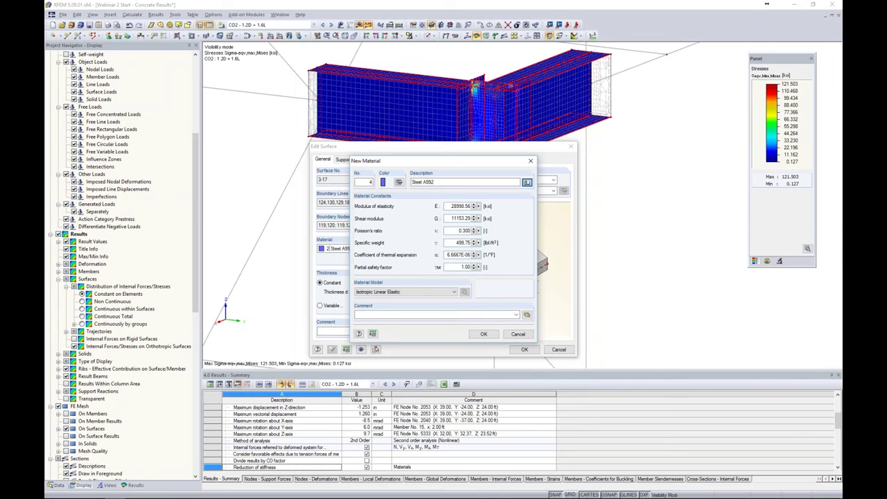
# Give the new Steel A992 the Isotropic Plastic 2D/3D material model with a yield strength of 50 ksi
pyautogui.click(419, 292)
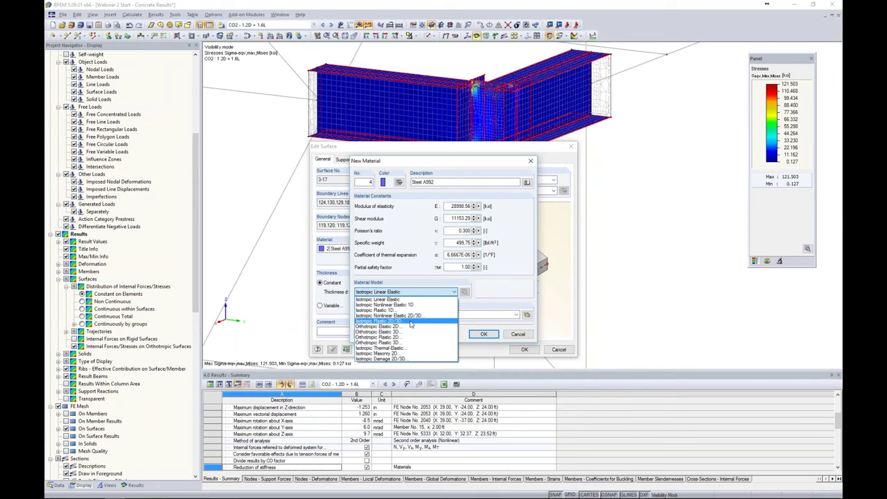
pyautogui.click(410, 322)
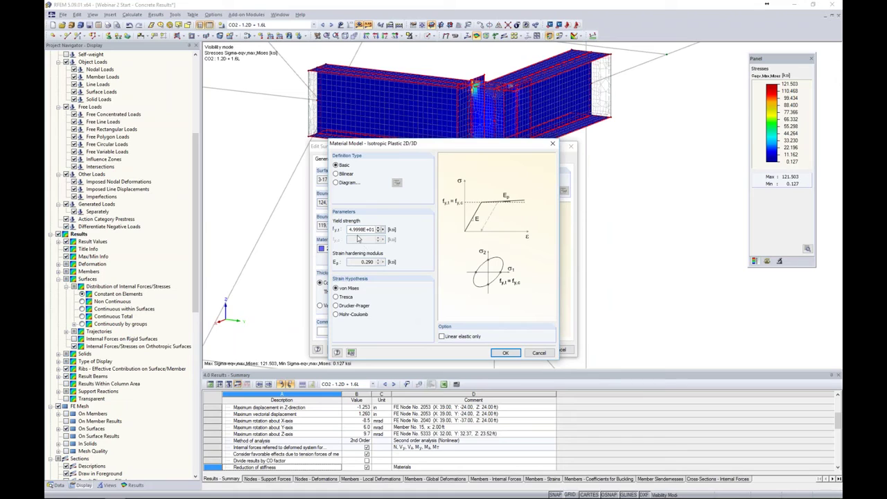
pyautogui.doubleClick(350, 229)
pyautogui.write('50')
pyautogui.click(499, 353)
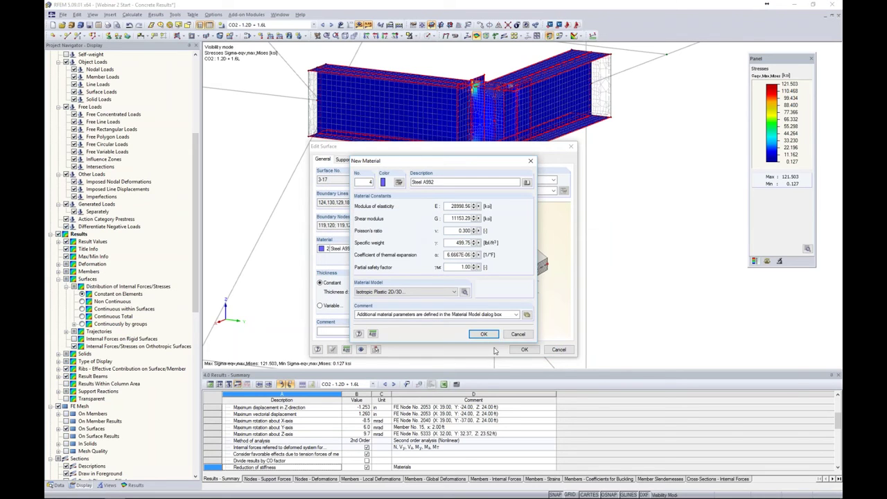
pyautogui.click(485, 334)
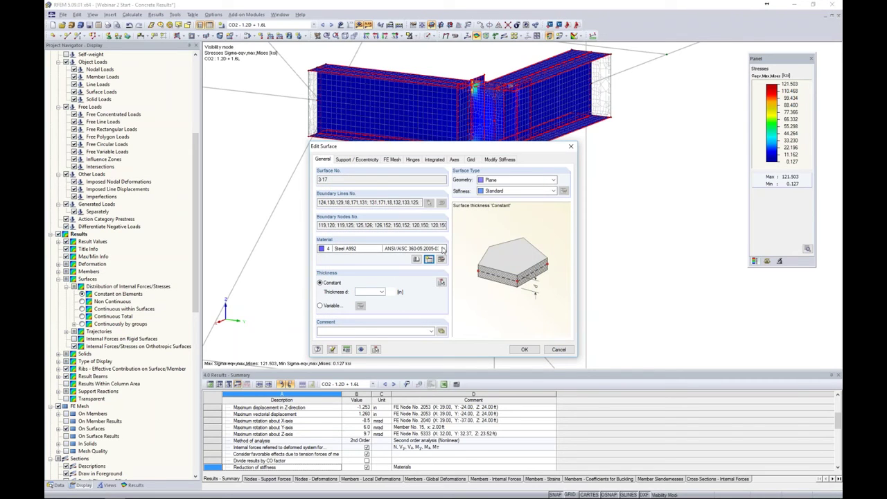
# Assign the isotropic plastic Steel A992, material 4, to all selected connection surfaces and accept deleting the existing results
pyautogui.click(443, 248)
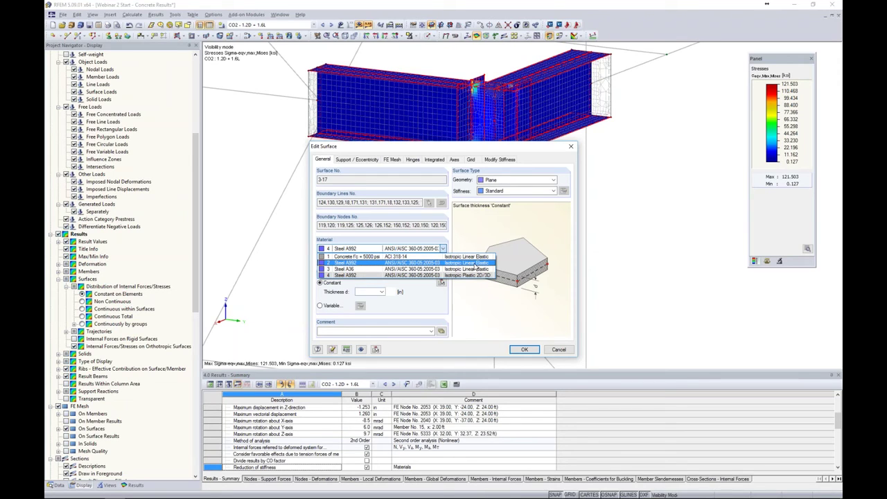
pyautogui.click(475, 316)
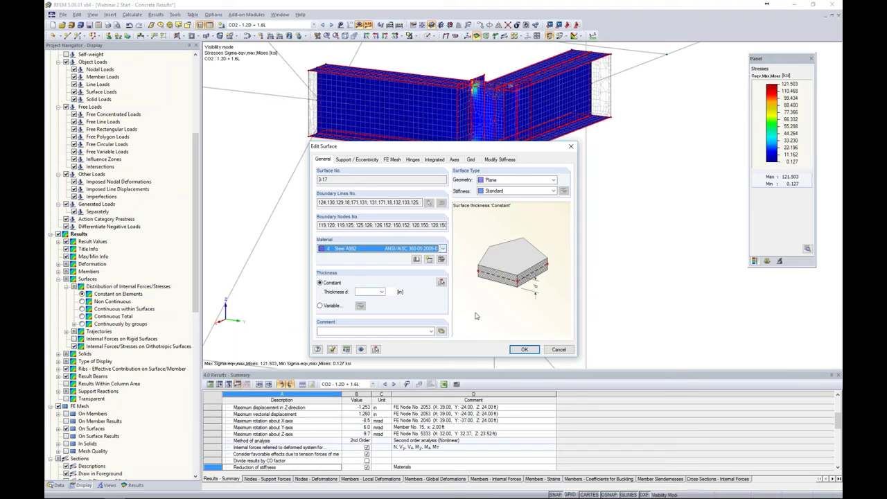
pyautogui.click(525, 349)
pyautogui.click(428, 269)
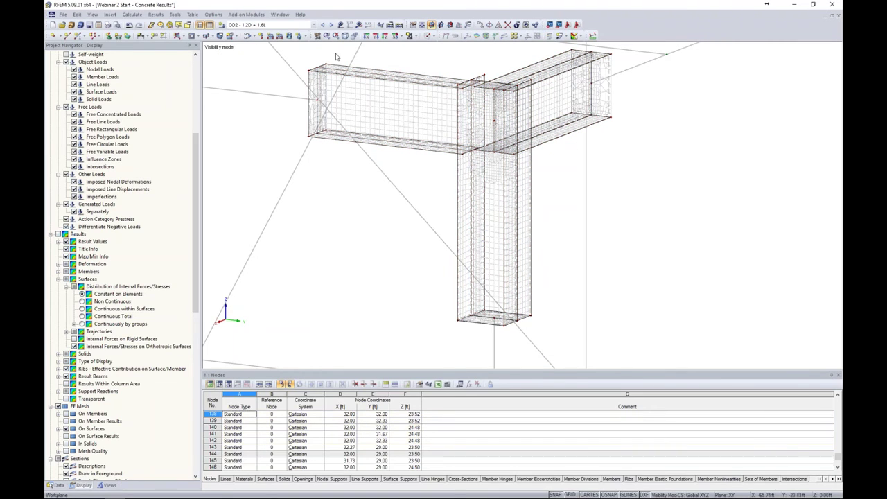
# Recalculate the CO2 results with the plastic material and move the stress legend closer to the connection
pyautogui.click(358, 25)
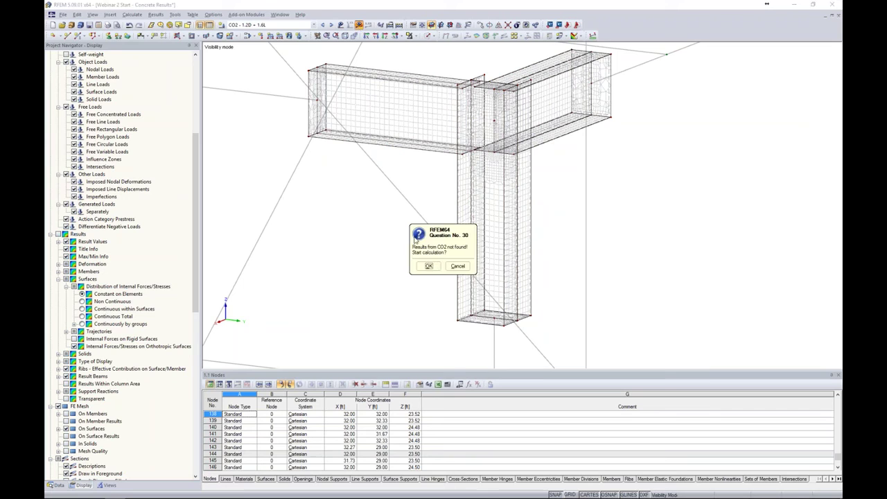
pyautogui.click(429, 266)
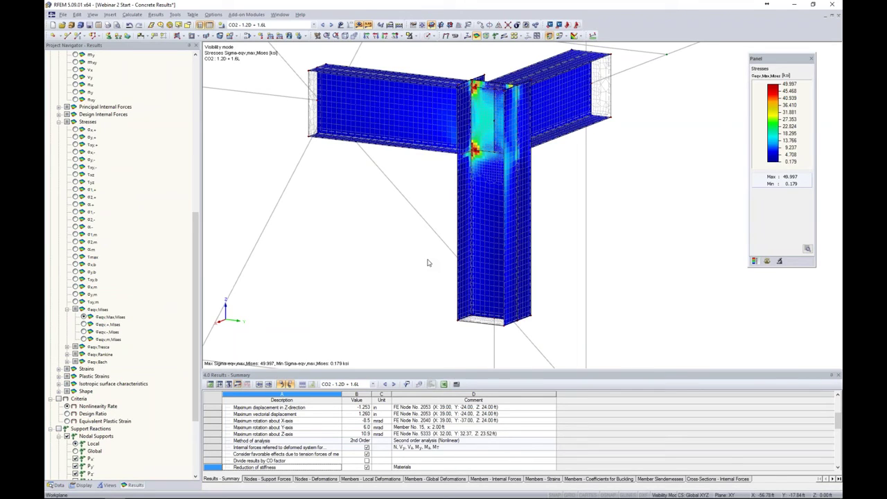
pyautogui.moveTo(759, 60); pyautogui.dragTo(660, 64)
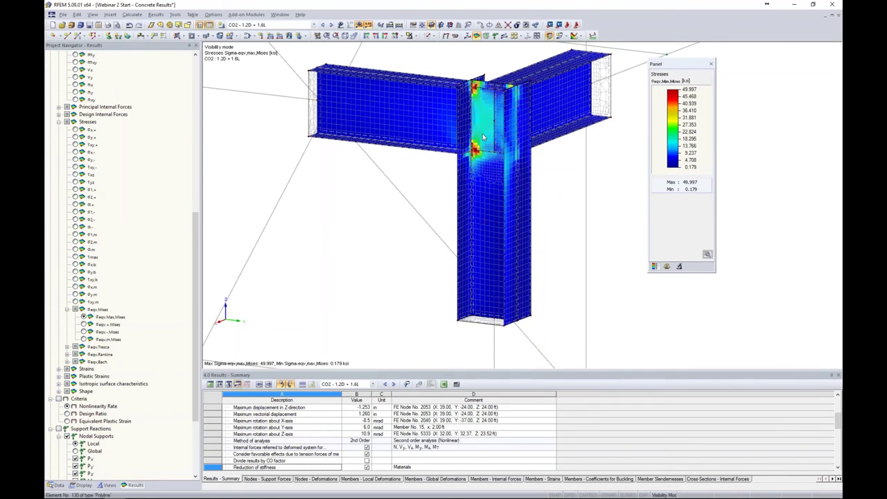
# Display the Nonlinearity Rate criterion on the beam-to-column connection surfaces for the CO2 results
pyautogui.scroll(2, 471, 127)
pyautogui.scroll(2, 491, 137)
pyautogui.scroll(-1, 493, 110)
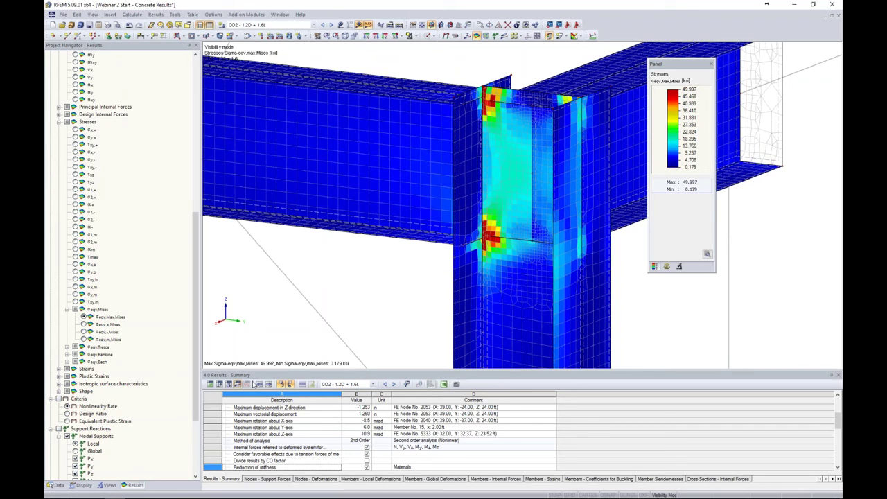
pyautogui.scroll(-5, 139, 403)
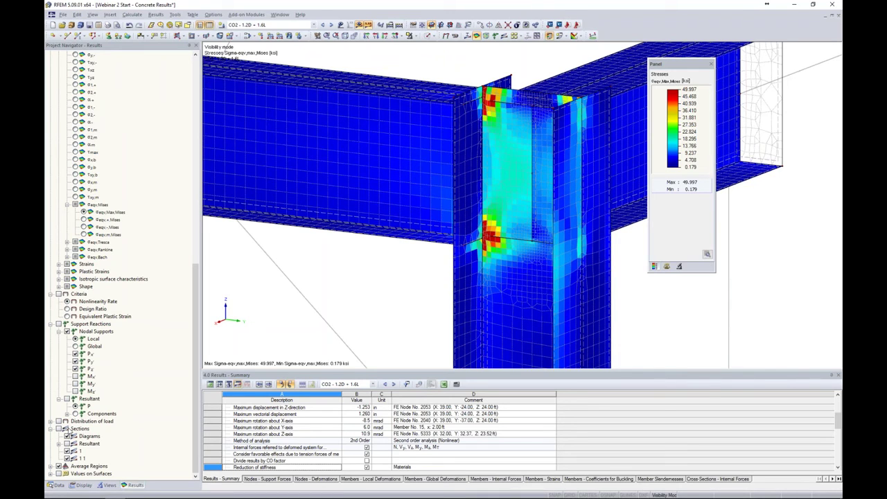
pyautogui.click(60, 295)
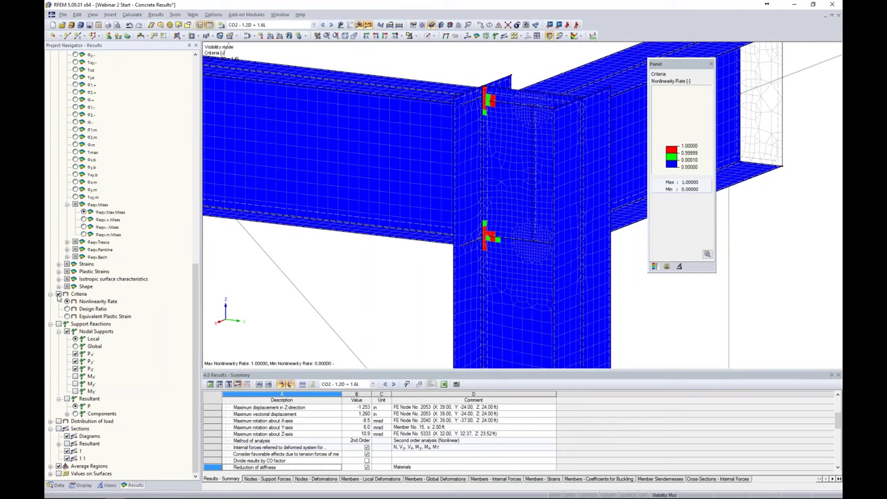
# Turn off the Criteria results and redisplay the maximum von Mises equivalent stresses on the connection
pyautogui.click(59, 295)
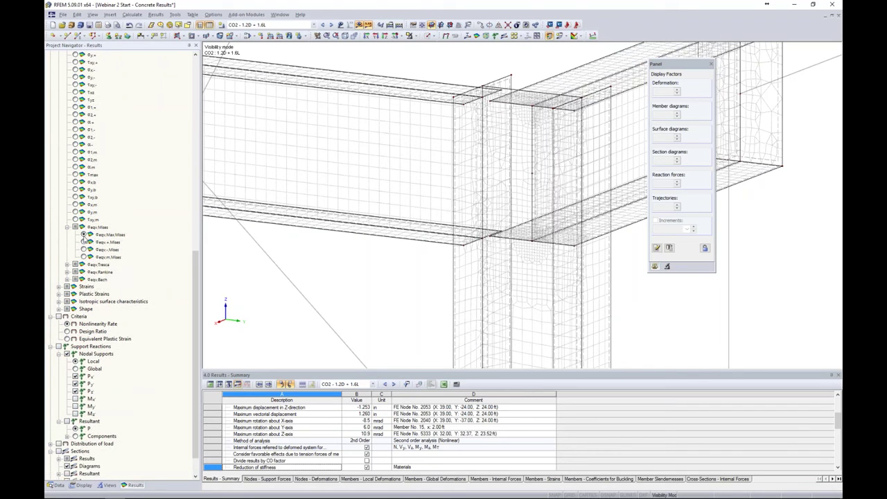
pyautogui.click(84, 236)
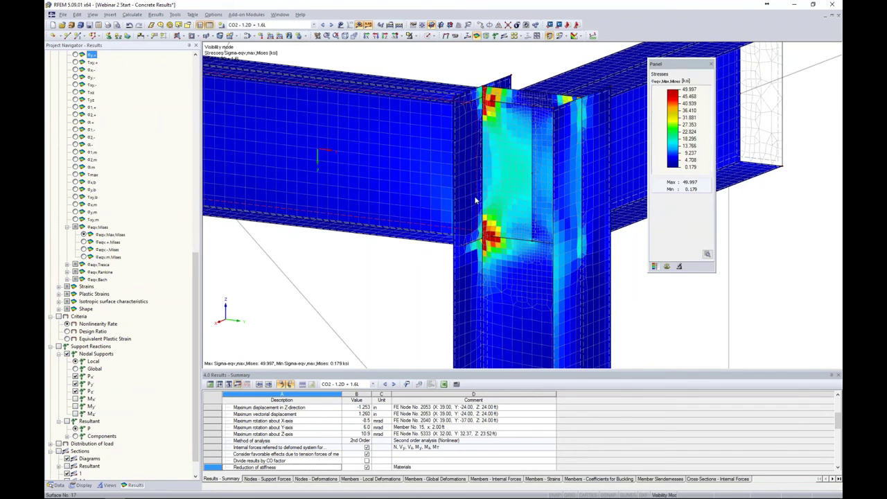
pyautogui.scroll(-3, 476, 201)
pyautogui.scroll(-3, 476, 201)
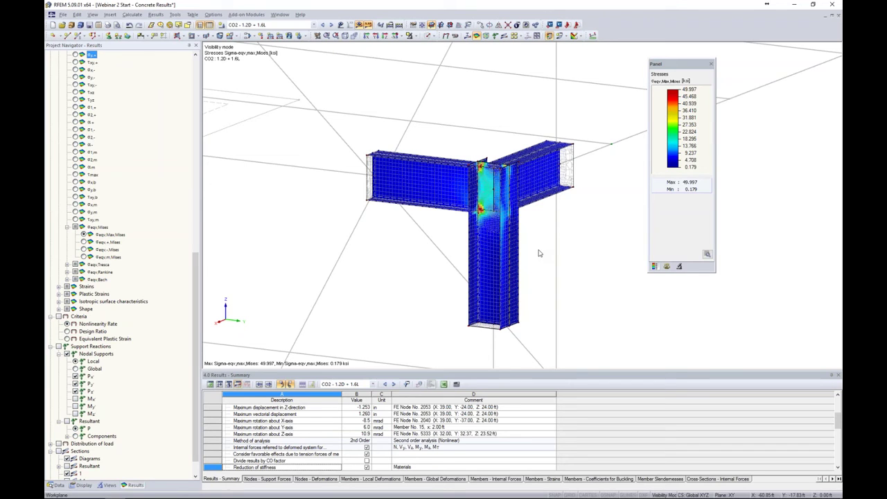
pyautogui.moveTo(531, 228); pyautogui.dragTo(507, 181, button='middle')
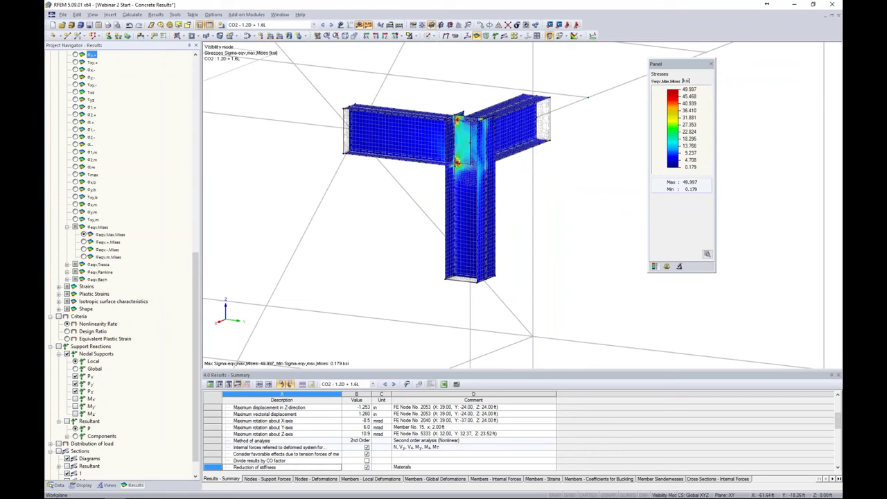
pyautogui.scroll(-5, 512, 196)
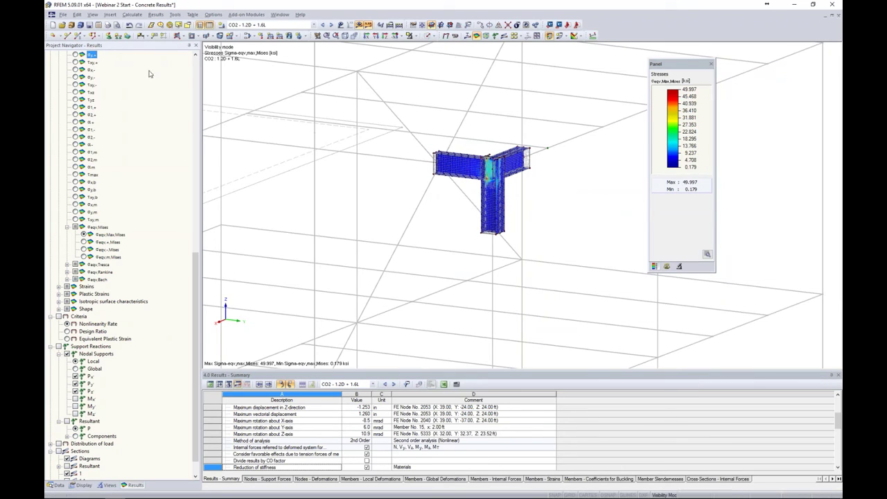
# Start a graphic printout of the current connection stress view as a 3D PDF
pyautogui.click(63, 15)
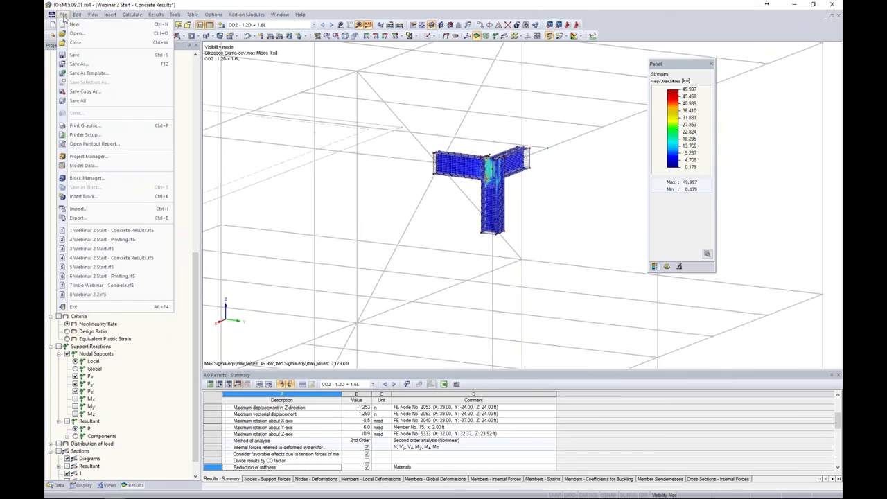
pyautogui.click(240, 85)
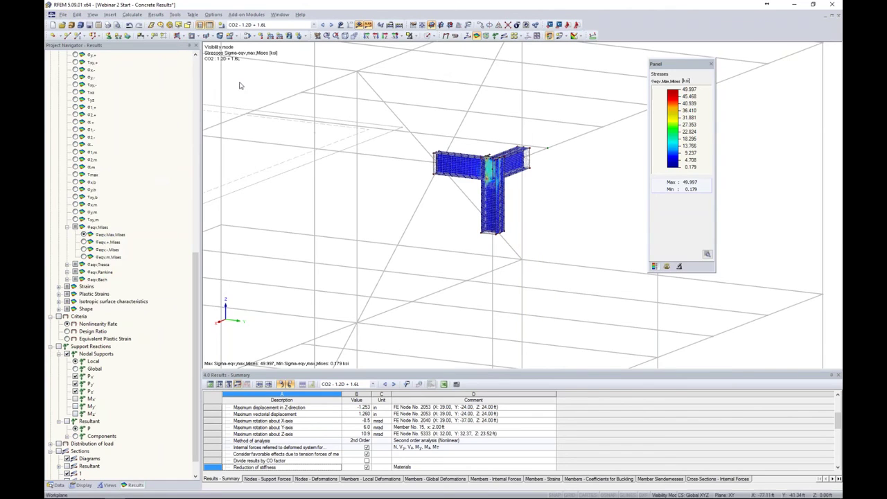
pyautogui.click(108, 26)
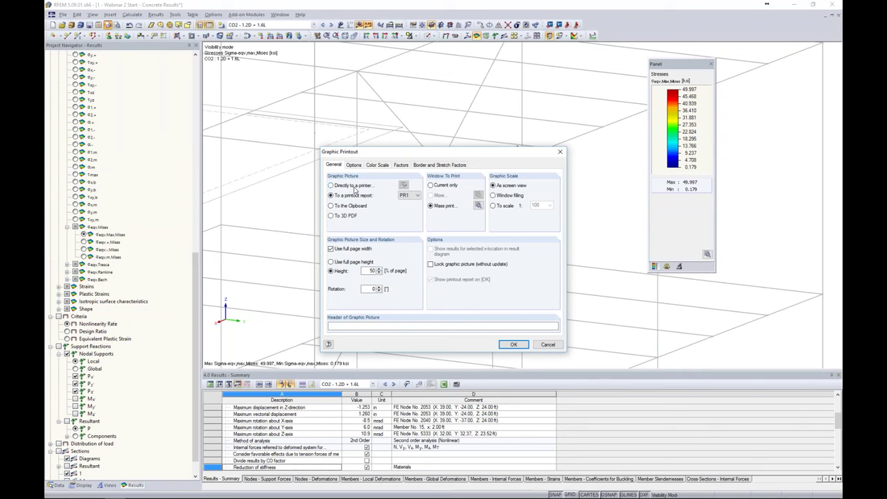
pyautogui.click(332, 216)
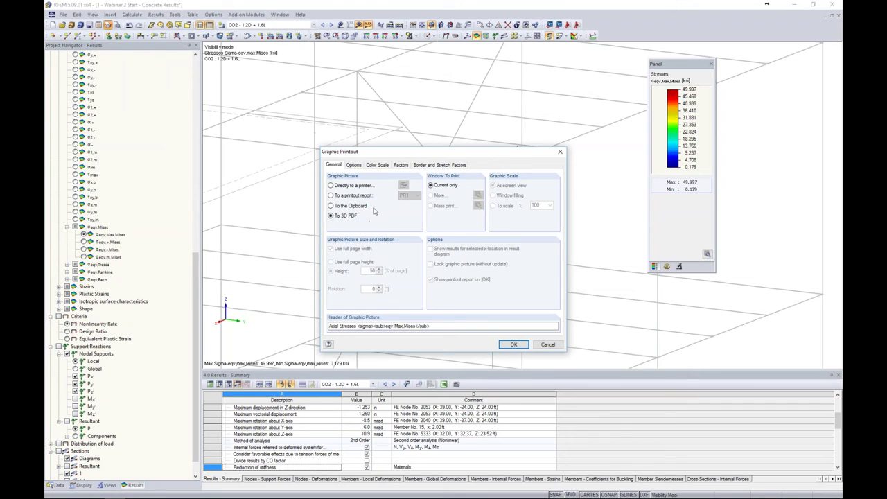
pyautogui.click(513, 343)
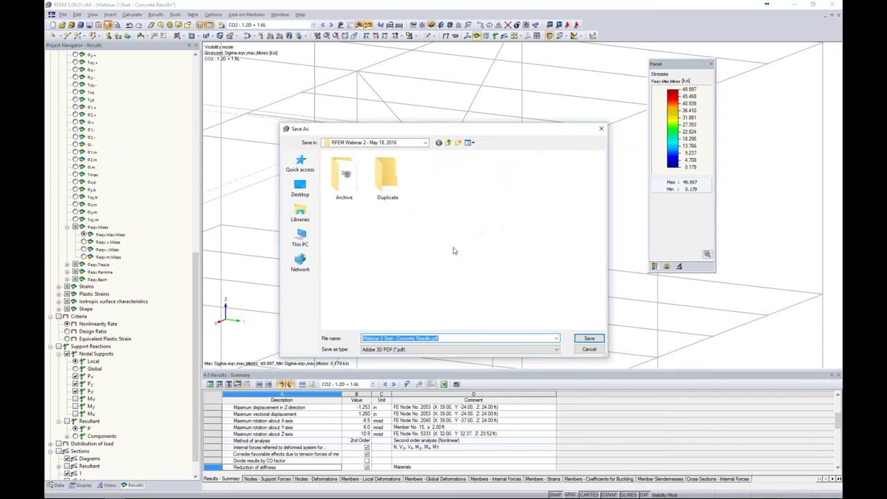
# Save the 3D PDF as Webinar 2 Start - Concrete Results.pdf in the desktop's Customer Models folder, replacing the existing file
pyautogui.click(300, 189)
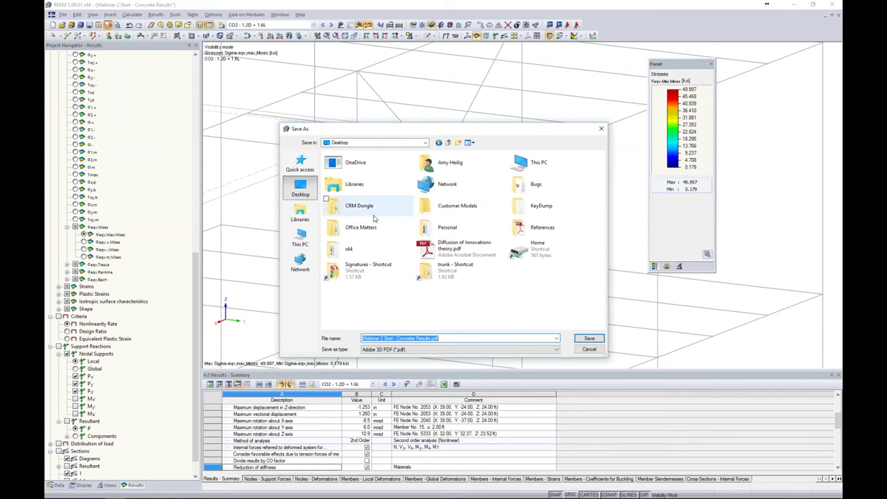
pyautogui.doubleClick(459, 208)
pyautogui.click(588, 338)
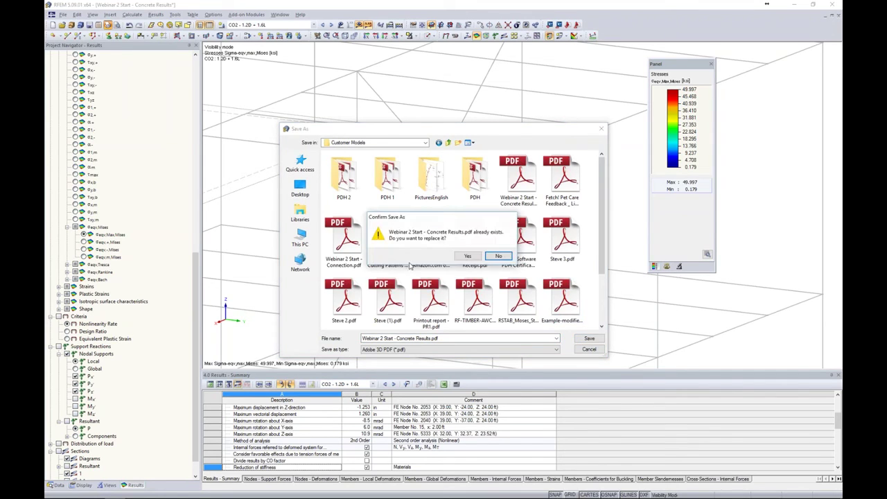
pyautogui.click(468, 256)
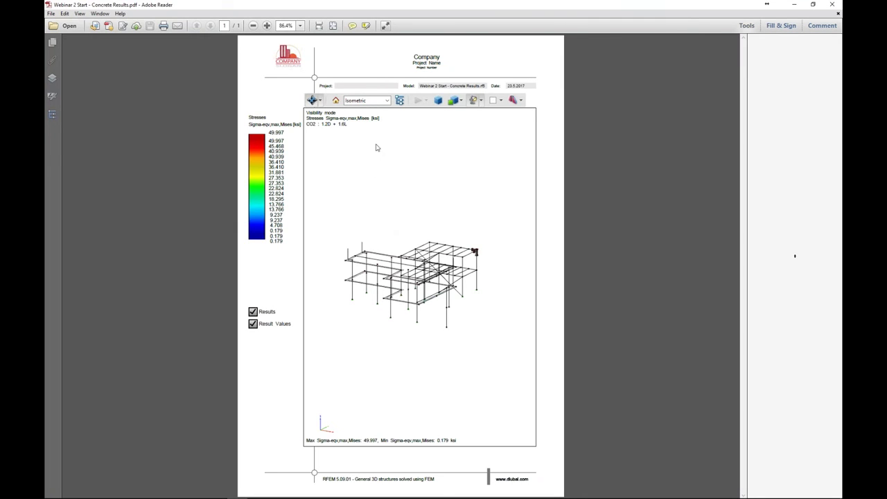
# Examine the connection stresses in the exported 3D PDF using the Spin and Pan tools, and close the document
pyautogui.click(320, 101)
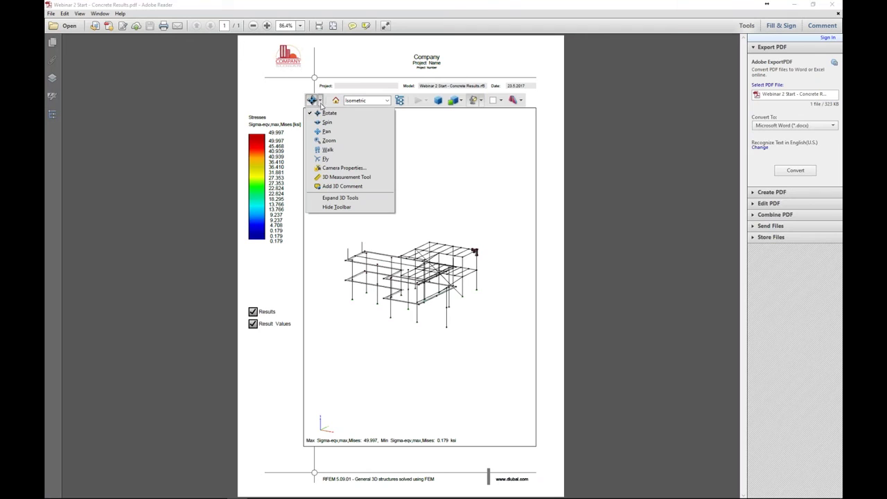
pyautogui.click(327, 122)
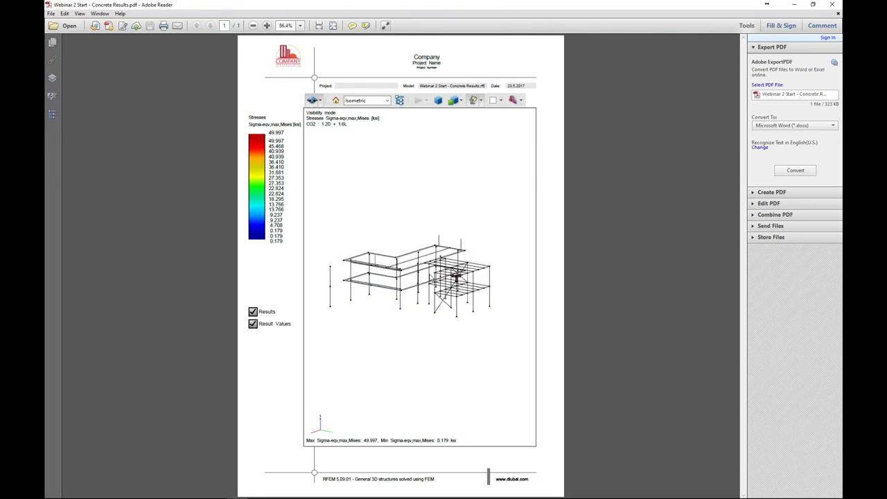
pyautogui.click(320, 101)
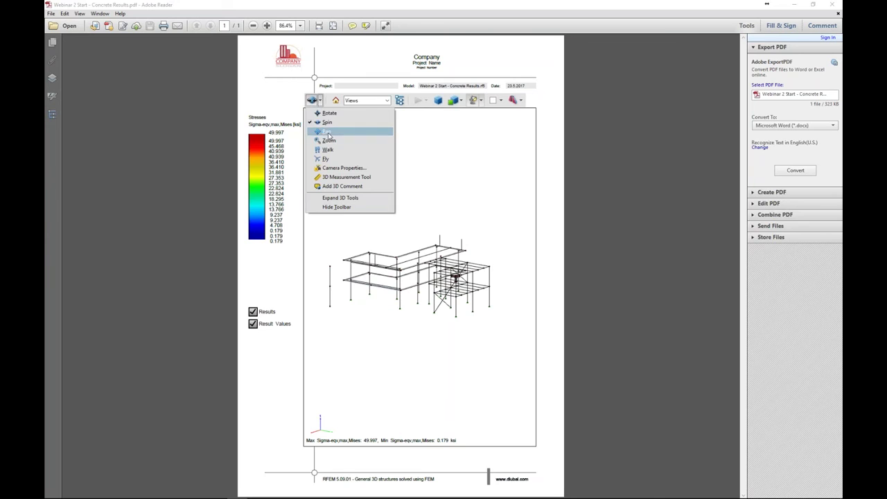
pyautogui.click(329, 132)
pyautogui.scroll(5, 419, 277)
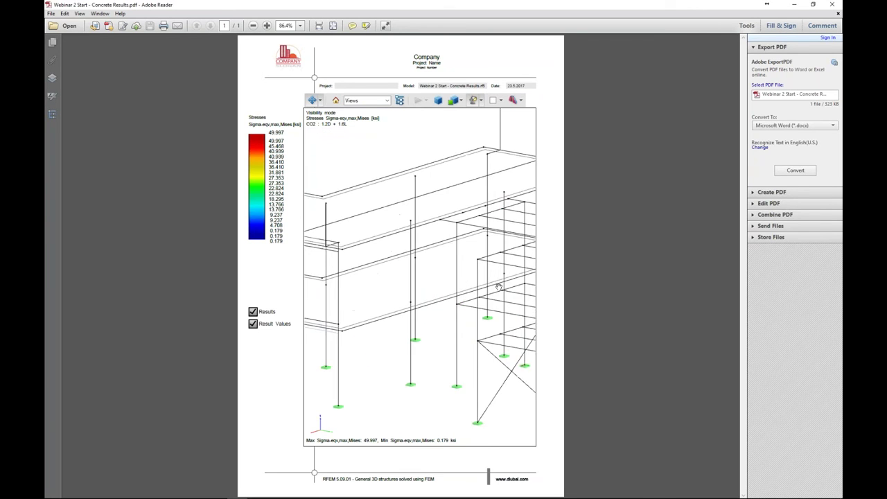
pyautogui.moveTo(520, 298); pyautogui.dragTo(421, 275)
pyautogui.scroll(5, 421, 275)
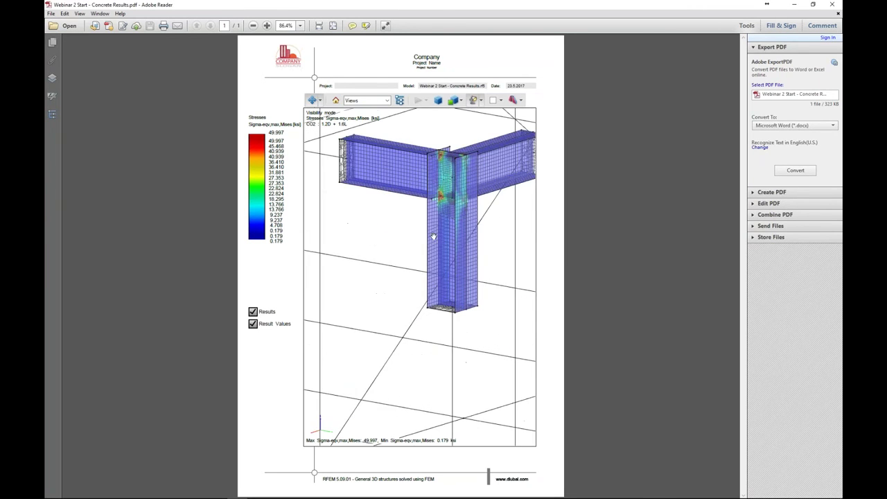
pyautogui.moveTo(431, 233); pyautogui.dragTo(470, 269)
pyautogui.scroll(2, 382, 276)
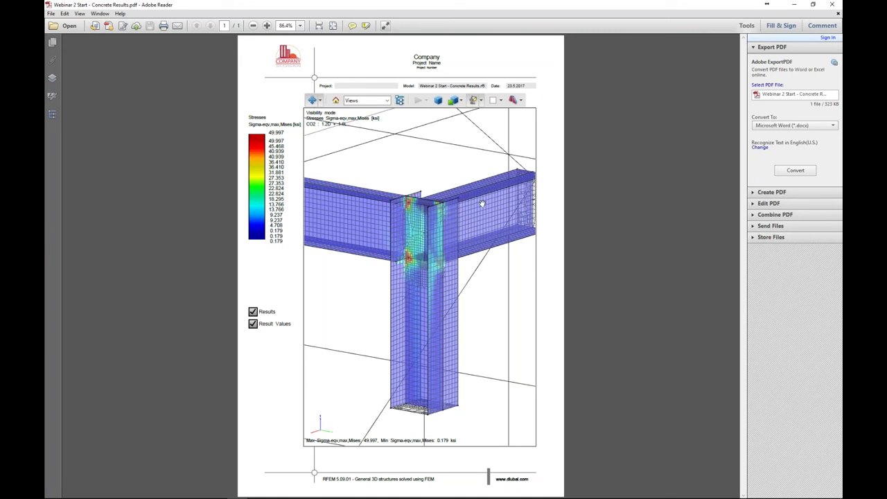
pyautogui.click(832, 6)
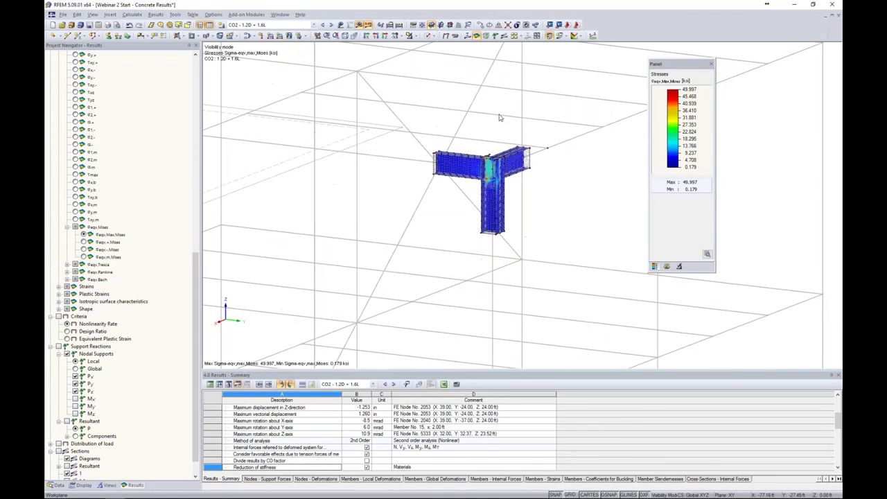
# Switch to the already open model Webinar 2 Start - Printing and bring its slab results into view
pyautogui.keyDown('ctrl'); pyautogui.moveTo(547, 194); pyautogui.dragTo(564, 184, button='middle'); pyautogui.keyUp('ctrl')
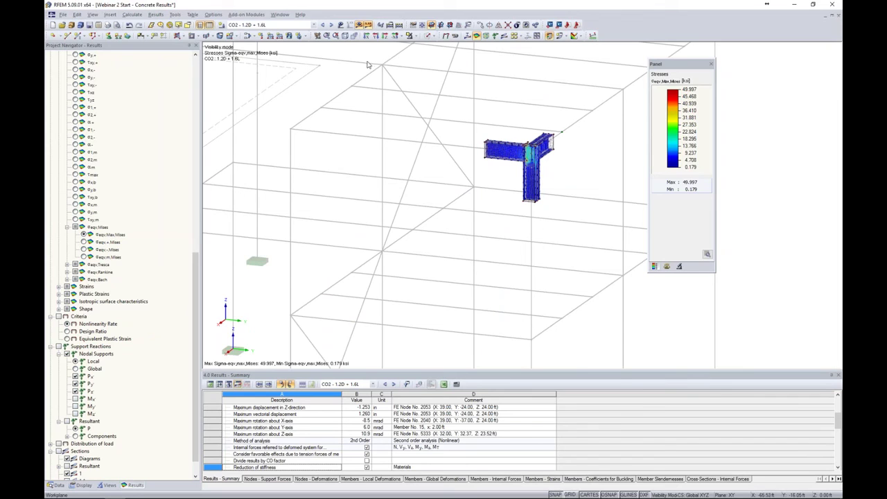
pyautogui.click(280, 15)
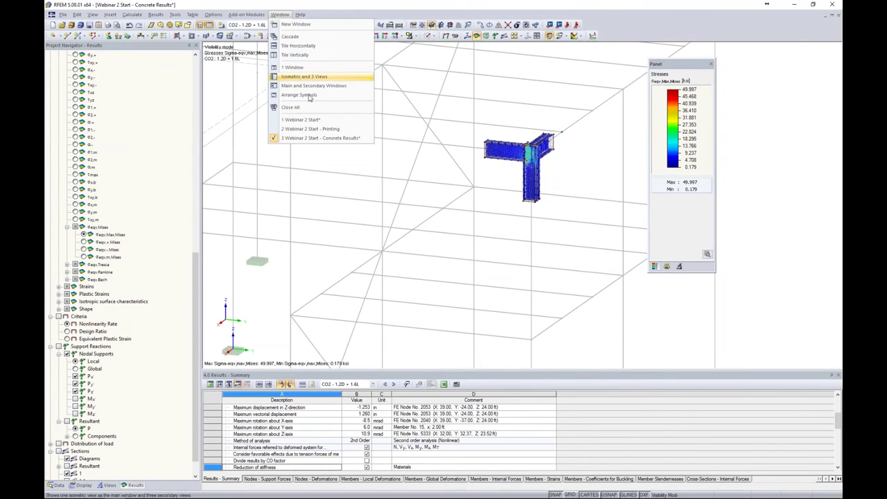
pyautogui.click(311, 130)
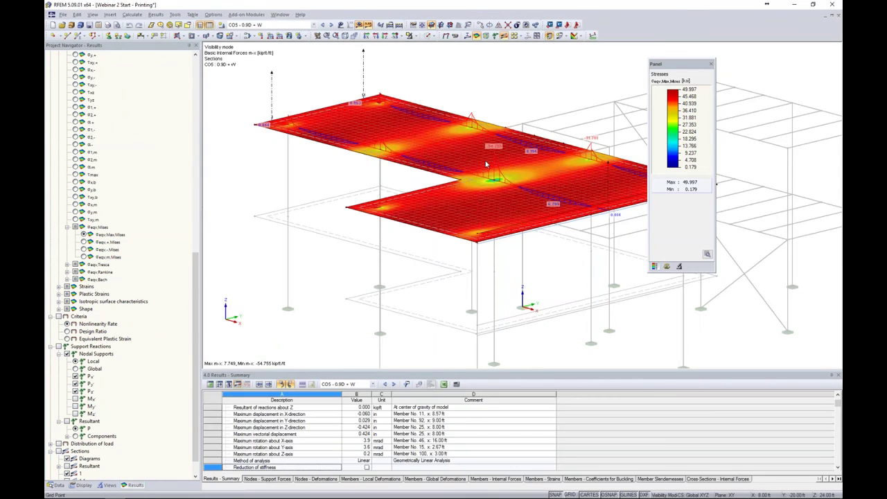
pyautogui.moveTo(534, 251); pyautogui.dragTo(486, 236, button='middle')
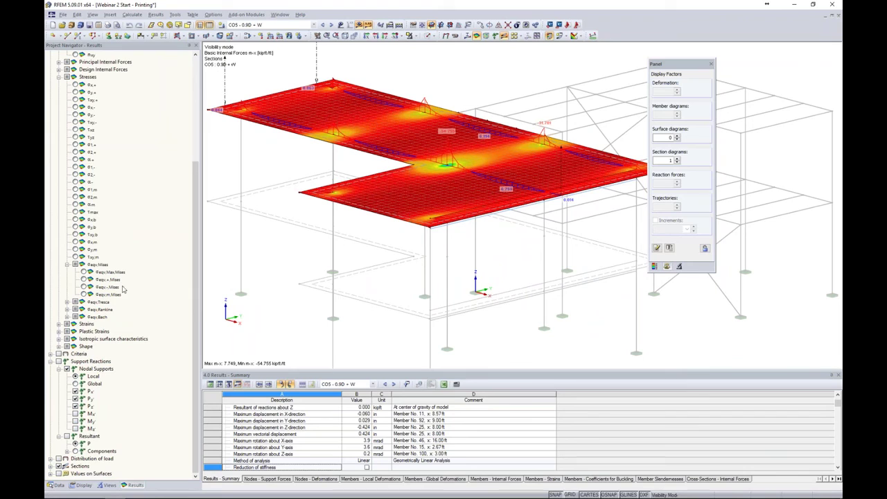
# Show the color scale for the slab's basic internal forces m-x and move the legend off the slab
pyautogui.scroll(6, 78, 167)
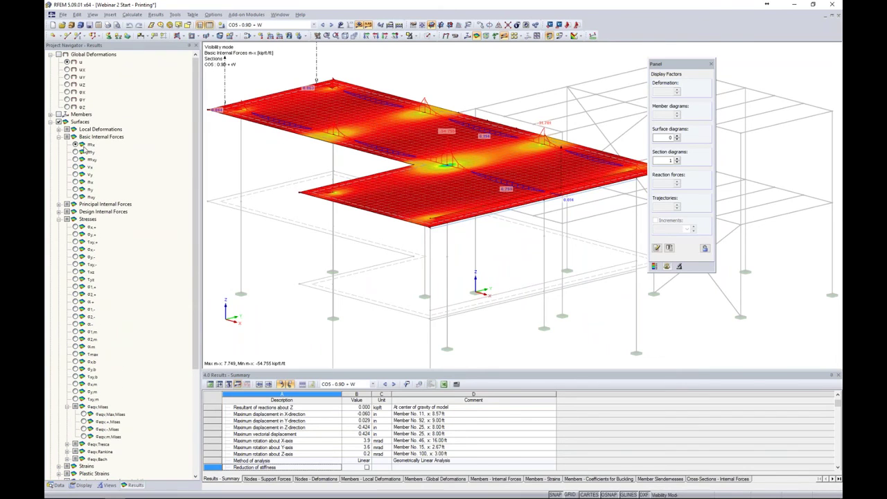
pyautogui.click(656, 267)
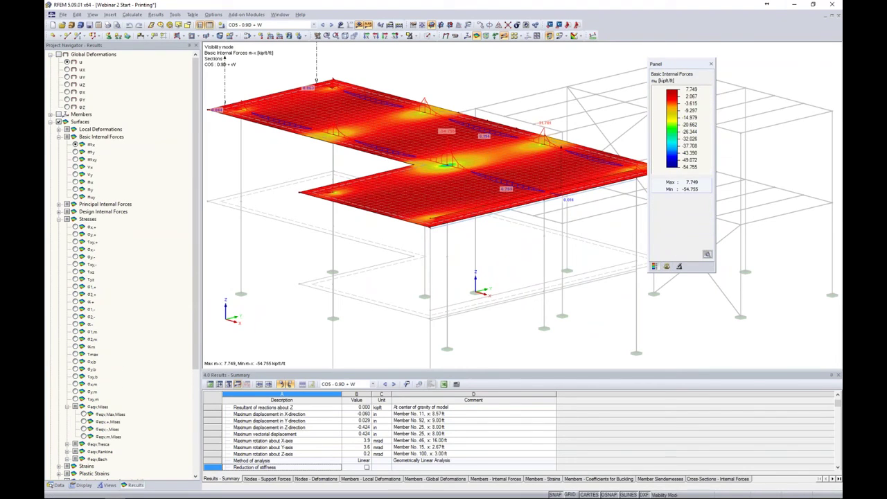
pyautogui.moveTo(678, 67); pyautogui.dragTo(697, 64)
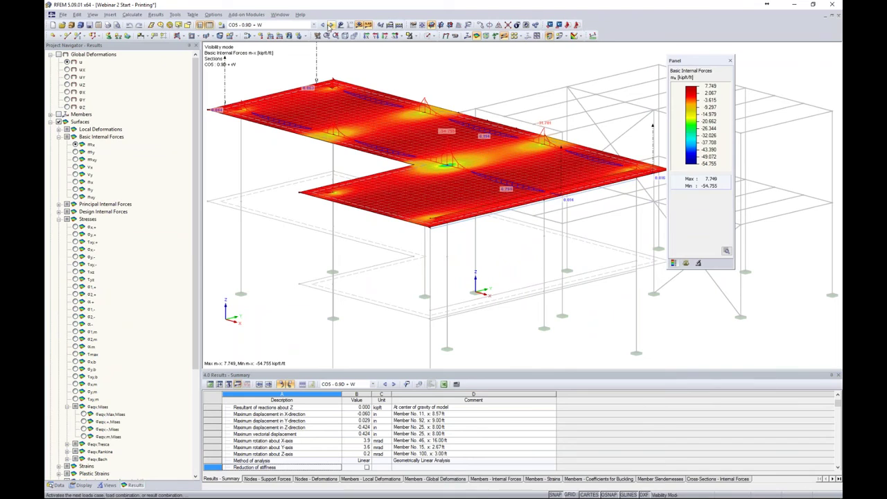
# Advance the slab's m-x results through CO7 - D + L to CO8 - D + 0.6W, moving the legend clear of the slab
pyautogui.click(331, 25)
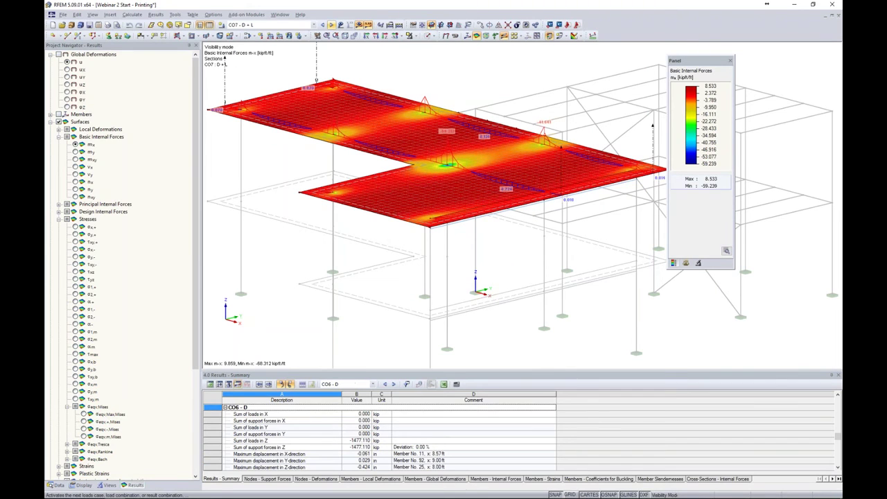
pyautogui.moveTo(528, 107); pyautogui.dragTo(535, 113, button='middle')
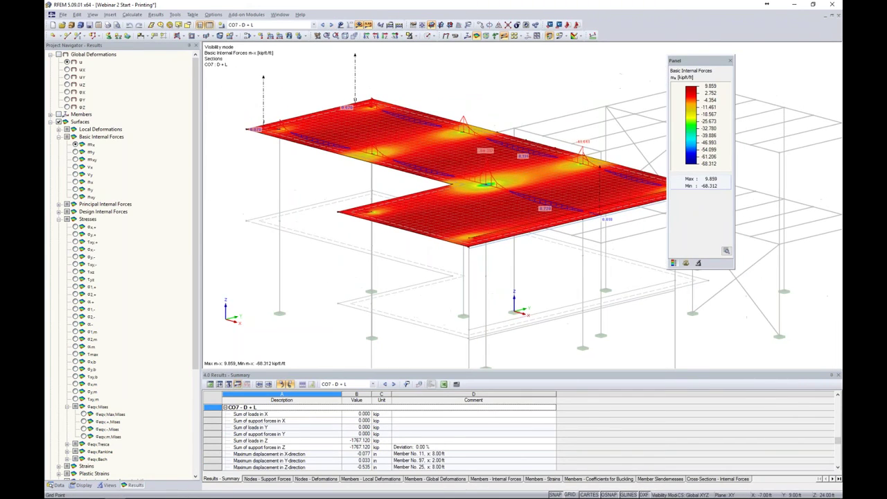
pyautogui.moveTo(685, 62); pyautogui.dragTo(729, 64)
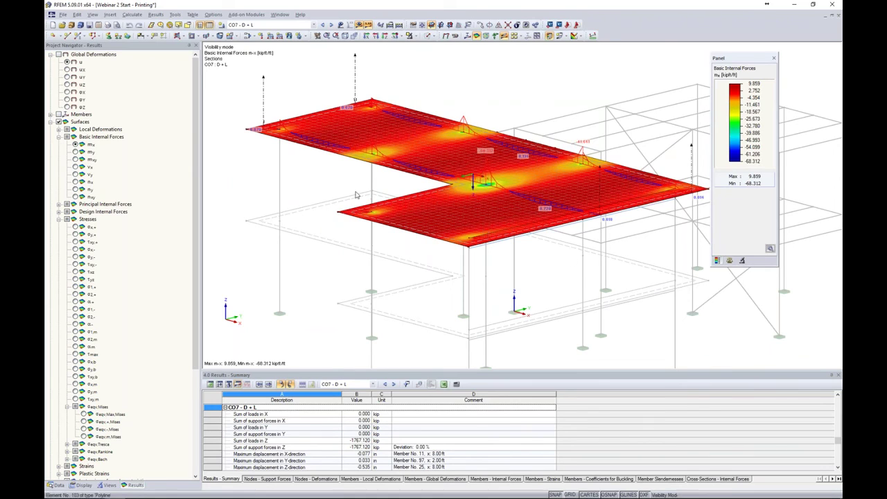
pyautogui.click(331, 25)
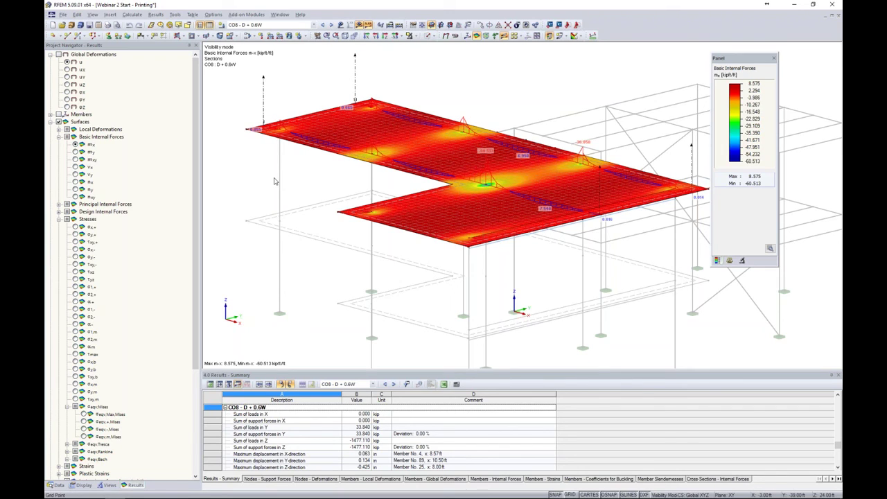
# Set up a graphic printout to printout report PR1 using mass print, and open the mass print settings
pyautogui.click(108, 25)
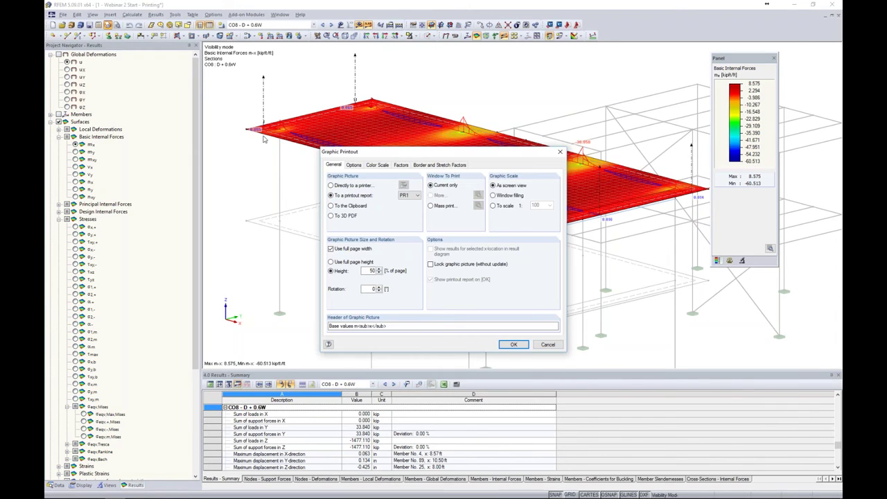
pyautogui.click(431, 206)
pyautogui.doubleClick(371, 271)
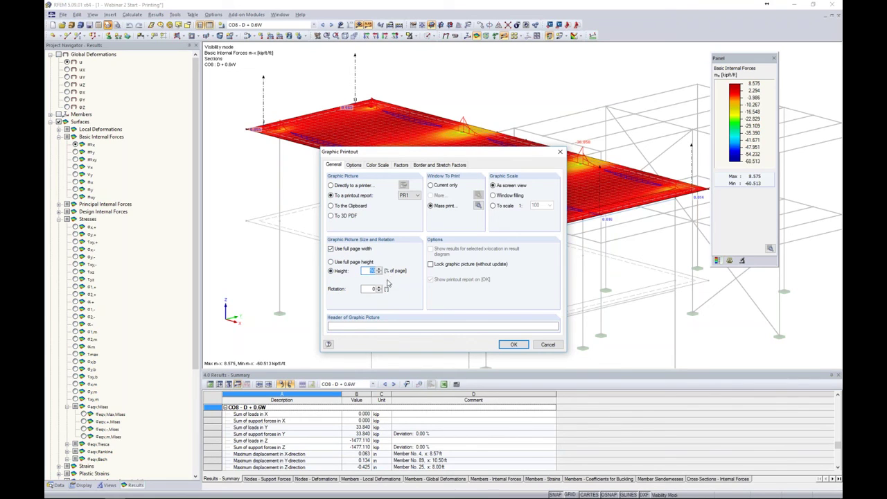
pyautogui.click(478, 206)
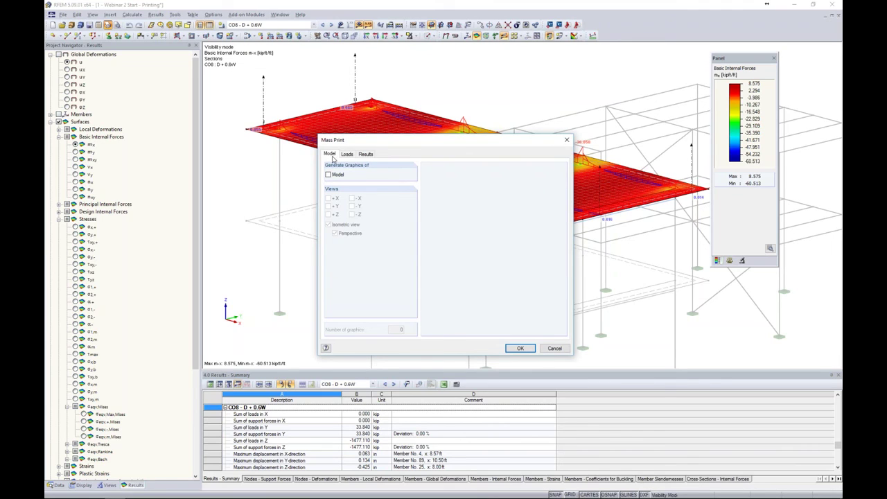
# Configure the mass print to generate the slab's m-x result graphics in the current view for all load cases and combinations
pyautogui.click(346, 155)
pyautogui.click(363, 155)
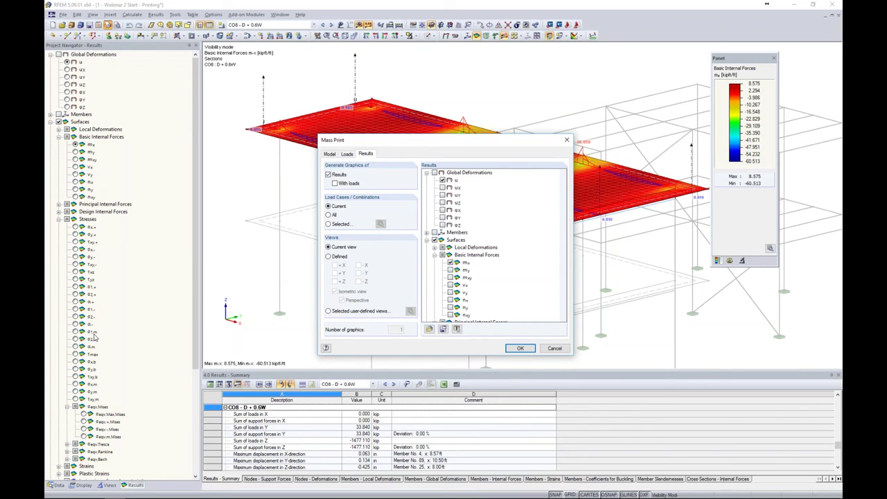
pyautogui.click(450, 262)
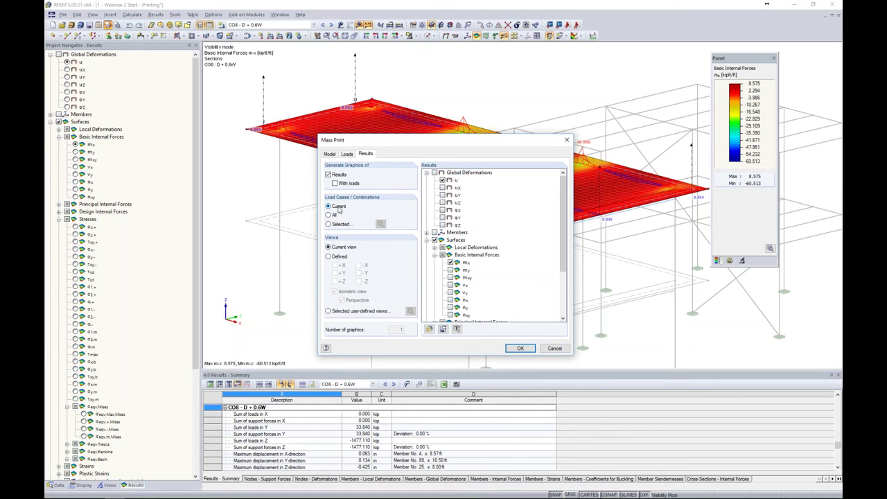
pyautogui.click(329, 215)
pyautogui.click(521, 349)
# Generate the graphics into a new printout report based on the template 7 - Input data and reduced results
pyautogui.click(515, 345)
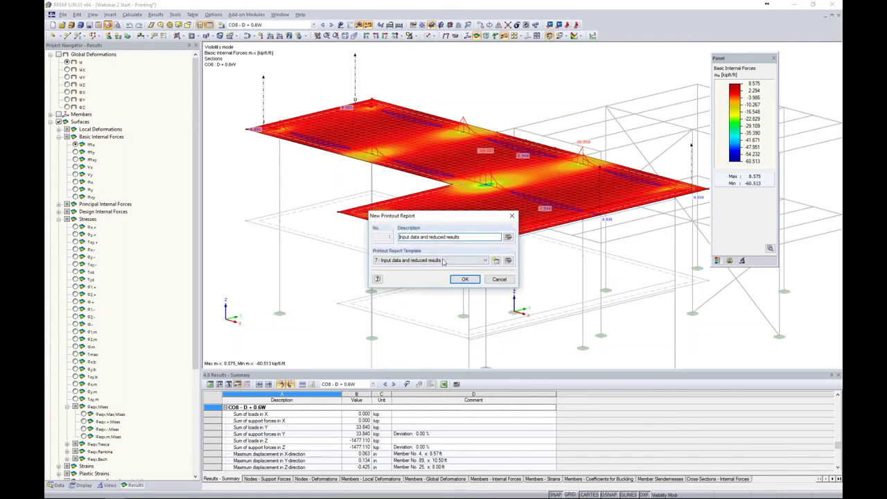
pyautogui.click(443, 261)
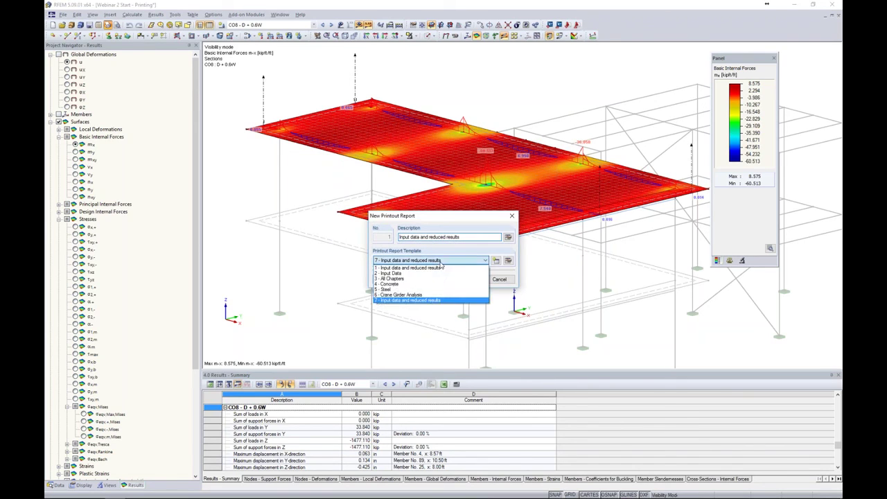
pyautogui.click(433, 302)
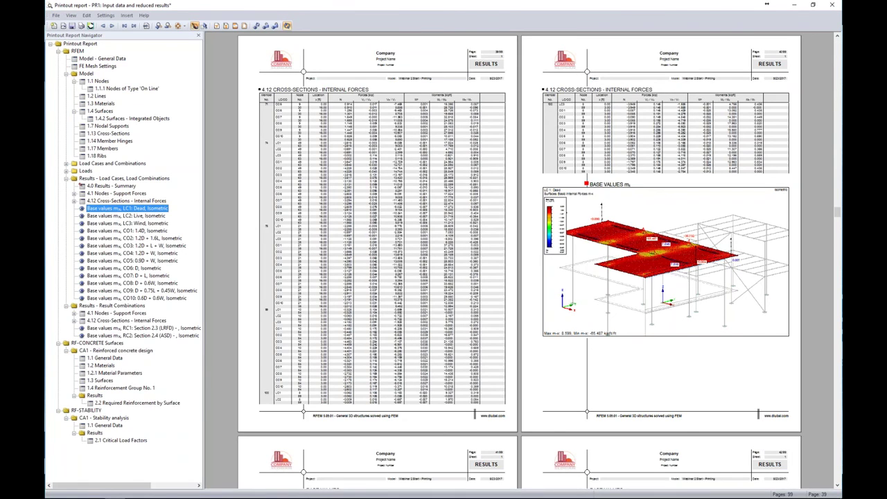
# Review the report's m-x graphics from LC1 onward and open the CO2: 1.2D + 1.6L graphic in the model window for editing
pyautogui.click(463, 275)
pyautogui.scroll(-15, 252, 244)
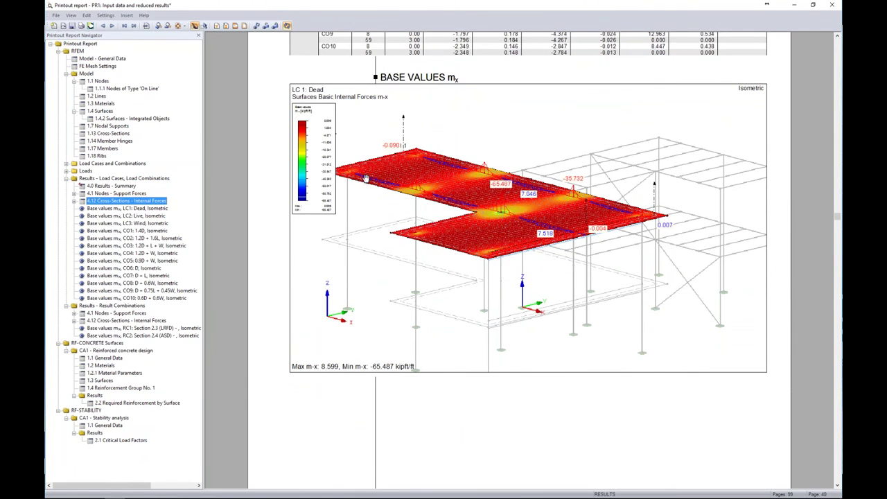
pyautogui.scroll(-10, 366, 179)
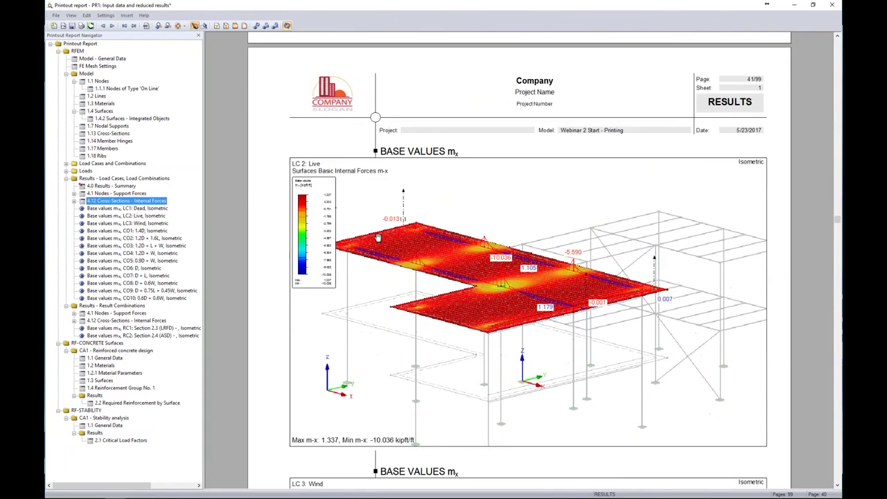
pyautogui.scroll(-10, 378, 237)
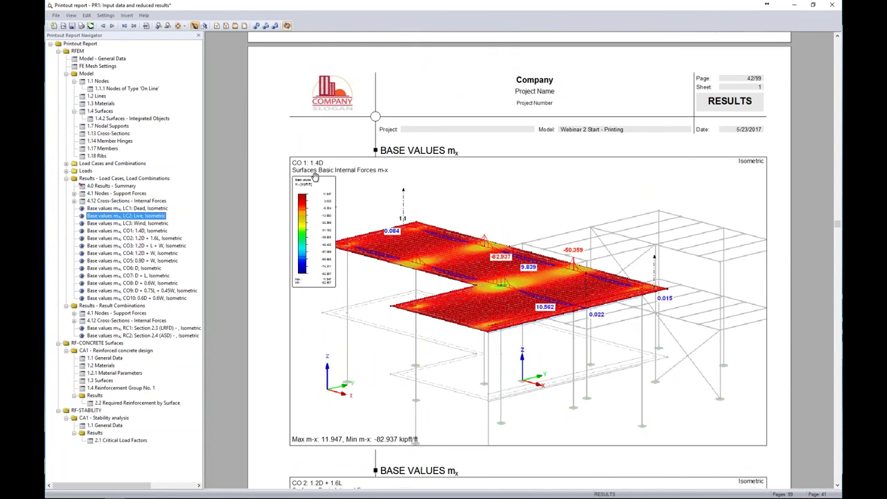
pyautogui.scroll(-10, 322, 197)
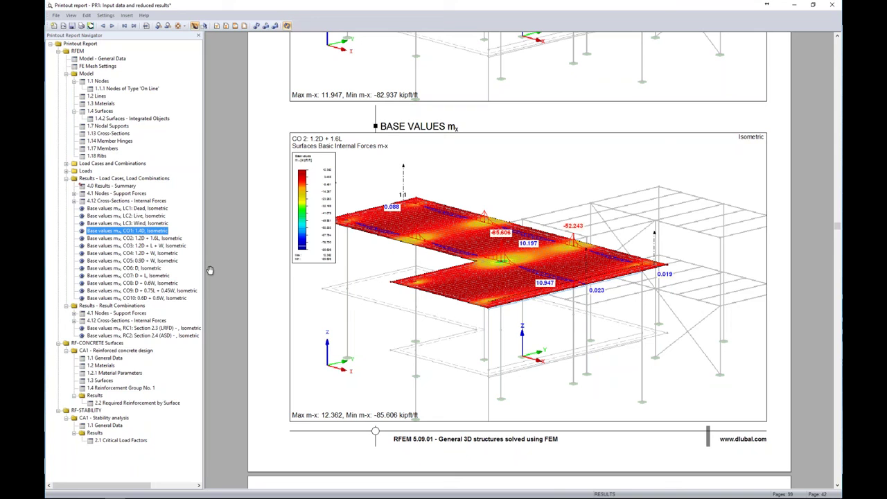
pyautogui.rightClick(493, 180)
pyautogui.click(516, 226)
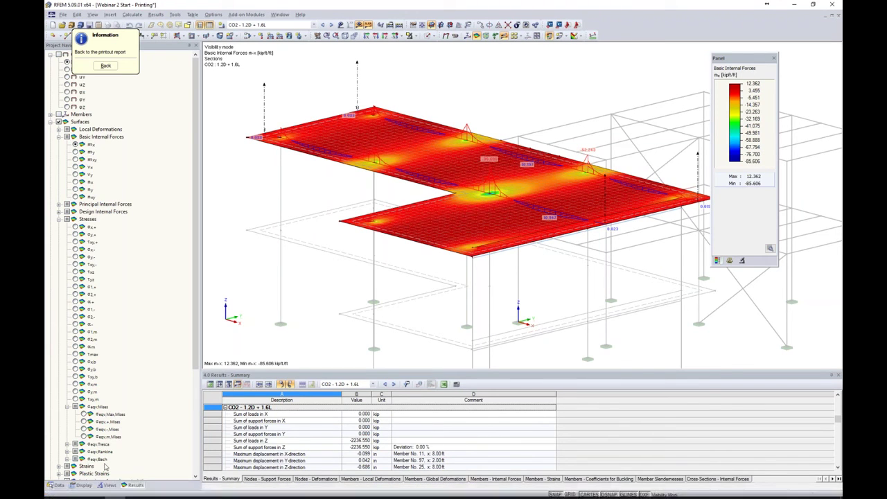
# Turn off the FE mesh display for the CO2 graphic, return to the printout report and check it against the neighbouring graphics
pyautogui.click(83, 484)
pyautogui.scroll(-8, 97, 402)
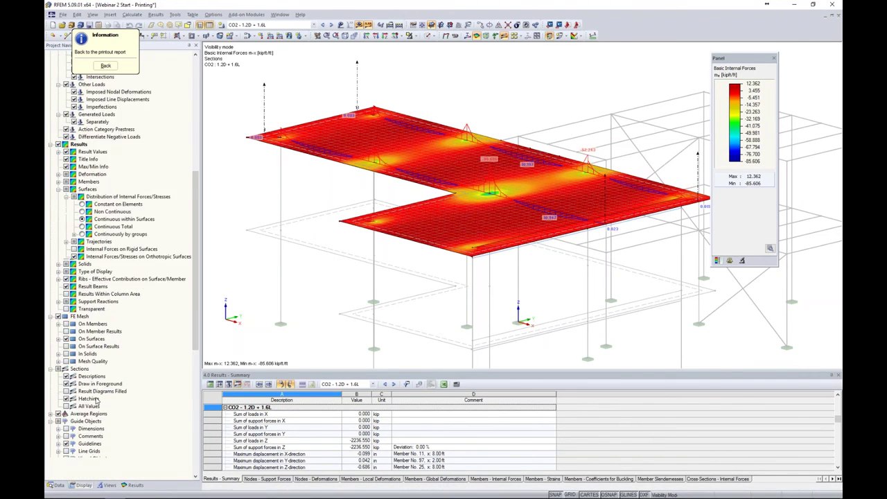
pyautogui.click(58, 227)
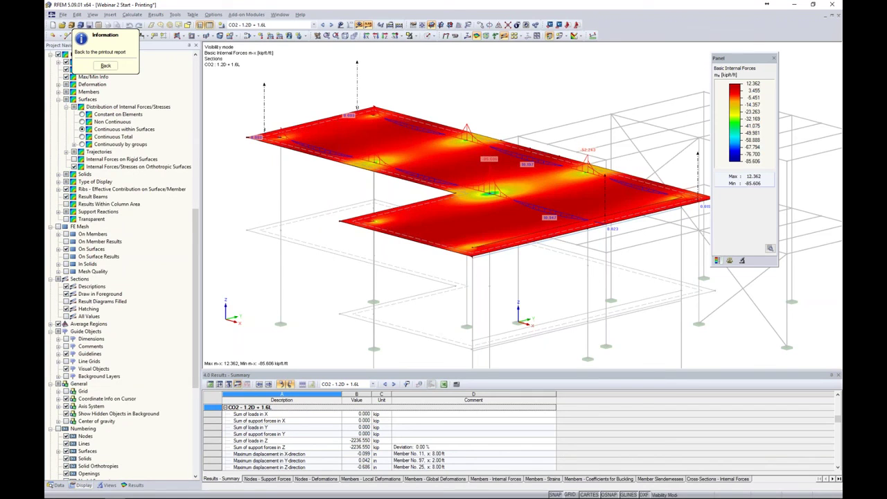
pyautogui.click(106, 65)
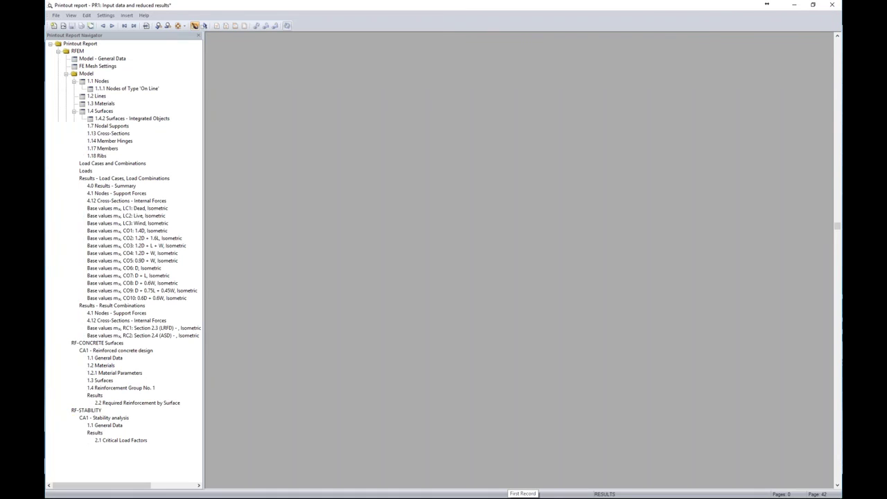
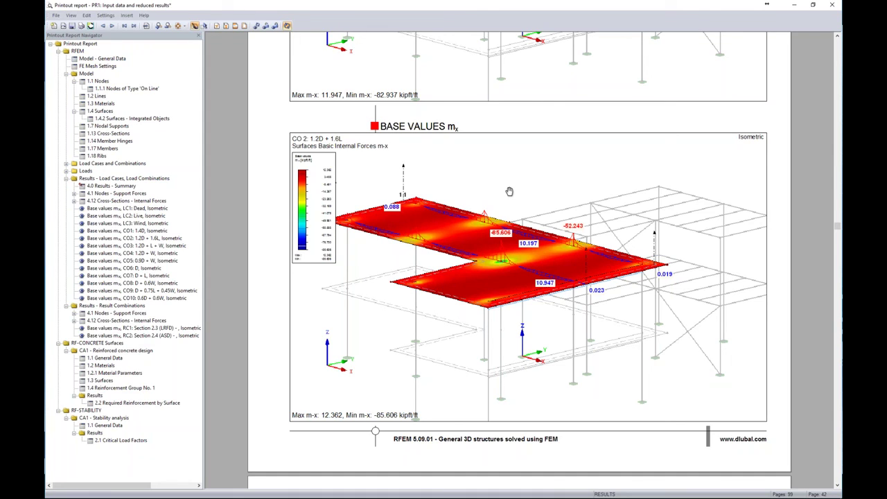
pyautogui.click(127, 230)
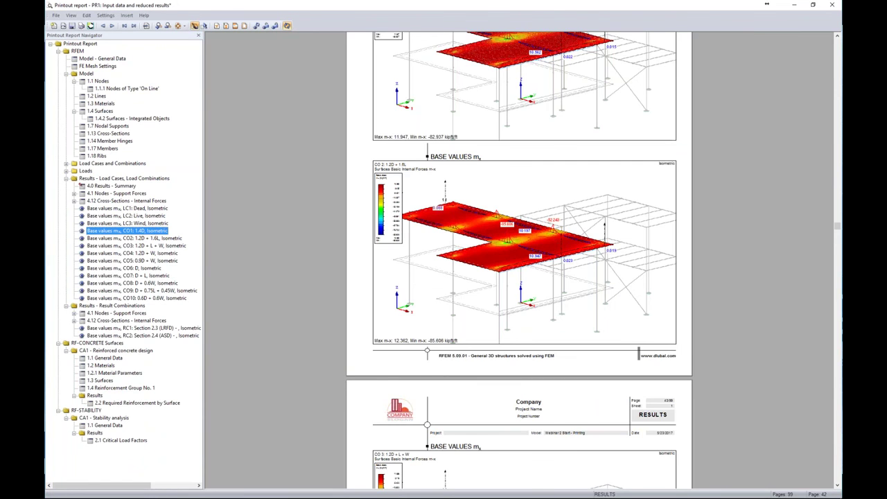
pyautogui.scroll(-5, 513, 247)
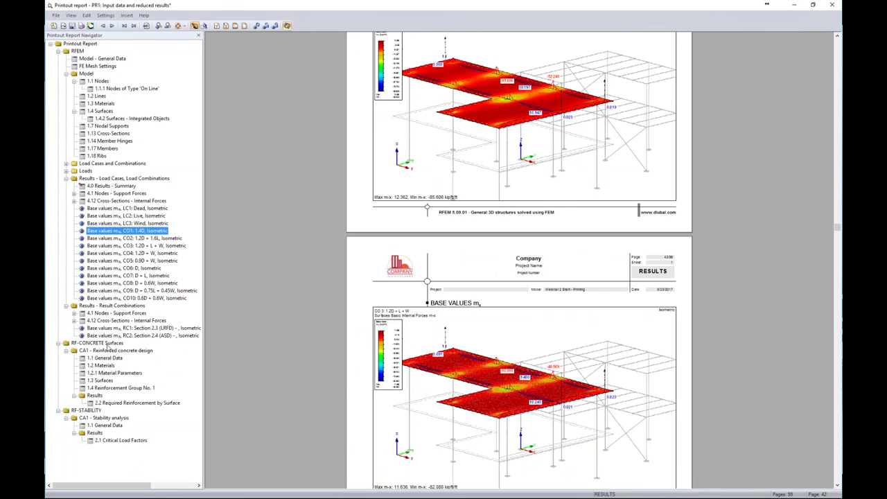
# Move the RF-CONCRETE Surfaces chapter below RF-STABILITY in the printout report's structure
pyautogui.click(97, 343)
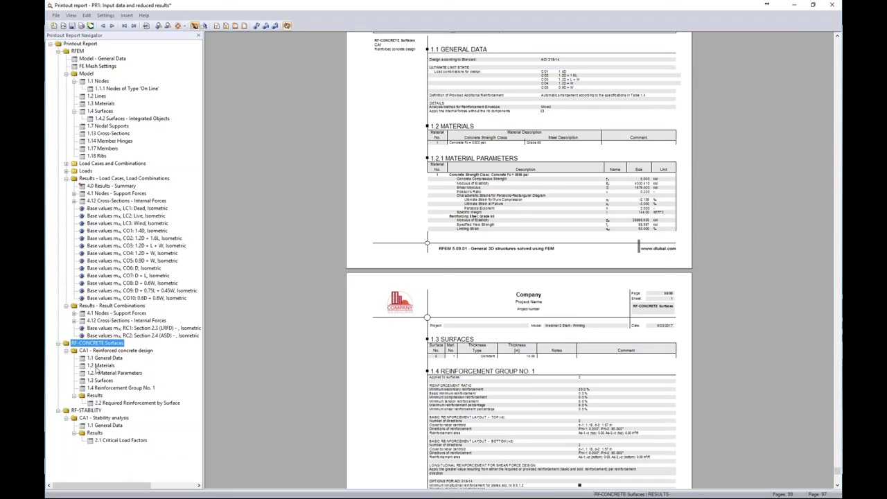
pyautogui.click(87, 411)
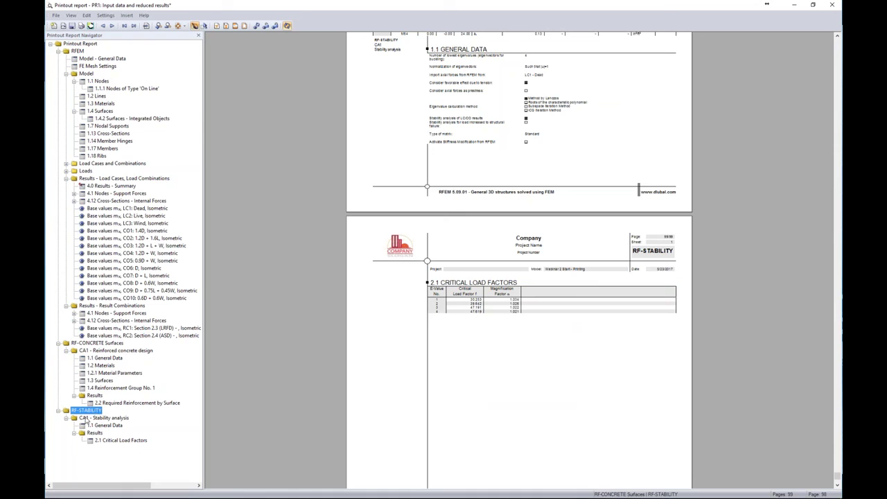
pyautogui.click(104, 344)
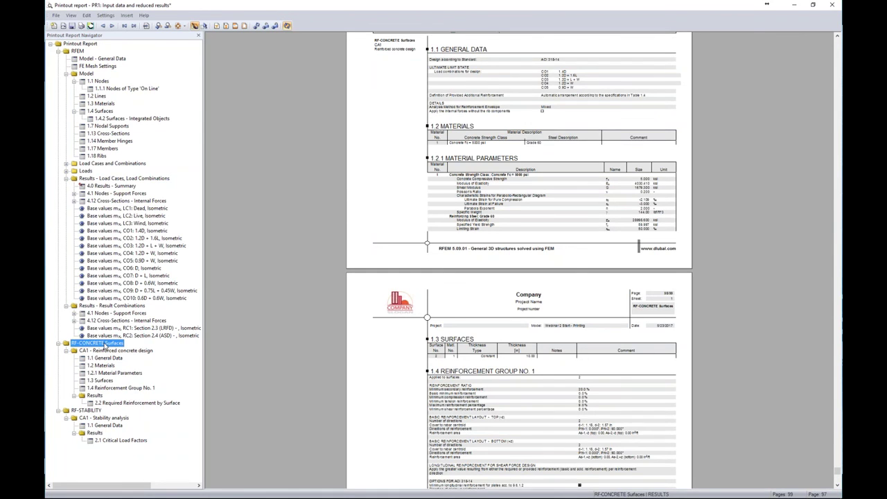
pyautogui.moveTo(104, 344); pyautogui.dragTo(98, 414)
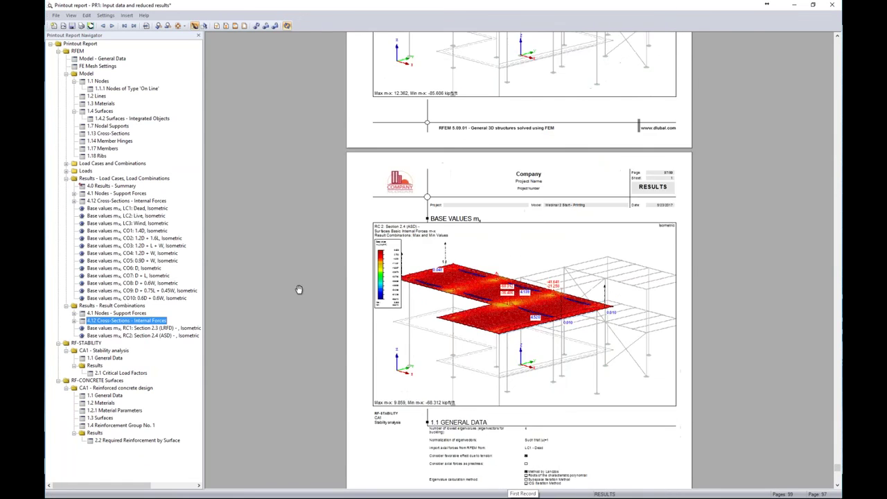
pyautogui.scroll(3, 298, 289)
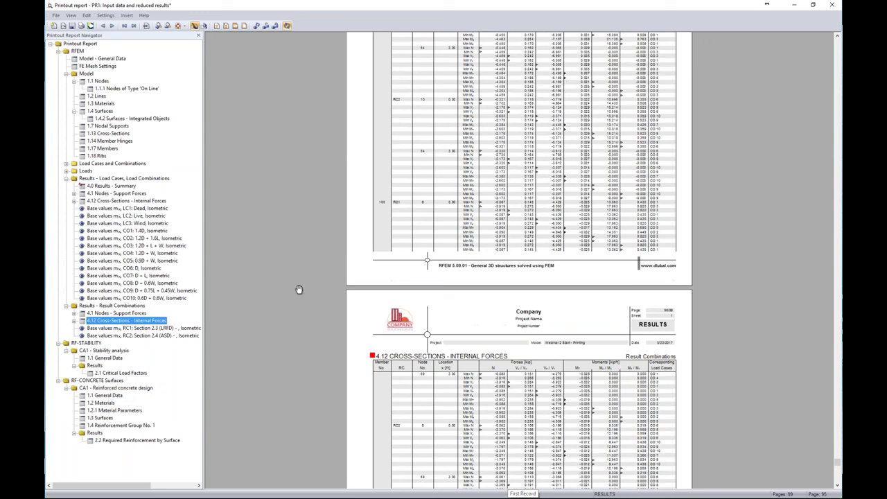
pyautogui.scroll(12, 298, 289)
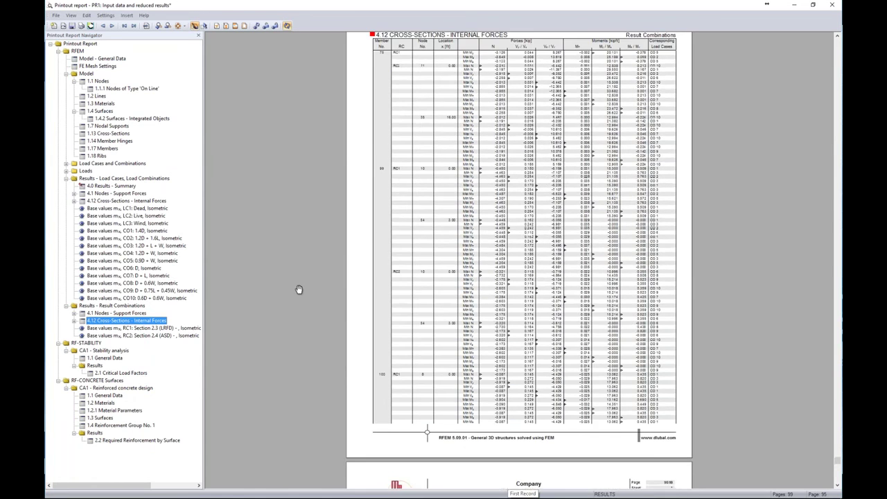
pyautogui.scroll(2, 298, 289)
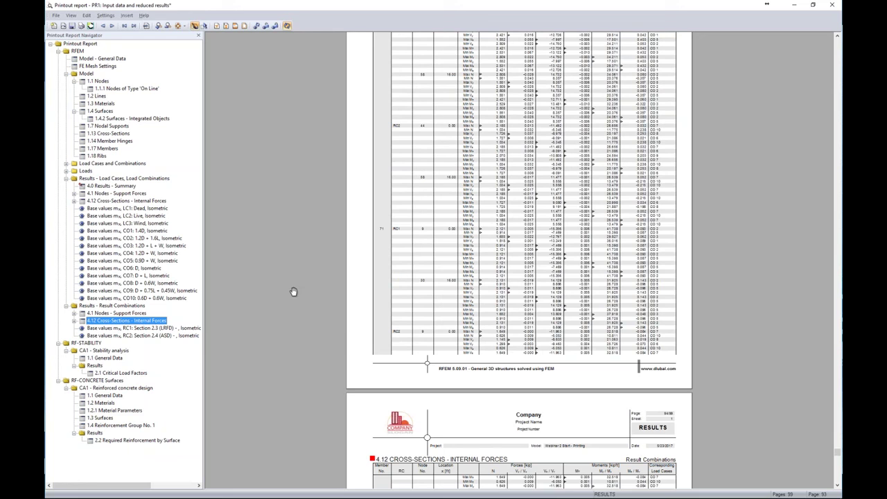
pyautogui.hotkey('alt', 'Tab')
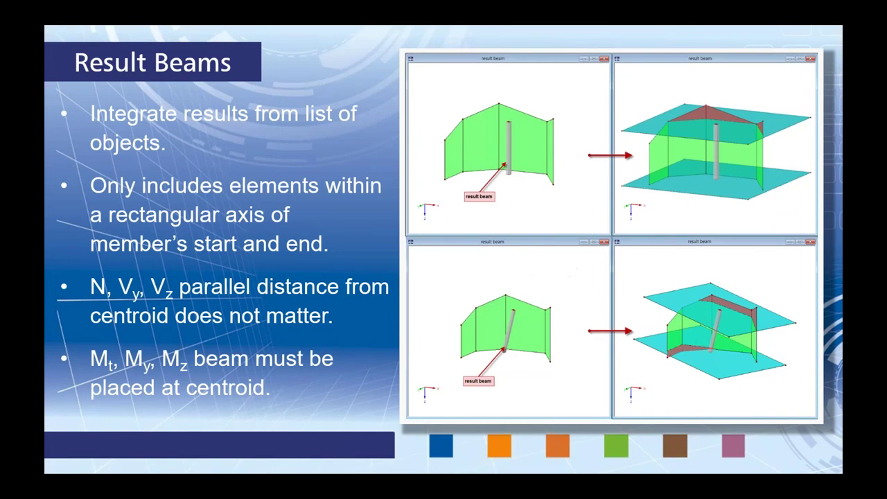
pyautogui.press('Right')
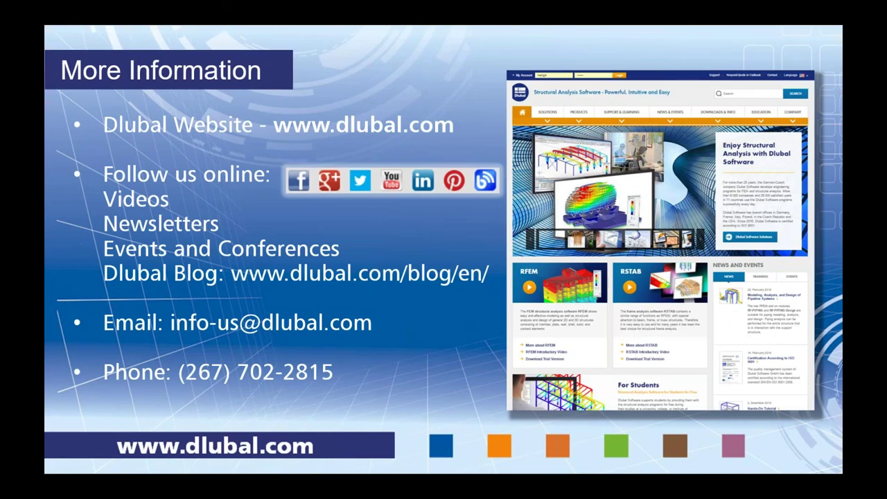